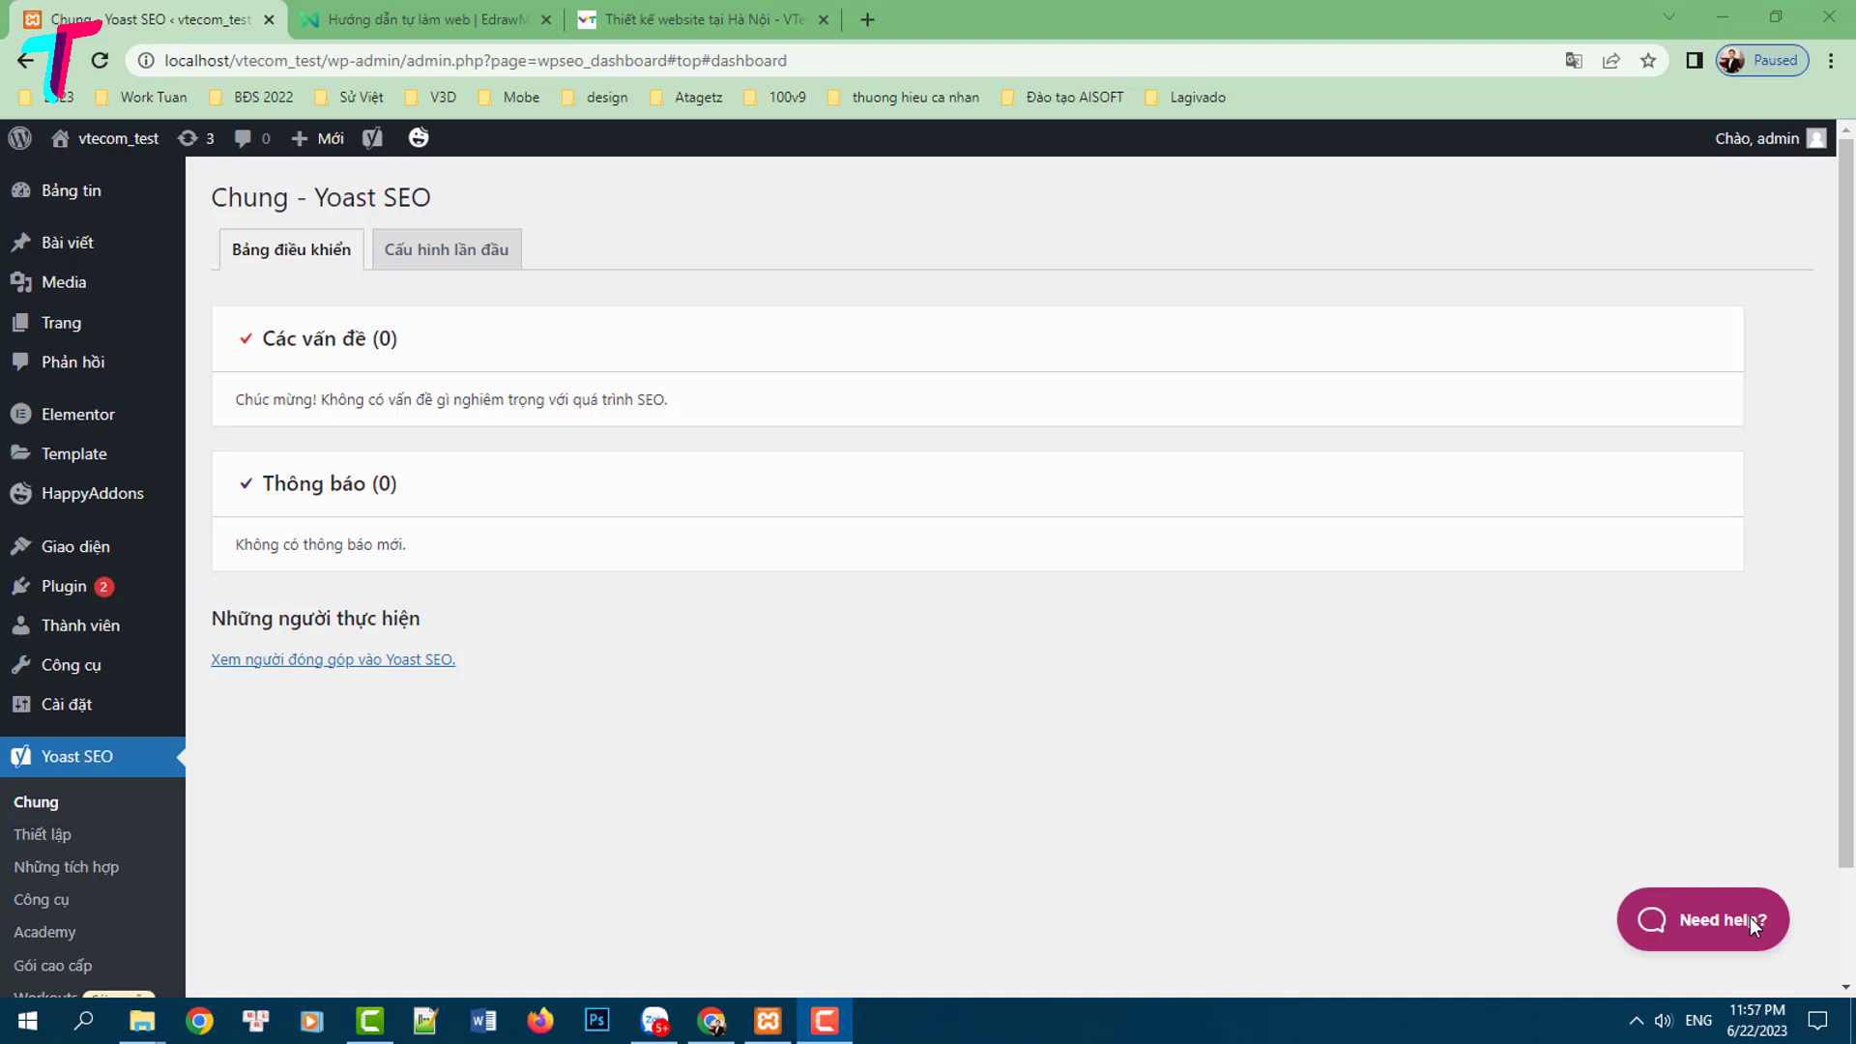
# Start a new post on the vtecom_test site and glance at the plugin branch of the "Hướng dẫn tự làm web" mind map
pyautogui.moveTo(87, 242)
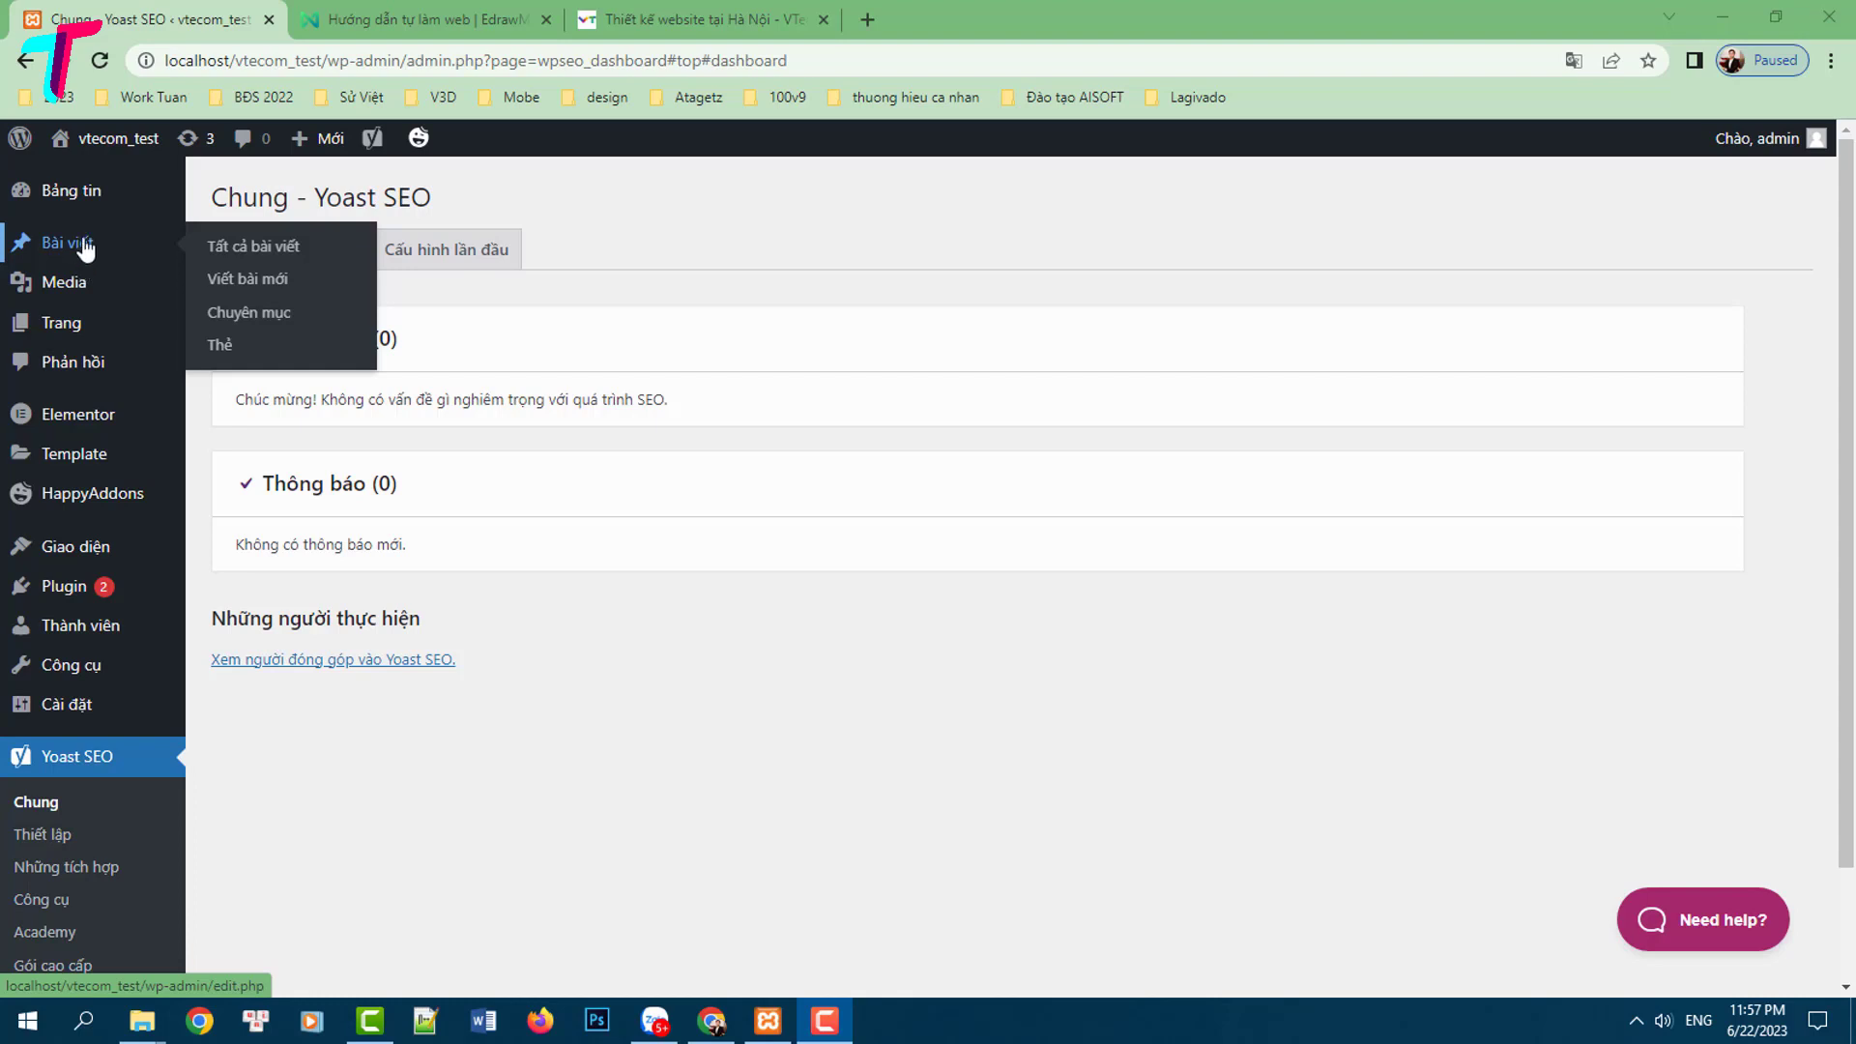
pyautogui.click(278, 283)
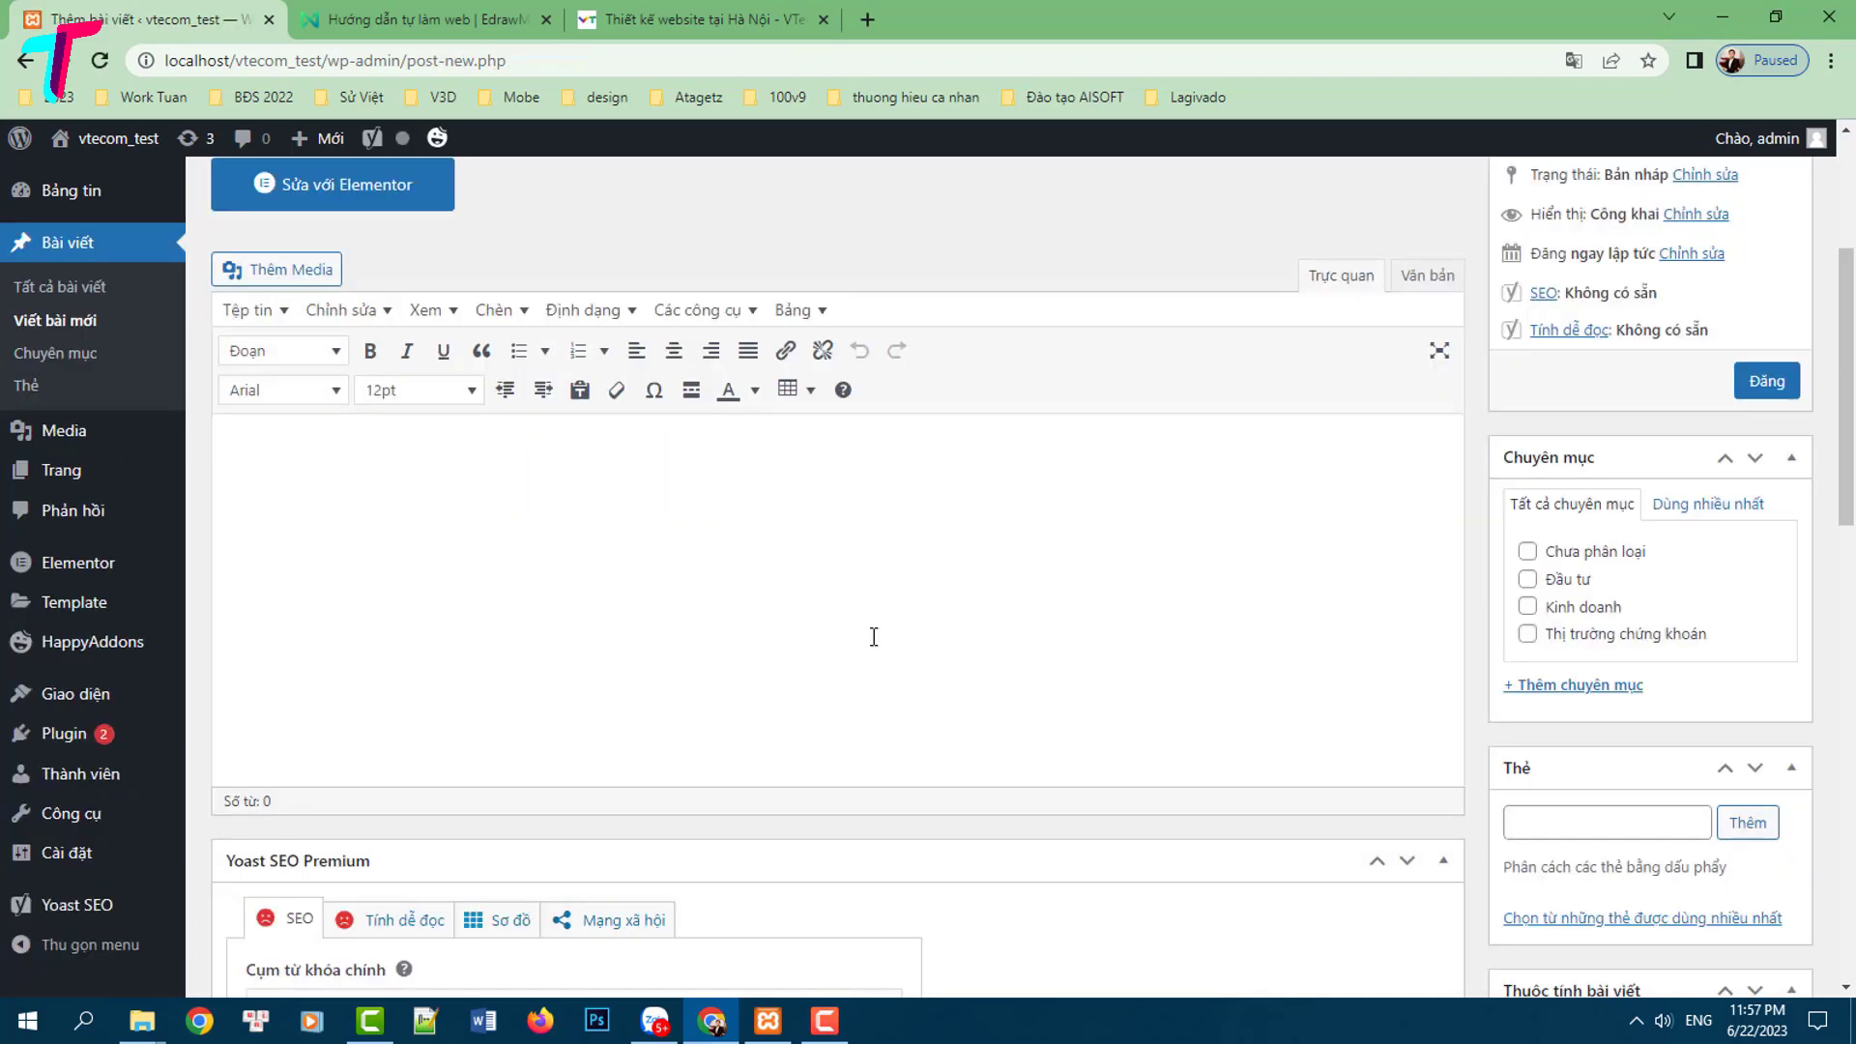
pyautogui.scroll(-3, 774, 638)
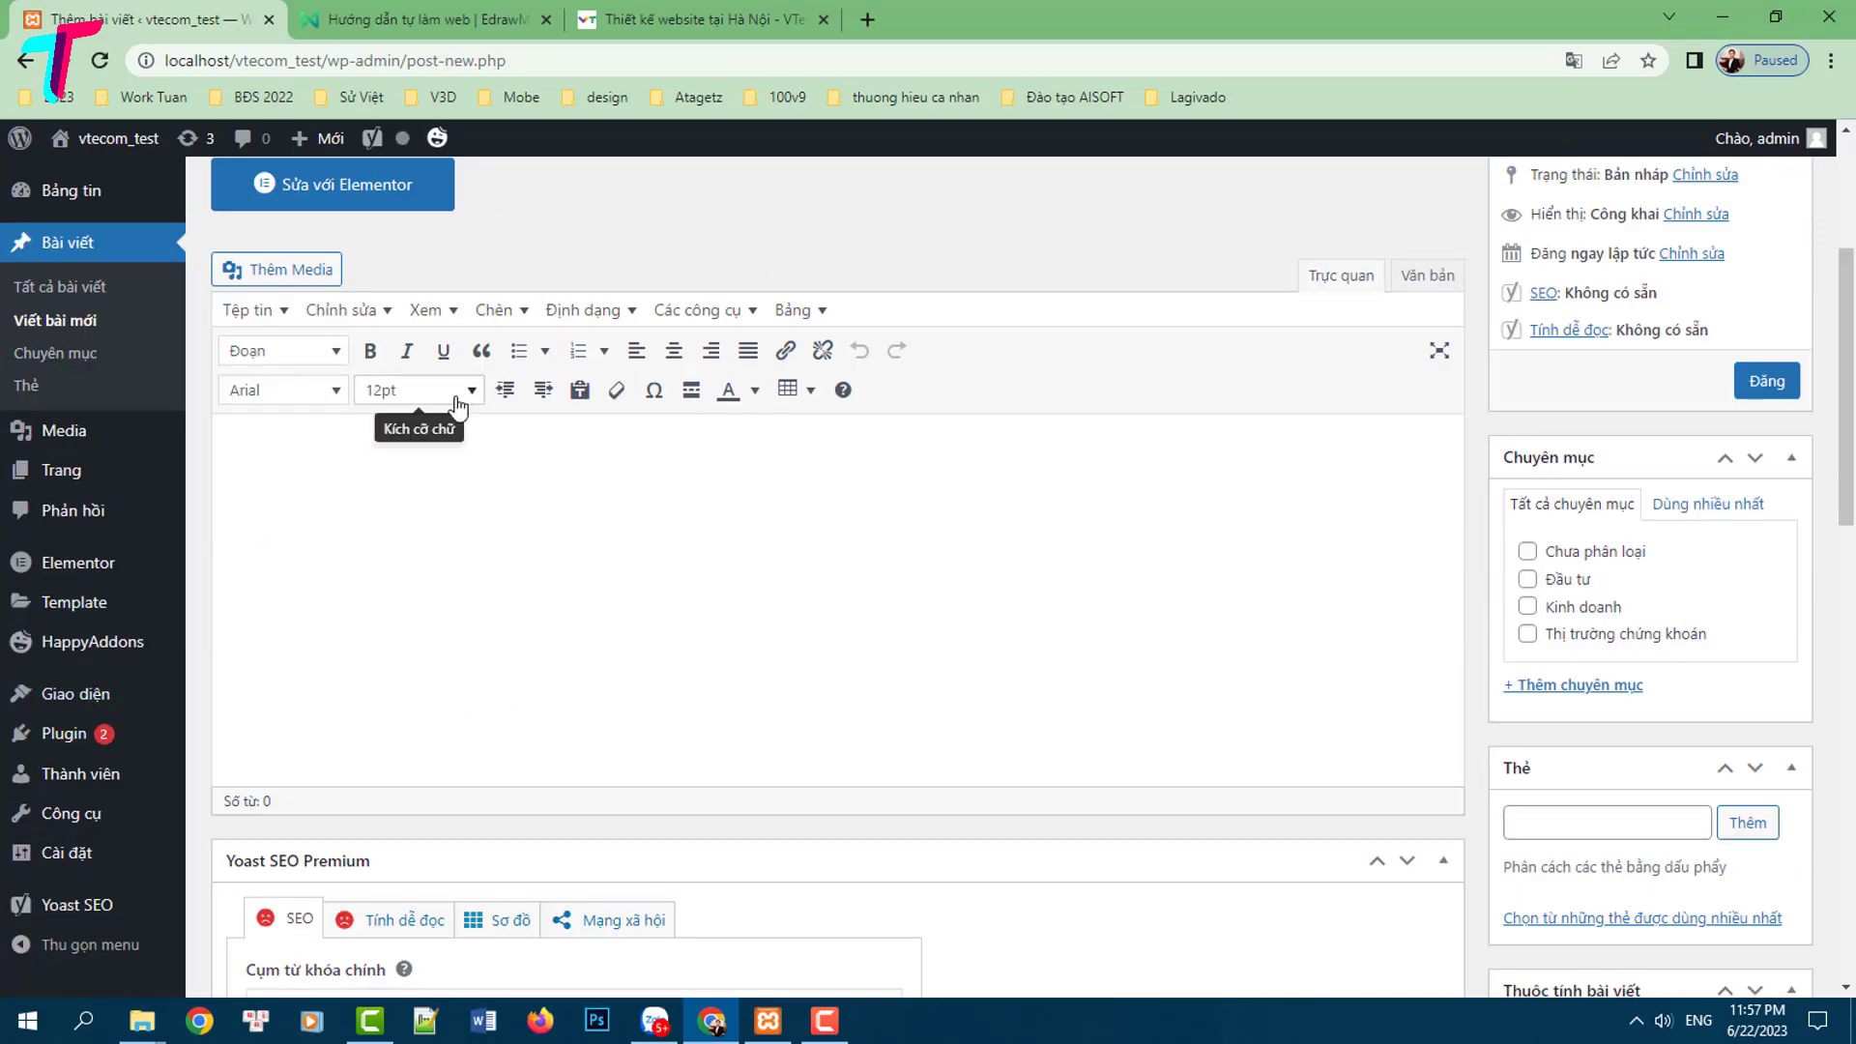
pyautogui.hotkey('ctrl', 'Tab')
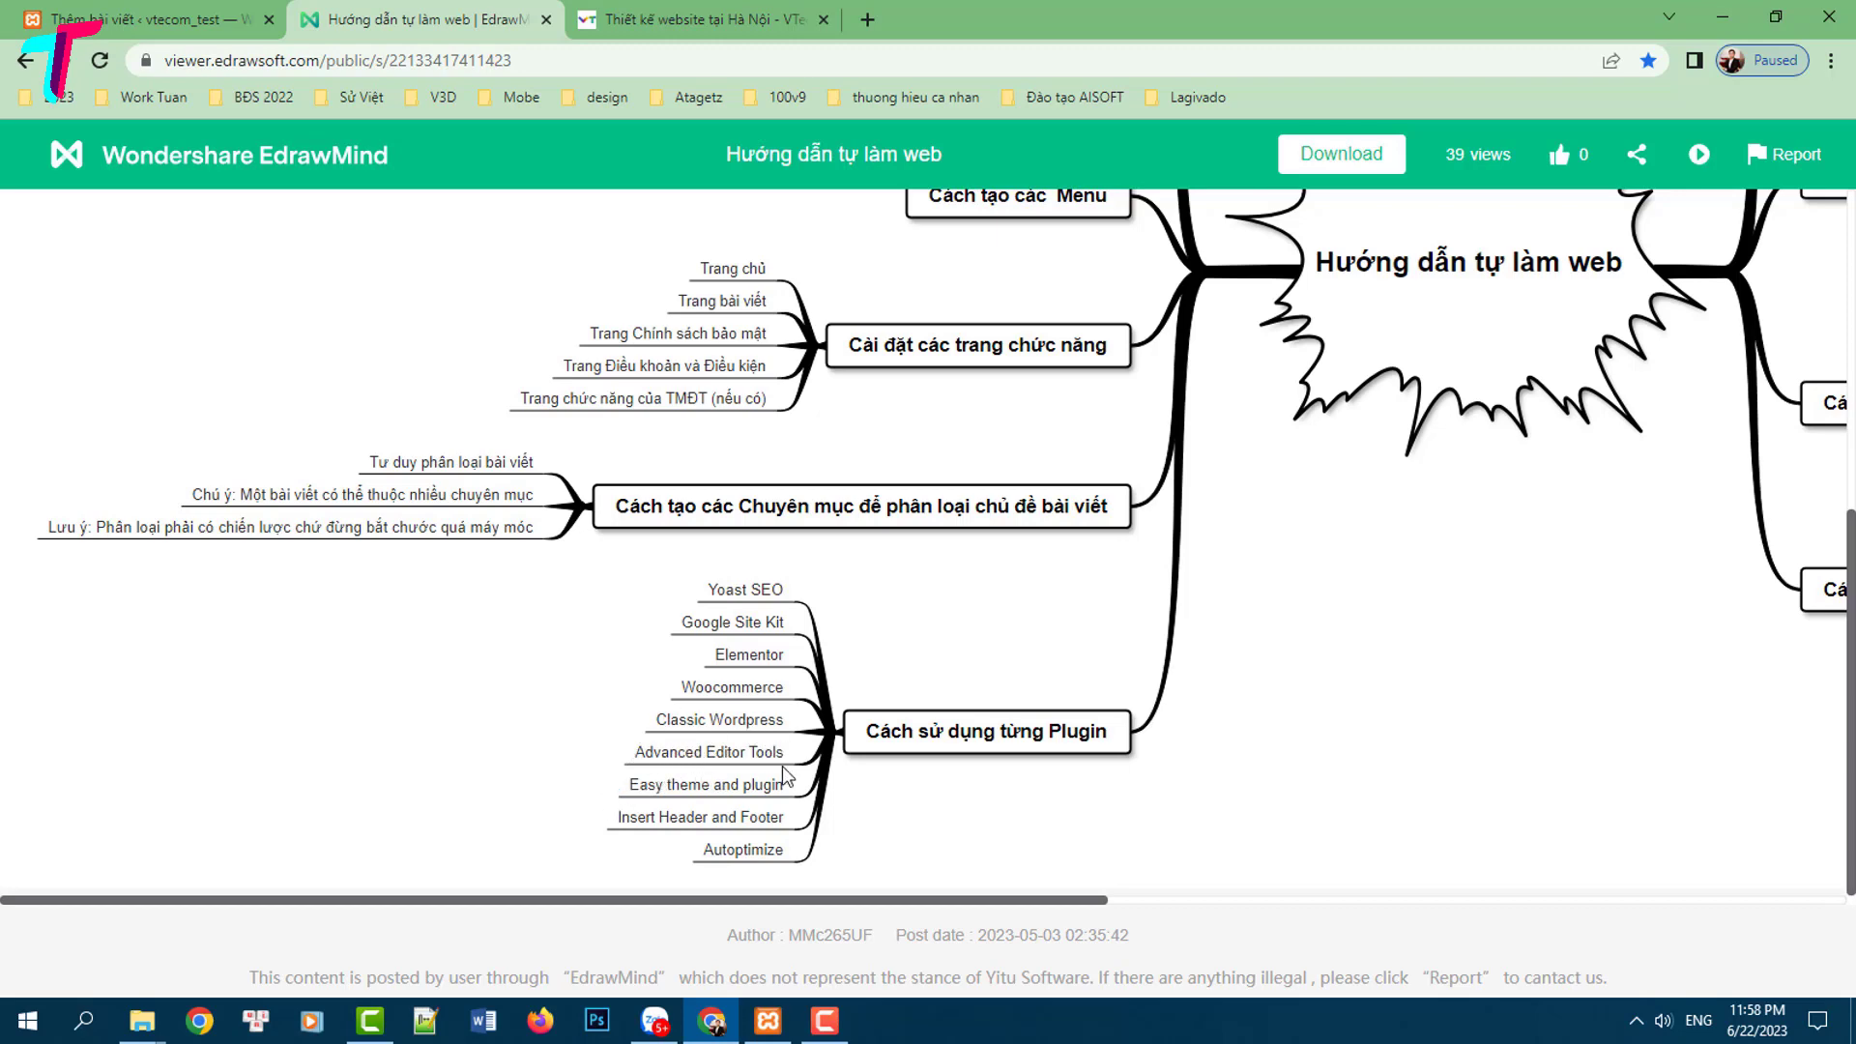
pyautogui.hotkey('ctrl', 'shift', 'Tab')
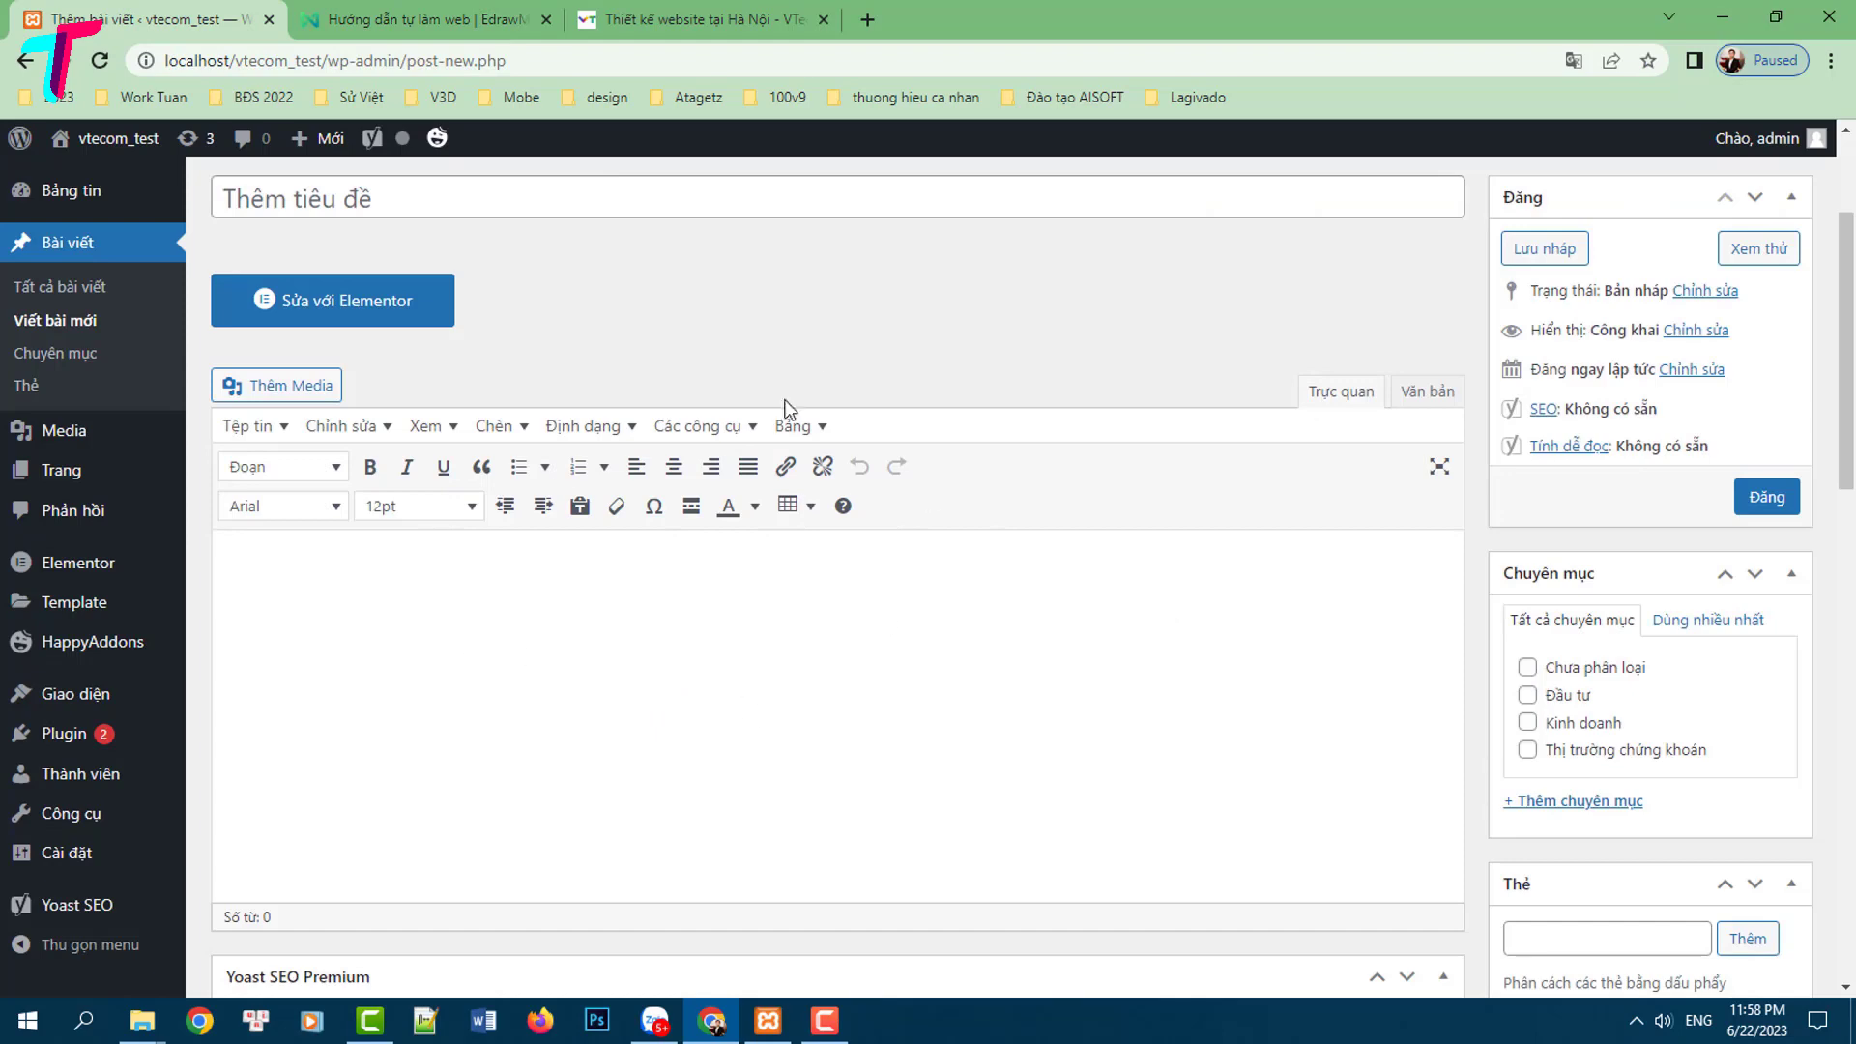
# Set the new post's Yoast SEO main focus keyphrase to "viết bài chuẩn seo"
pyautogui.scroll(-5, 788, 411)
pyautogui.scroll(-2, 623, 647)
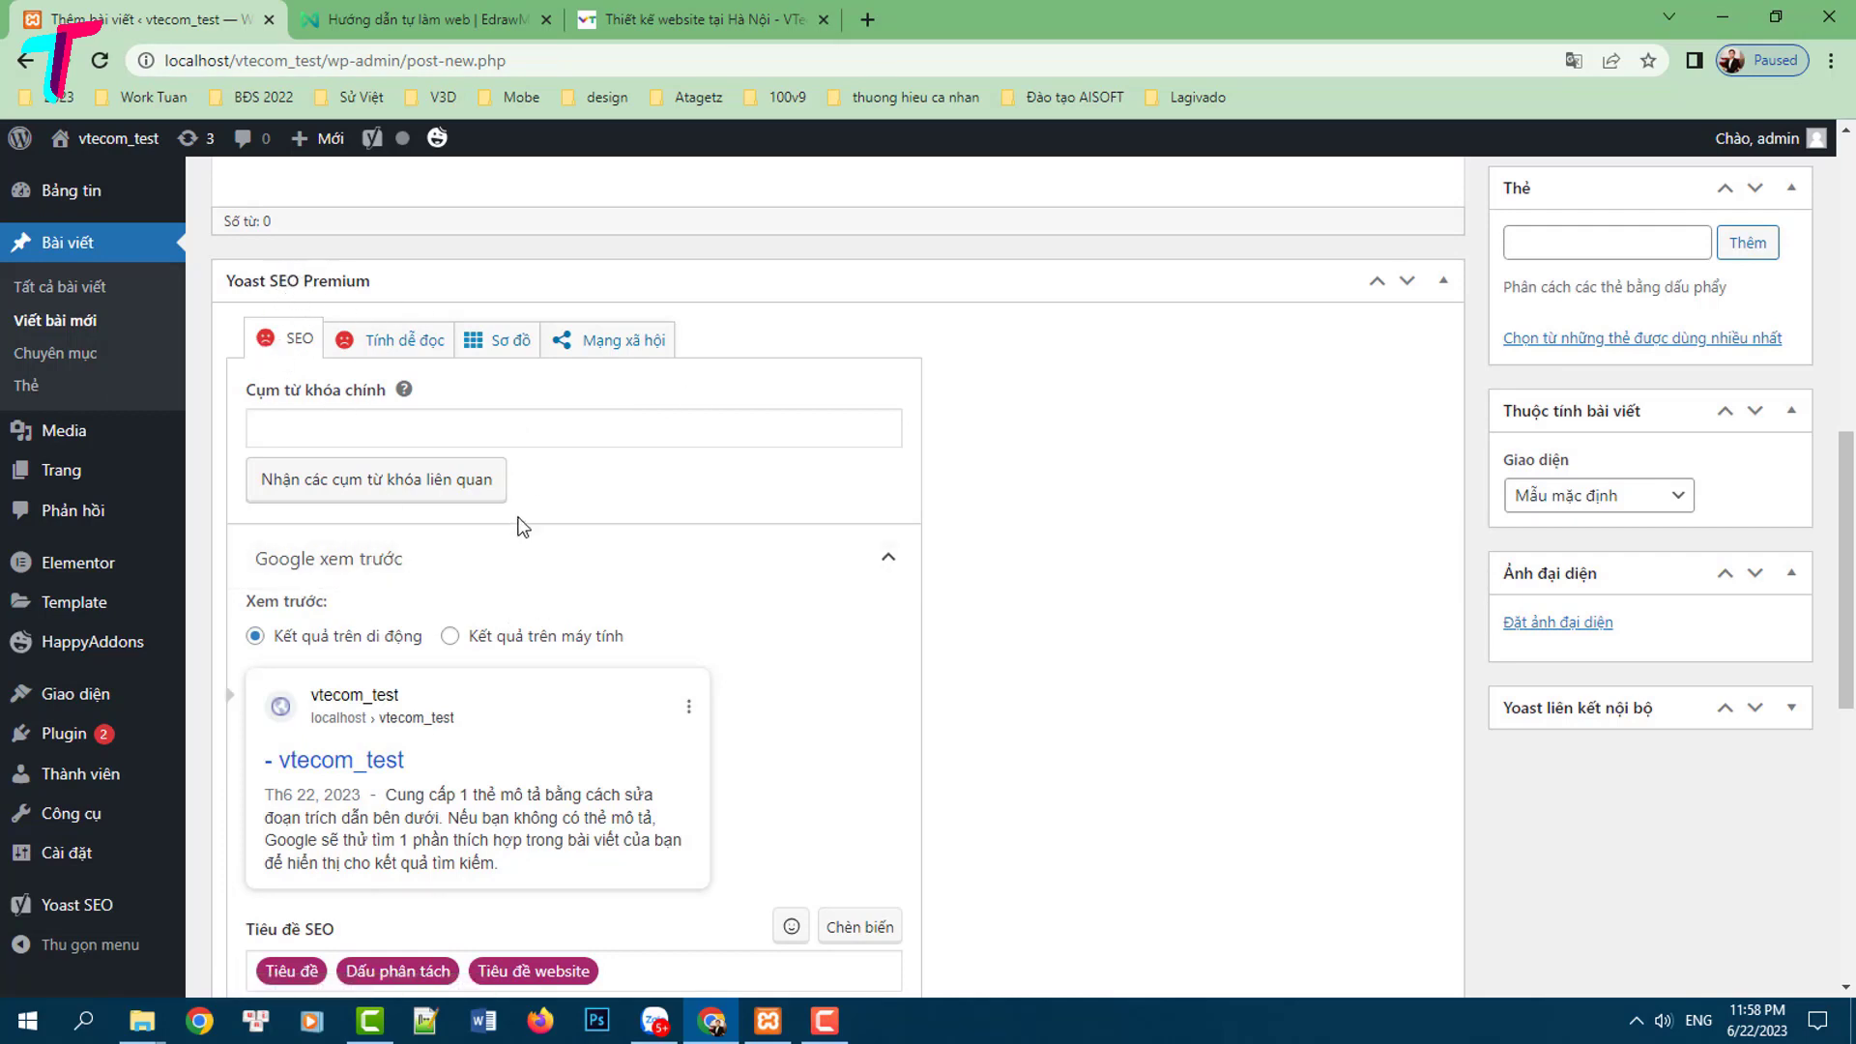
pyautogui.scroll(3, 581, 706)
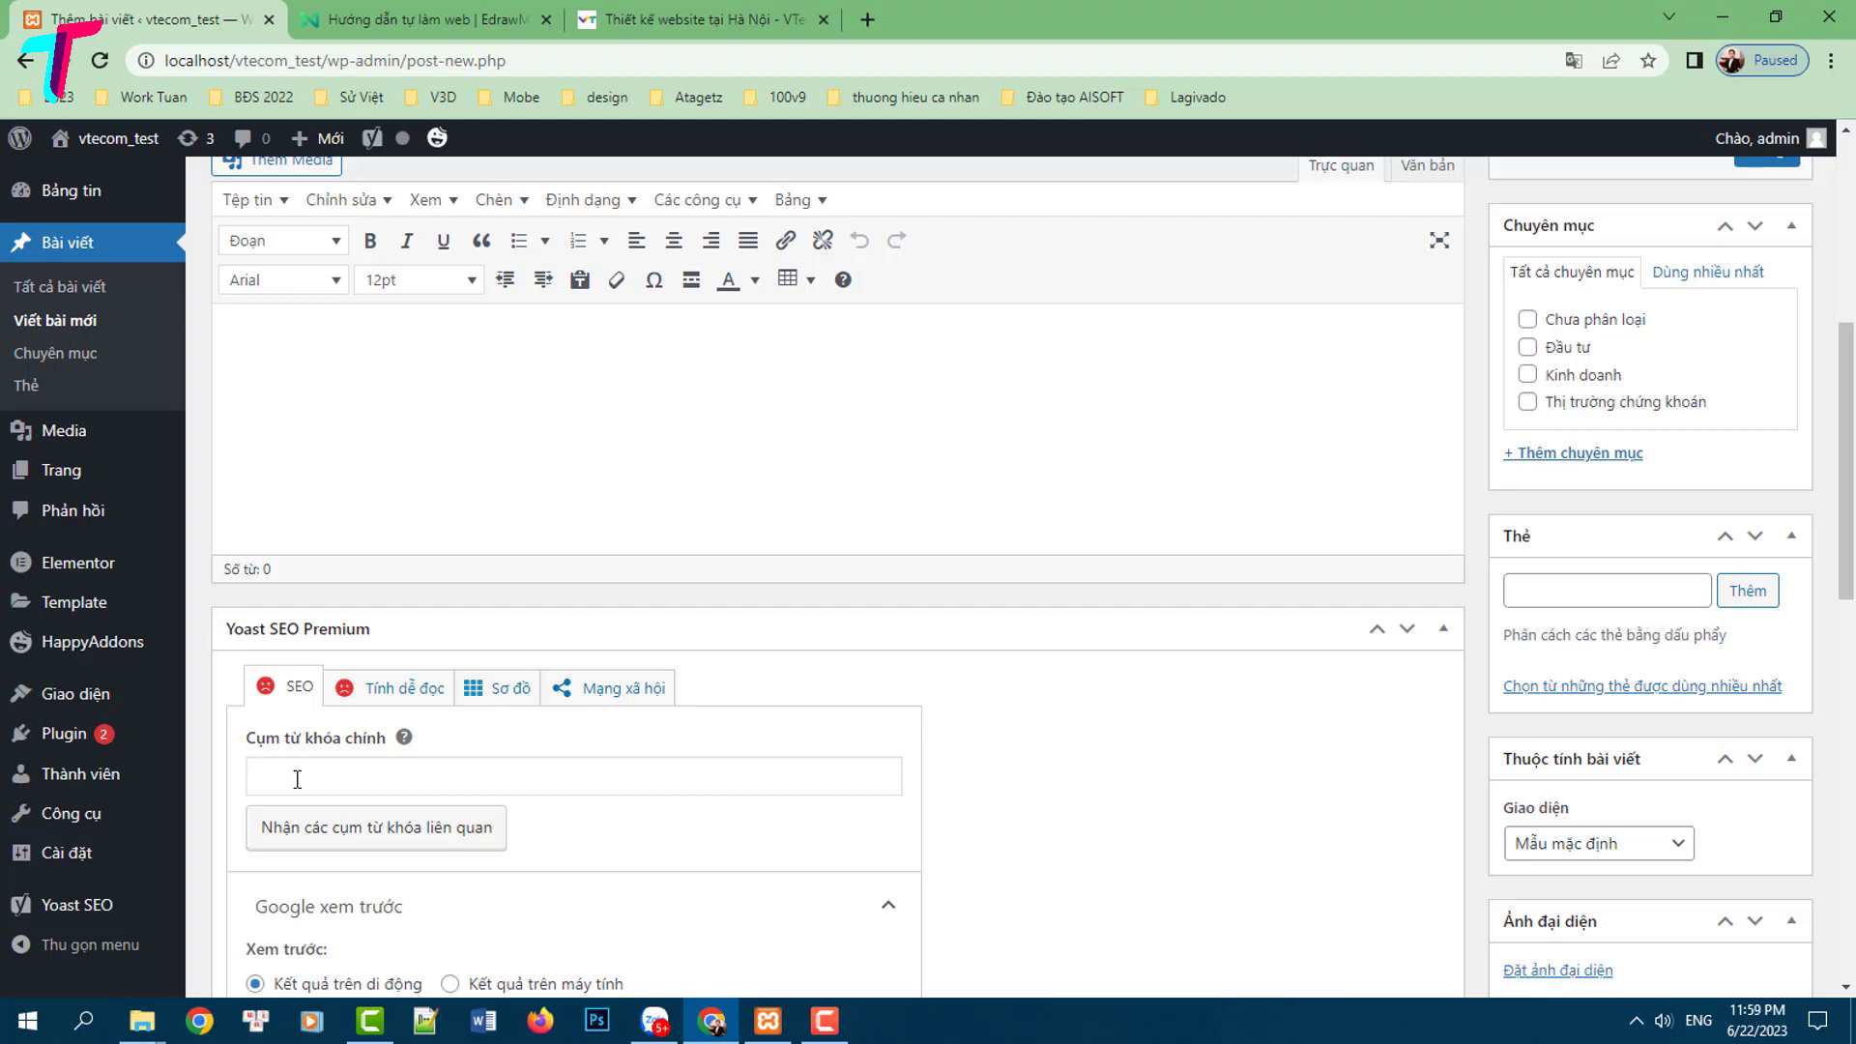
pyautogui.scroll(-2, 298, 779)
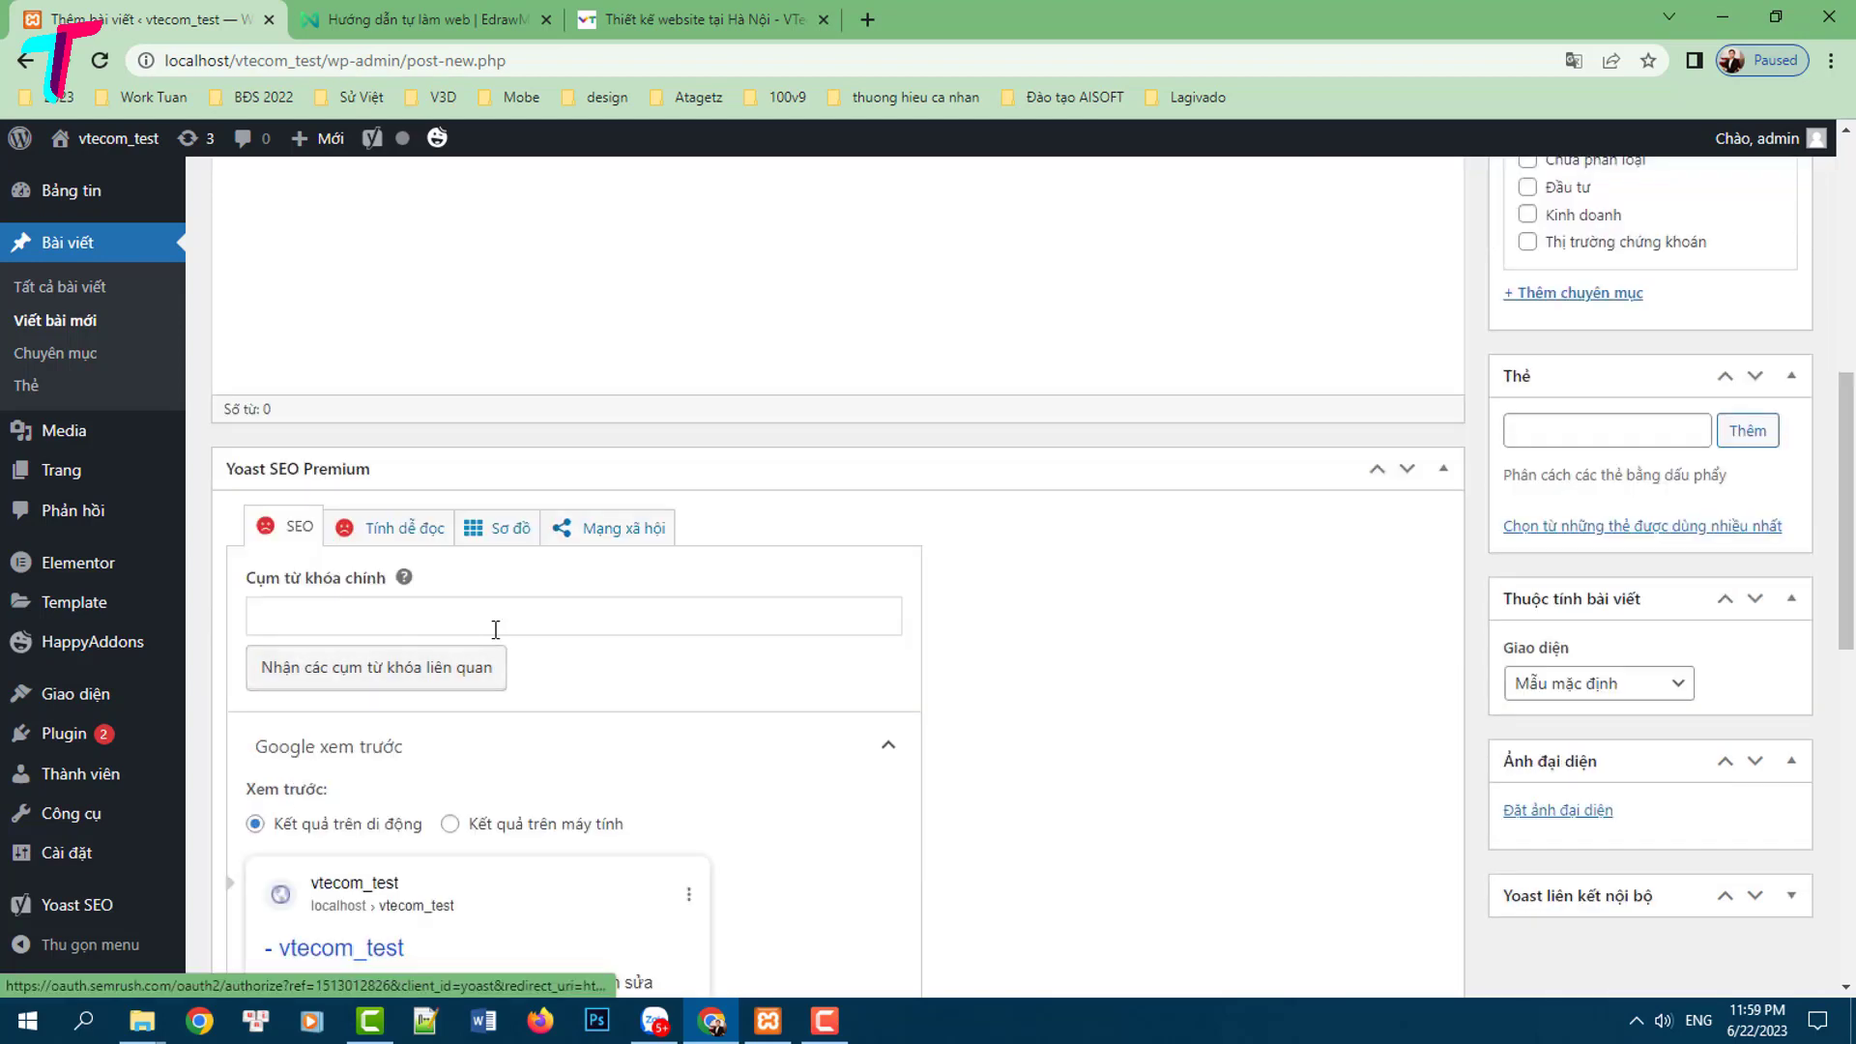
pyautogui.click(648, 626)
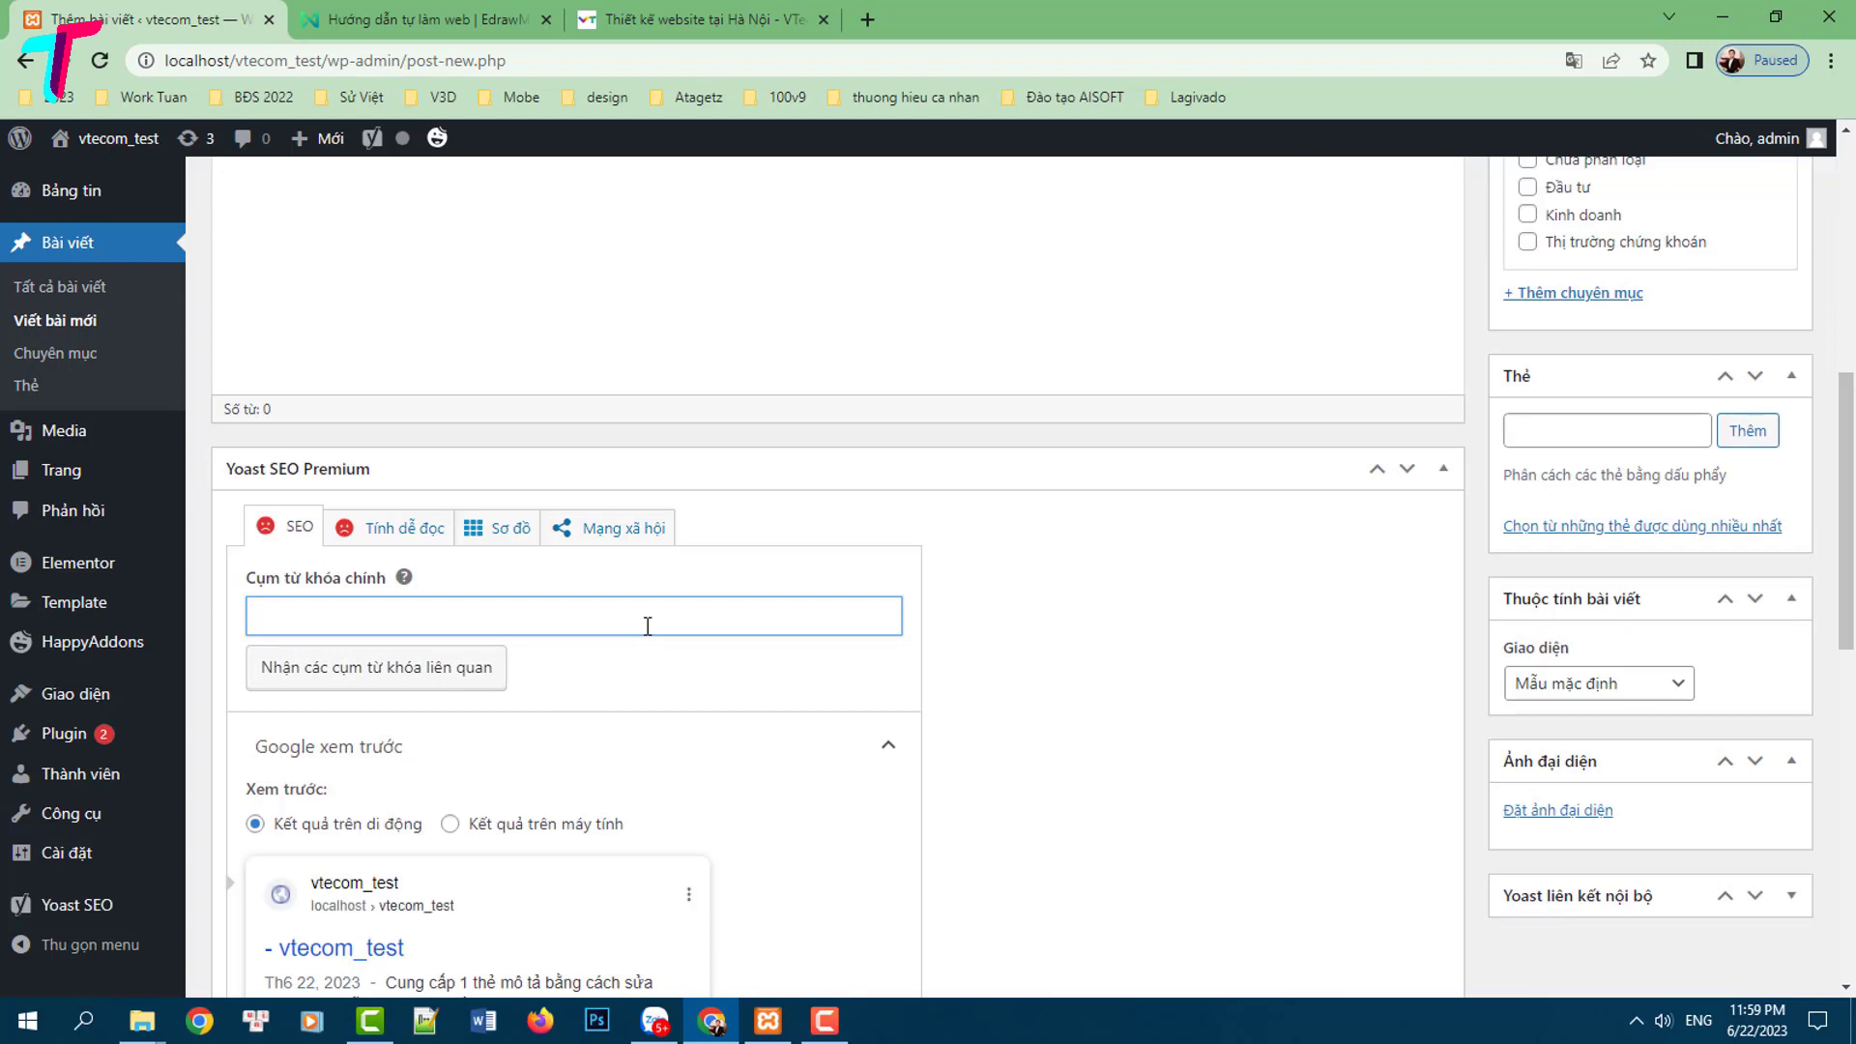
pyautogui.write('viê')
pyautogui.write('t bài chuẩn sa')
pyautogui.press('BackSpace')
pyautogui.write('eo')
# Enter "Viết tiêu đề ở đây" as the post title
pyautogui.scroll(5, 661, 565)
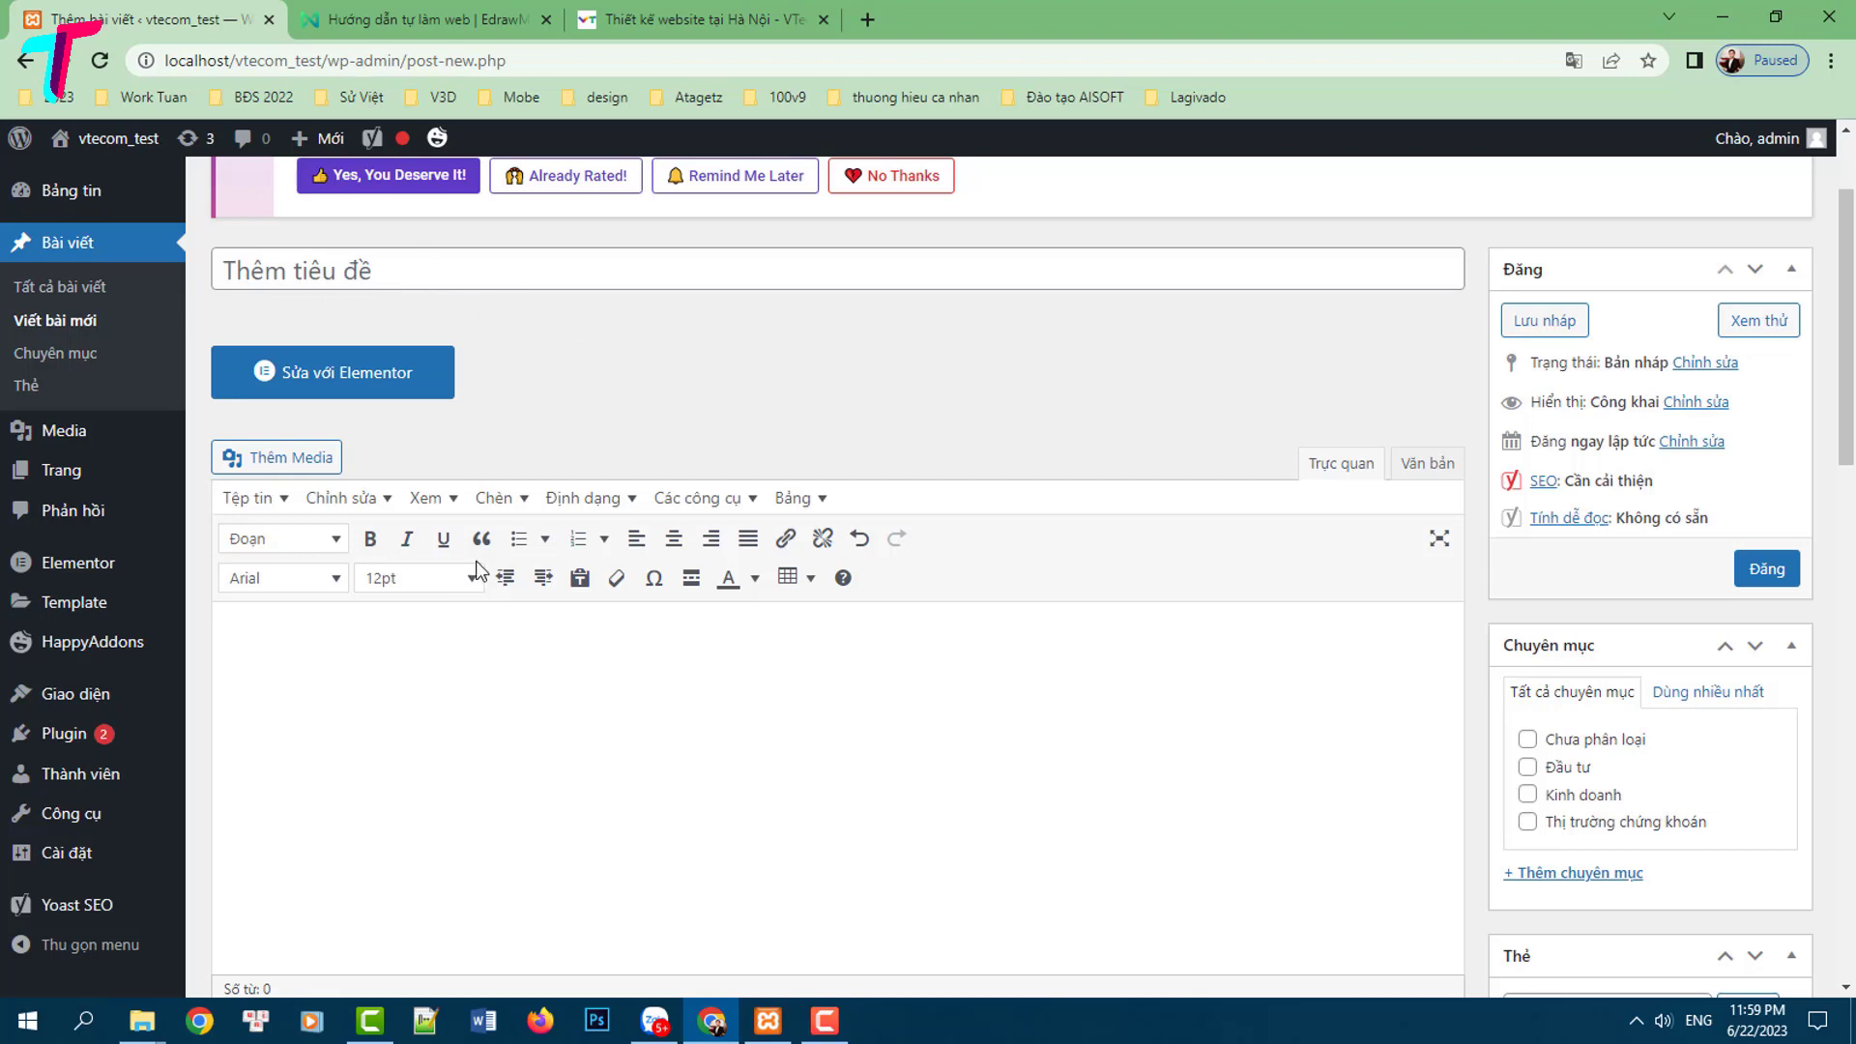
pyautogui.click(374, 276)
pyautogui.write('V')
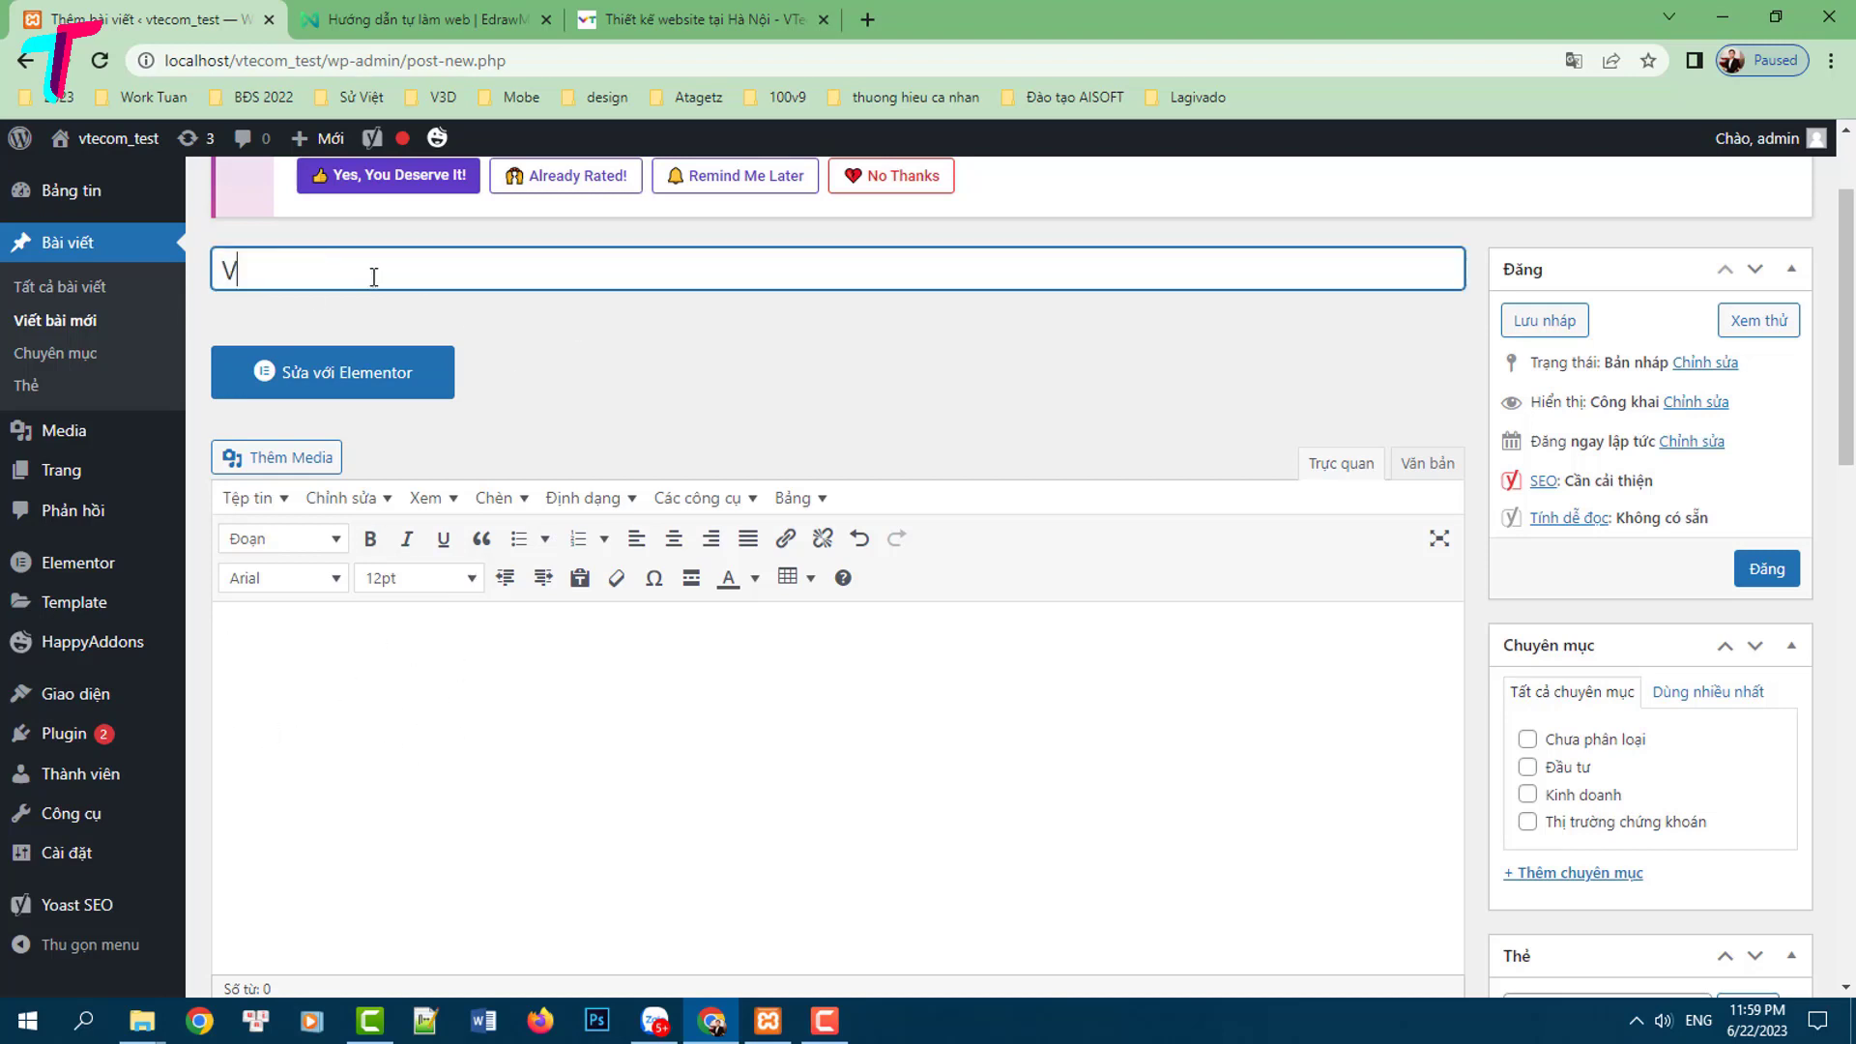
pyautogui.write('iết tiêu đề oở đây')
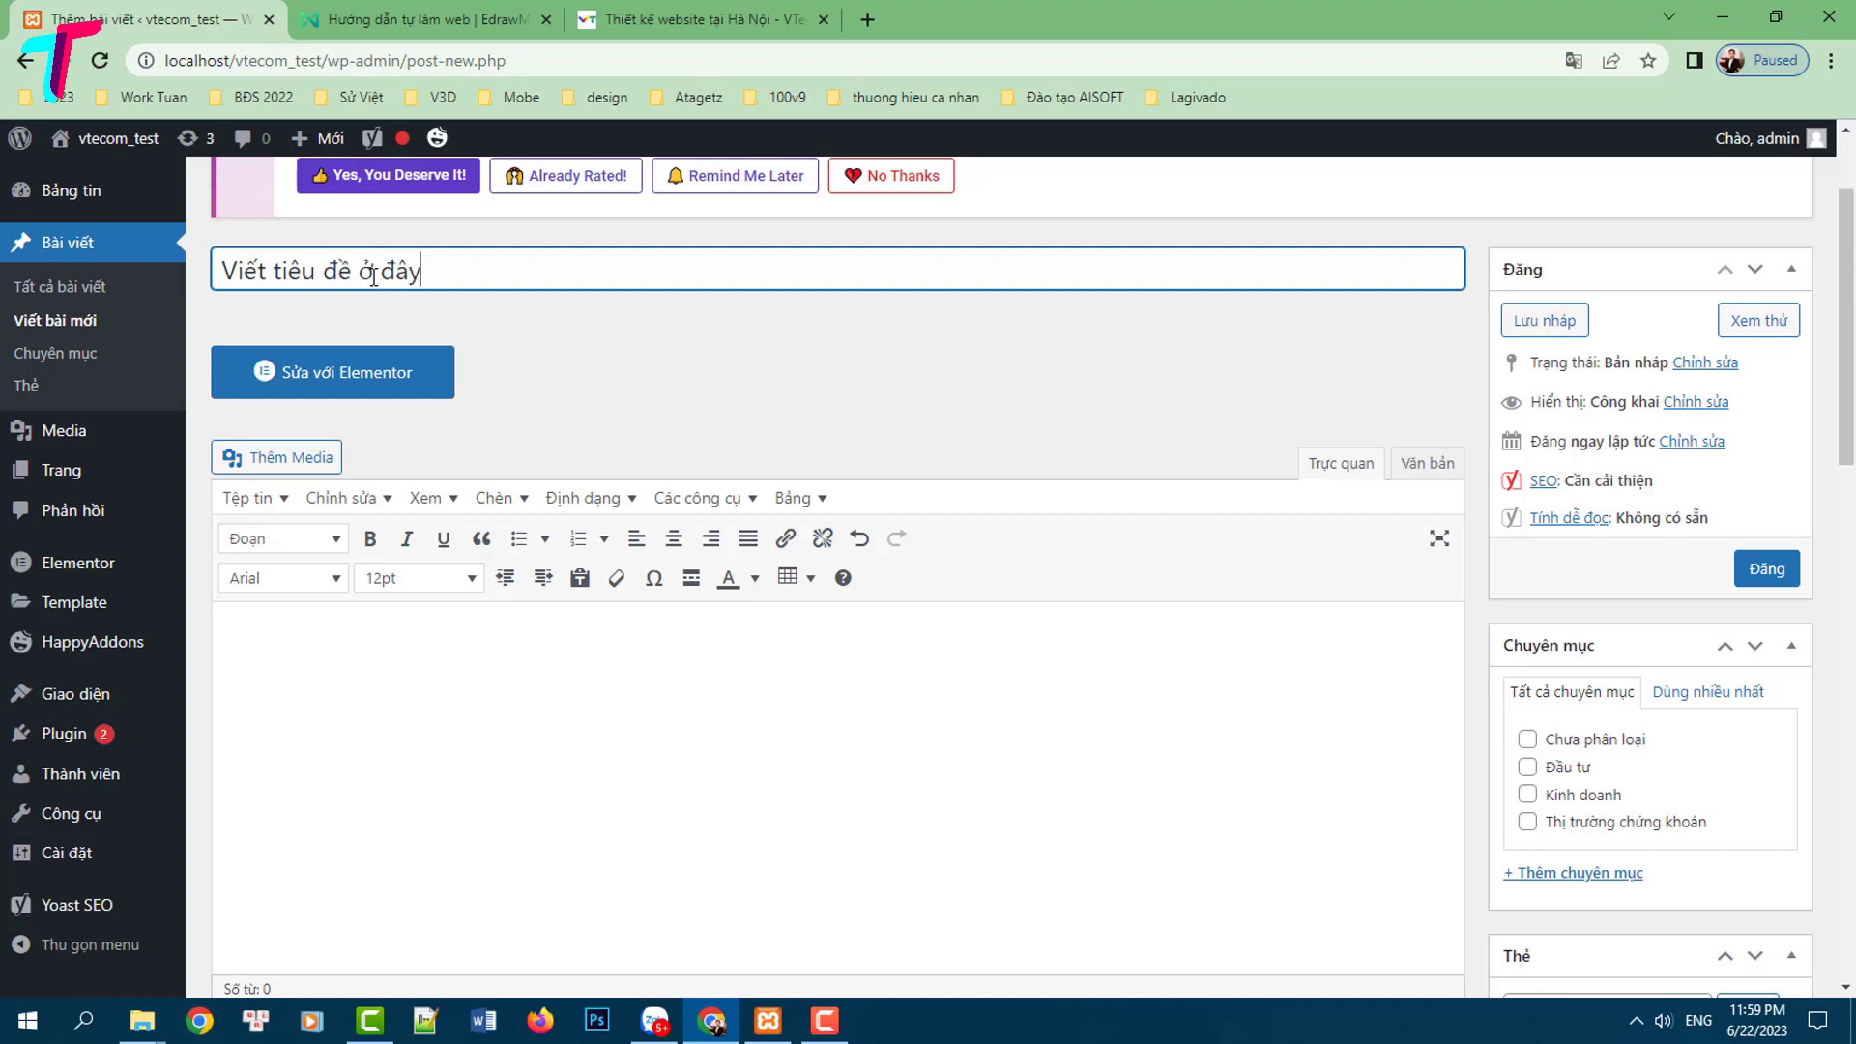
# Write "Viết nội dung ở đây" in the body of the post
pyautogui.click(405, 703)
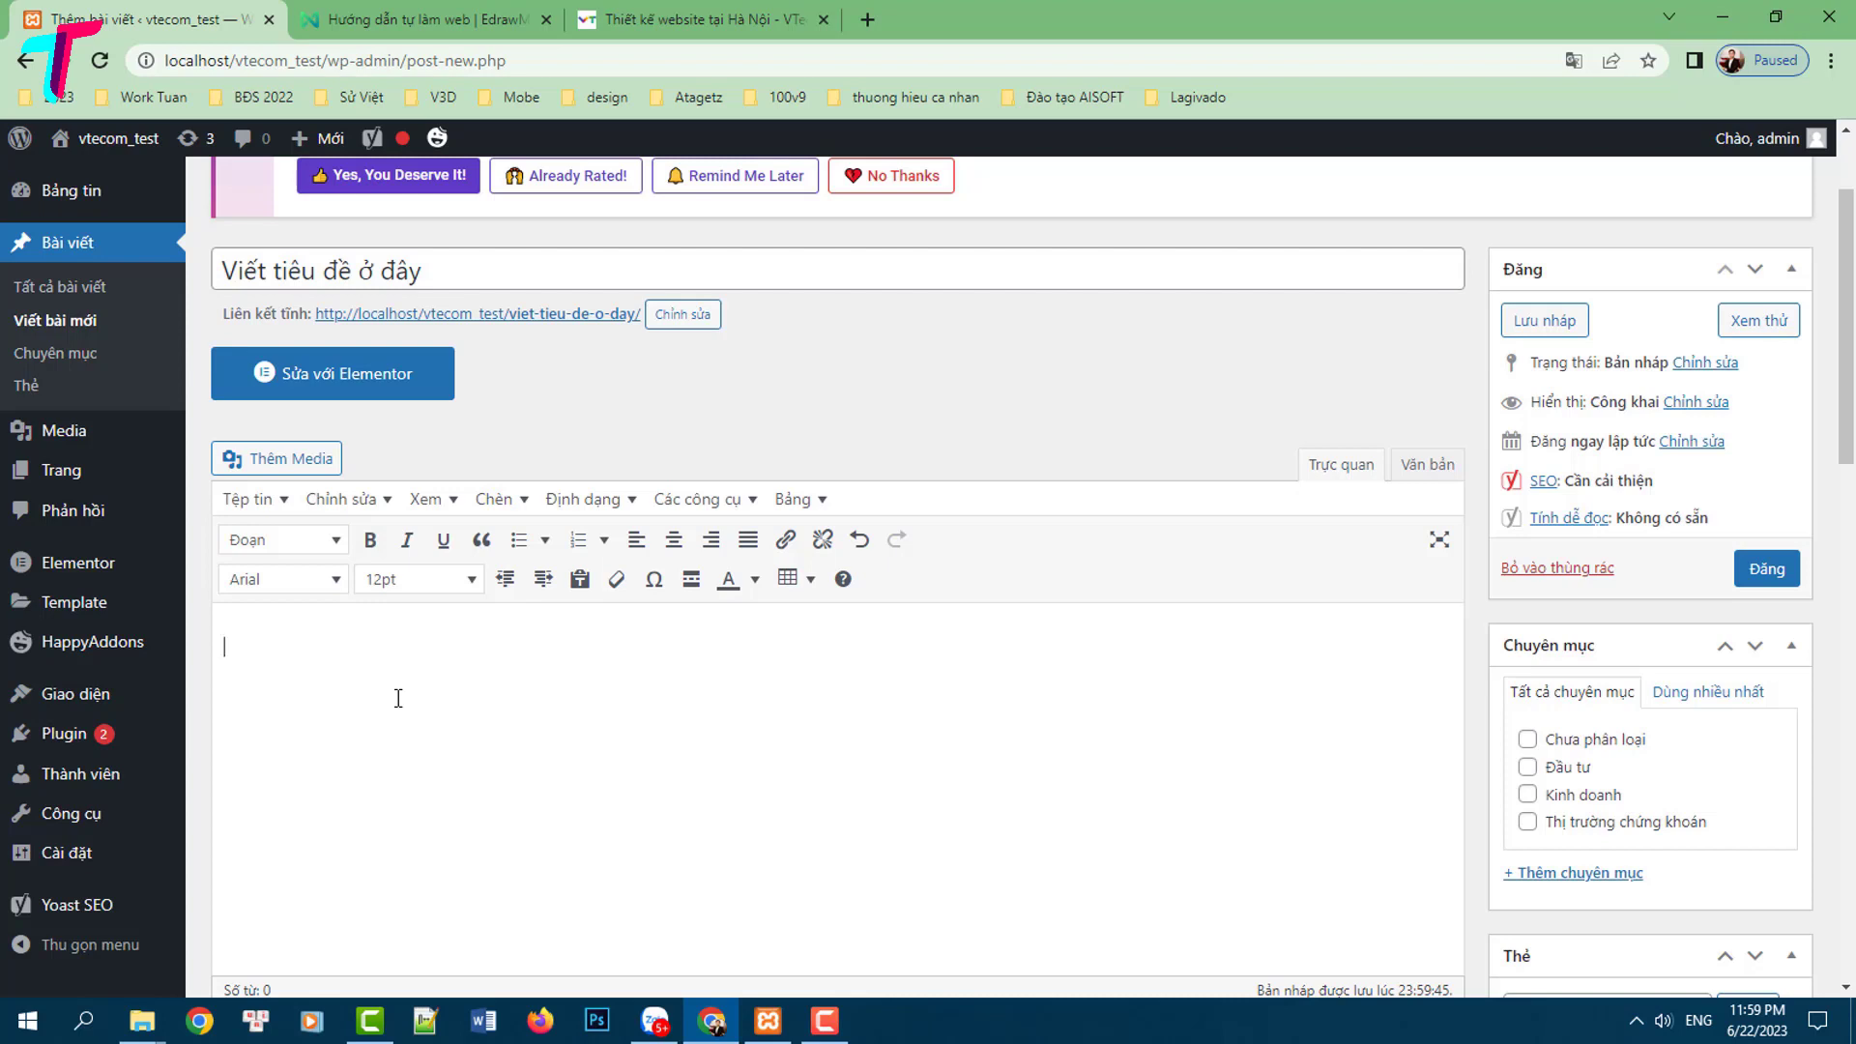
pyautogui.write('Viết nội du')
pyautogui.write('ng ở đây')
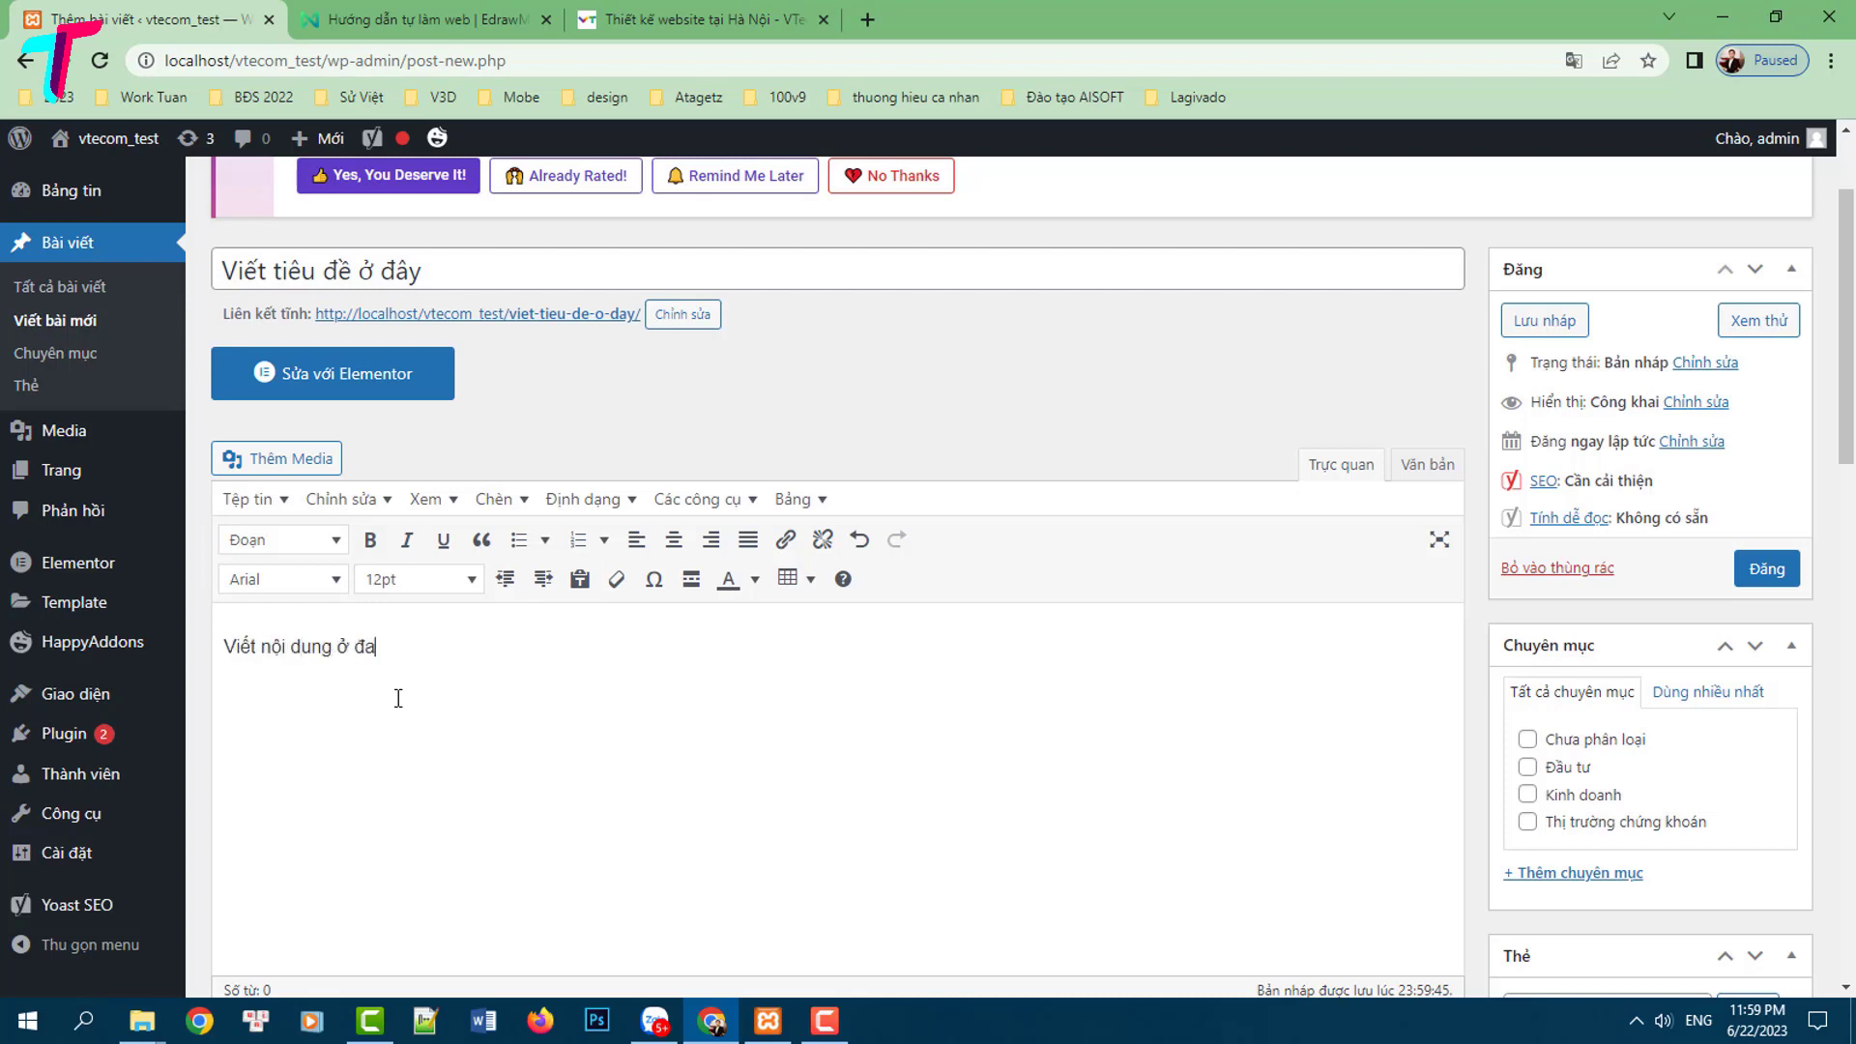
# Expand the Premium SEO analysis for the keyphrase and review its problems, improvements and good results
pyautogui.scroll(1, 448, 538)
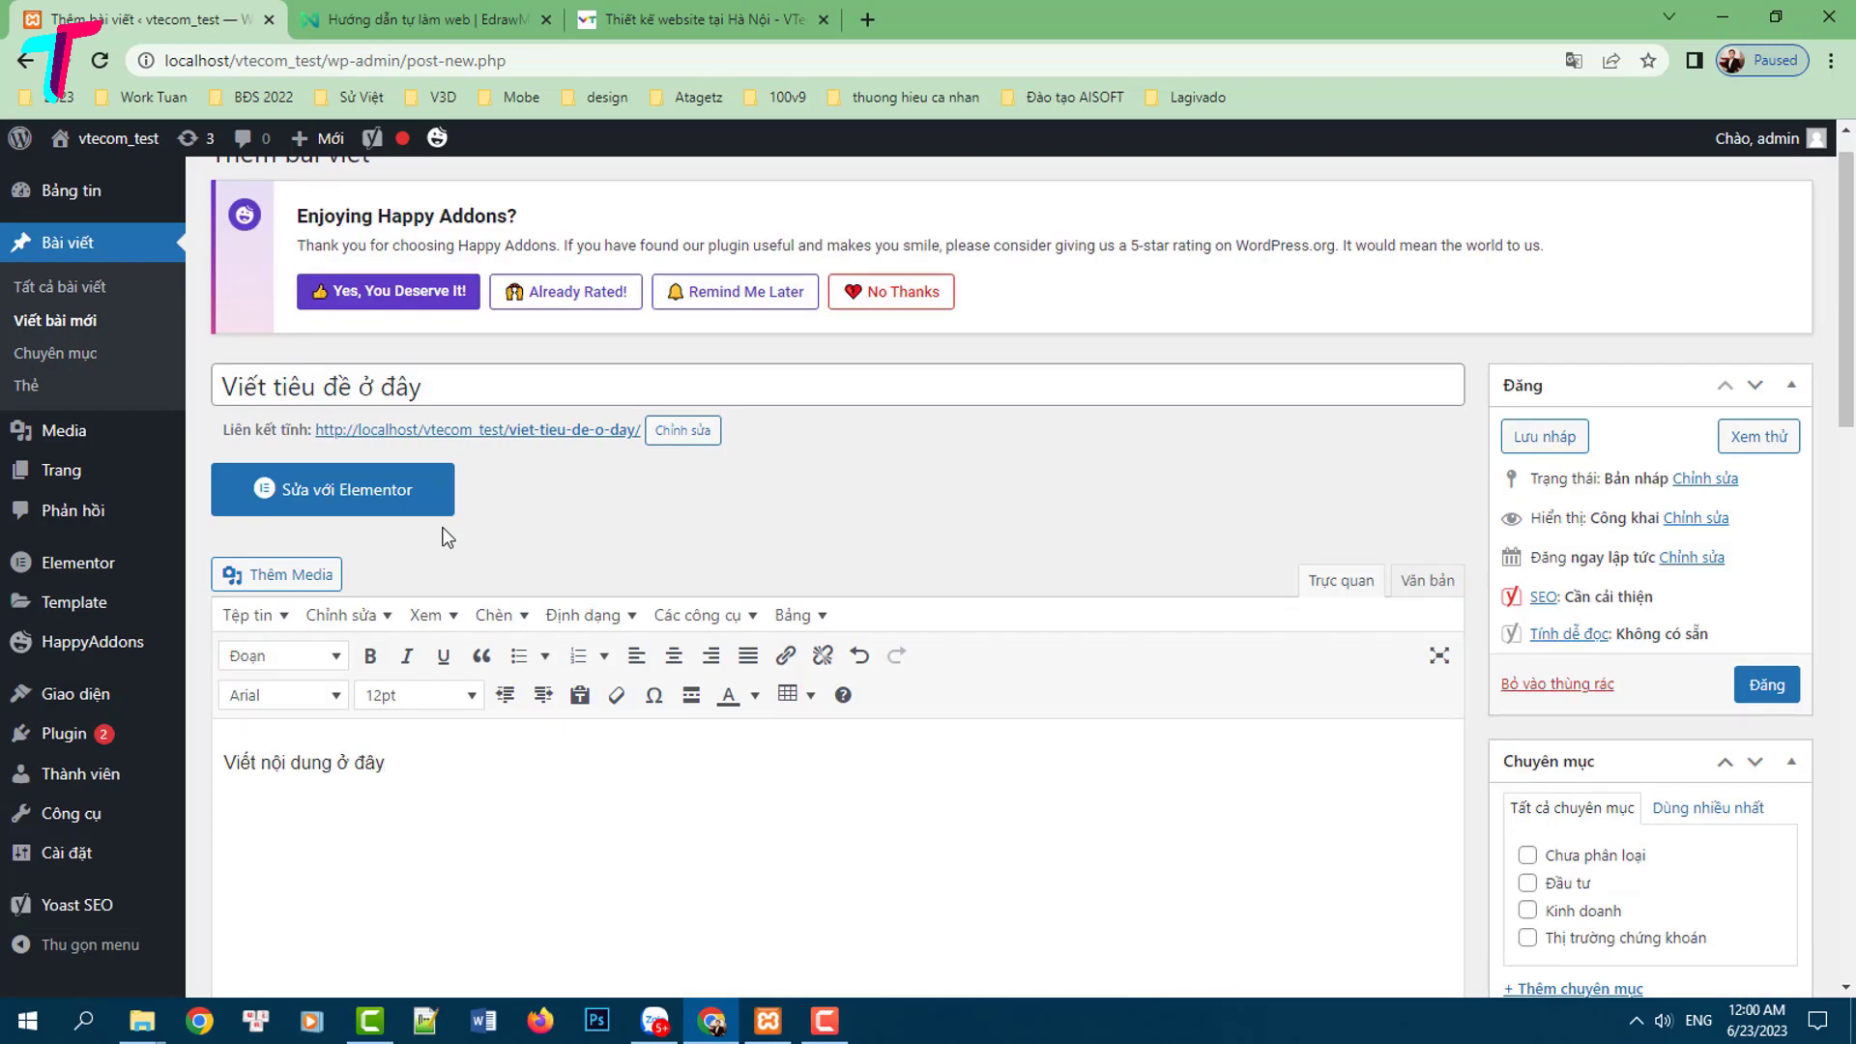
pyautogui.scroll(-5, 432, 626)
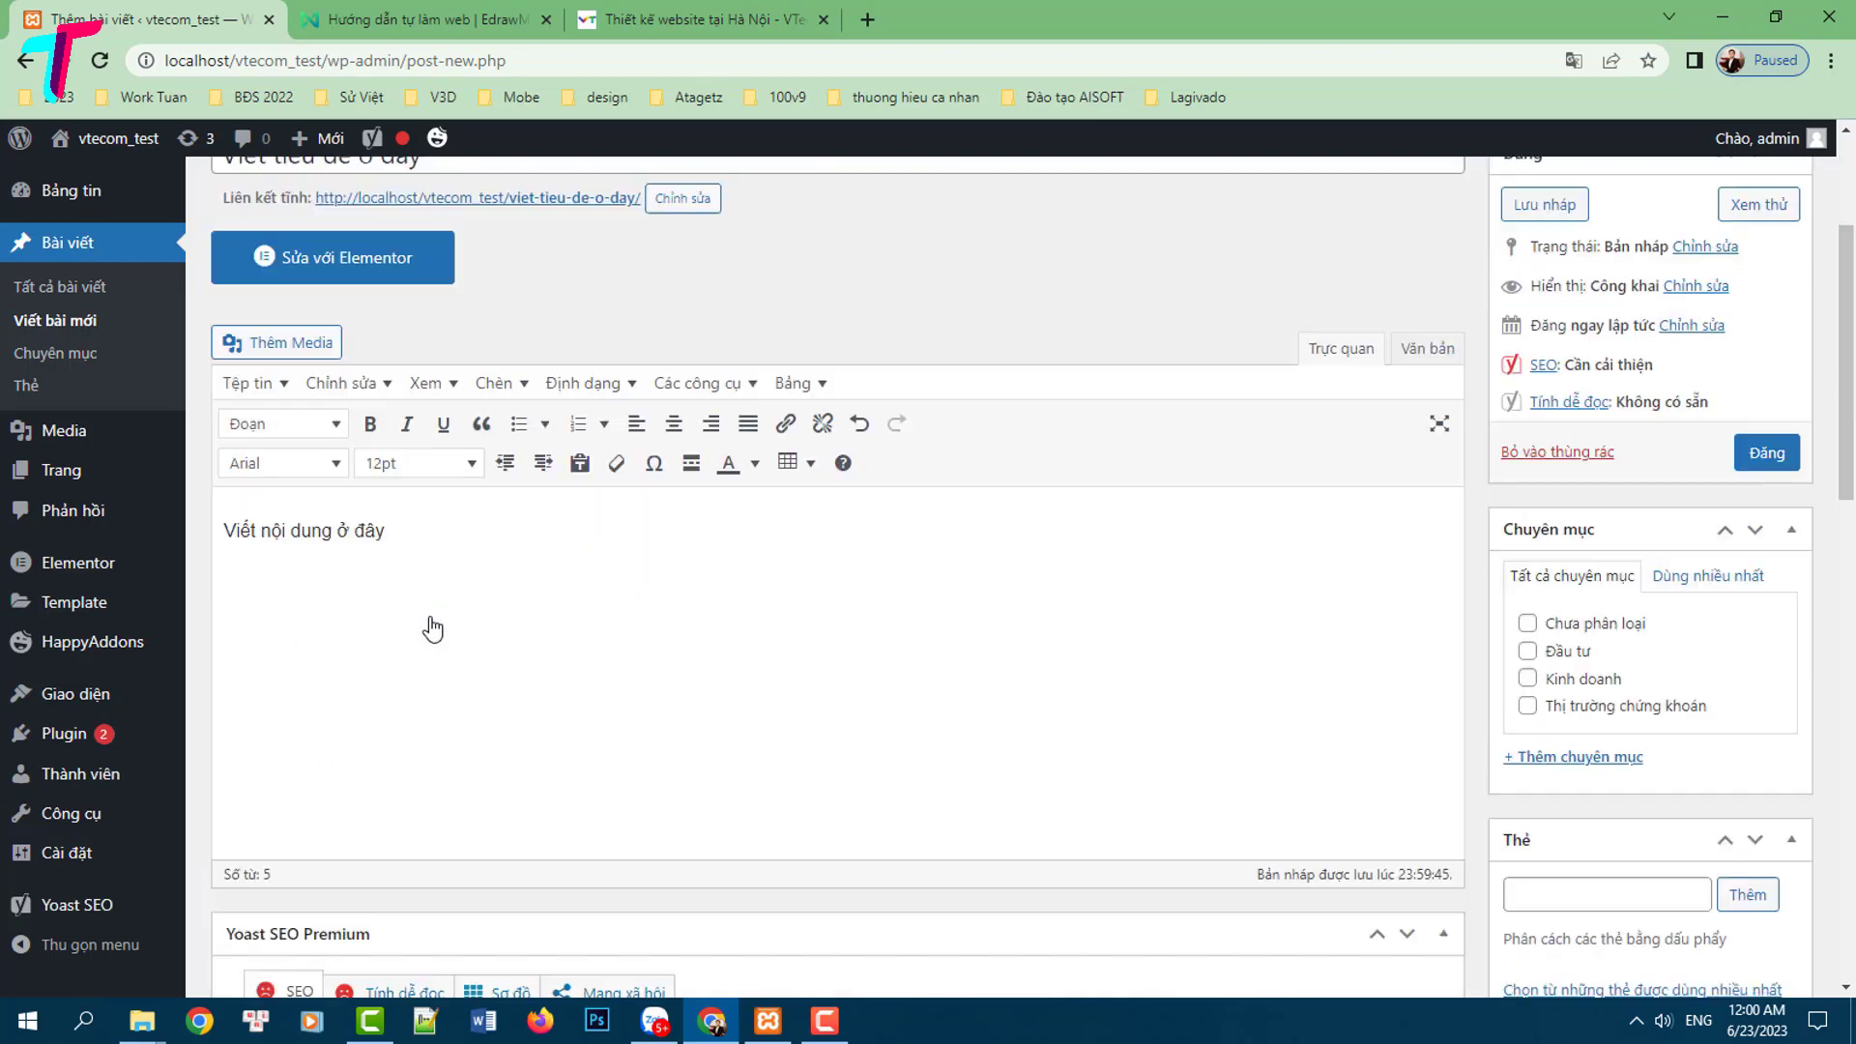
pyautogui.scroll(-10, 431, 625)
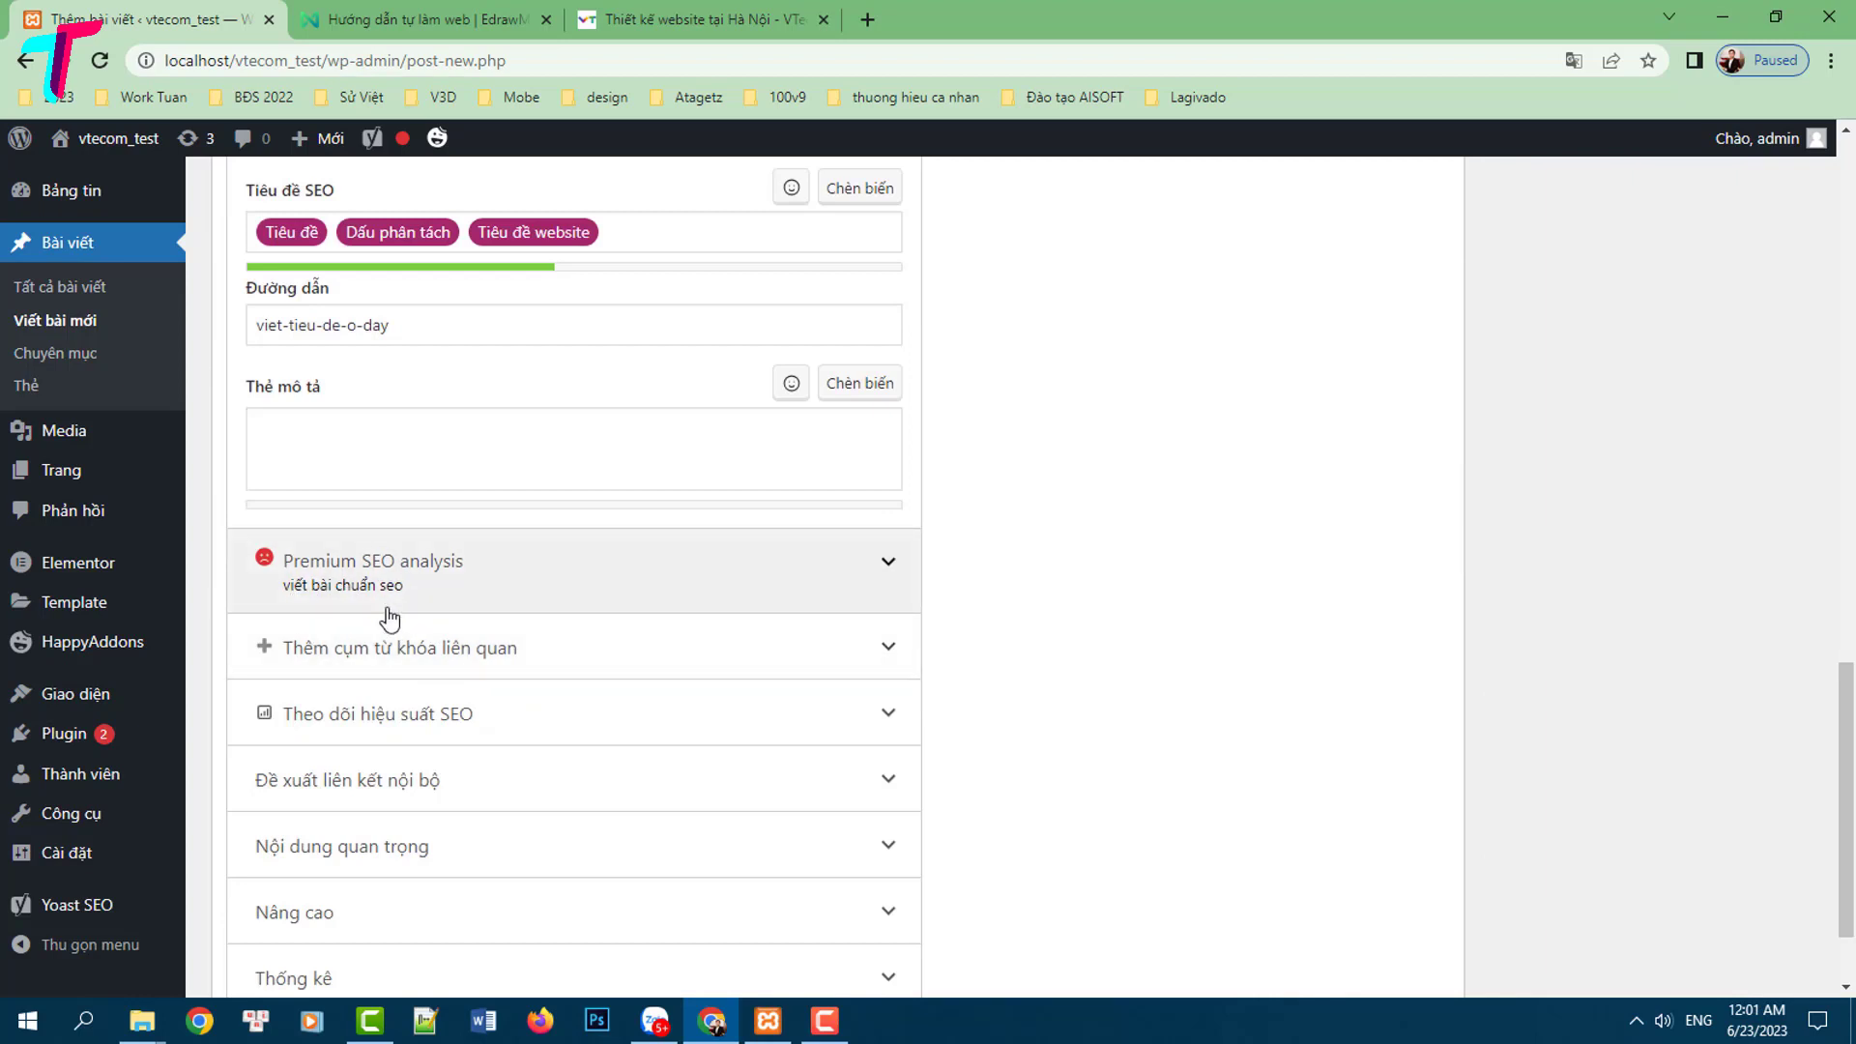
pyautogui.click(444, 601)
pyautogui.scroll(-3, 447, 600)
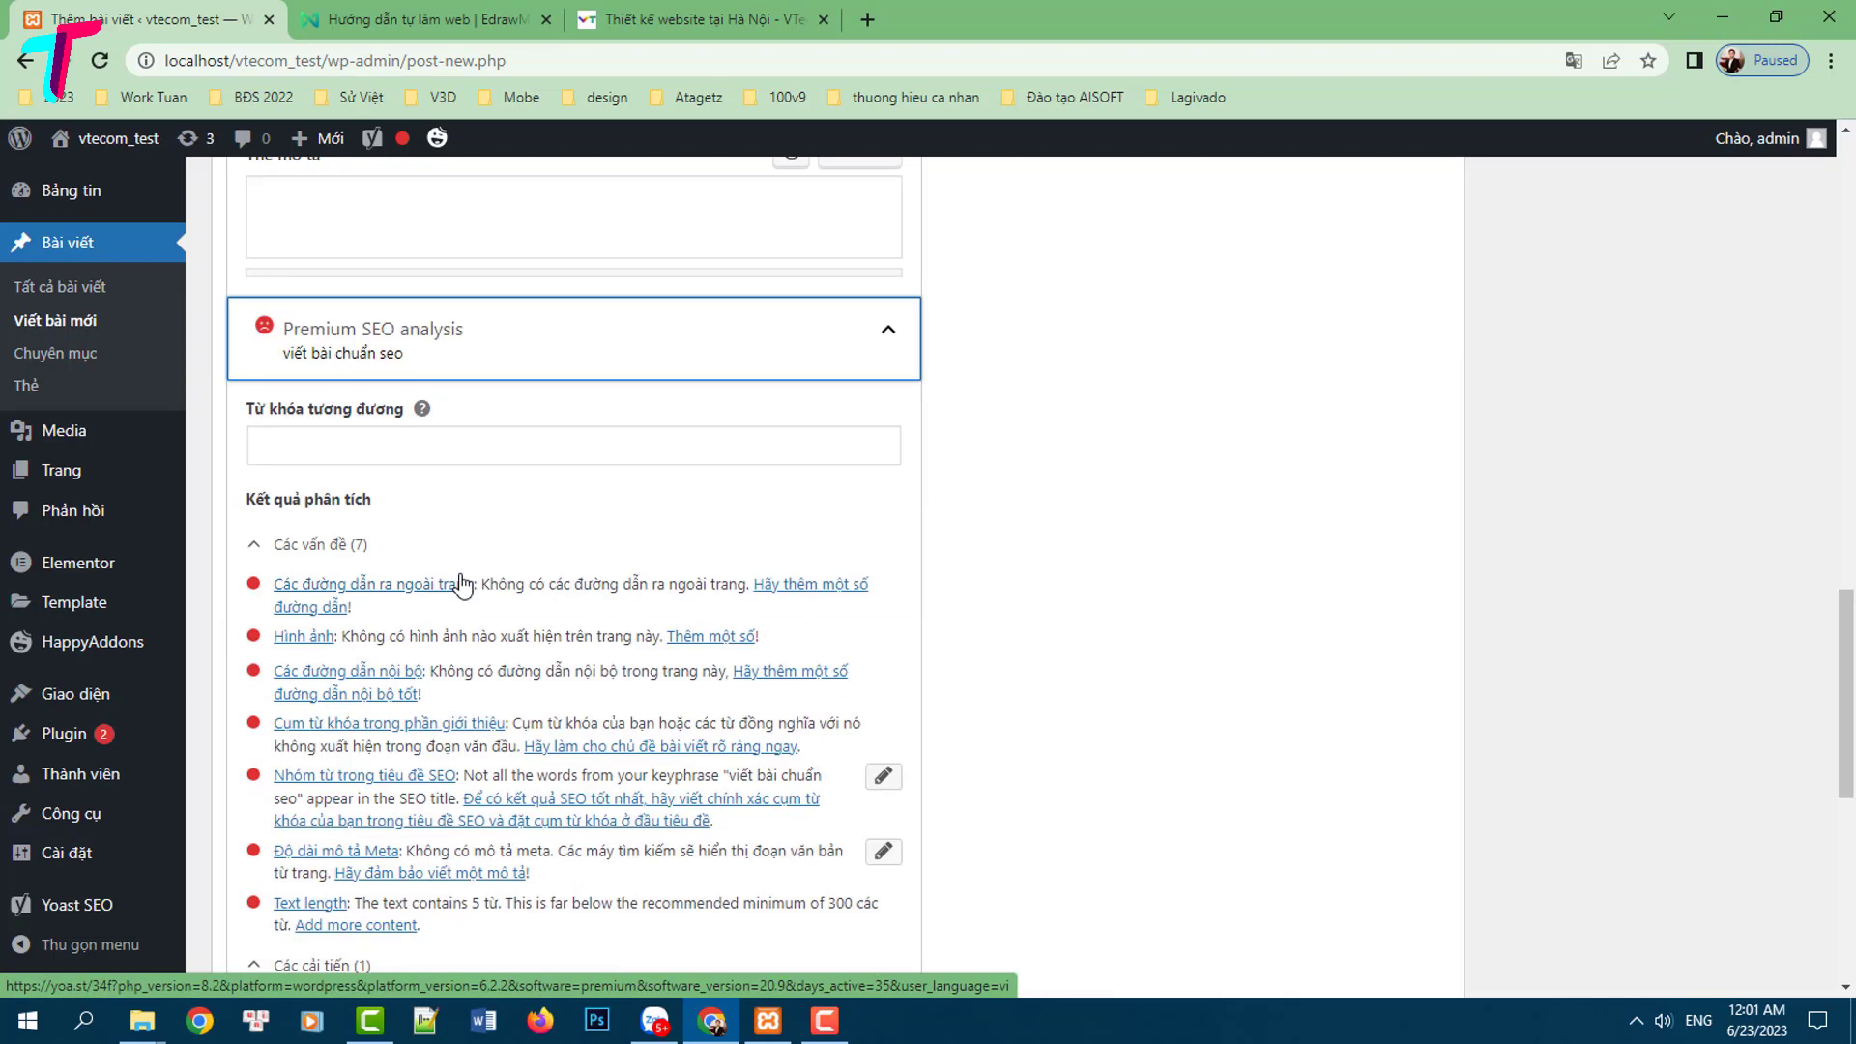
pyautogui.scroll(-4, 461, 585)
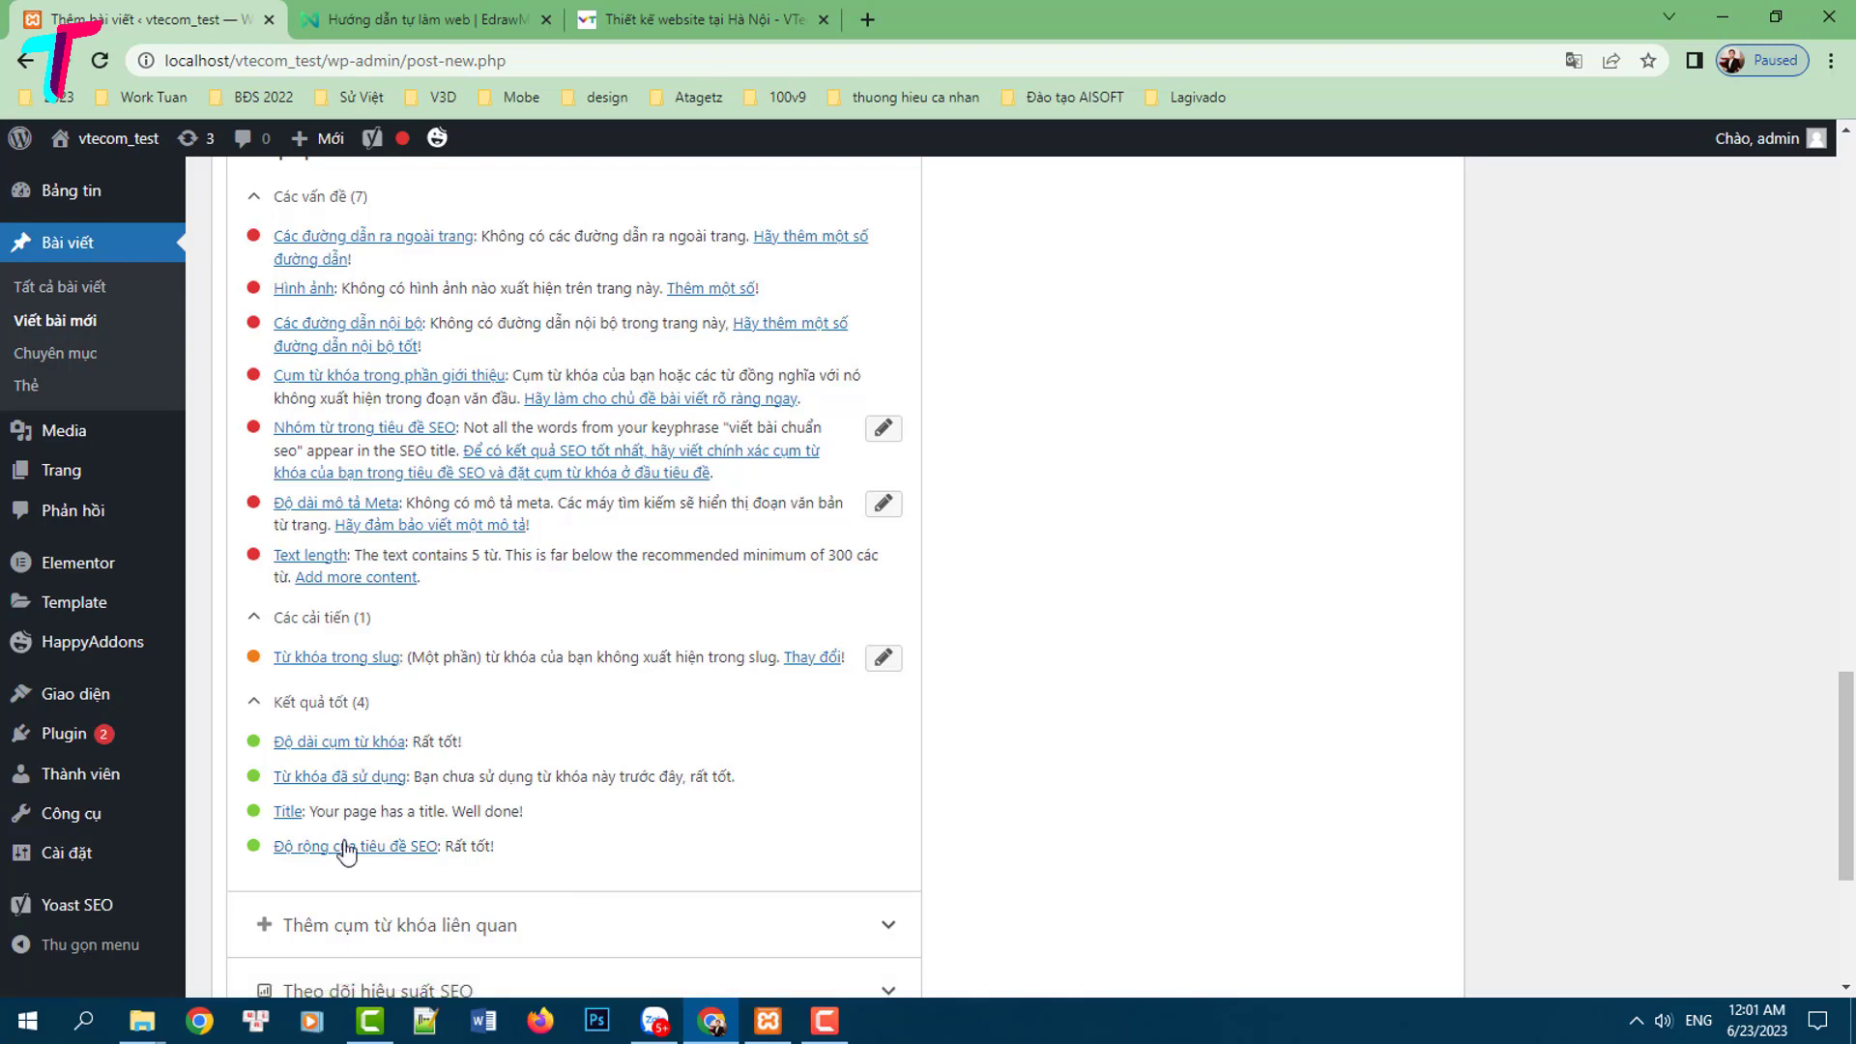
pyautogui.scroll(-1, 657, 659)
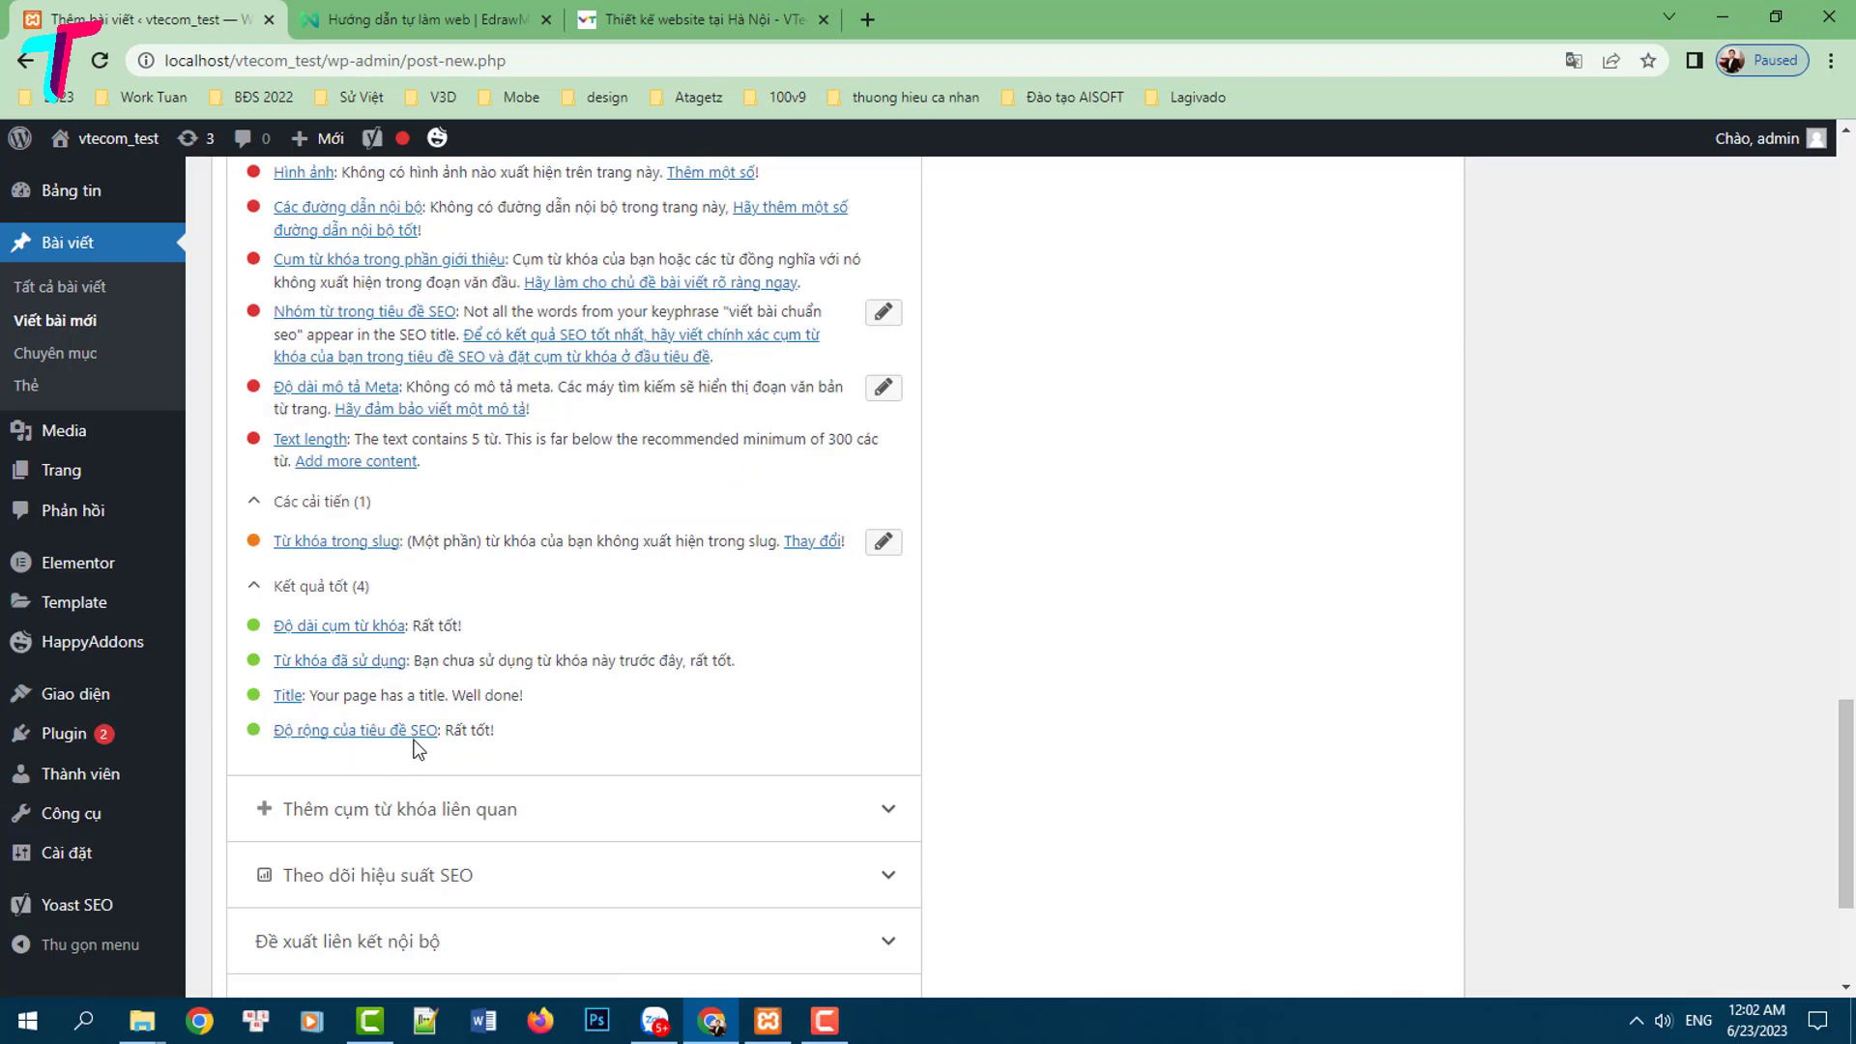
# Lengthen the post title by appending three more copies of "Viết tiêu đề ở đây" to it
pyautogui.scroll(15, 602, 720)
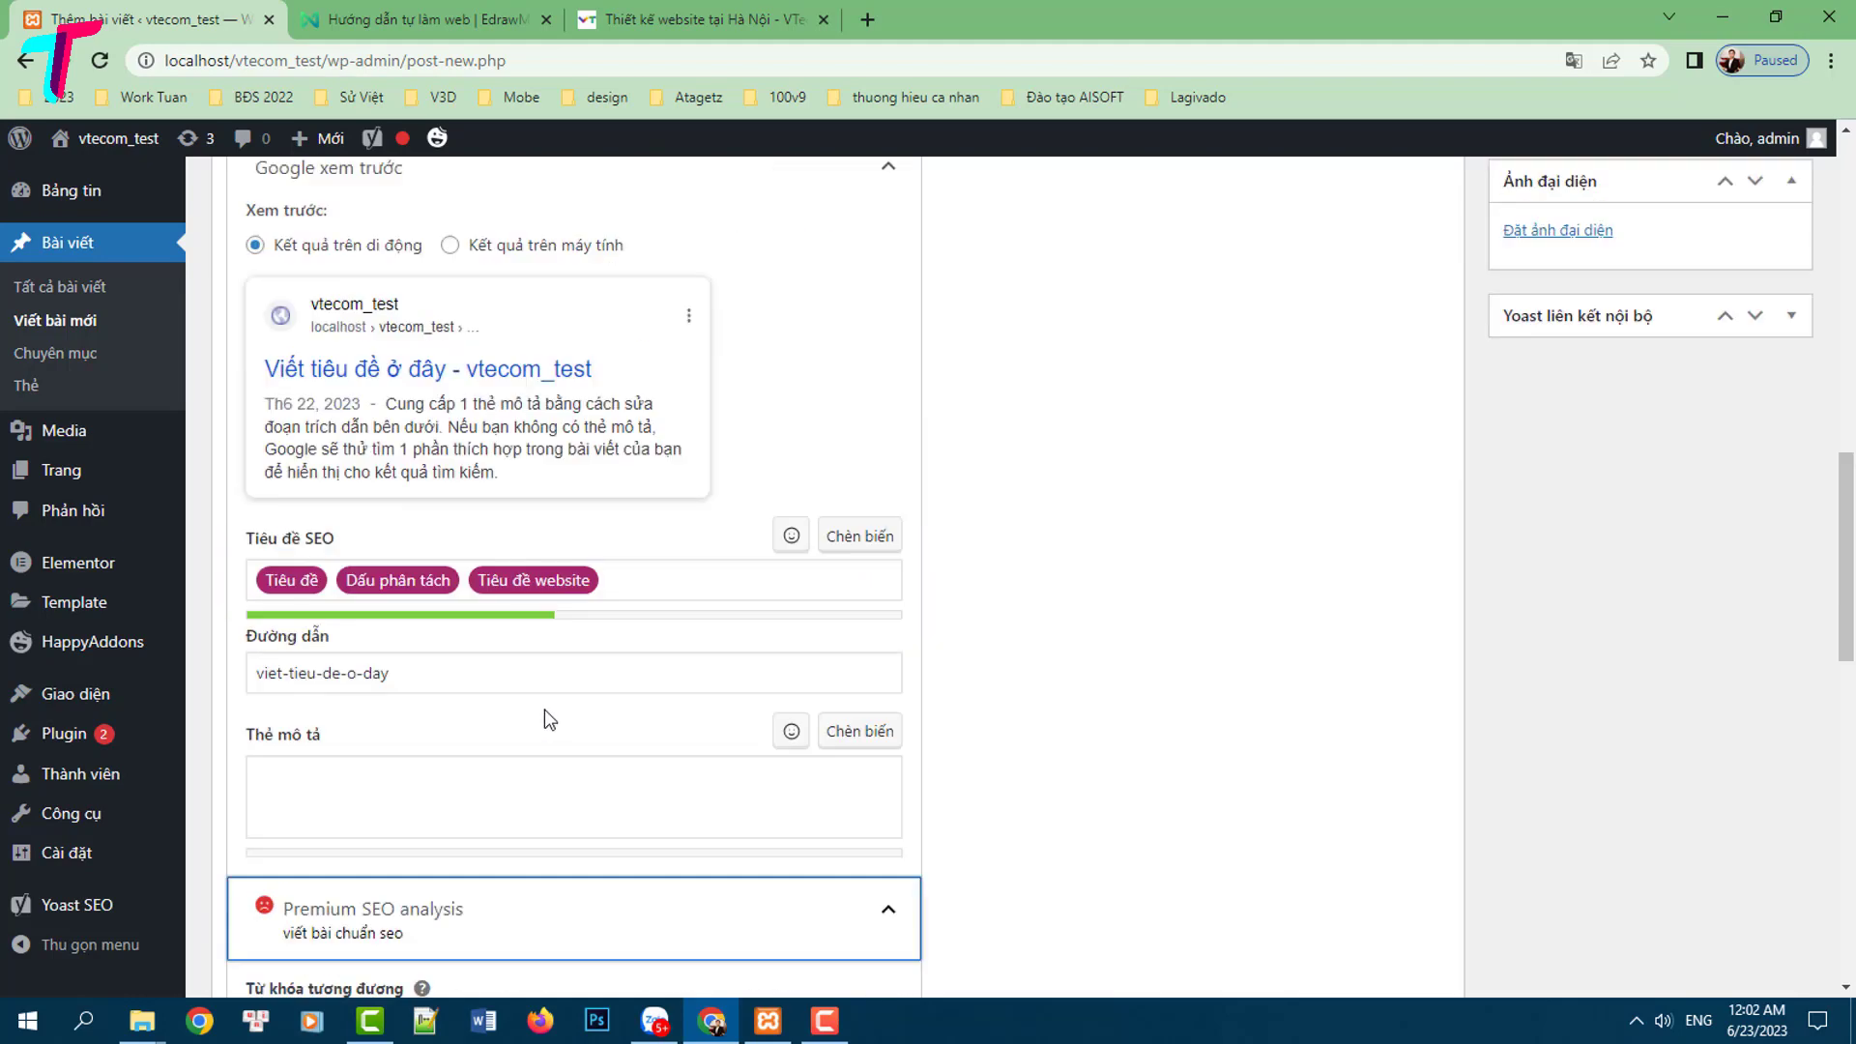
pyautogui.scroll(4, 550, 708)
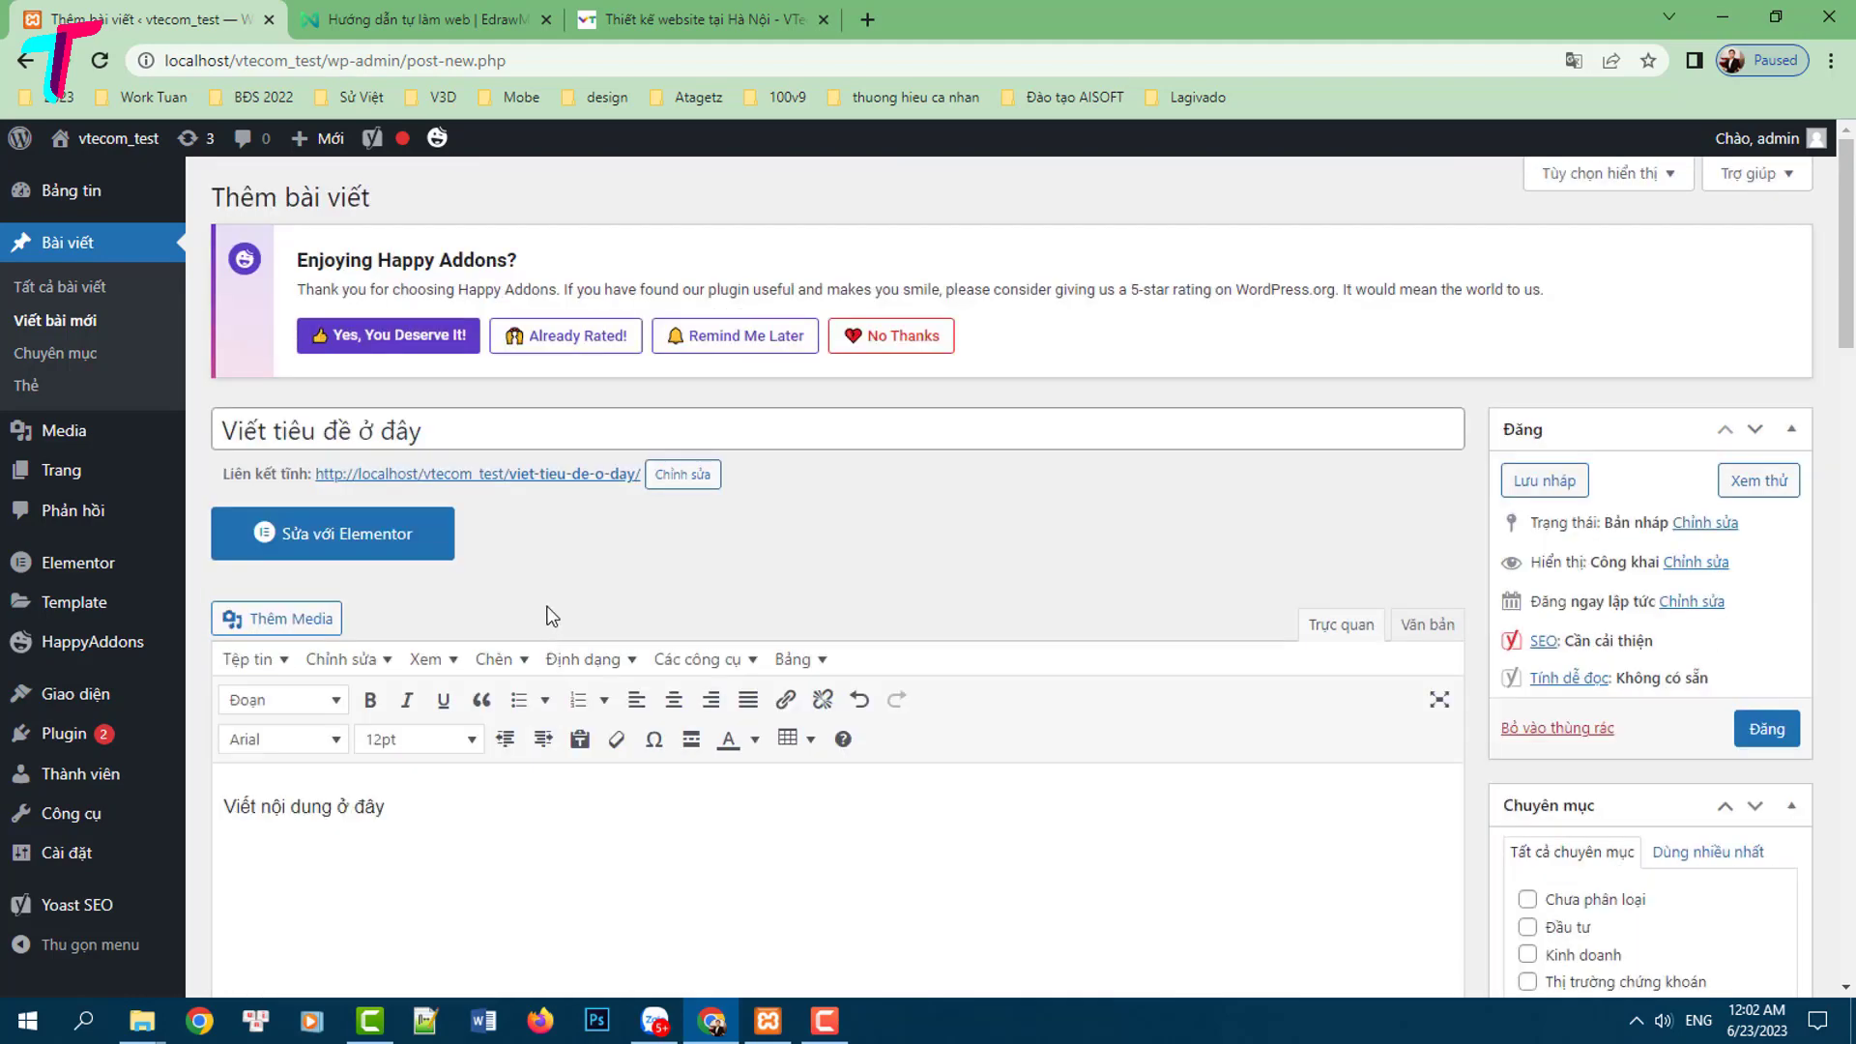
pyautogui.moveTo(493, 431); pyautogui.dragTo(134, 455)
pyautogui.hotkey('ctrl', 'c')
pyautogui.click(497, 432)
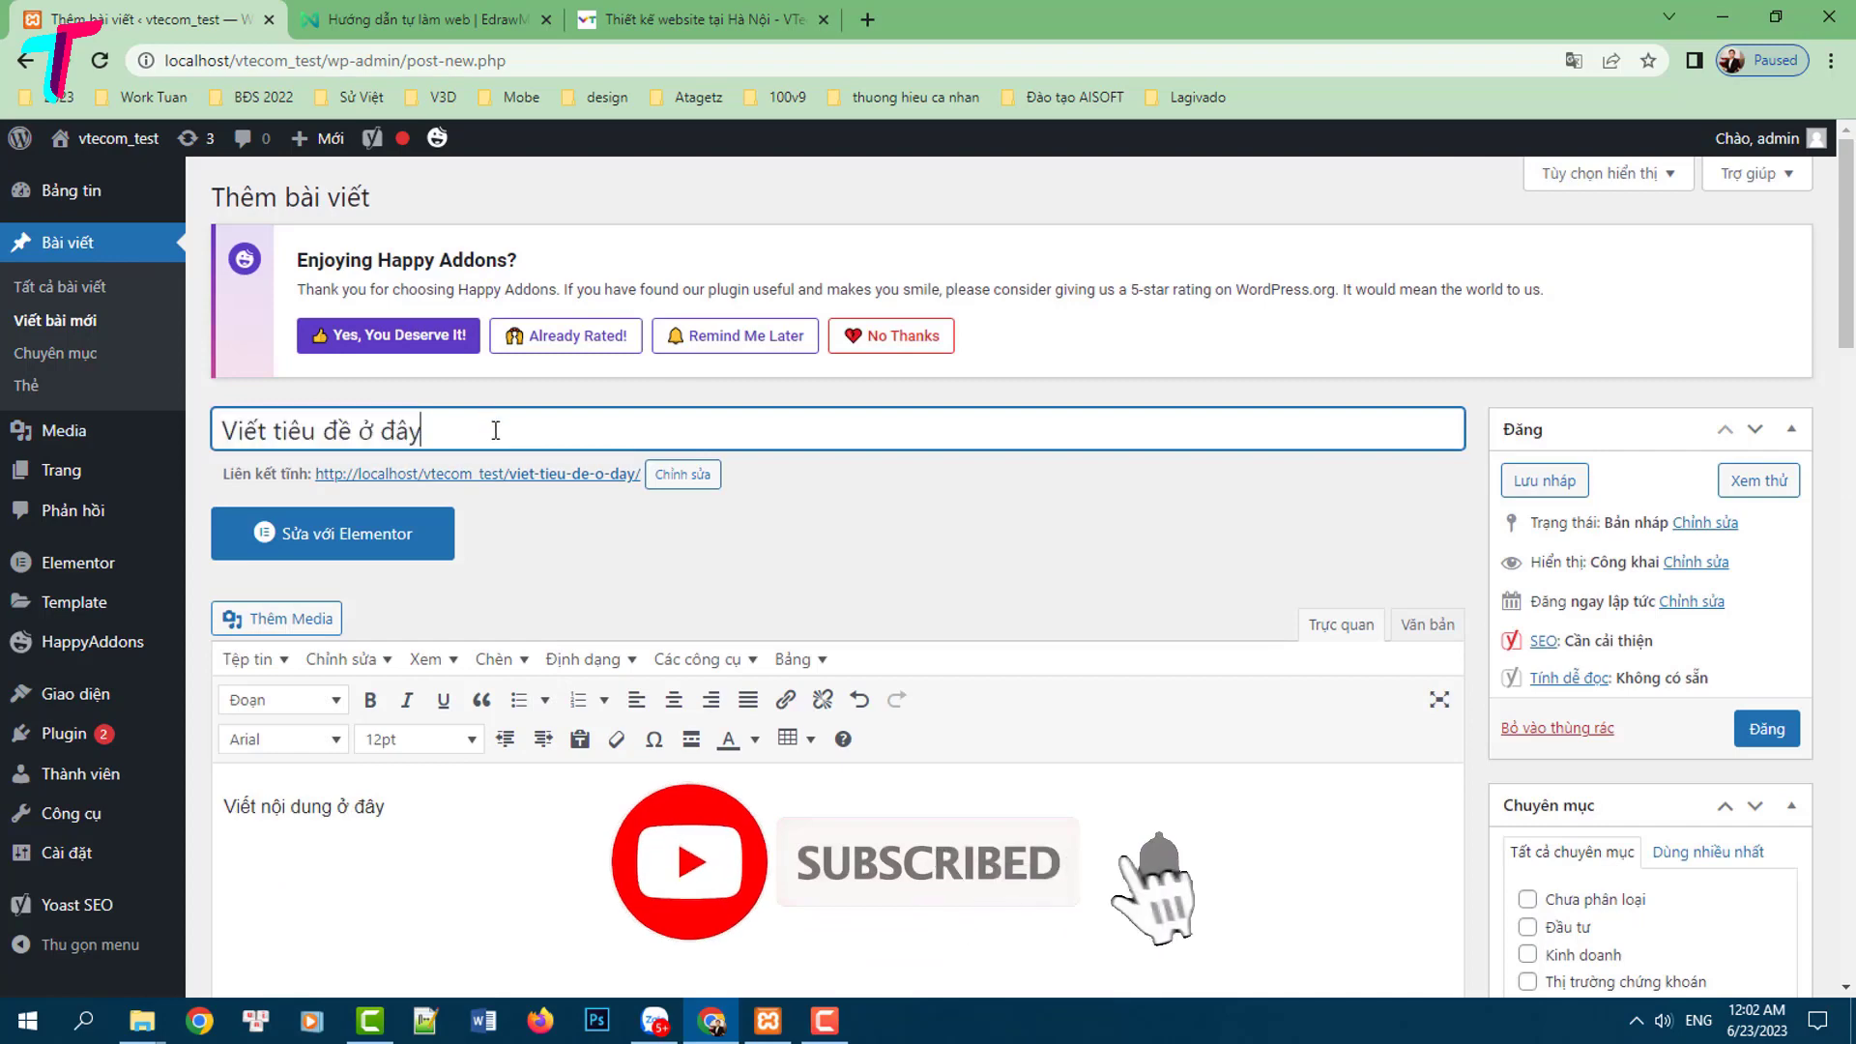
pyautogui.hotkey('ctrl', 'v')
pyautogui.hotkey('ctrl', 'v')
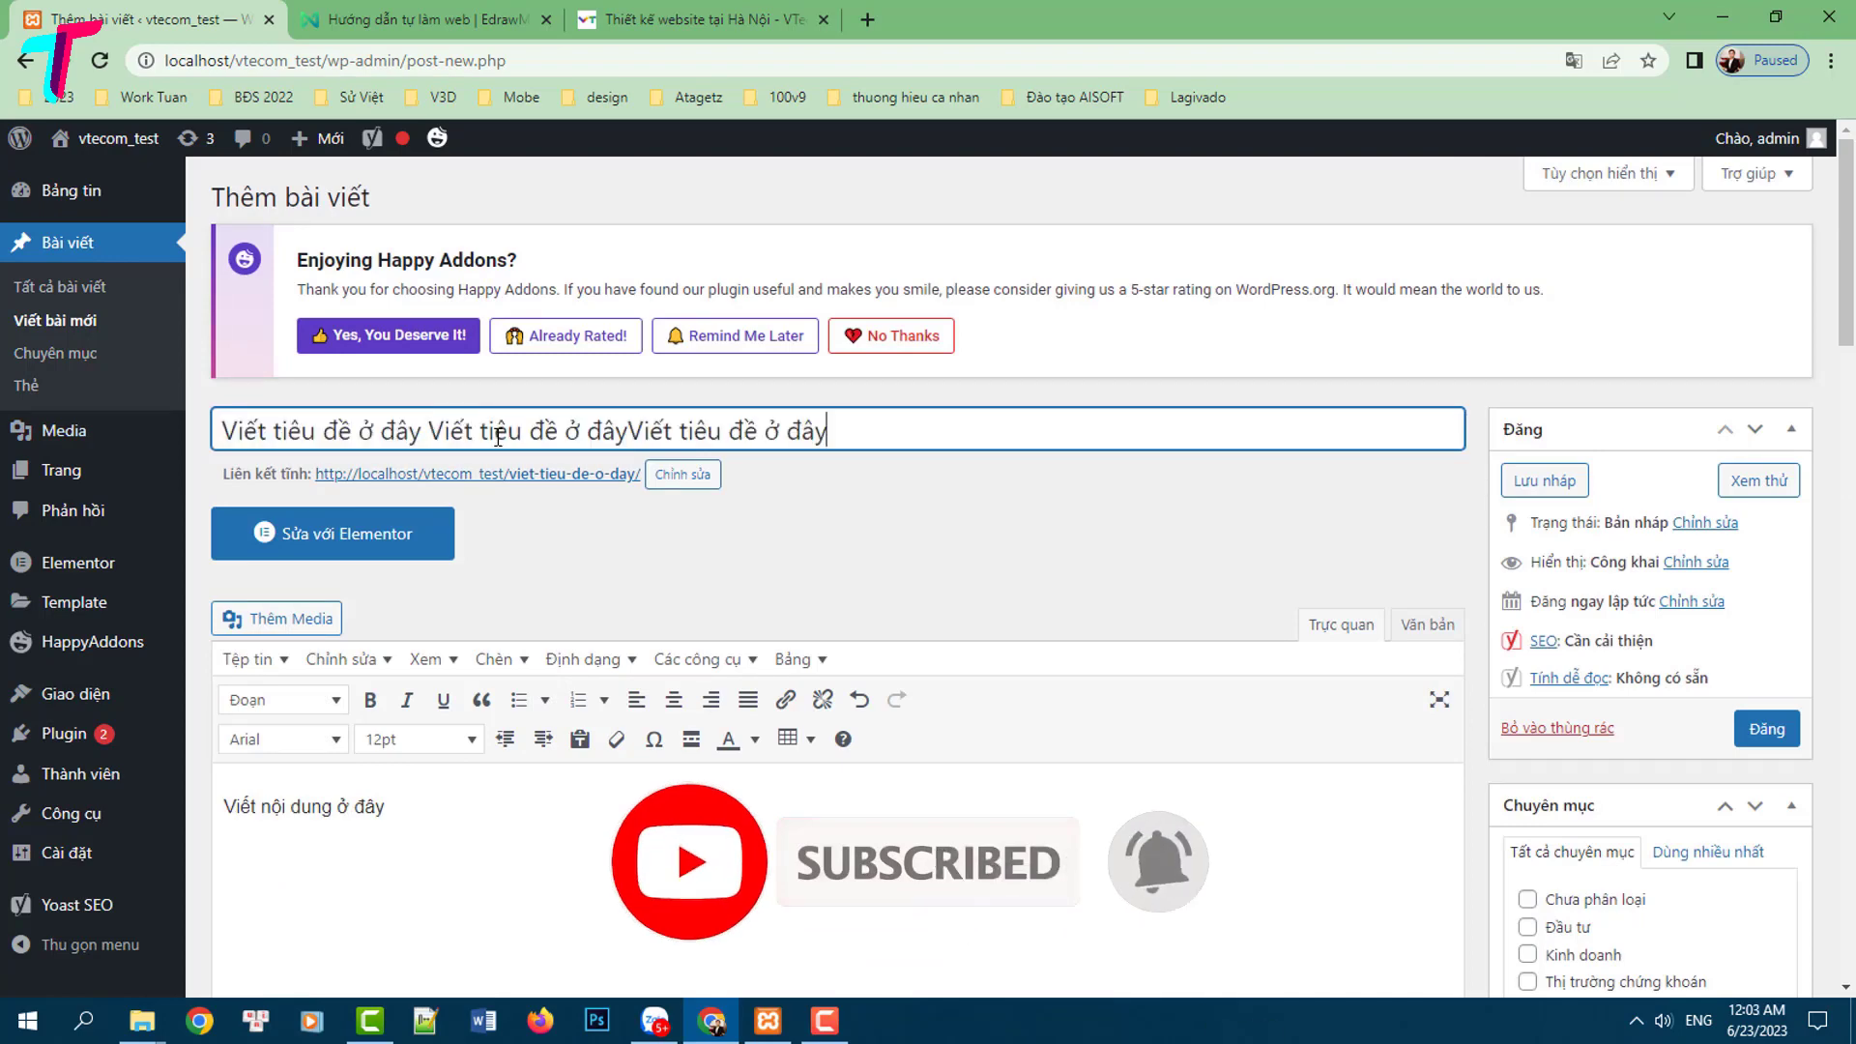
pyautogui.hotkey('ctrl', 'v')
# Examine the Google preview, the SEO title length bar and the analysis results for the lengthened title
pyautogui.scroll(-10, 497, 438)
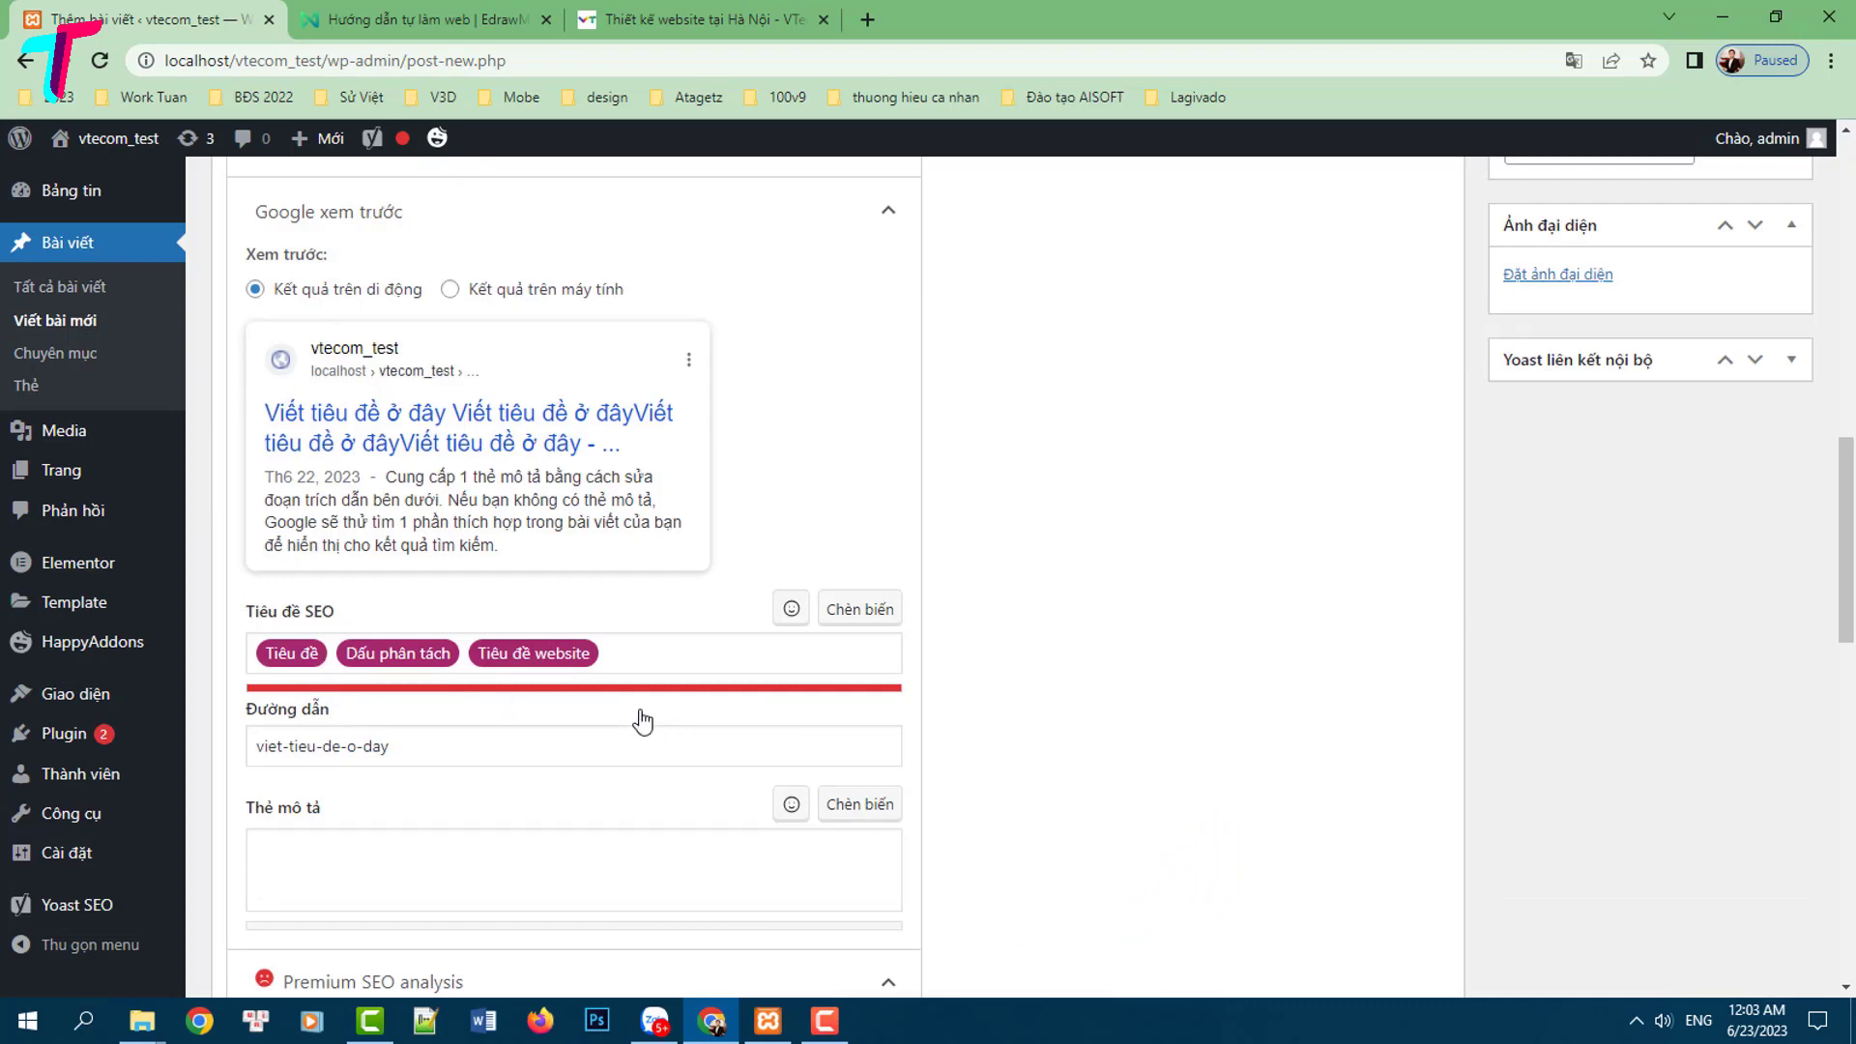
pyautogui.scroll(-10, 643, 721)
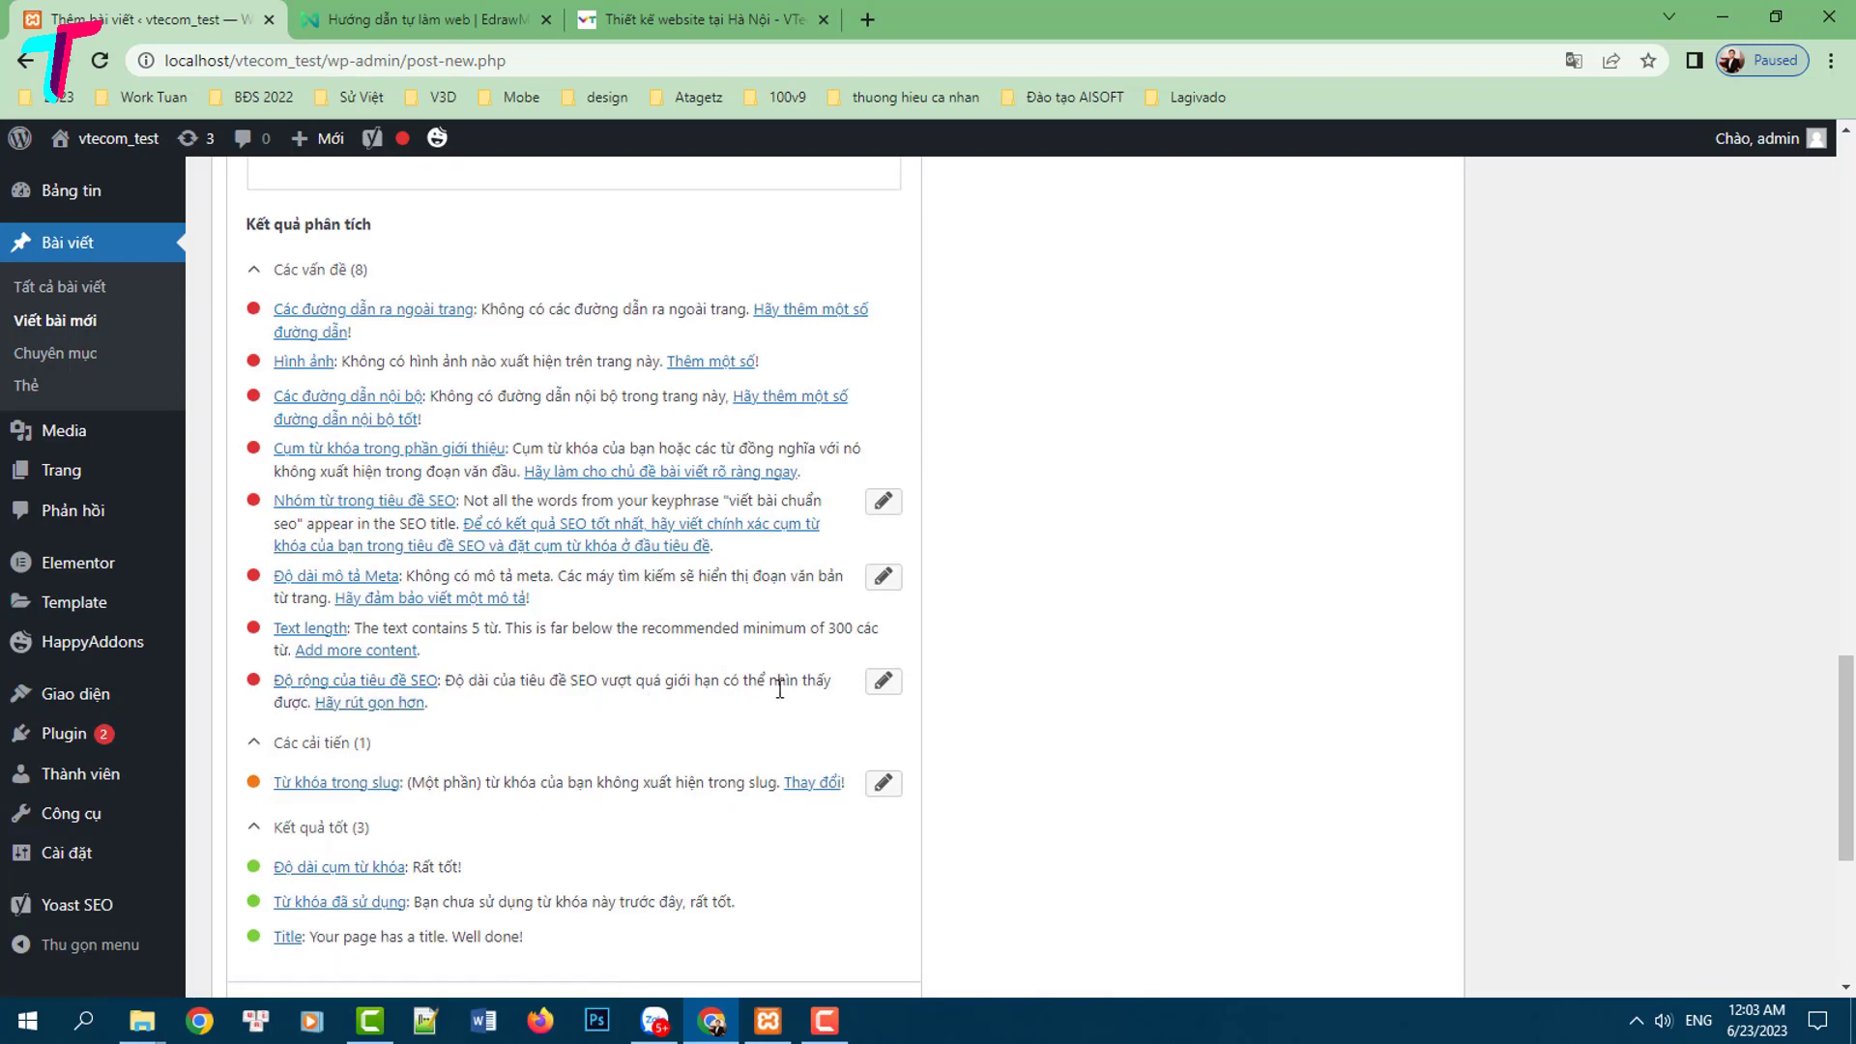
pyautogui.scroll(5, 678, 657)
pyautogui.scroll(5, 678, 658)
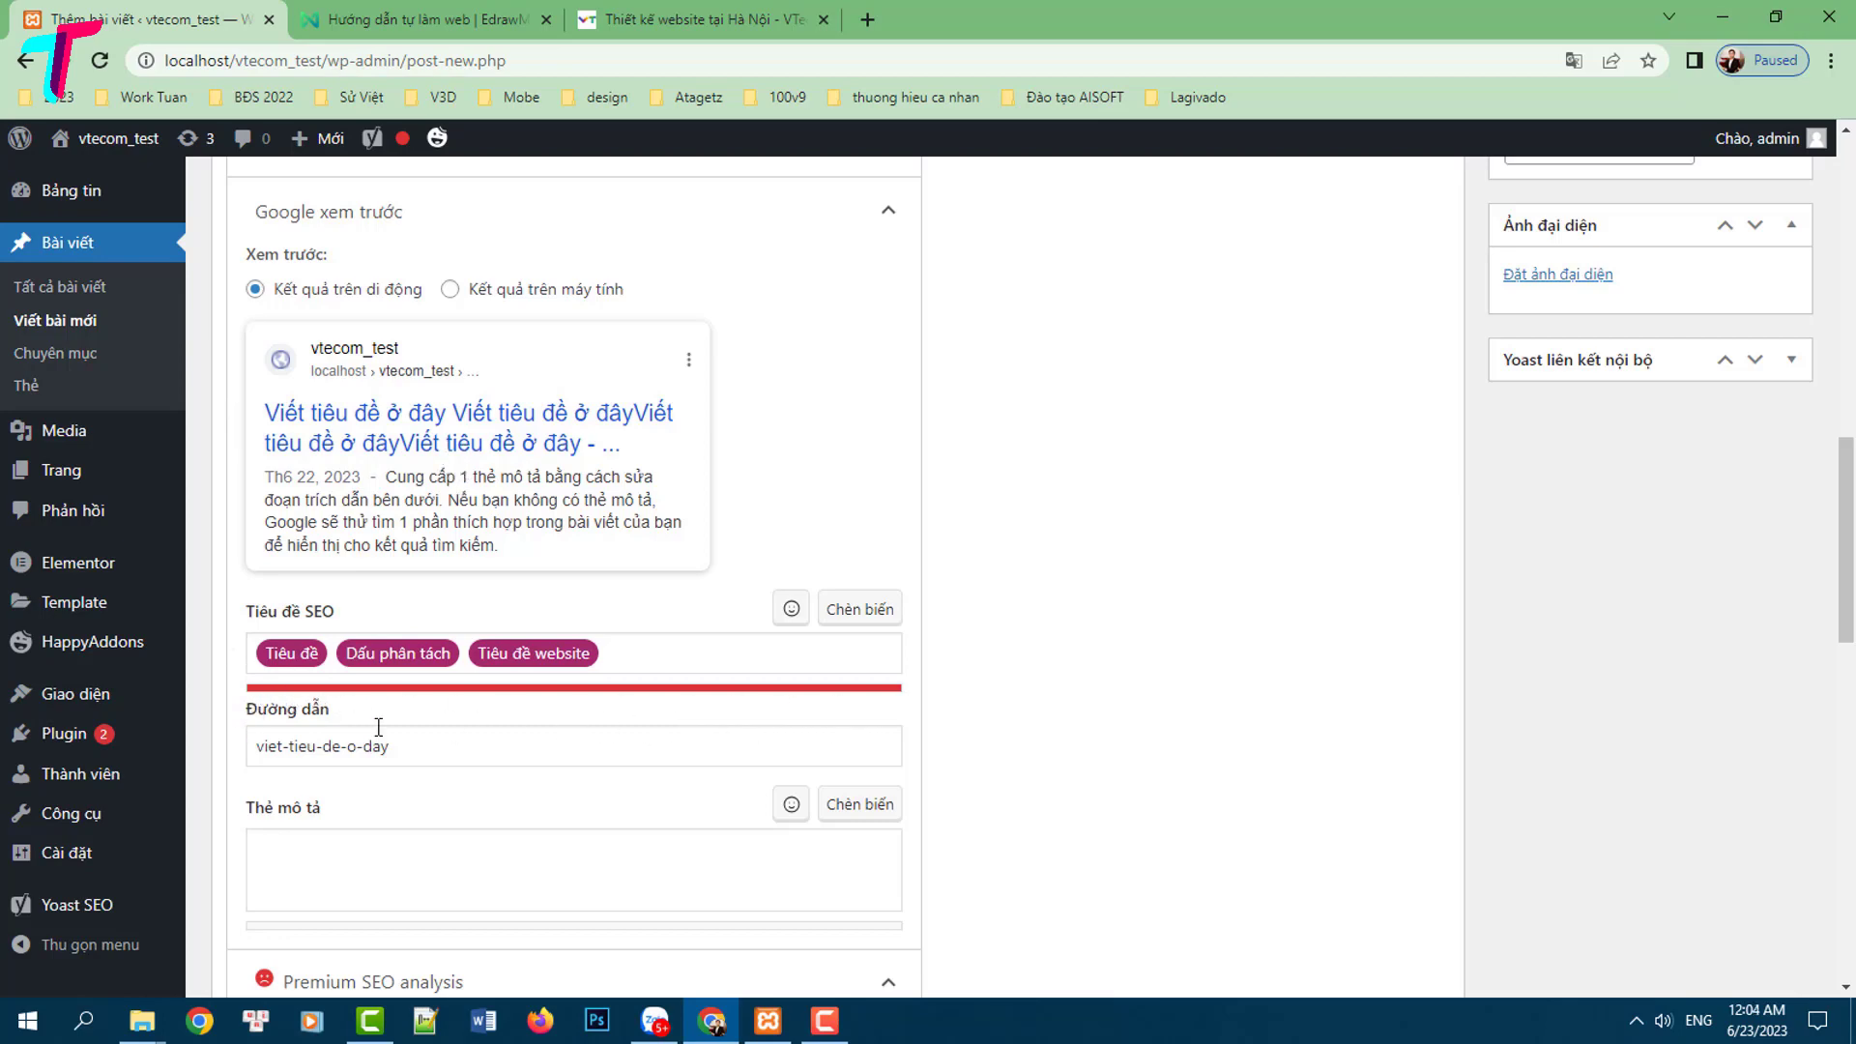
pyautogui.scroll(-10, 561, 667)
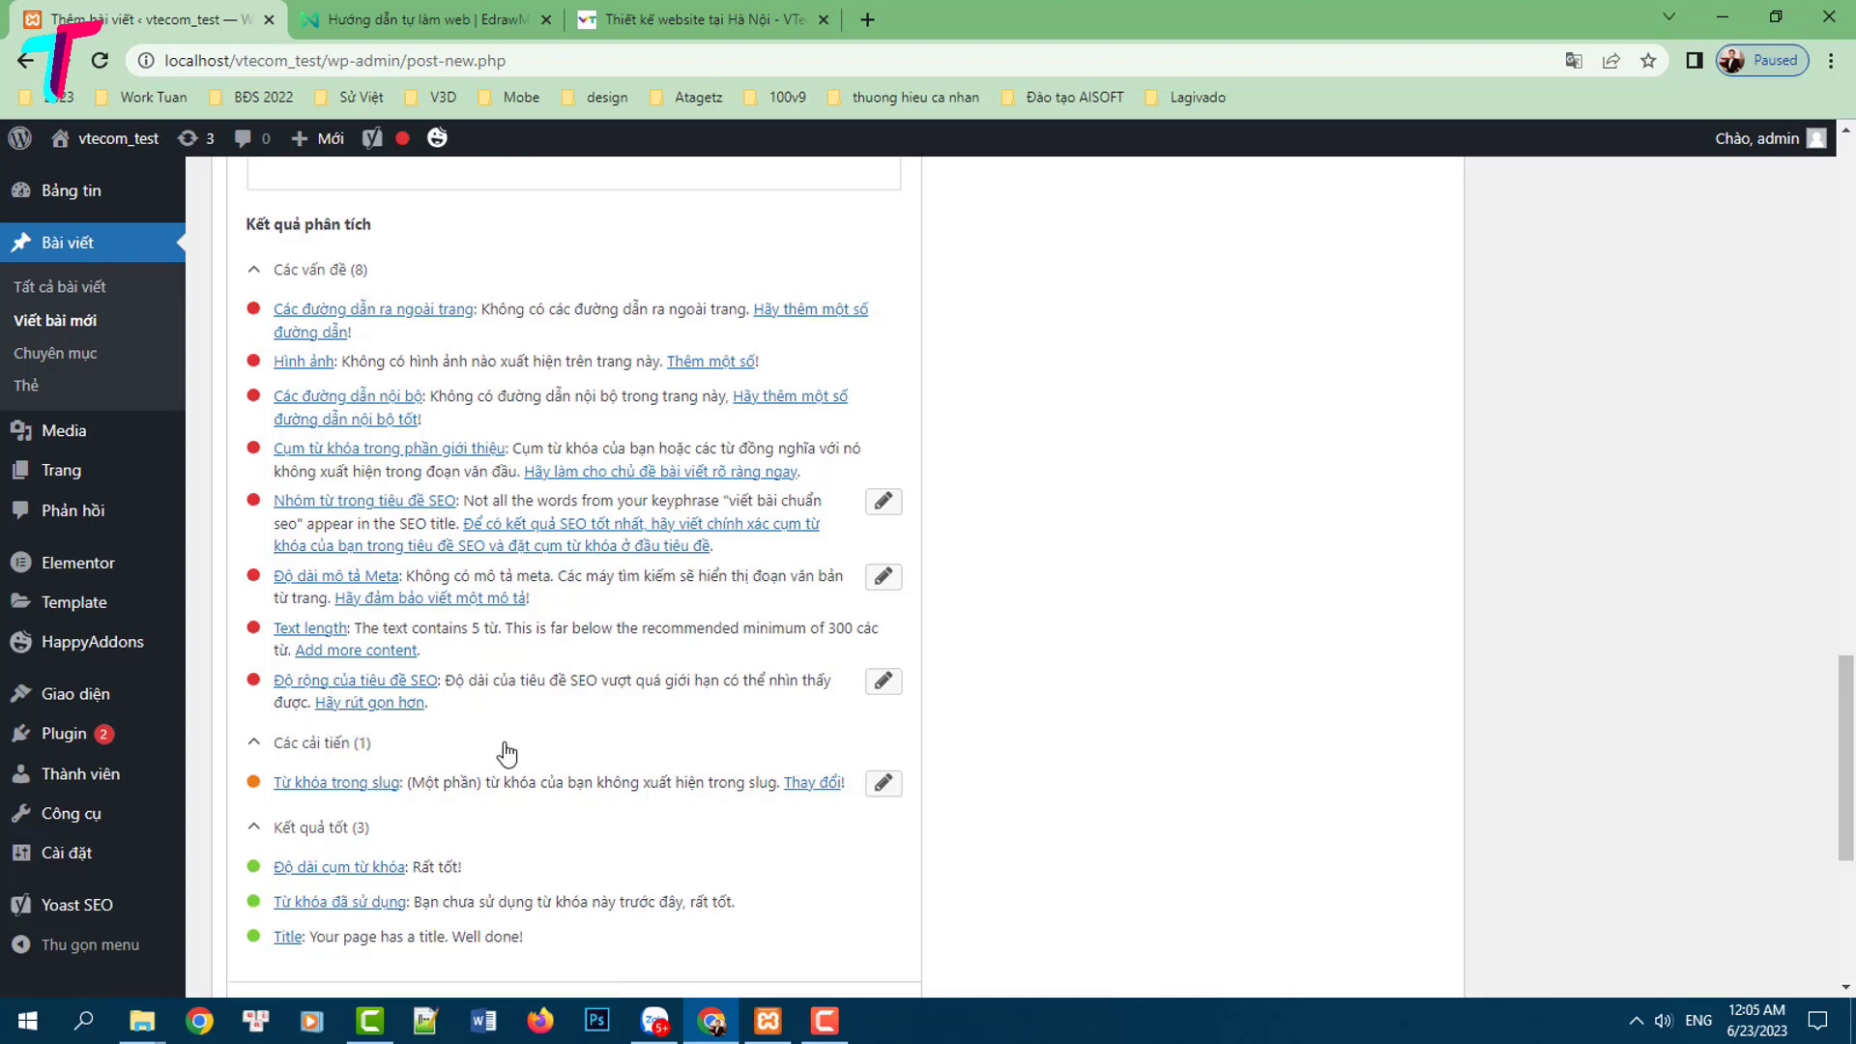
pyautogui.scroll(10, 508, 753)
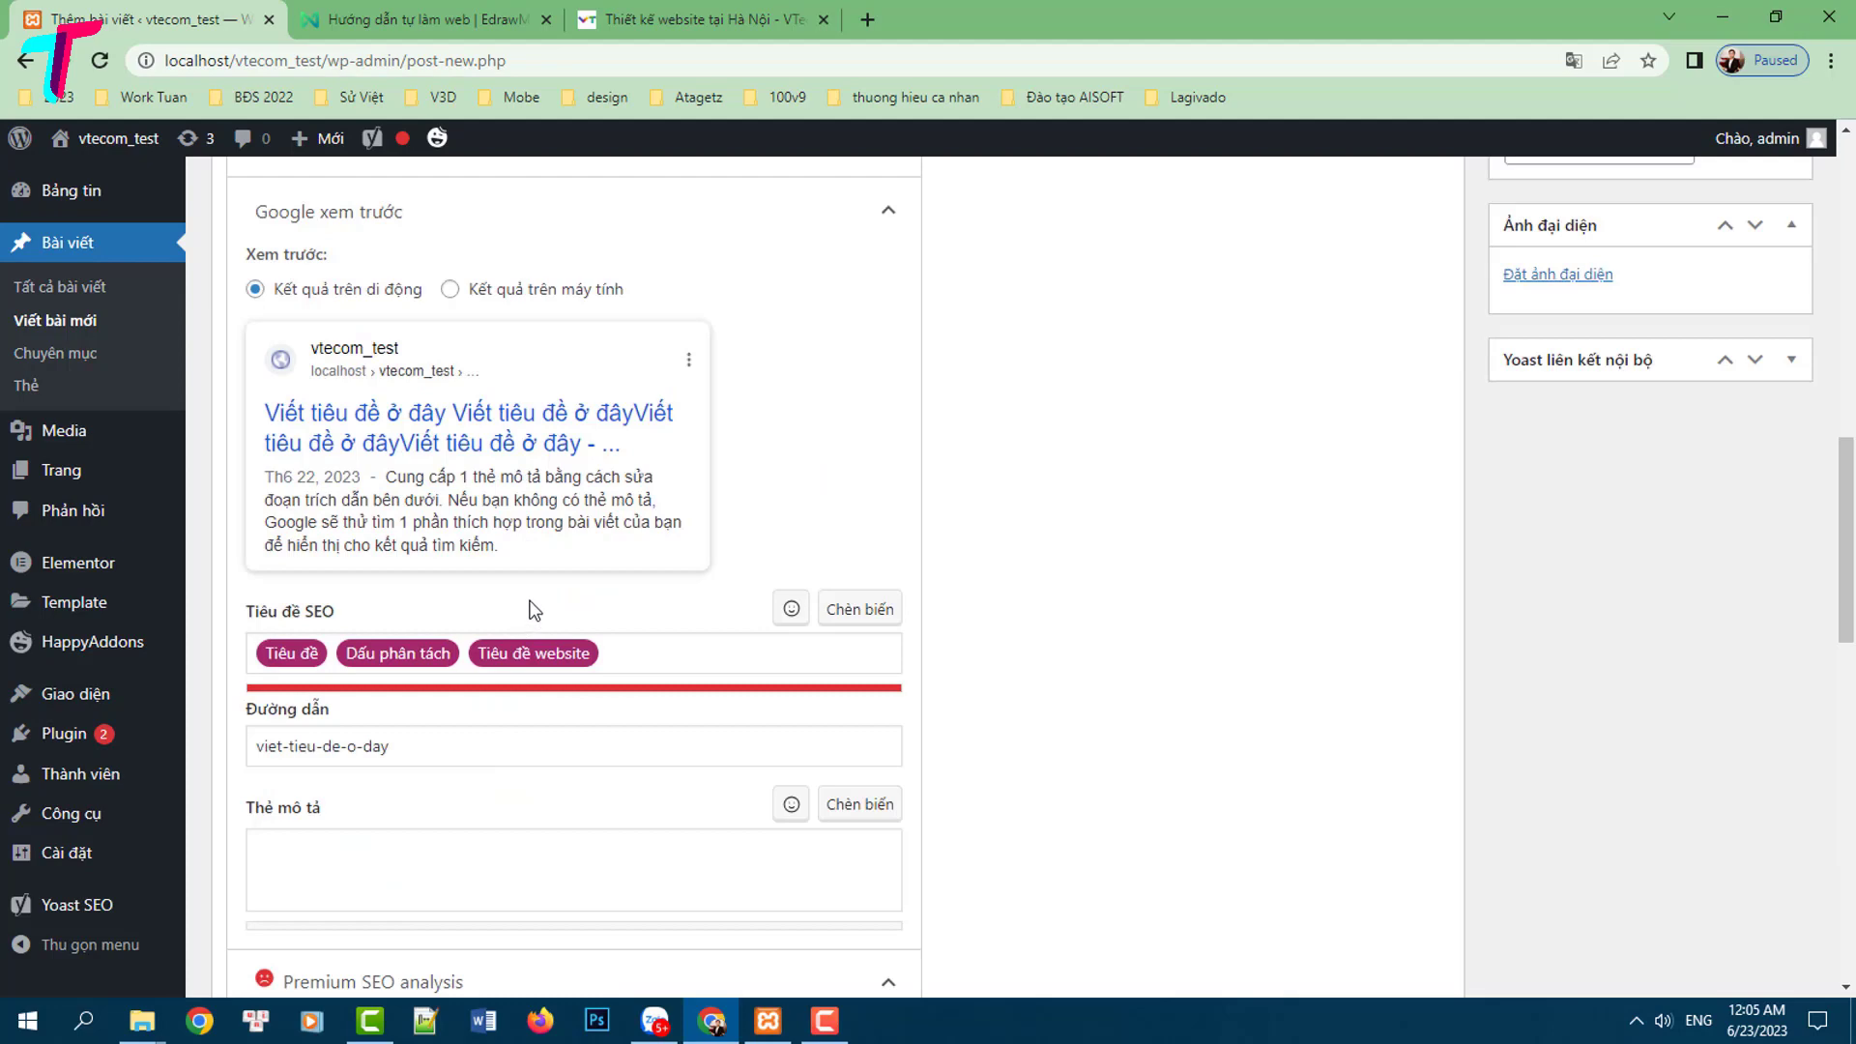
pyautogui.scroll(1, 535, 611)
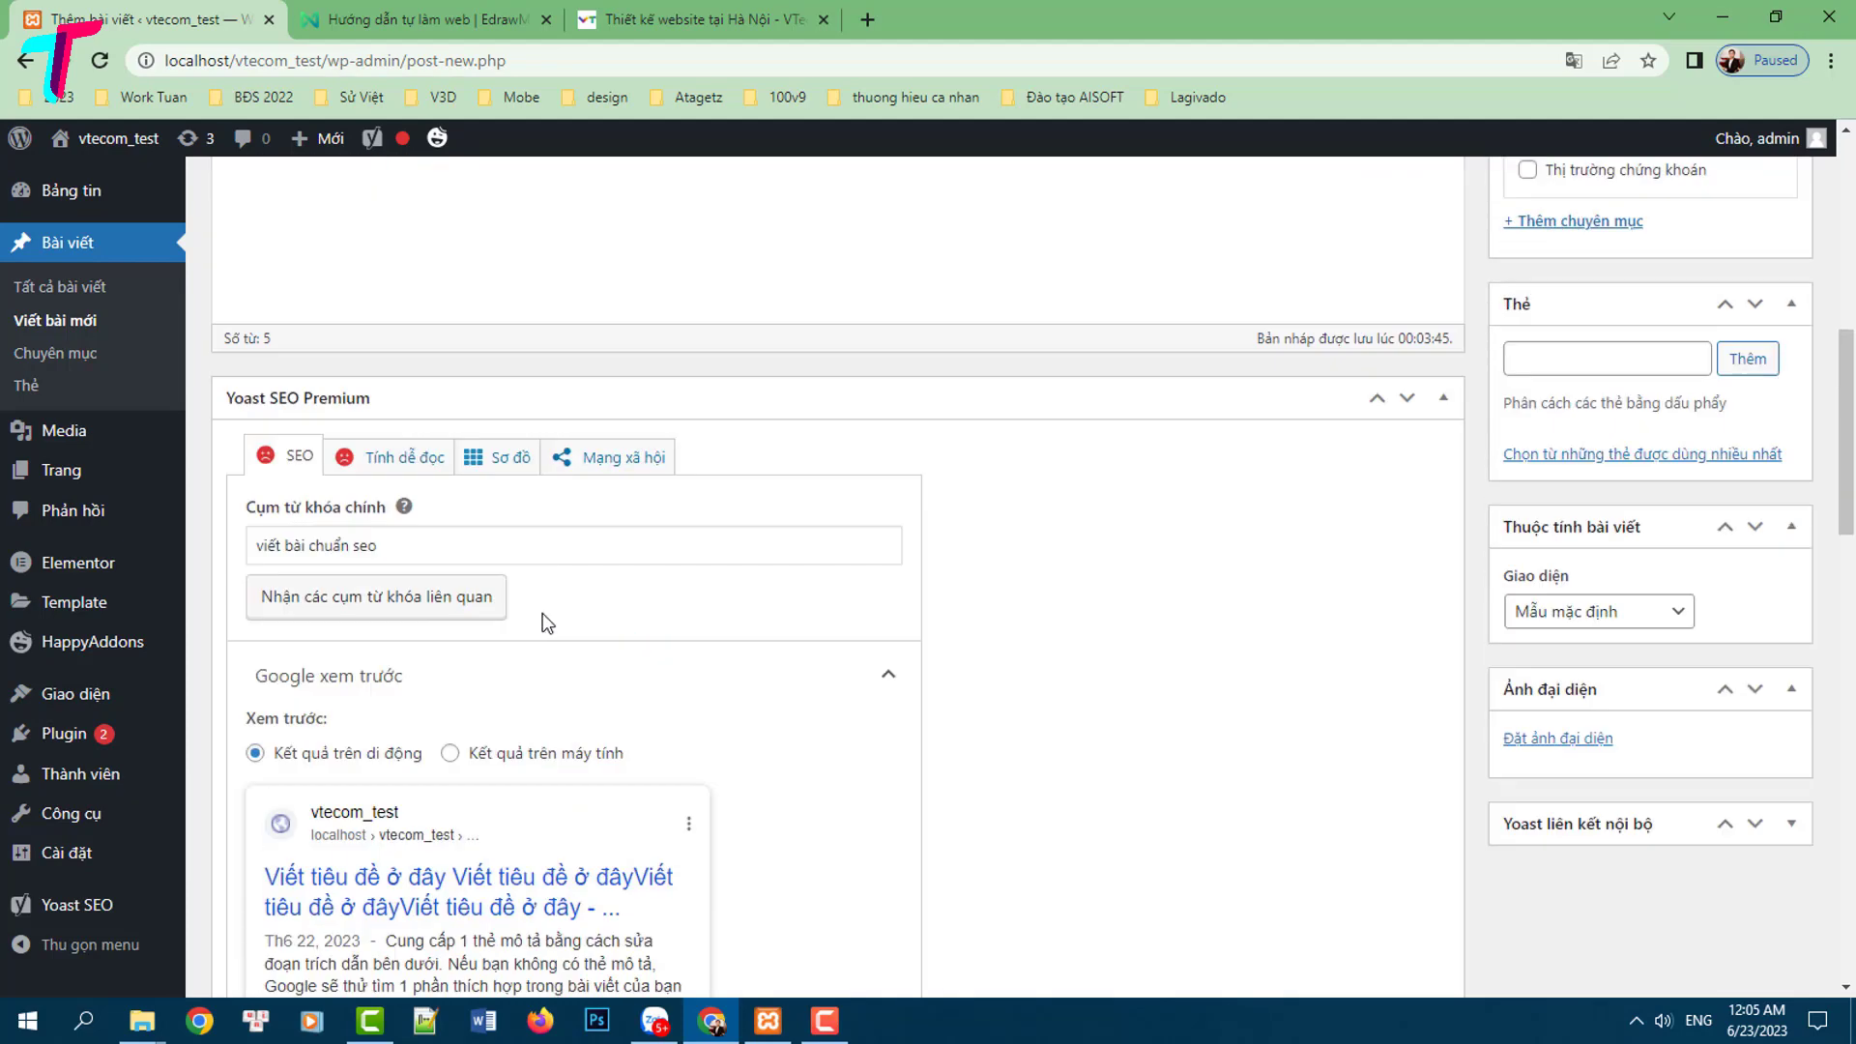
pyautogui.scroll(3, 541, 614)
pyautogui.scroll(-3, 544, 618)
# Shorten the post title to "Viết tiêu đề ở đây Viết tiêu đề ở đâ" and check the SEO title length bar
pyautogui.scroll(8, 614, 809)
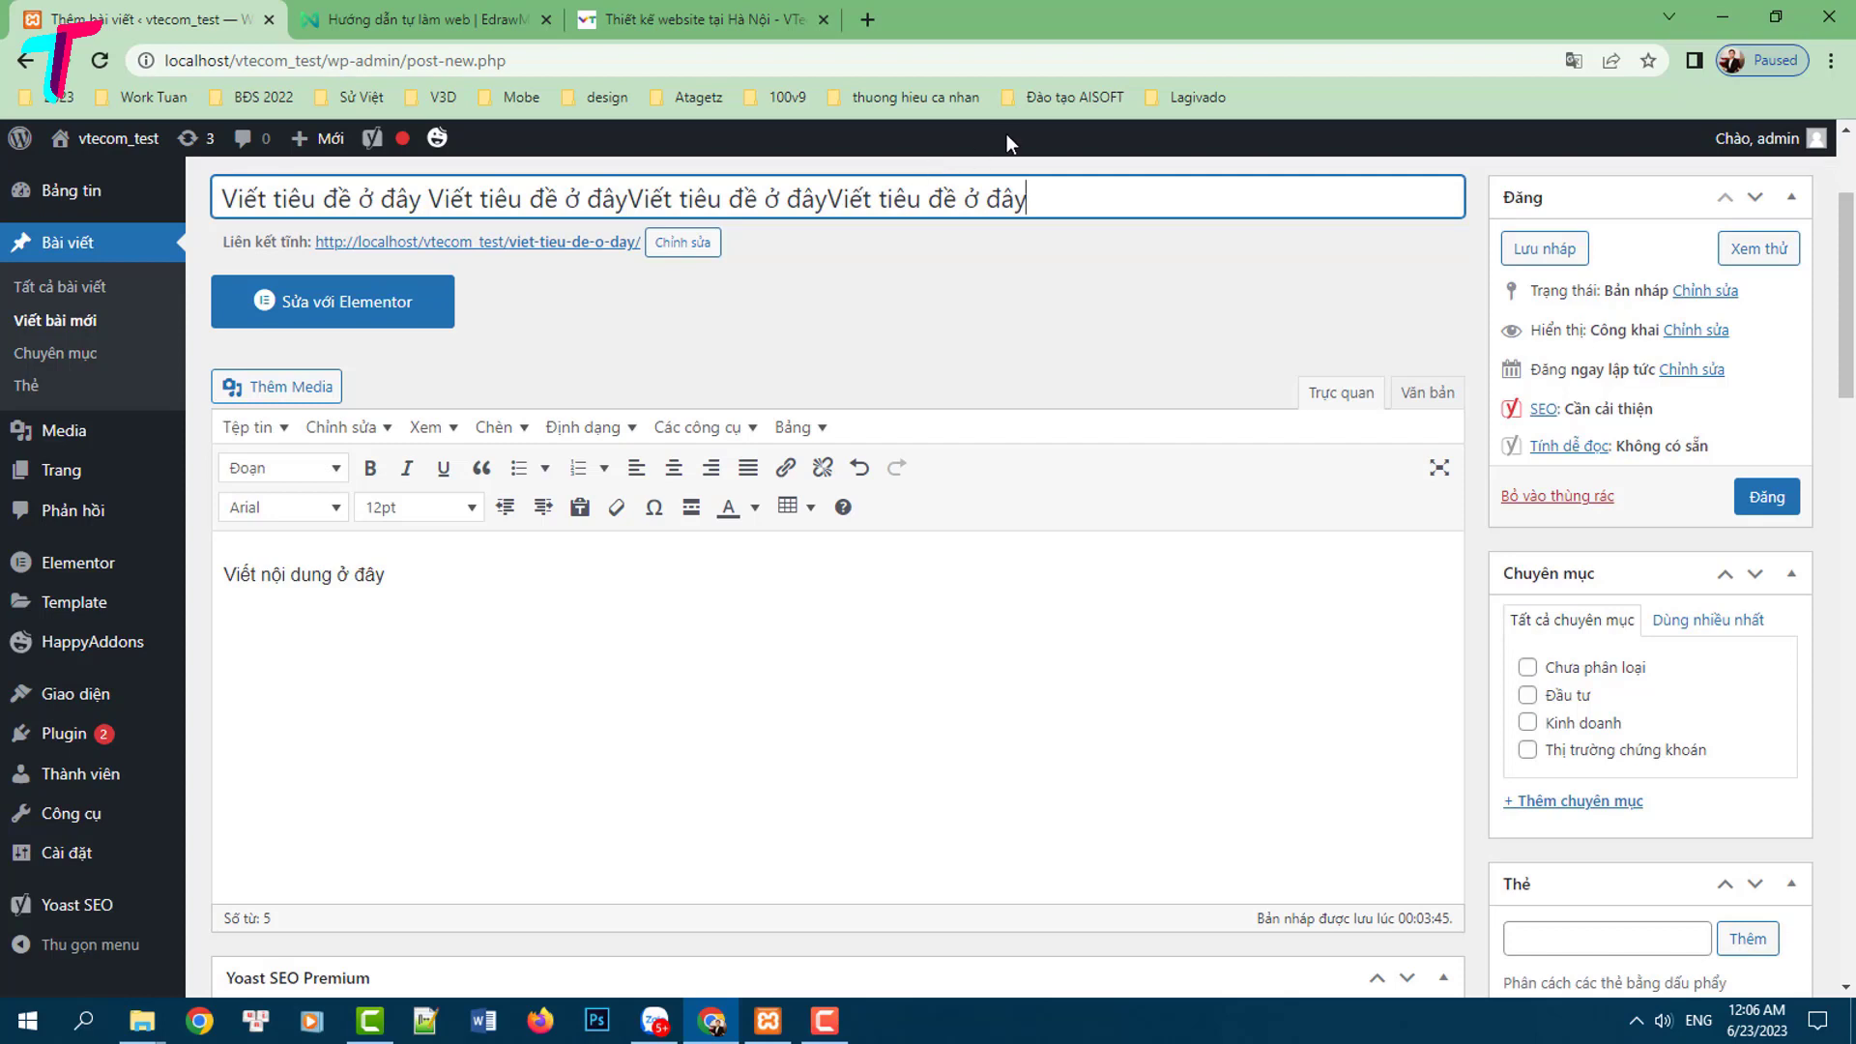
pyautogui.press('BackSpace')
pyautogui.press('BackSpace')
pyautogui.press('BackSpace')
pyautogui.press('BackSpace')
pyautogui.press('BackSpace')
pyautogui.press('BackSpace')
pyautogui.press('BackSpace')
pyautogui.press('BackSpace')
pyautogui.press('BackSpace')
pyautogui.press('BackSpace')
pyautogui.press('BackSpace')
pyautogui.press('BackSpace')
pyautogui.press('BackSpace')
pyautogui.press('BackSpace')
pyautogui.press('BackSpace')
pyautogui.press('BackSpace')
pyautogui.press('BackSpace')
pyautogui.press('BackSpace')
pyautogui.press('BackSpace')
pyautogui.press('BackSpace')
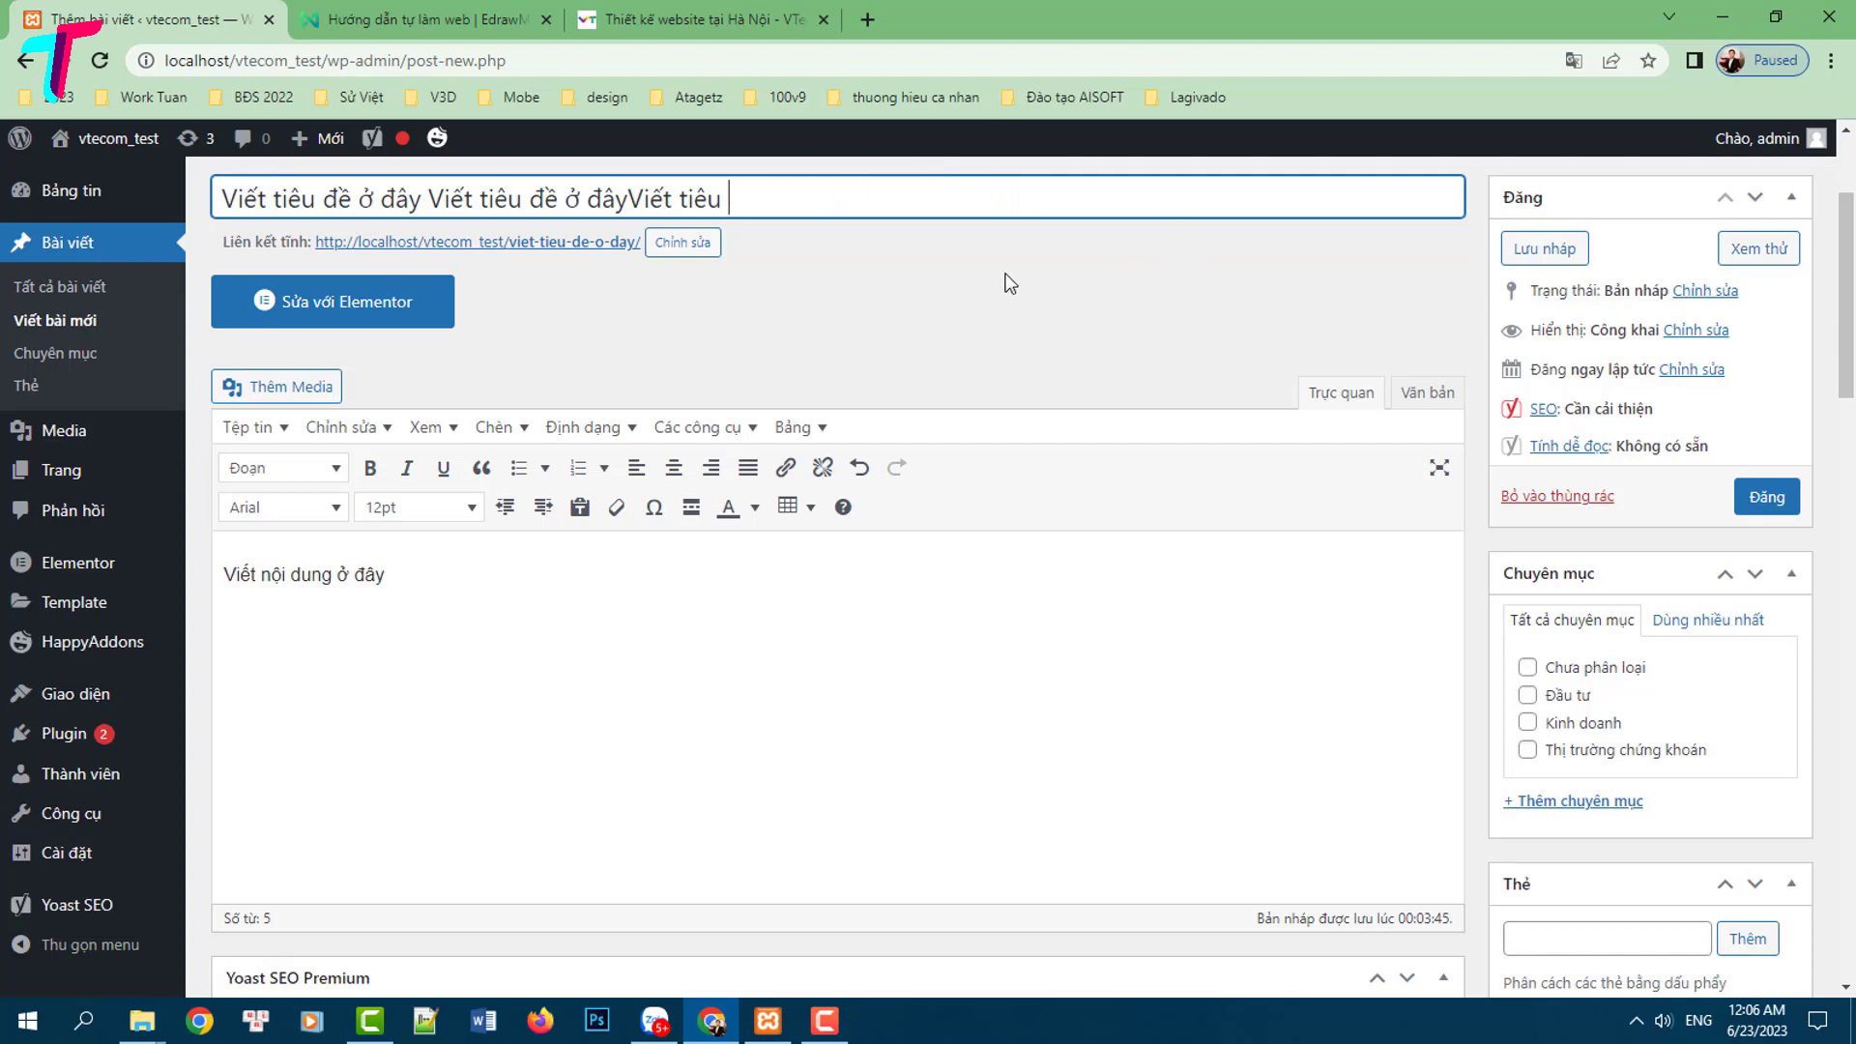
pyautogui.press('BackSpace')
pyautogui.press('BackSpace')
pyautogui.press('BackSpace')
pyautogui.press('BackSpace')
pyautogui.press('BackSpace')
pyautogui.press('BackSpace')
pyautogui.press('BackSpace')
pyautogui.press('BackSpace')
pyautogui.scroll(-10, 860, 416)
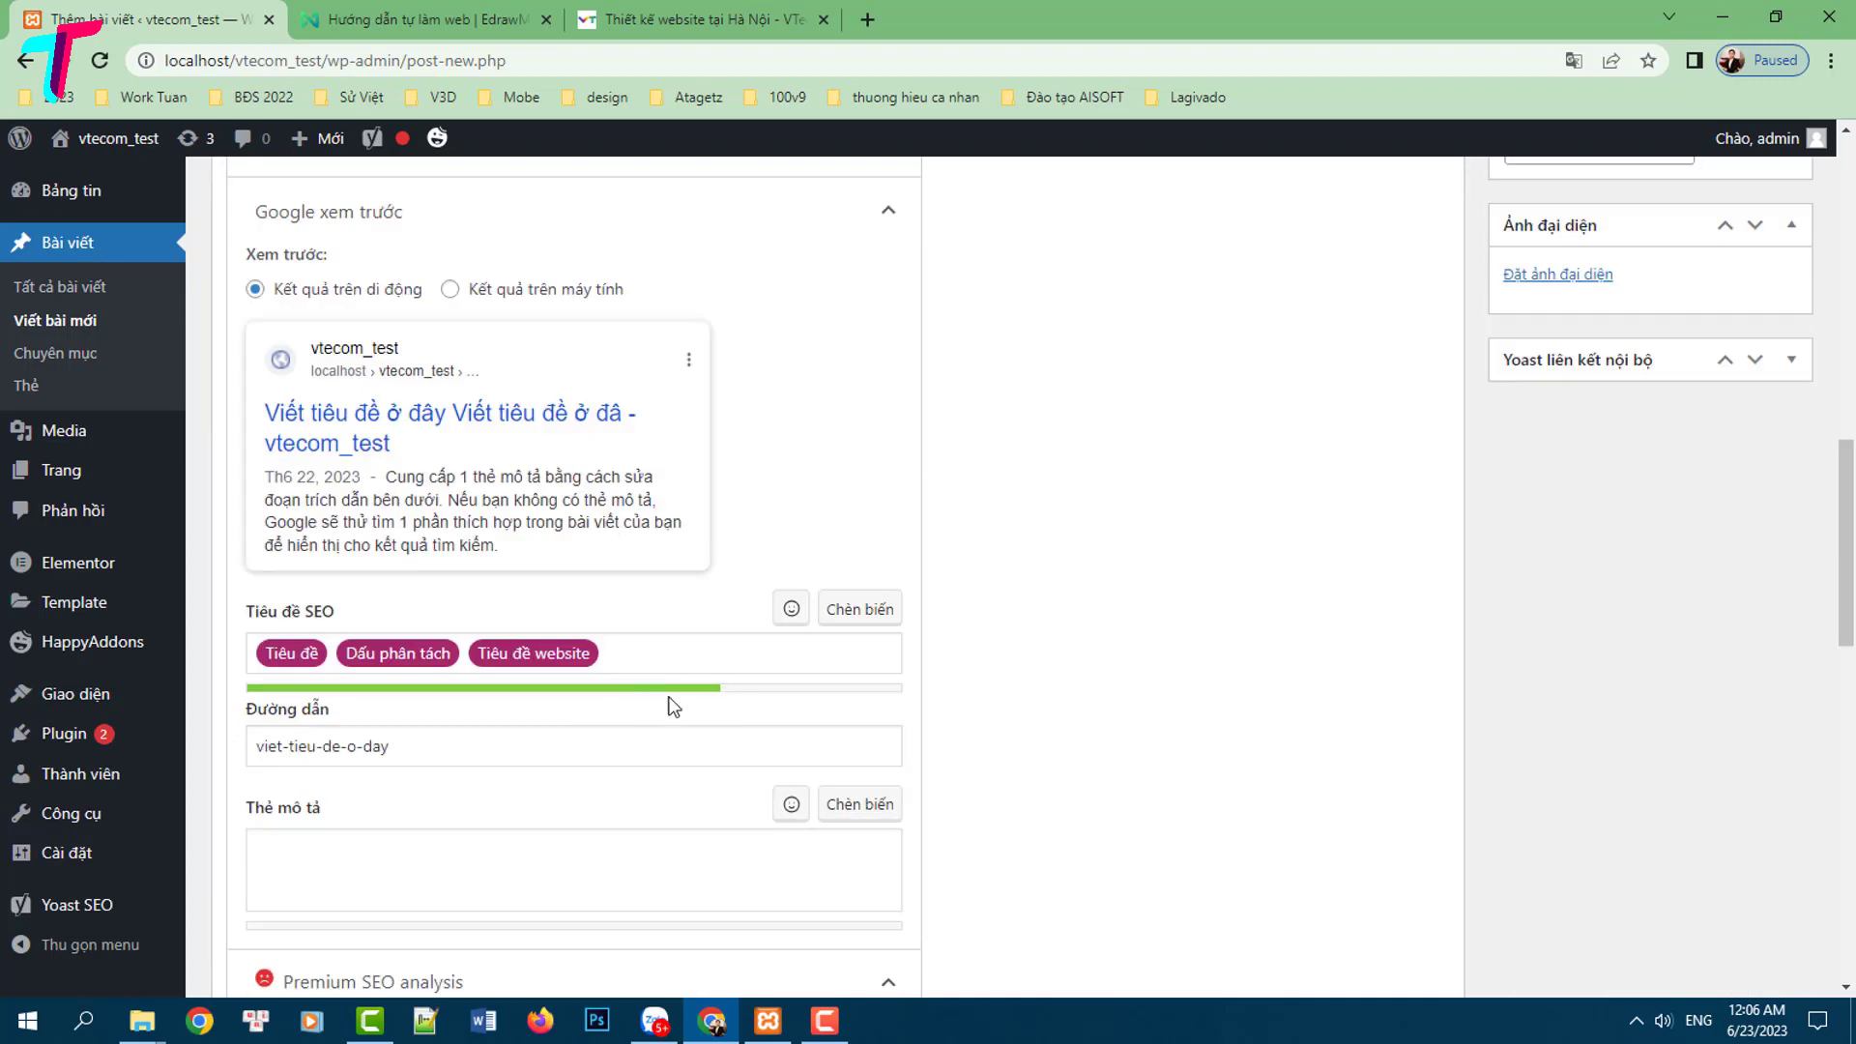
pyautogui.scroll(8, 708, 661)
pyautogui.scroll(3, 651, 418)
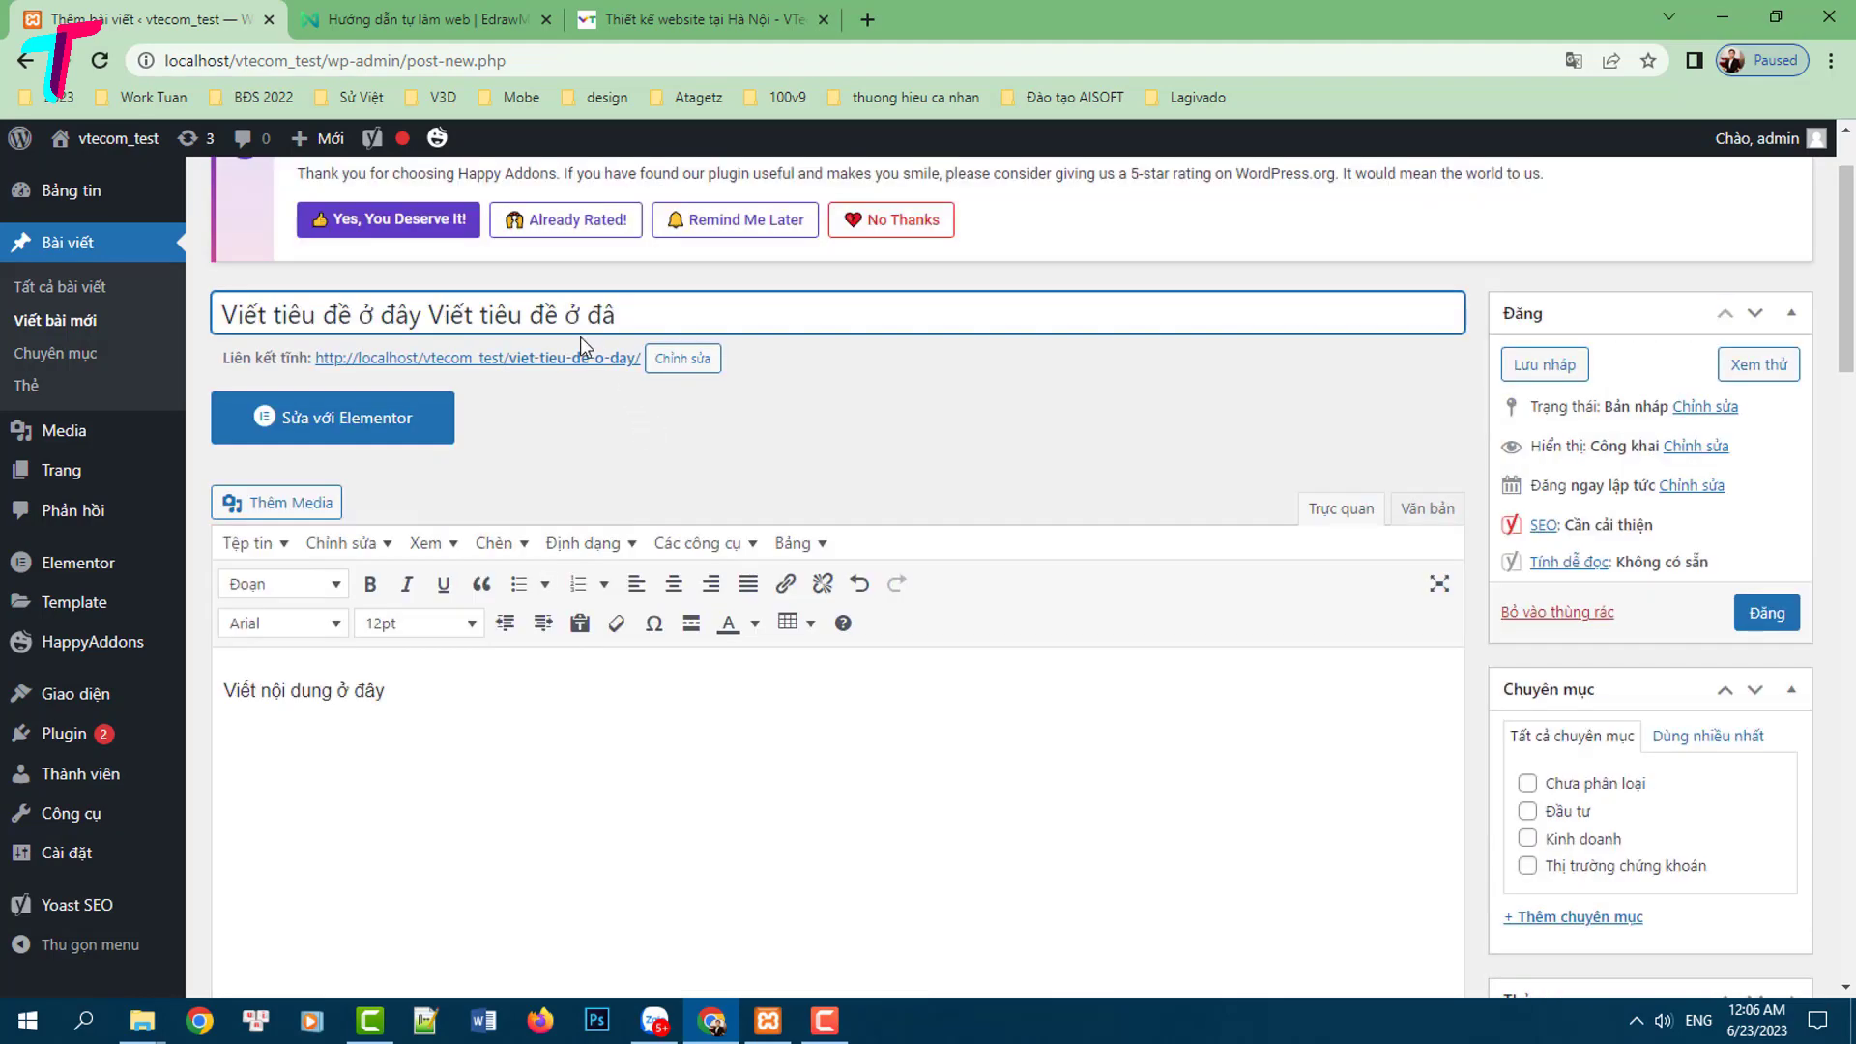
# Lengthen the post title to "Viết tiêu đề ở đây Viết tiêu đề ở đâyViết tiêu đề ở đây" and check the SEO title length bar
pyautogui.write('df')
pyautogui.moveTo(641, 313); pyautogui.dragTo(428, 315)
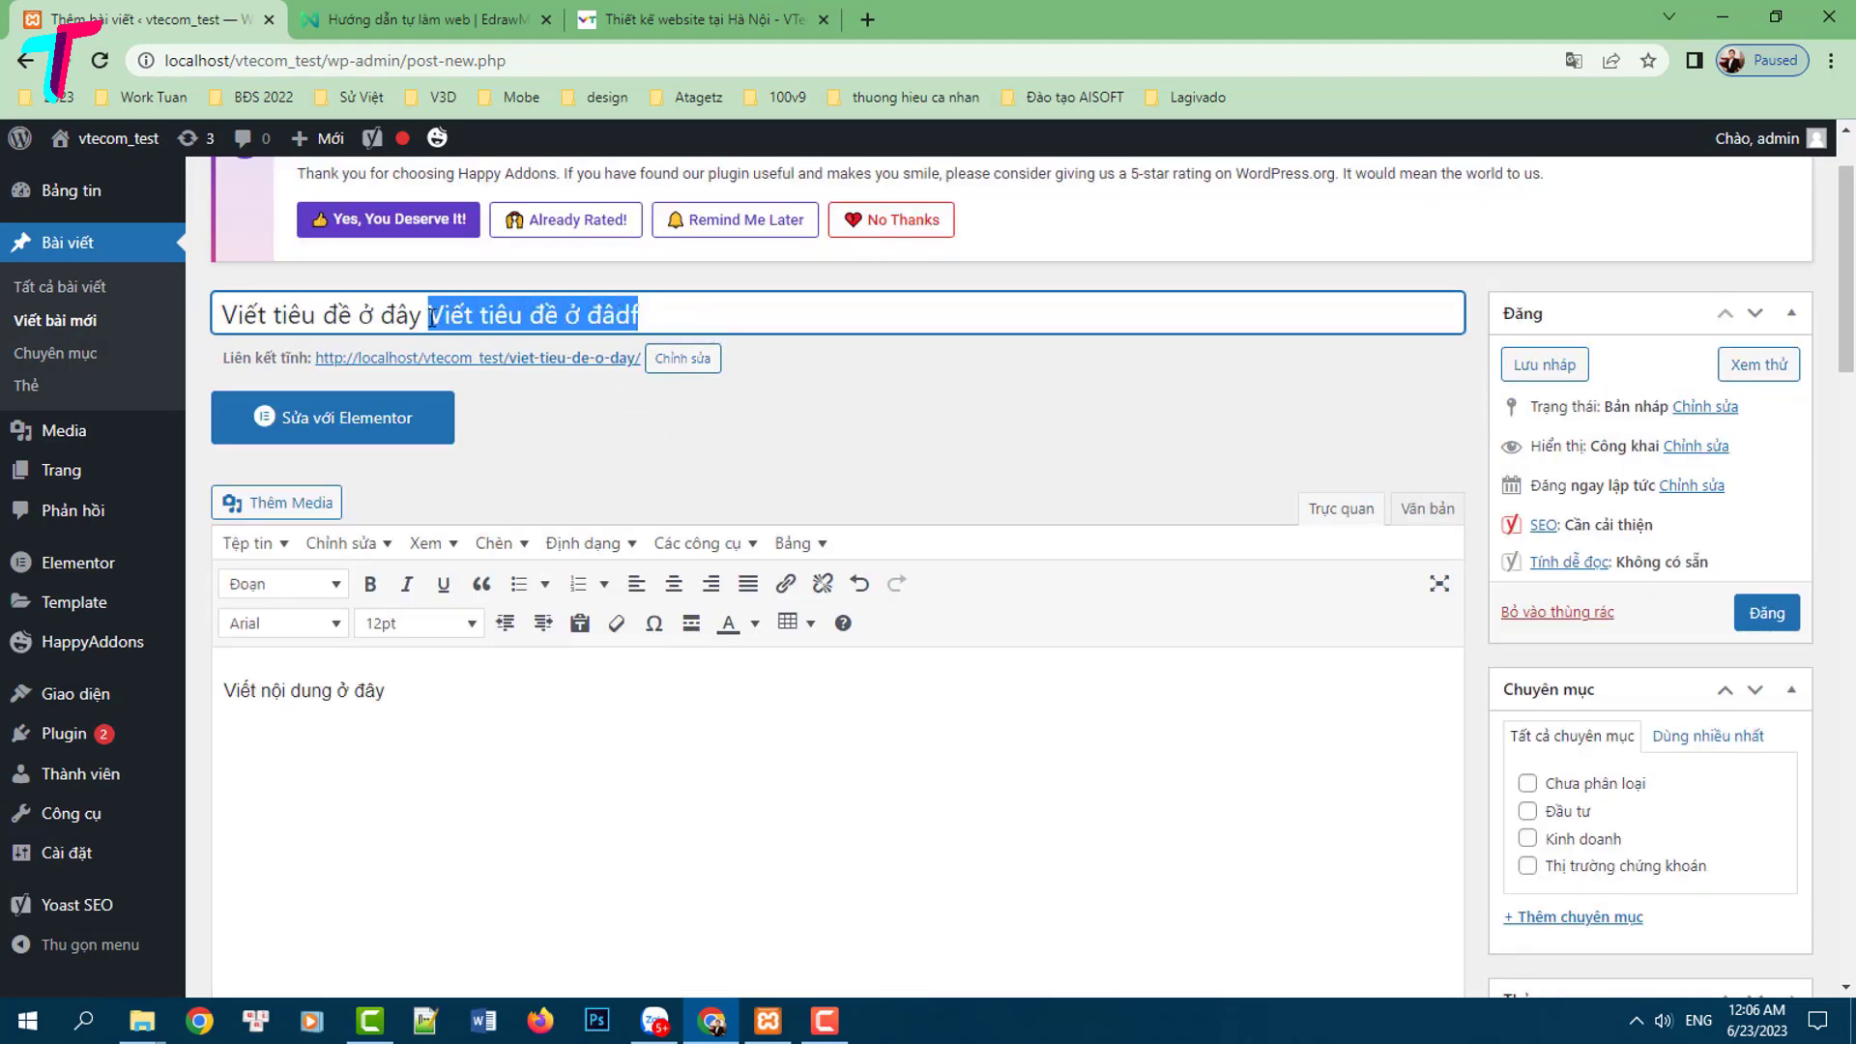
pyautogui.write('Viết tiêu đề ở đây')
pyautogui.write('Viết tiêu đề ở đây')
pyautogui.scroll(-10, 840, 544)
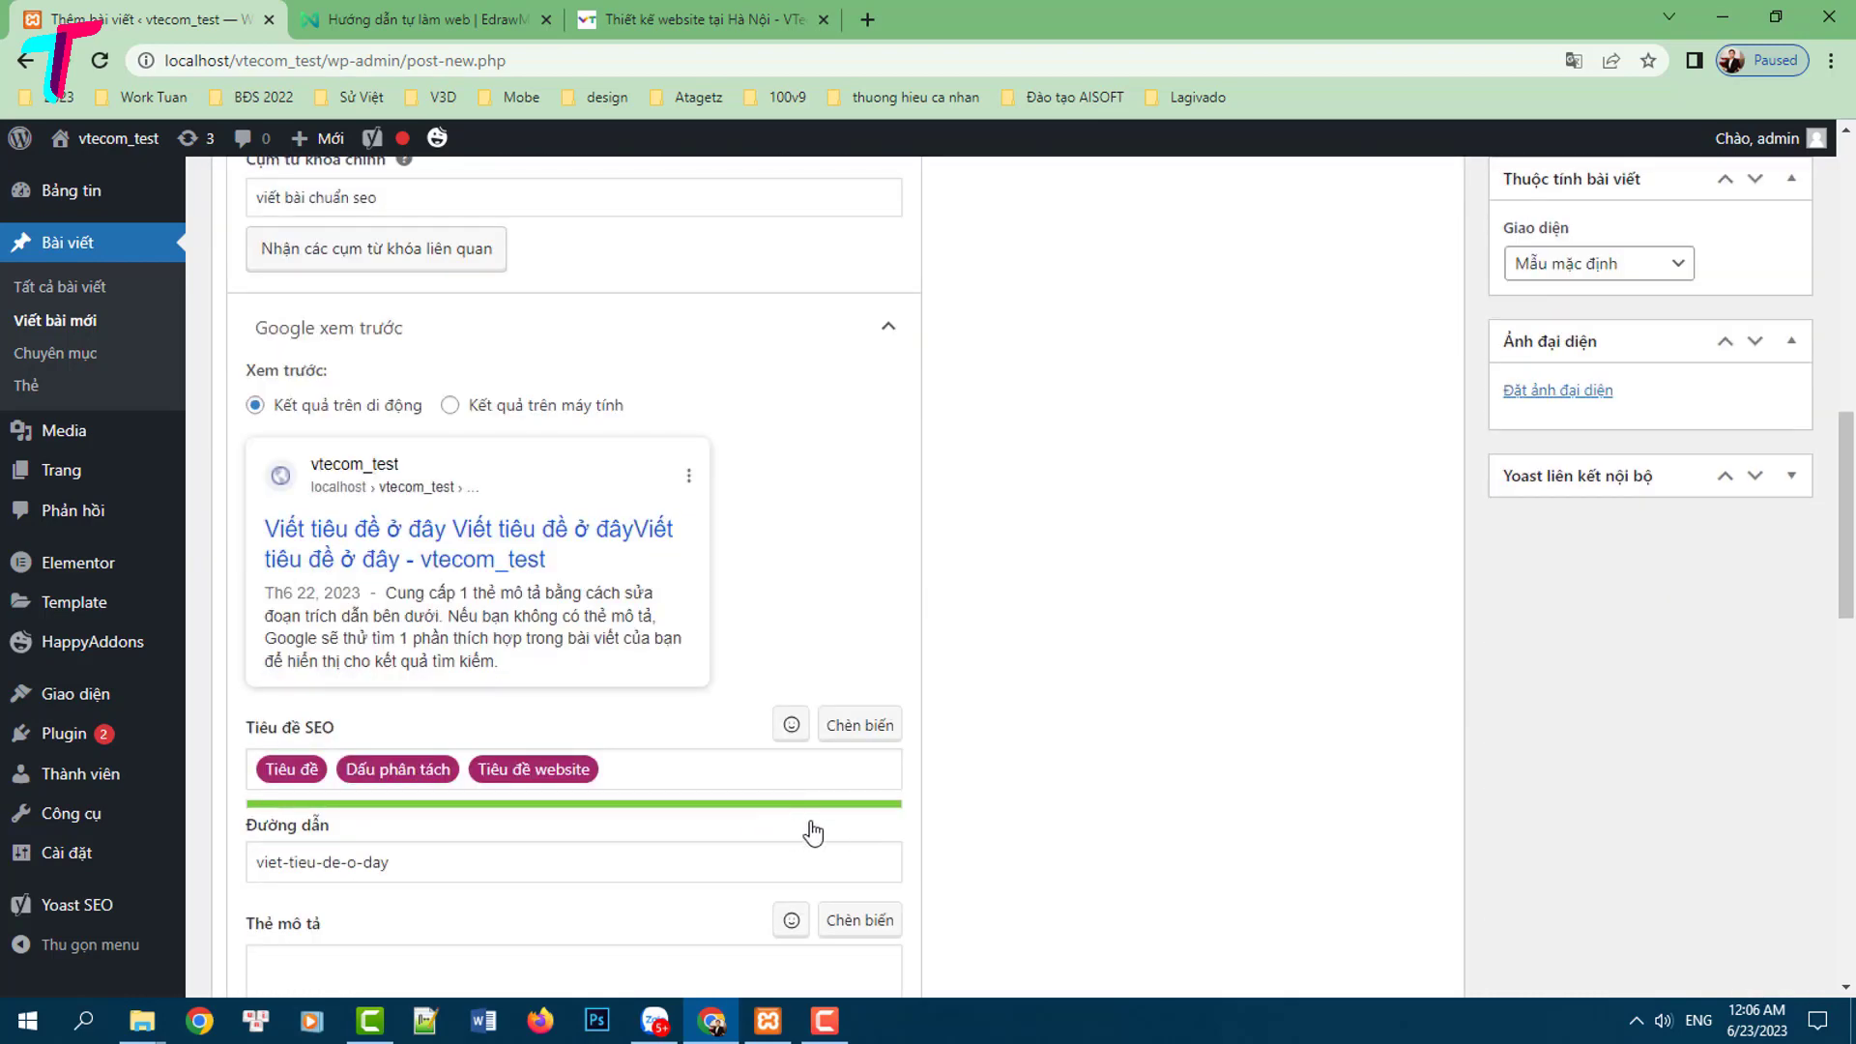
pyautogui.scroll(15, 675, 770)
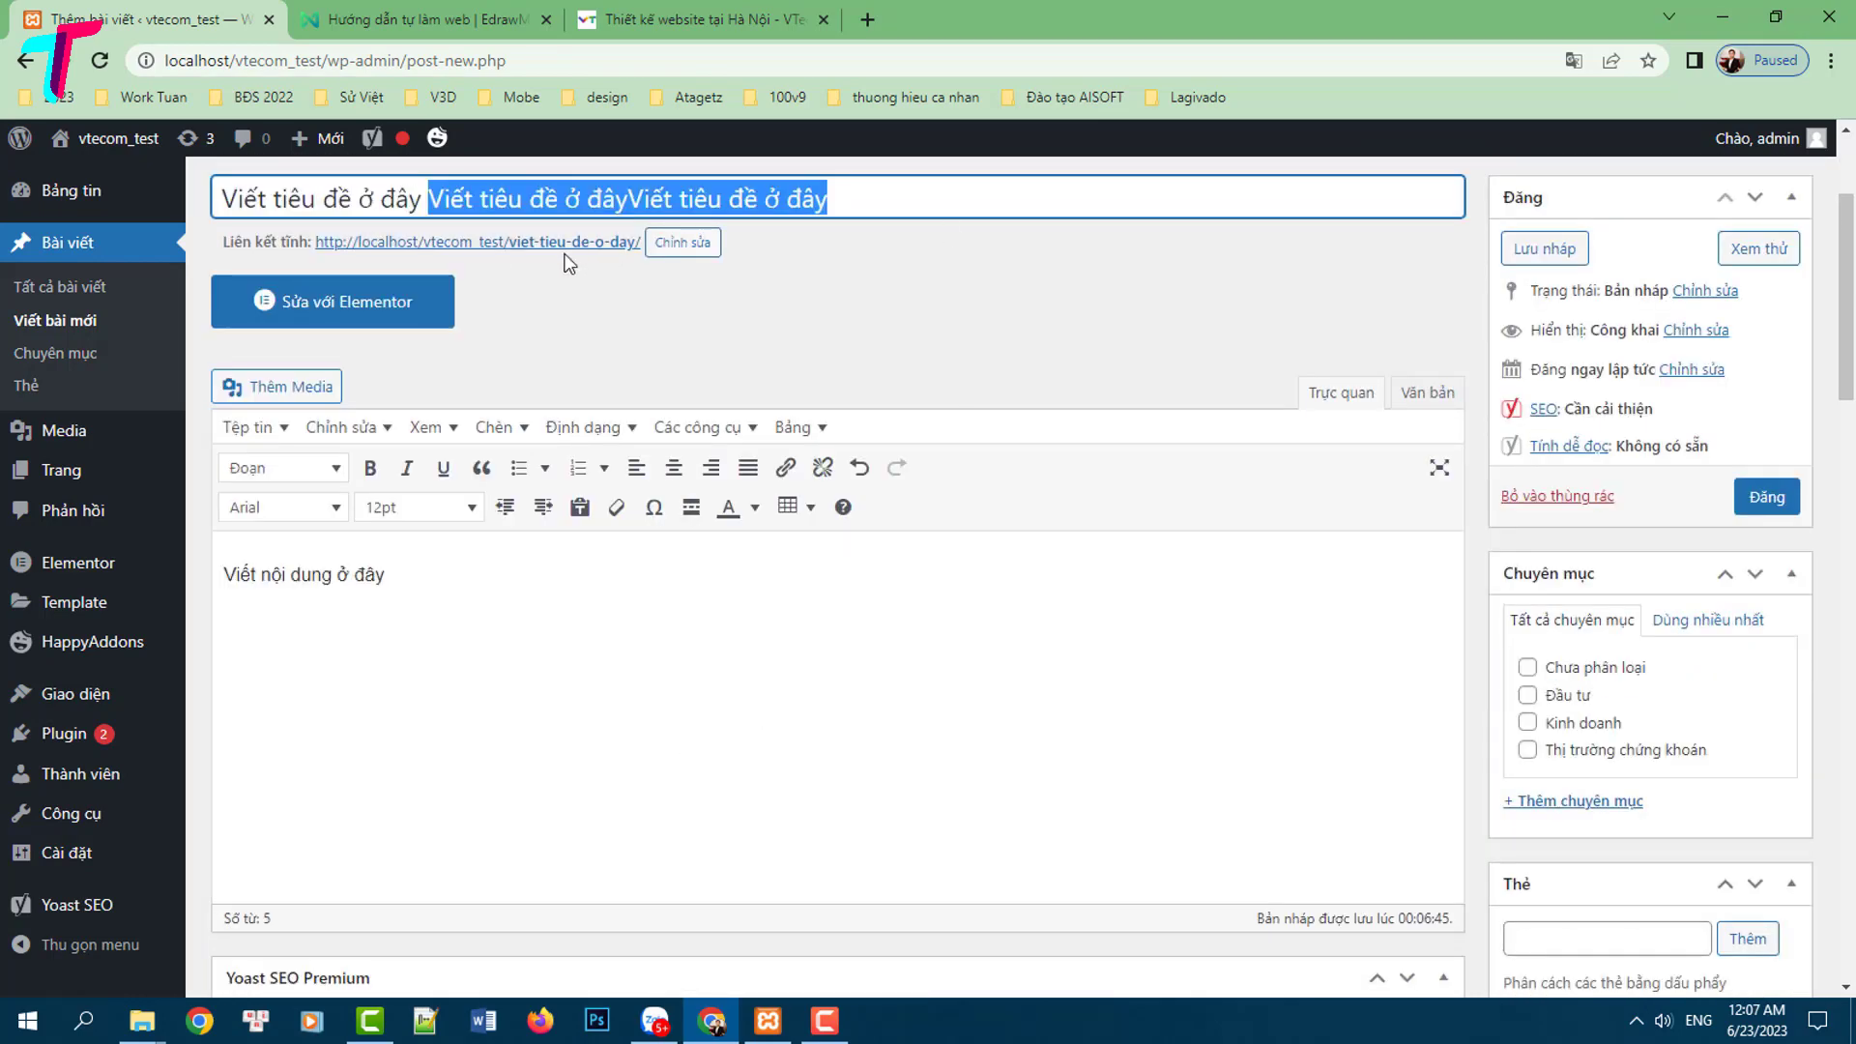
# Compare the post's Google preview as a desktop result and as a mobile result
pyautogui.scroll(-10, 584, 439)
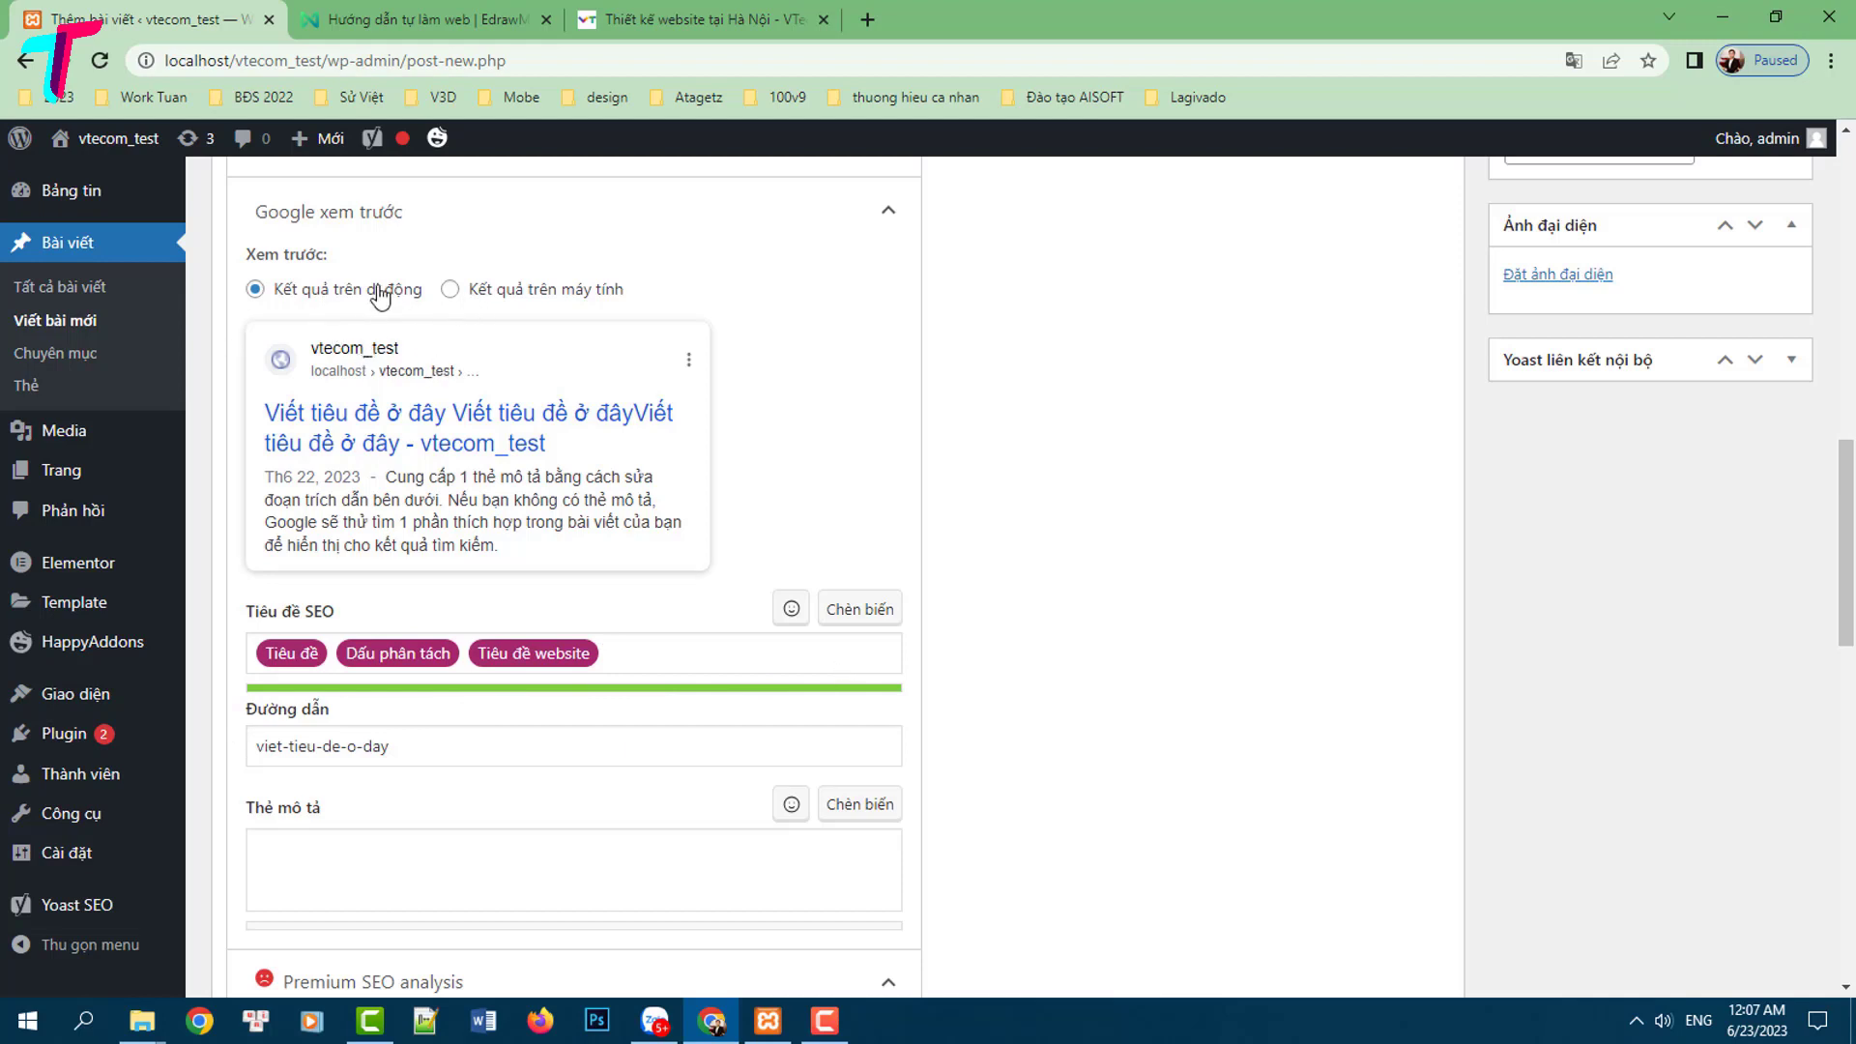
pyautogui.click(493, 290)
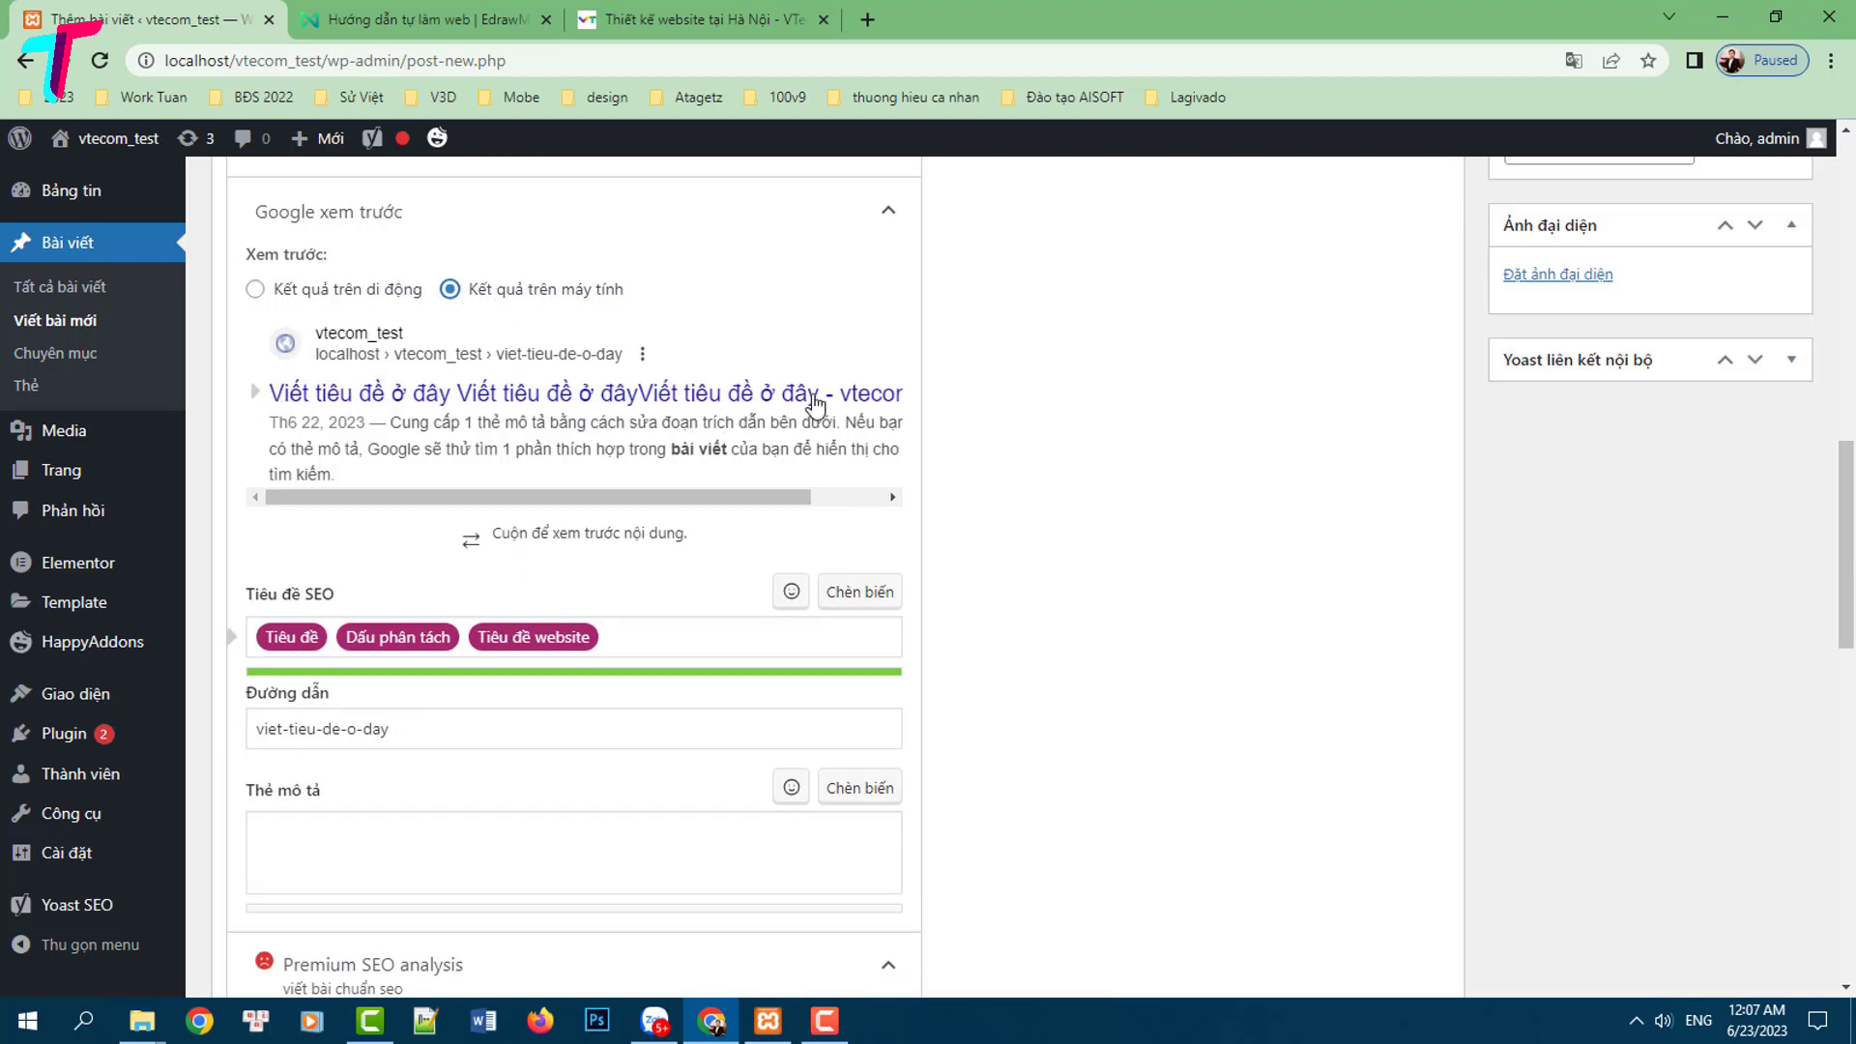
pyautogui.click(254, 290)
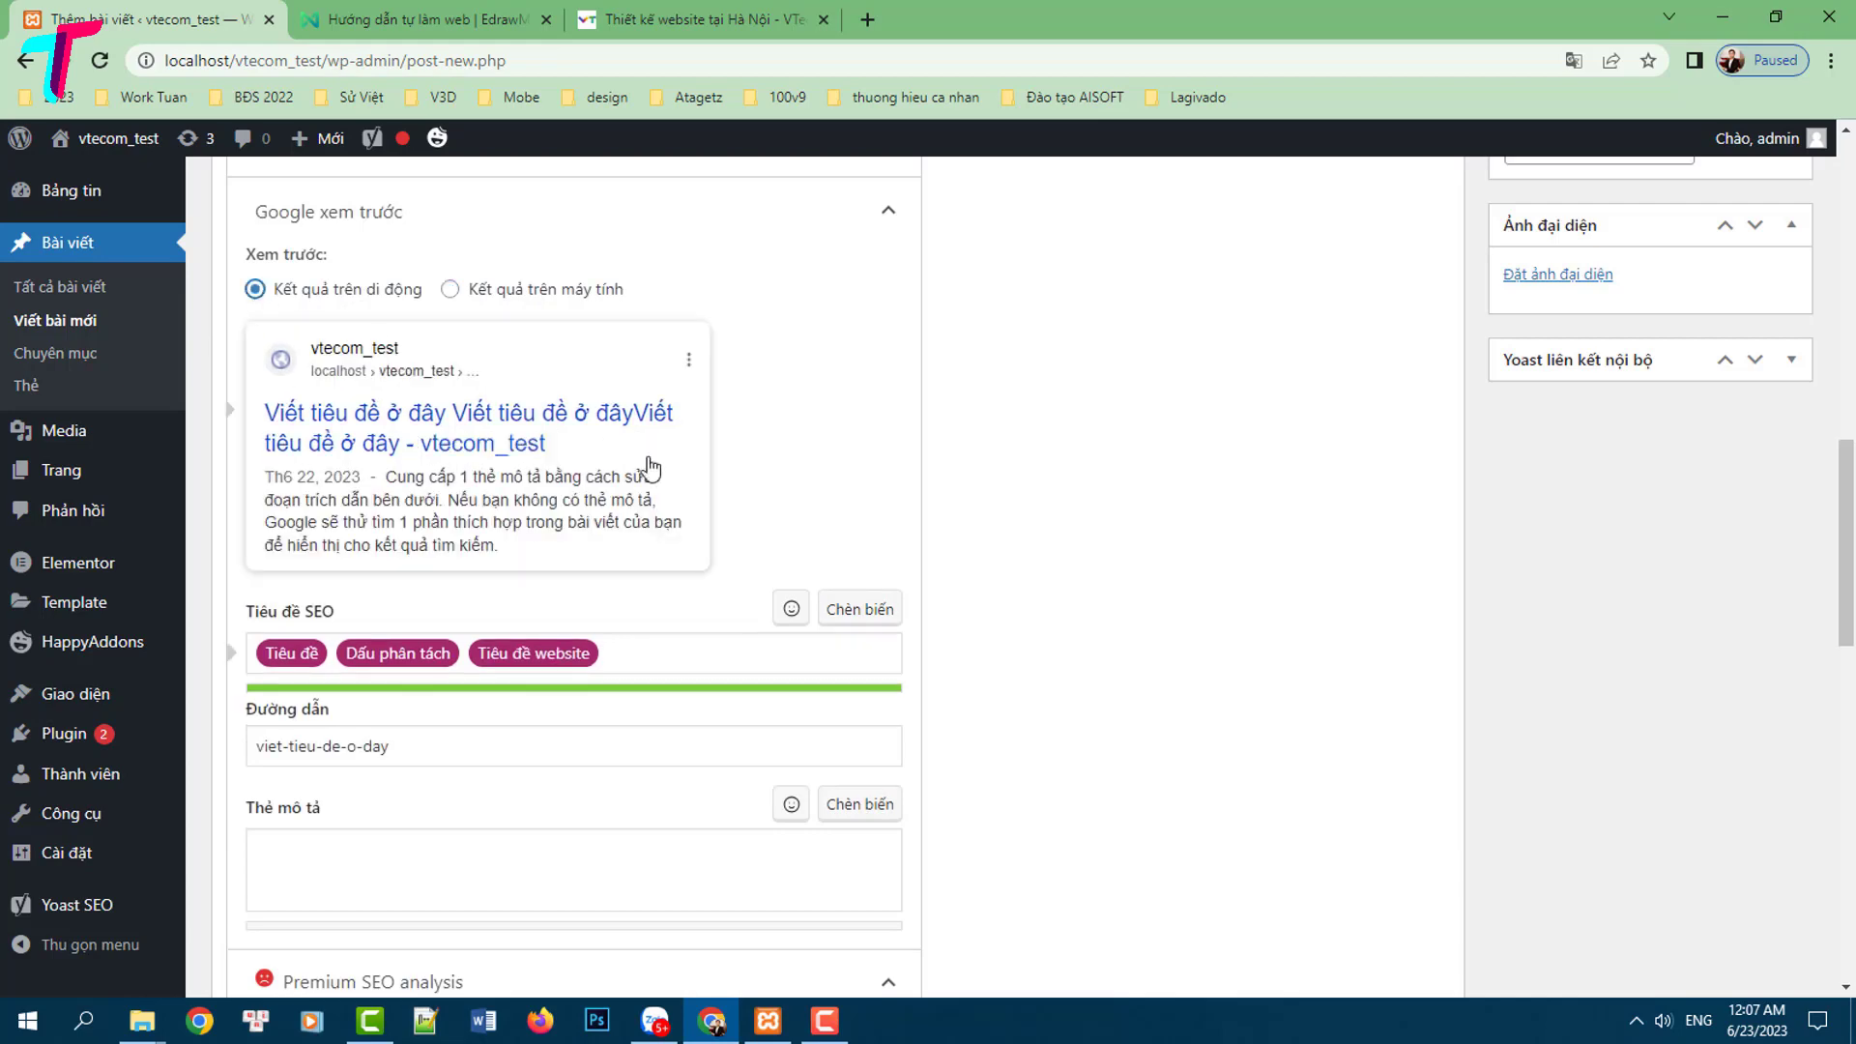
# Shorten the post title to "Viết tiêu đề ở đây" and check the Google preview and SEO title length bar
pyautogui.scroll(10, 738, 567)
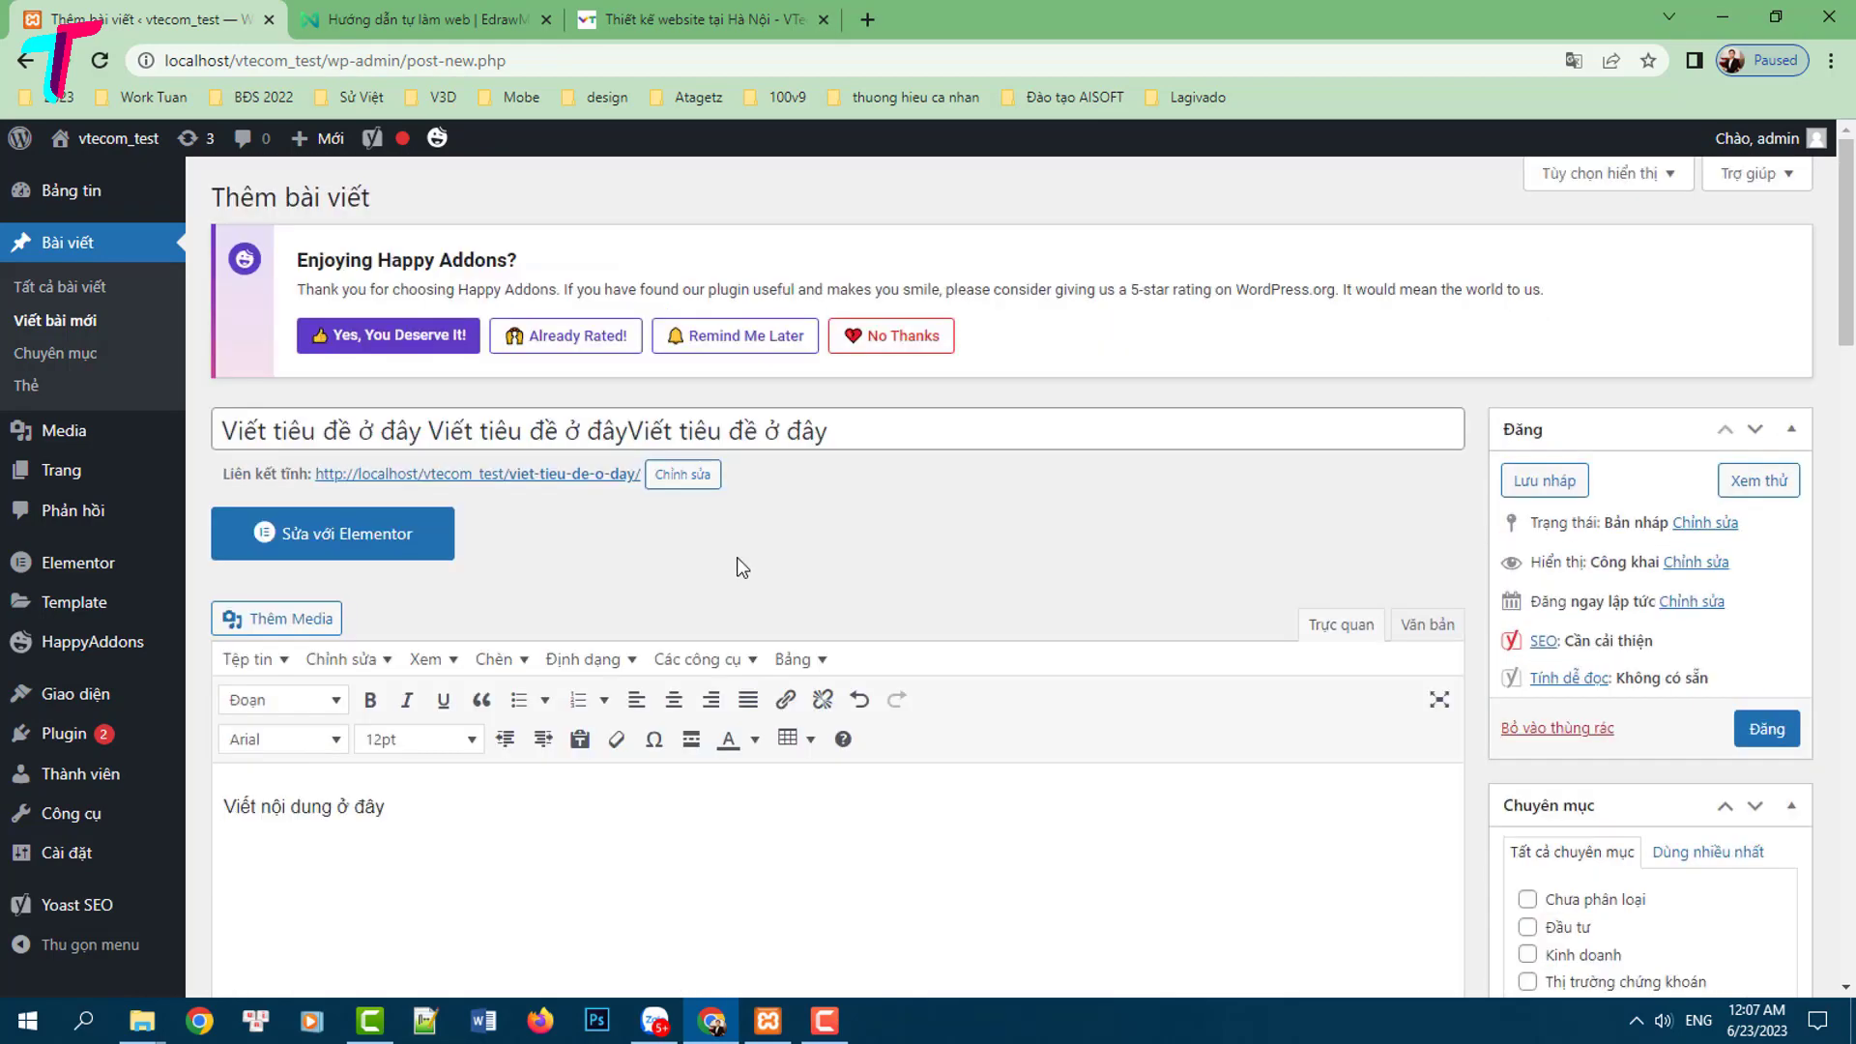
pyautogui.moveTo(428, 425); pyautogui.dragTo(1039, 426)
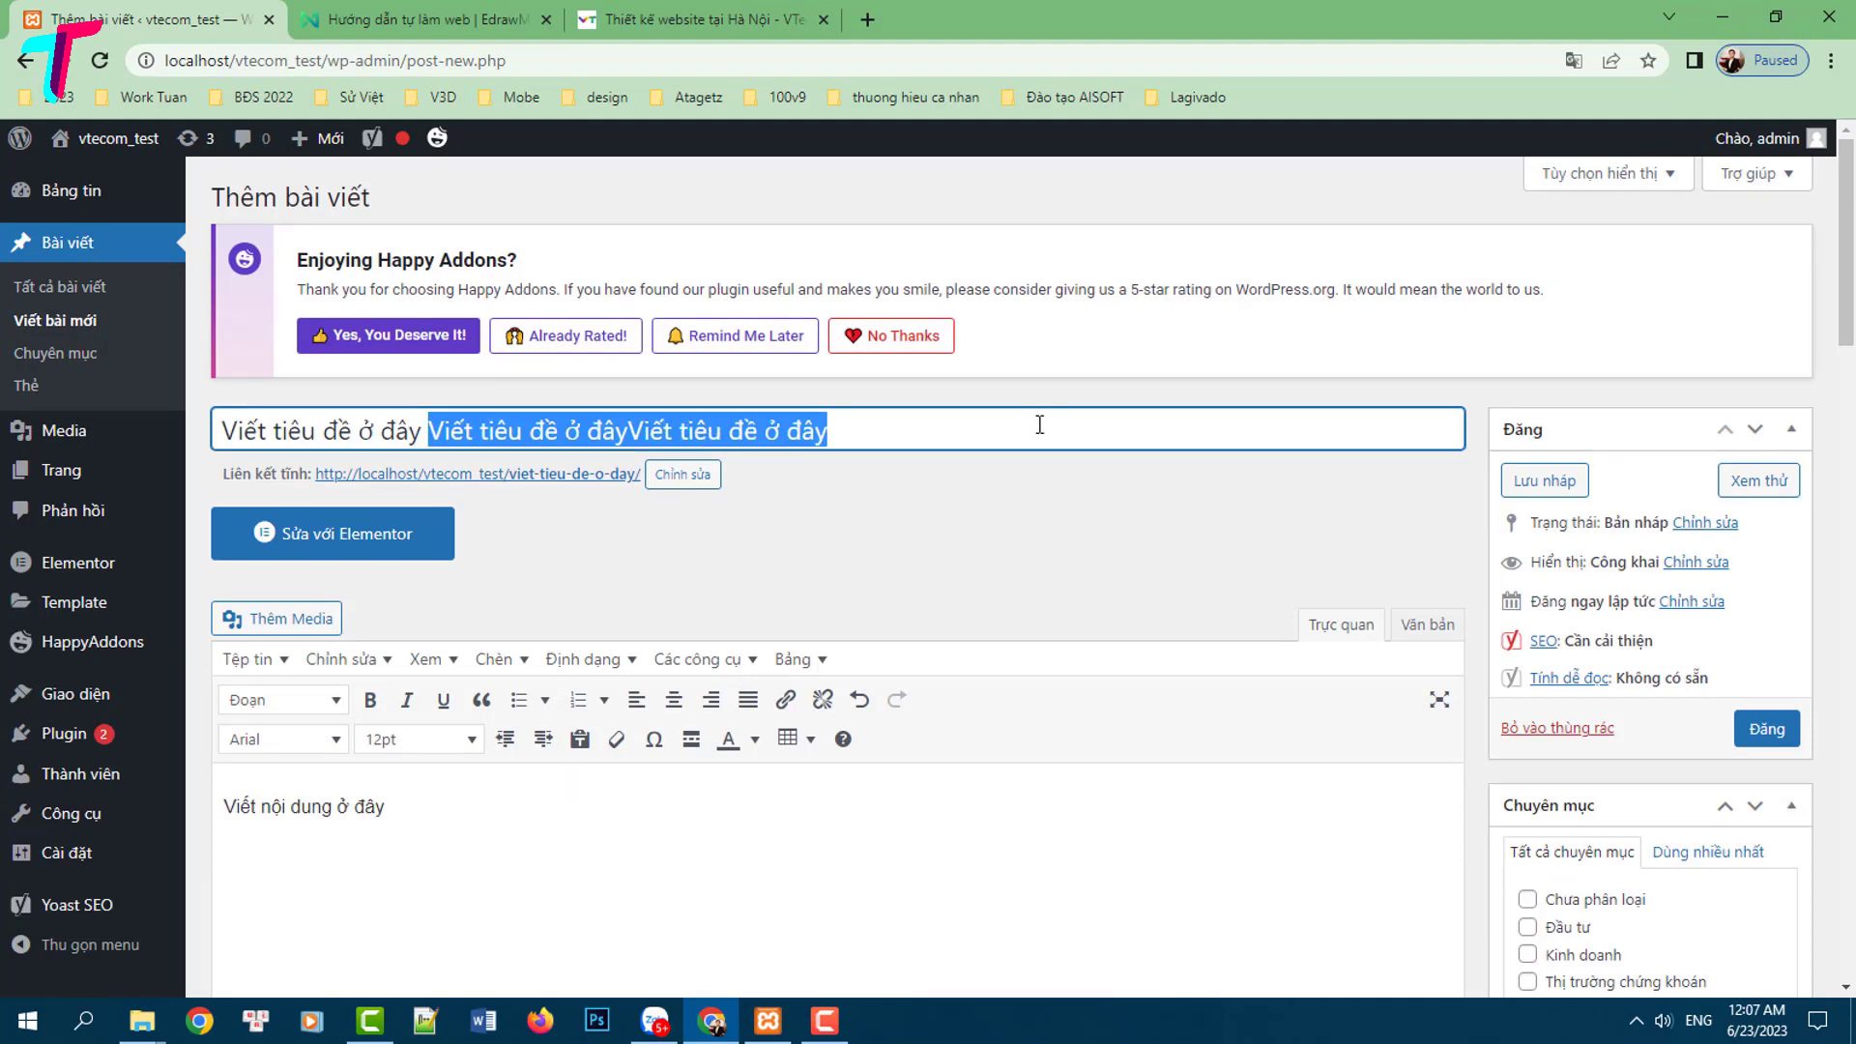
pyautogui.press('BackSpace')
pyautogui.scroll(-10, 494, 595)
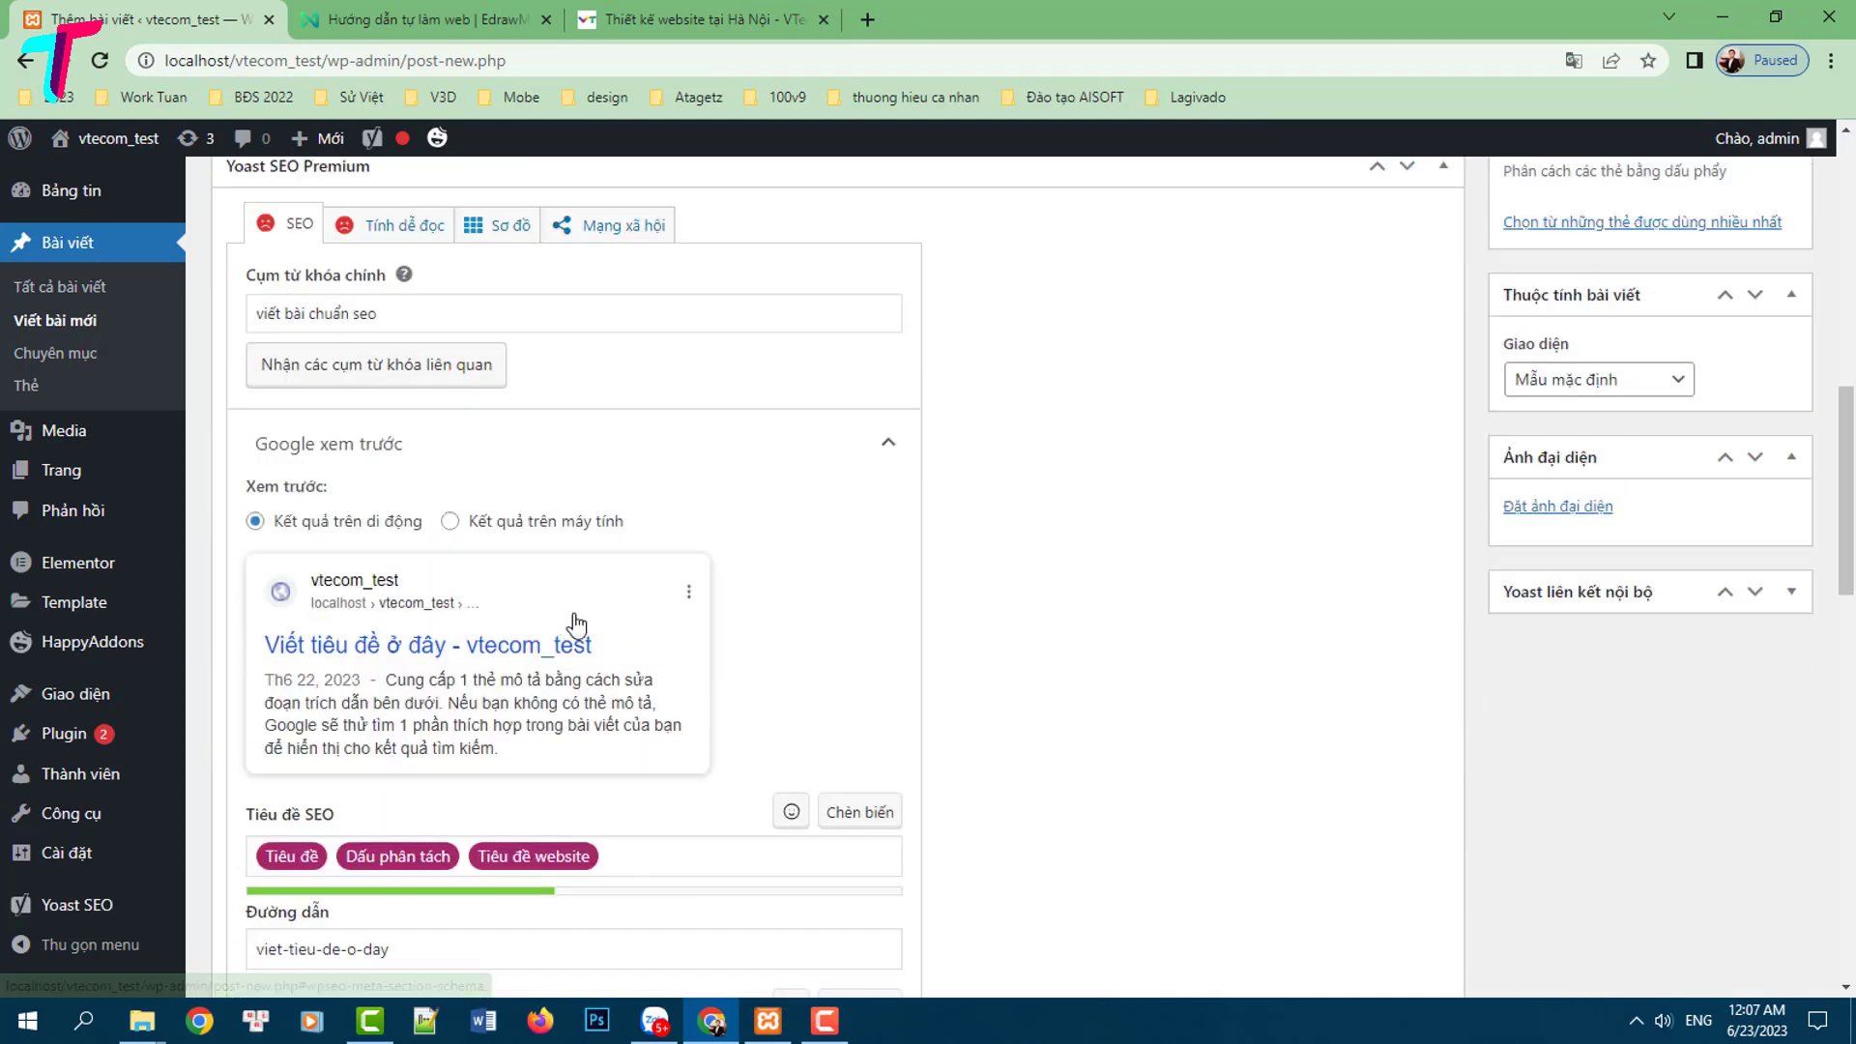
pyautogui.scroll(-2, 469, 594)
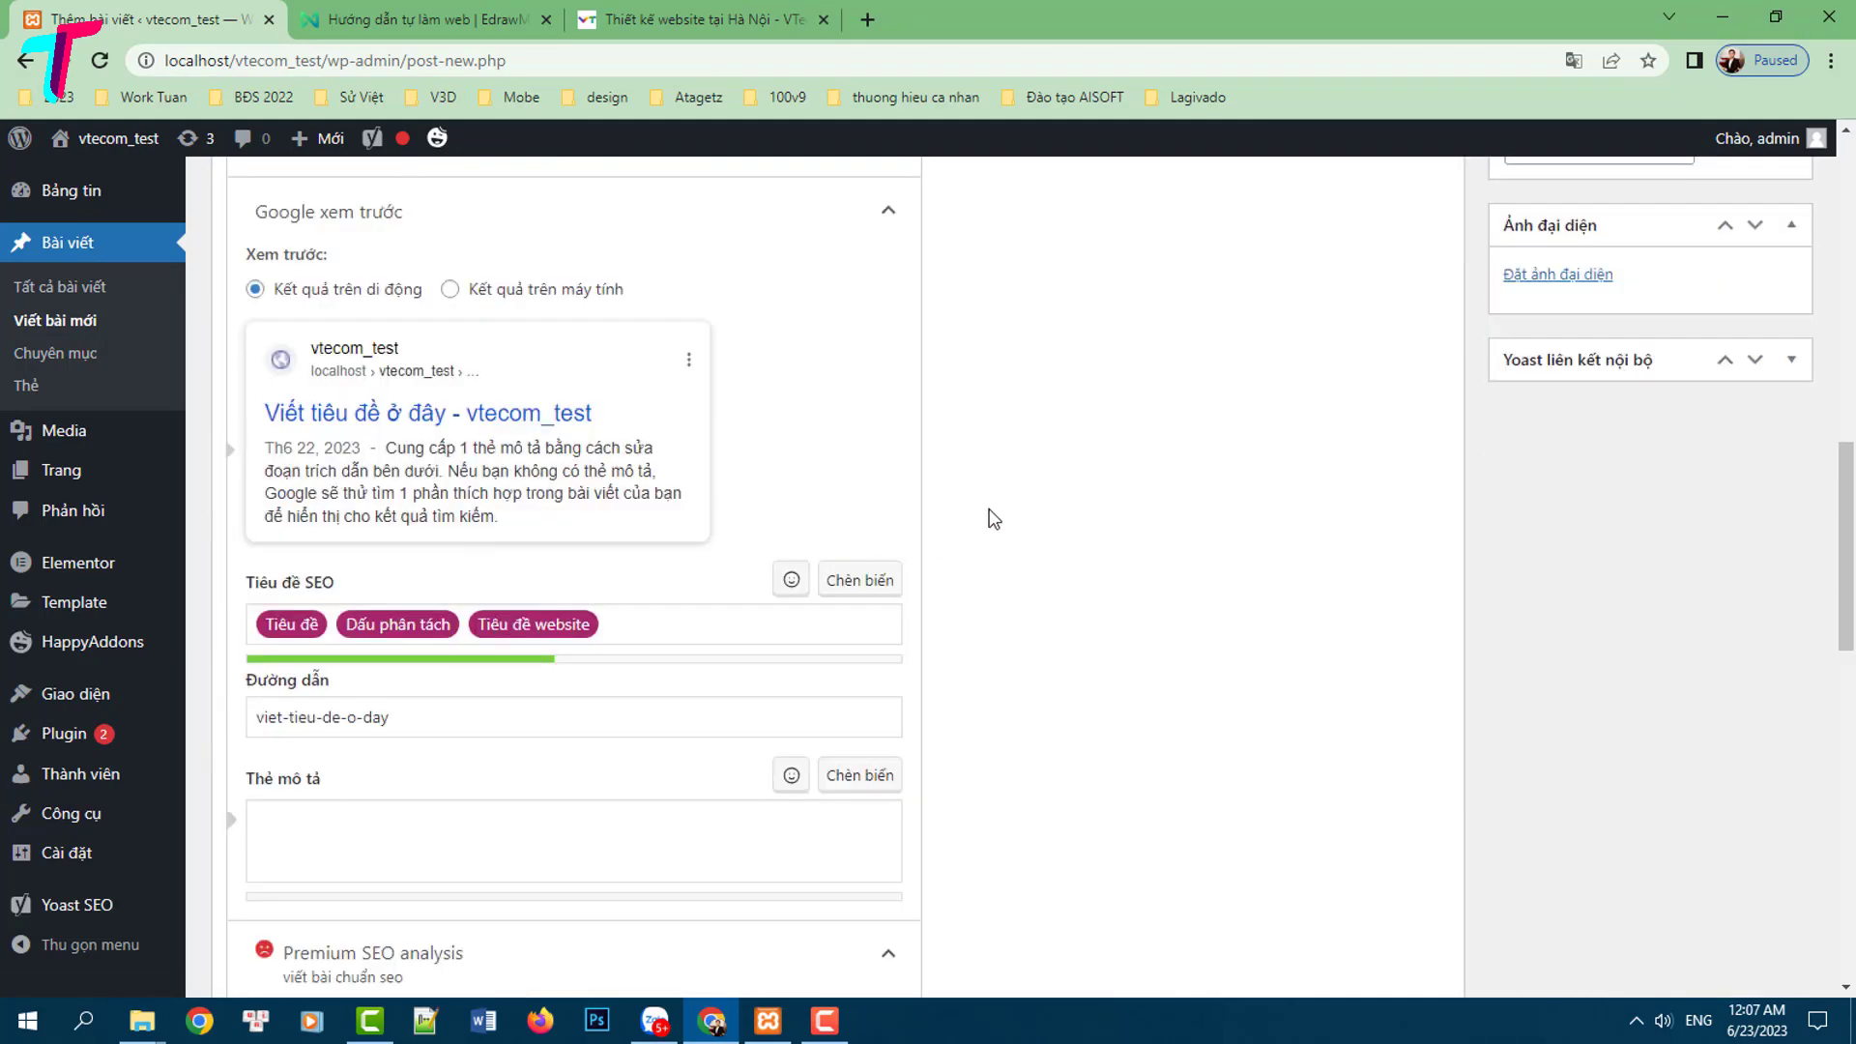
pyautogui.scroll(-1, 463, 590)
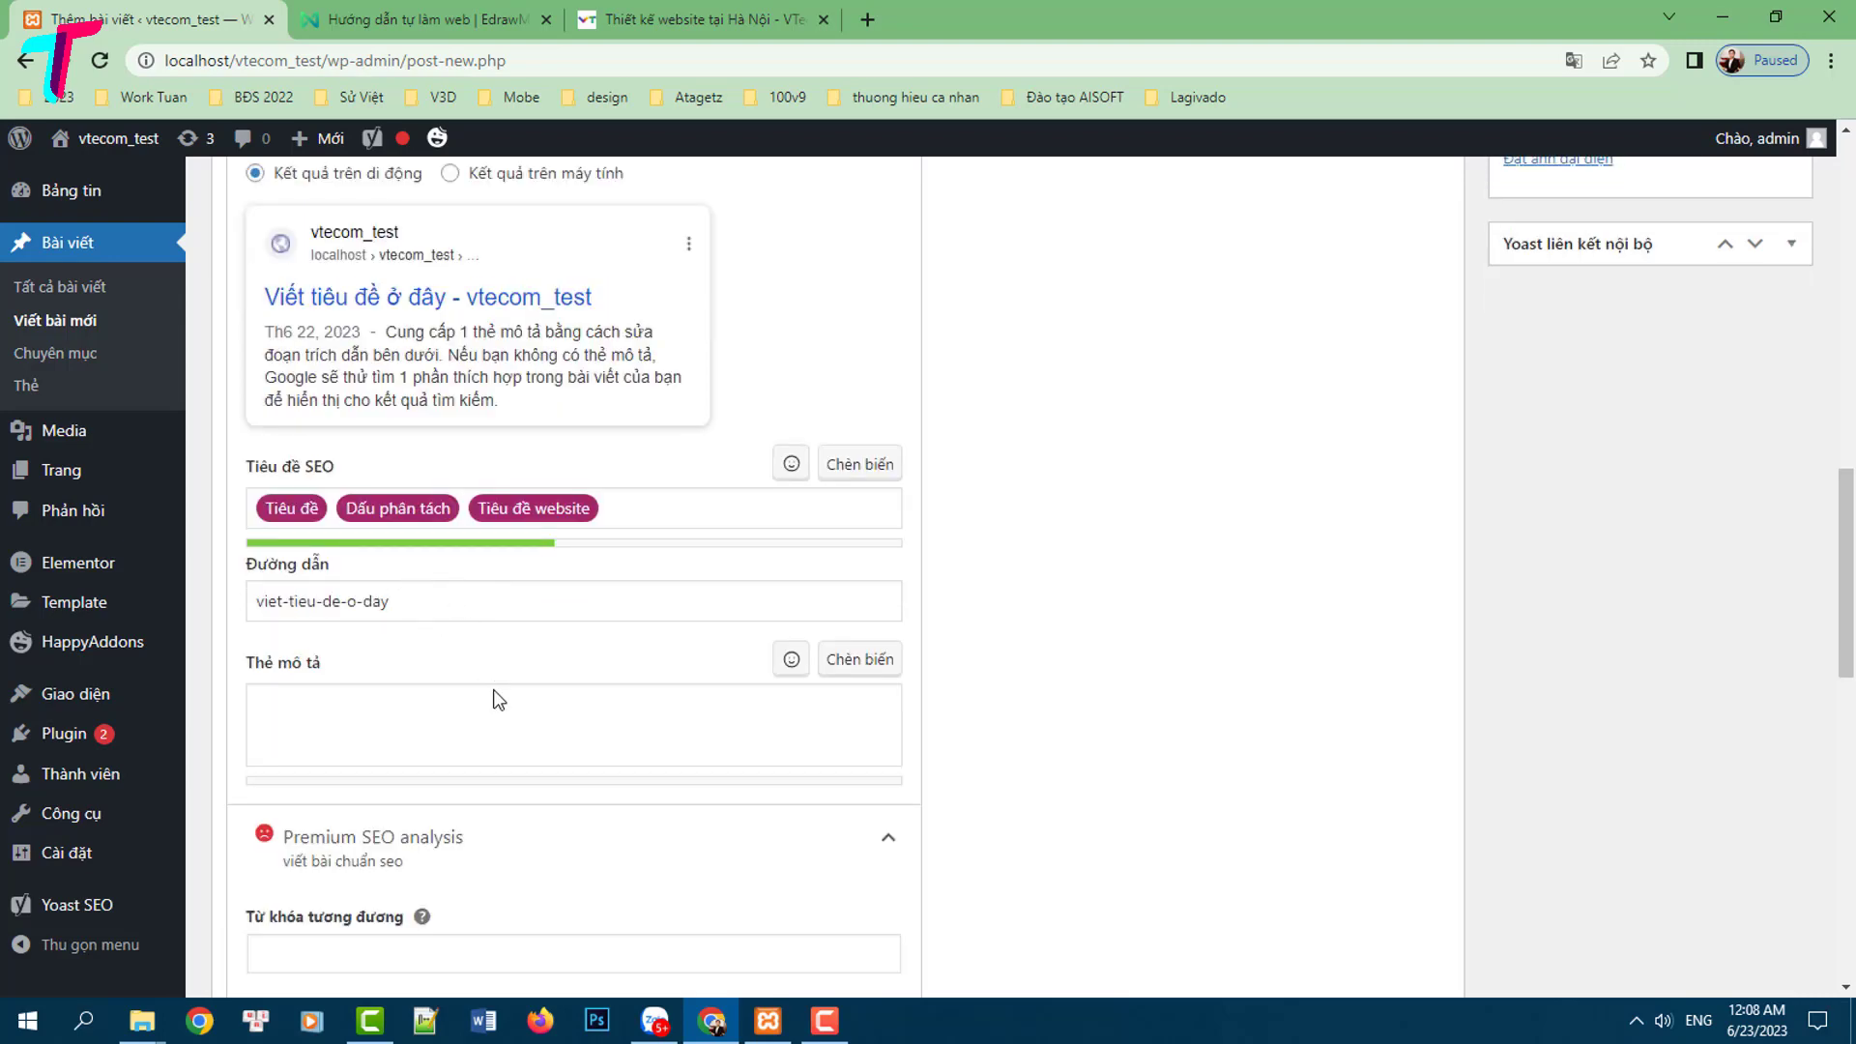
# Review the Premium SEO analysis problems, improvements and good results against the post's Google preview
pyautogui.scroll(-8, 518, 720)
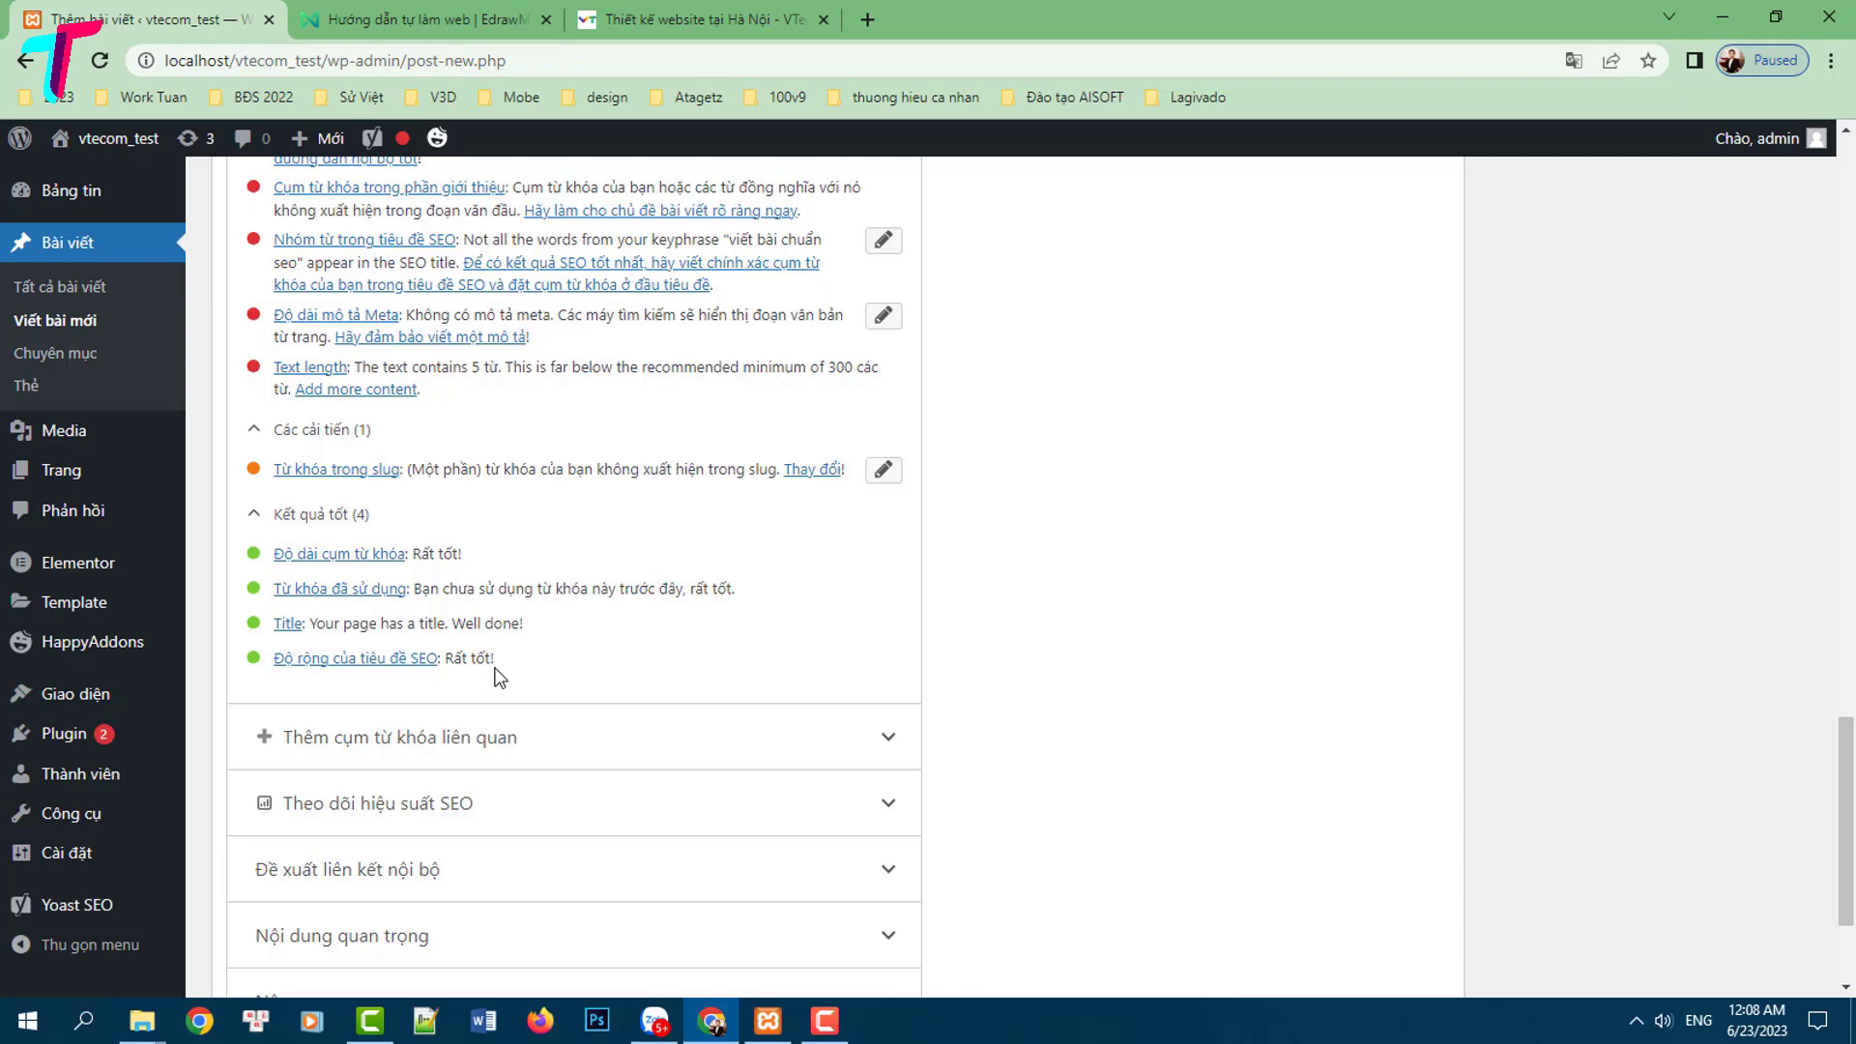
pyautogui.scroll(3, 498, 667)
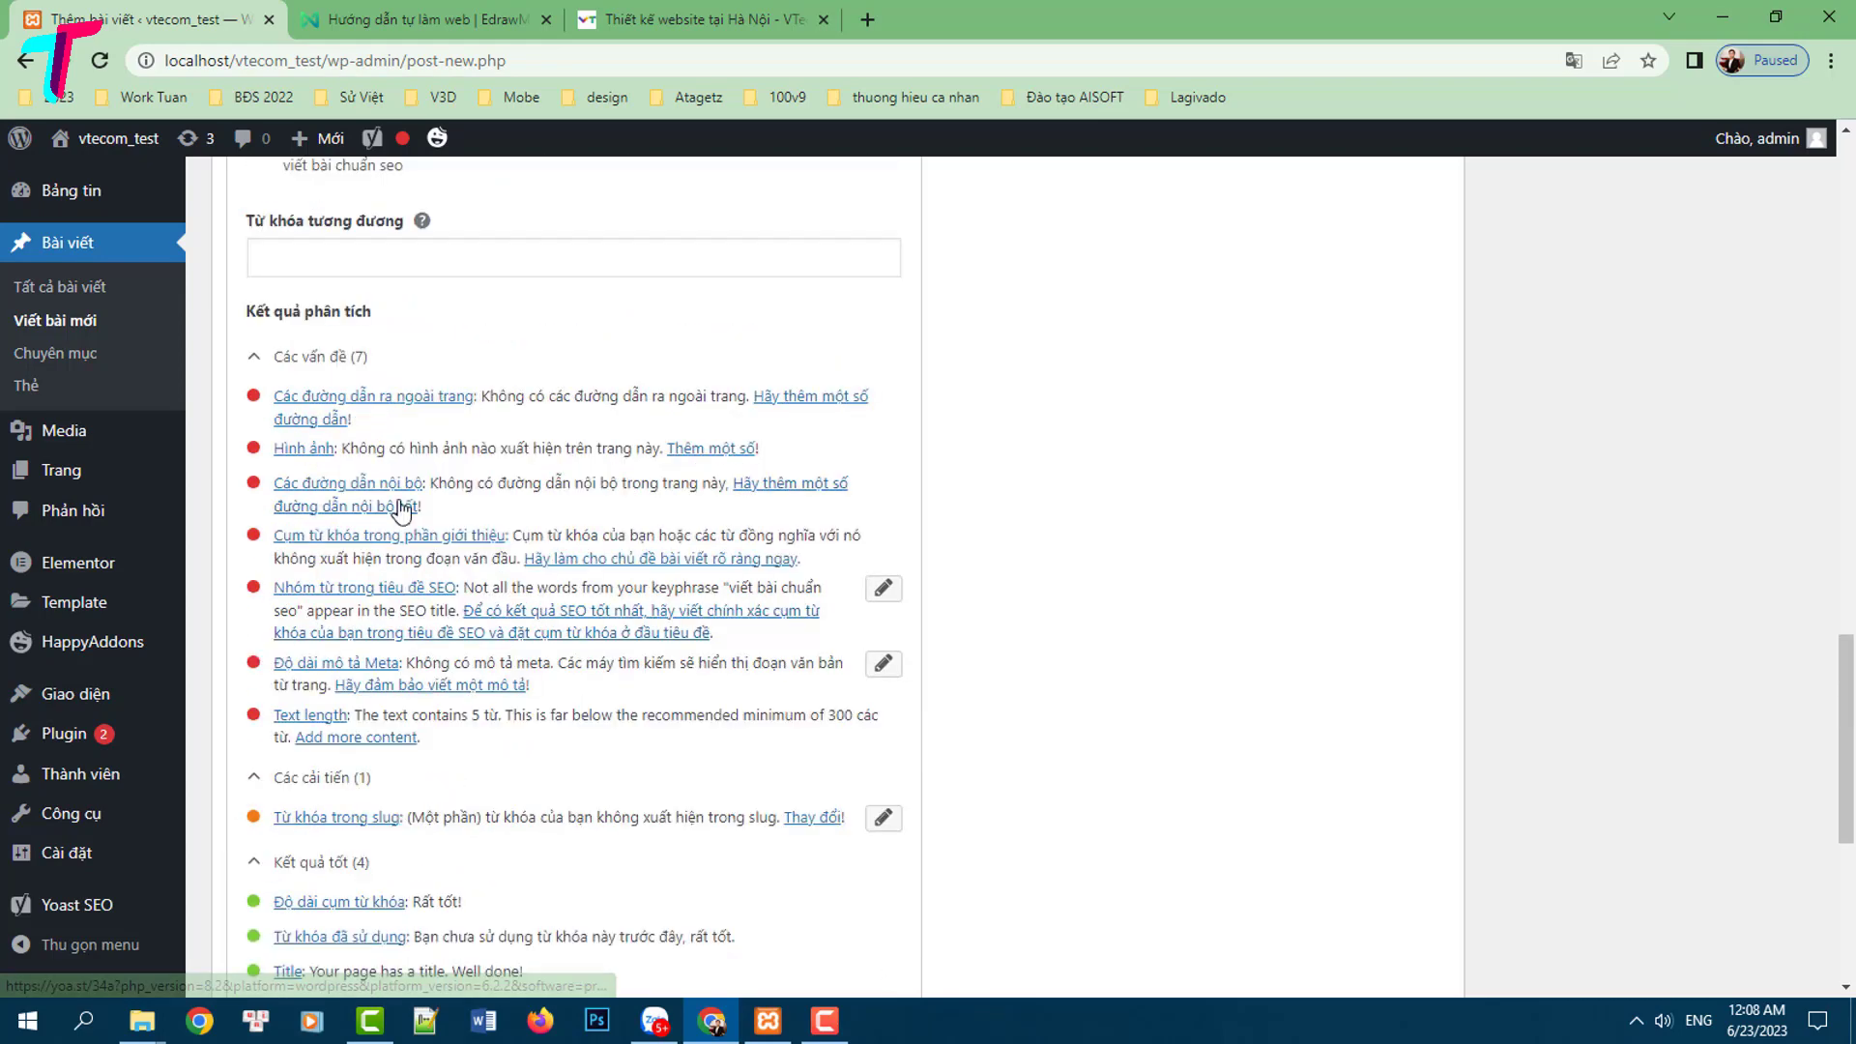
pyautogui.scroll(-1, 440, 481)
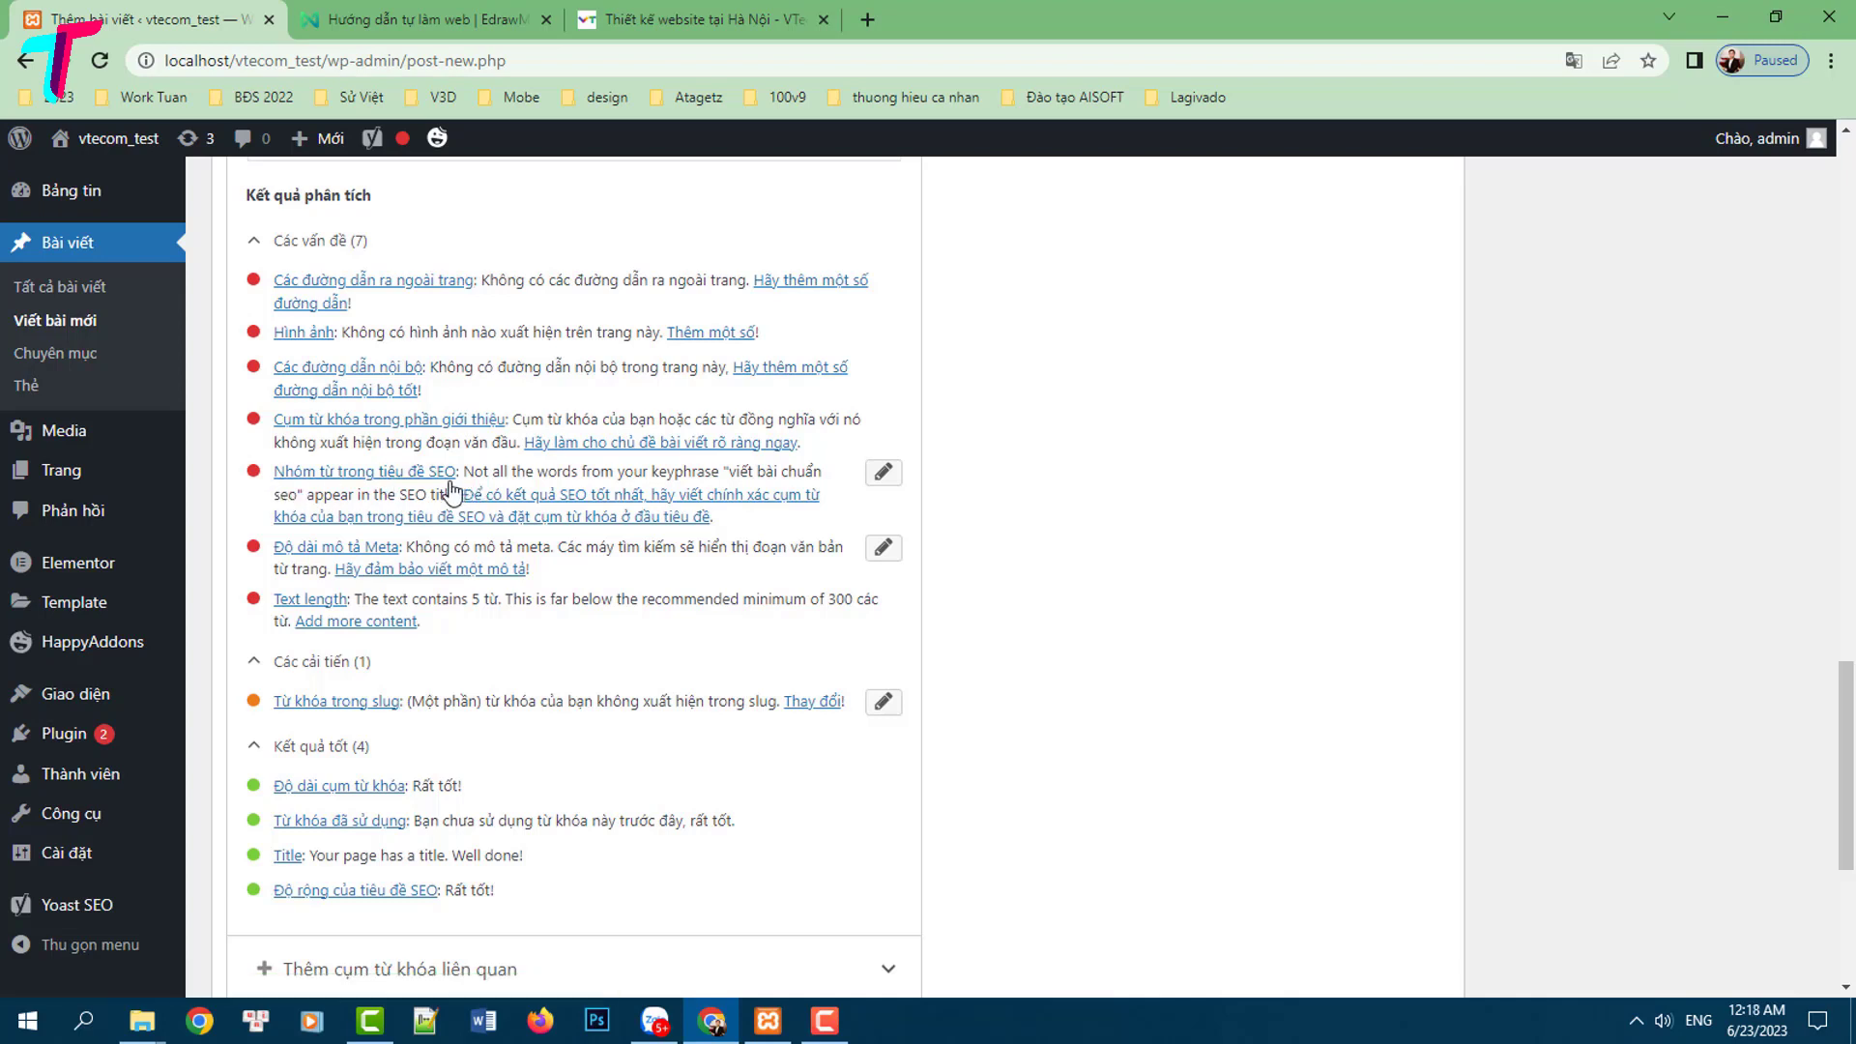
pyautogui.scroll(10, 384, 474)
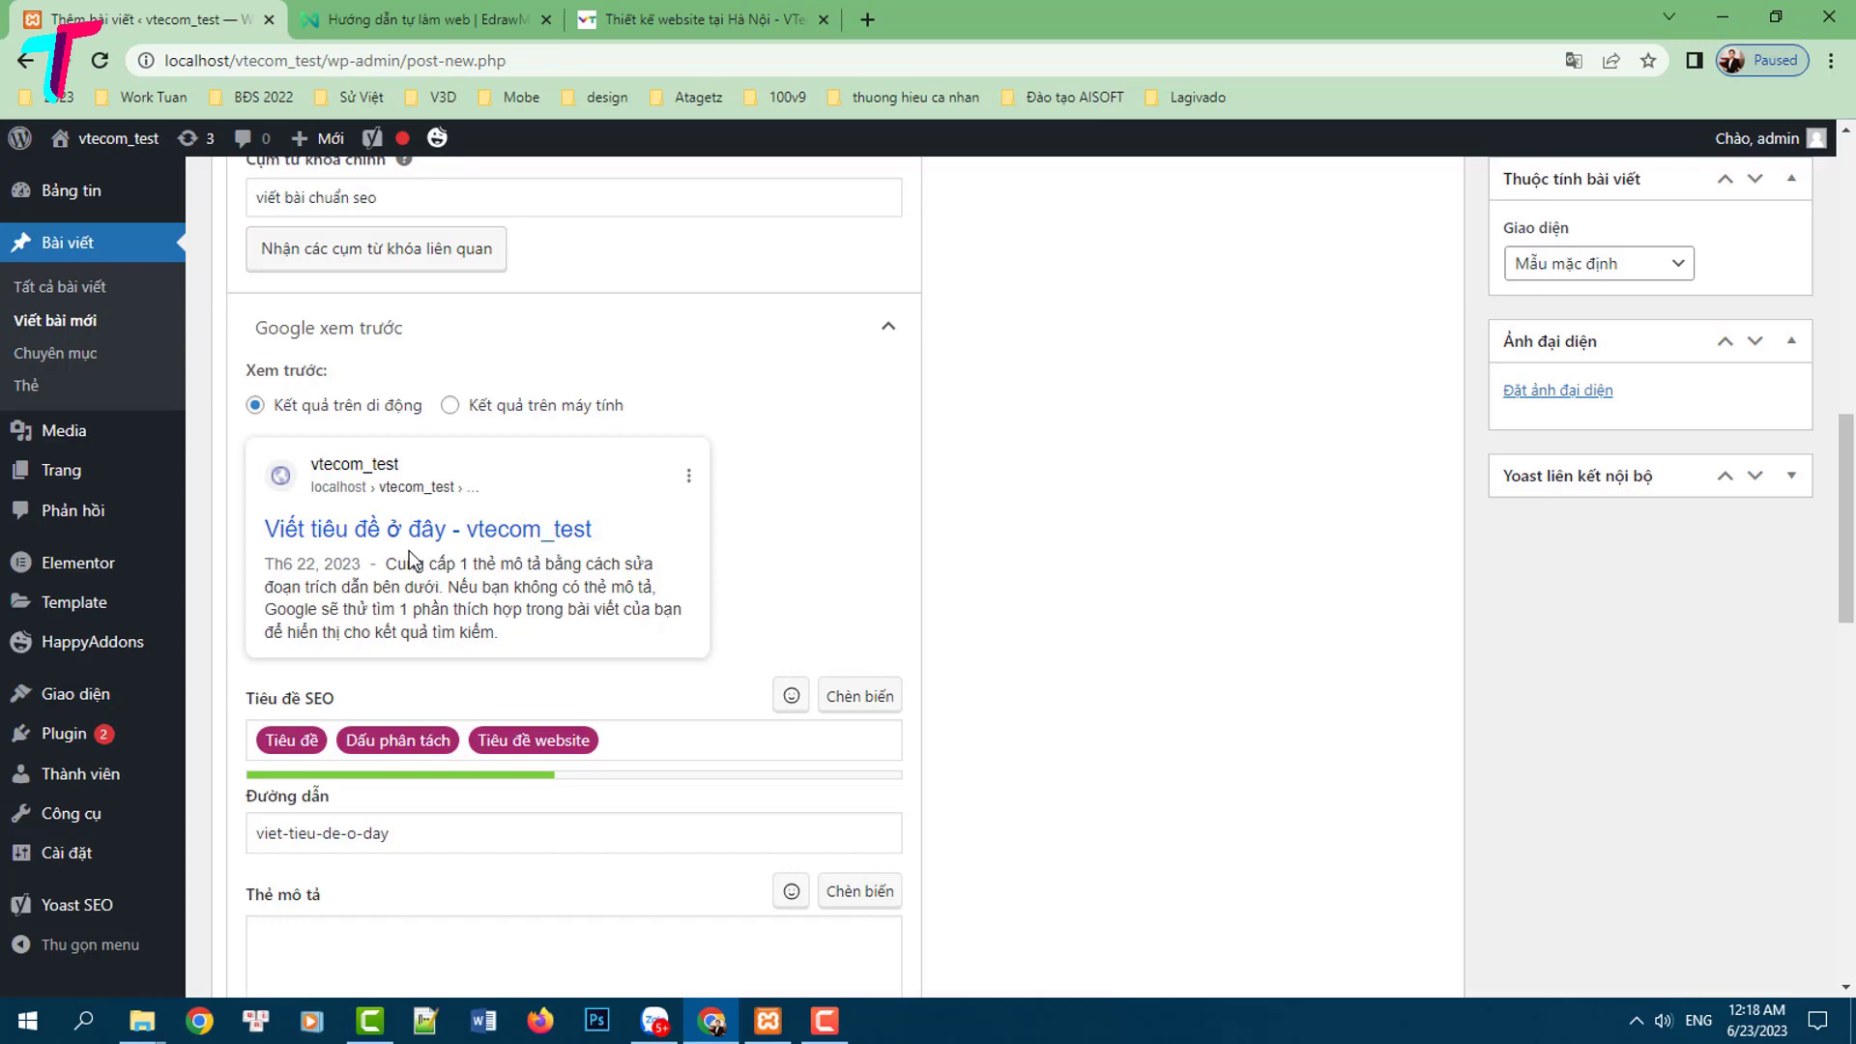
# Search Google for "mua hàng online" in a new browser tab and examine how the result titles use the phrase
pyautogui.hotkey('ctrl', 't')
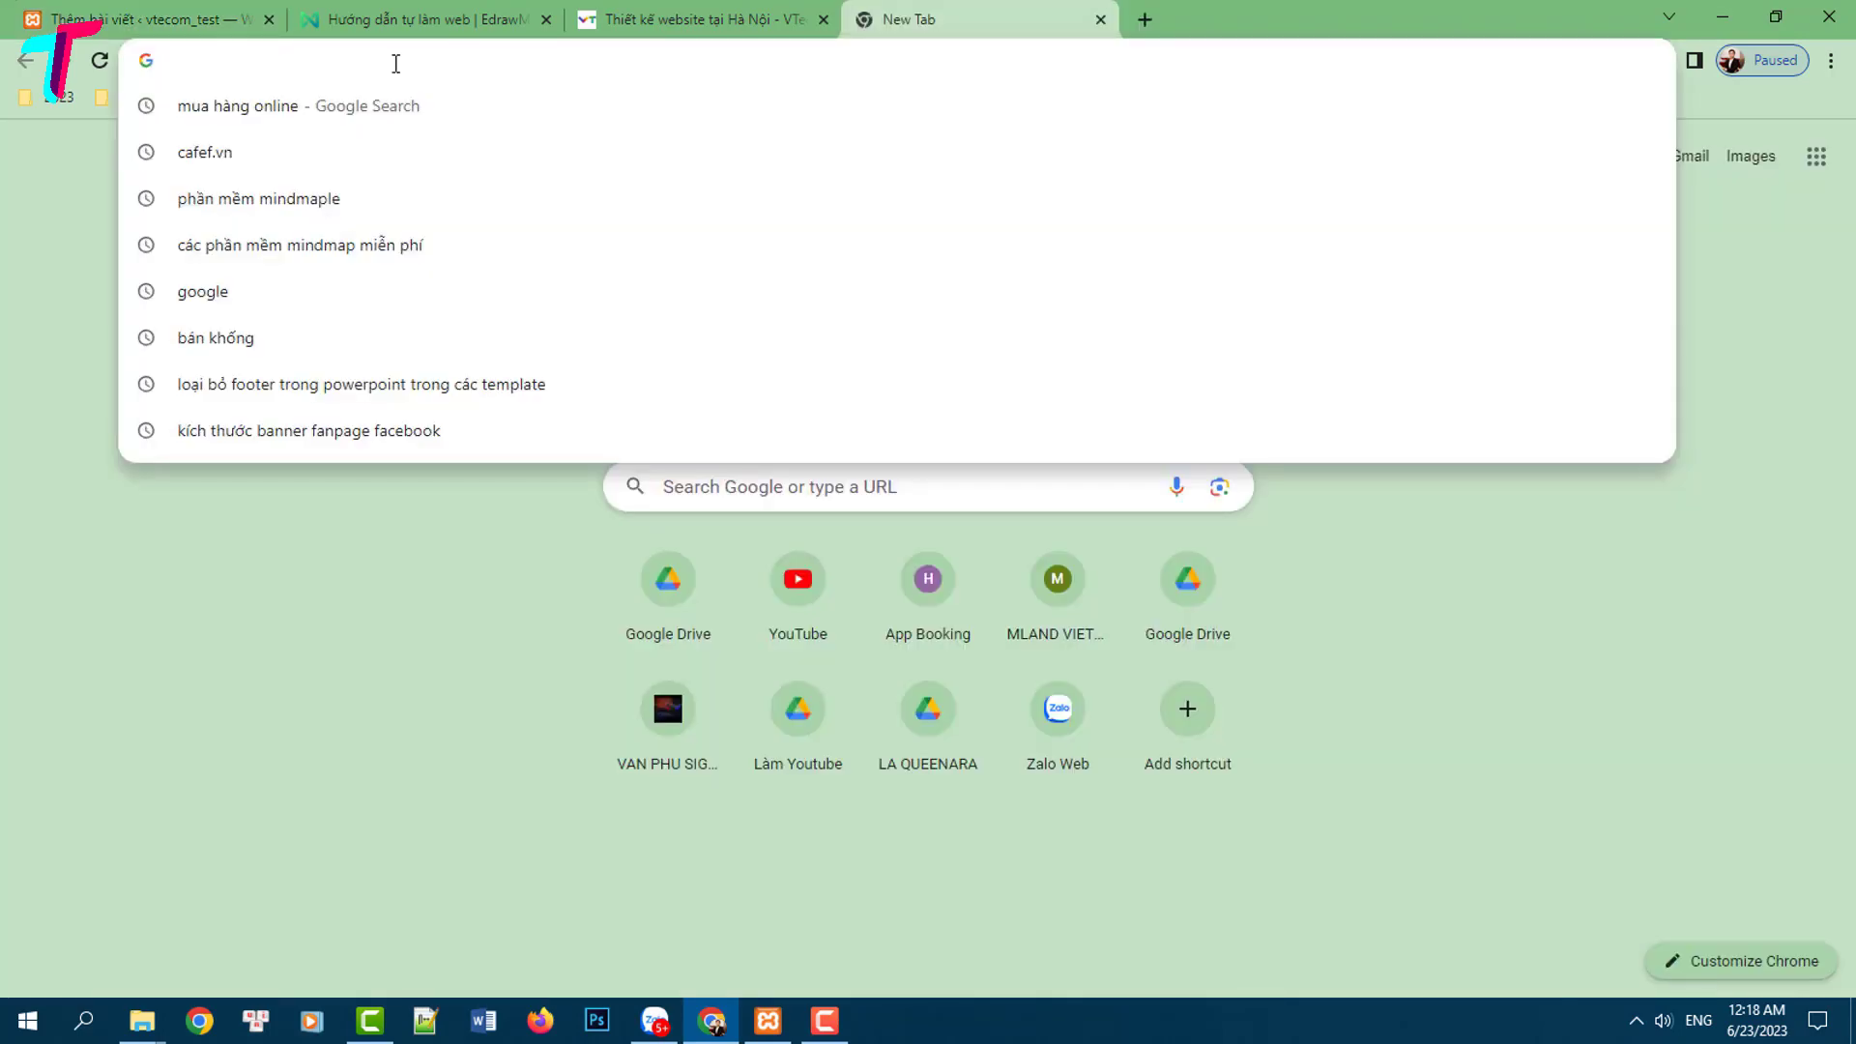
pyautogui.click(411, 105)
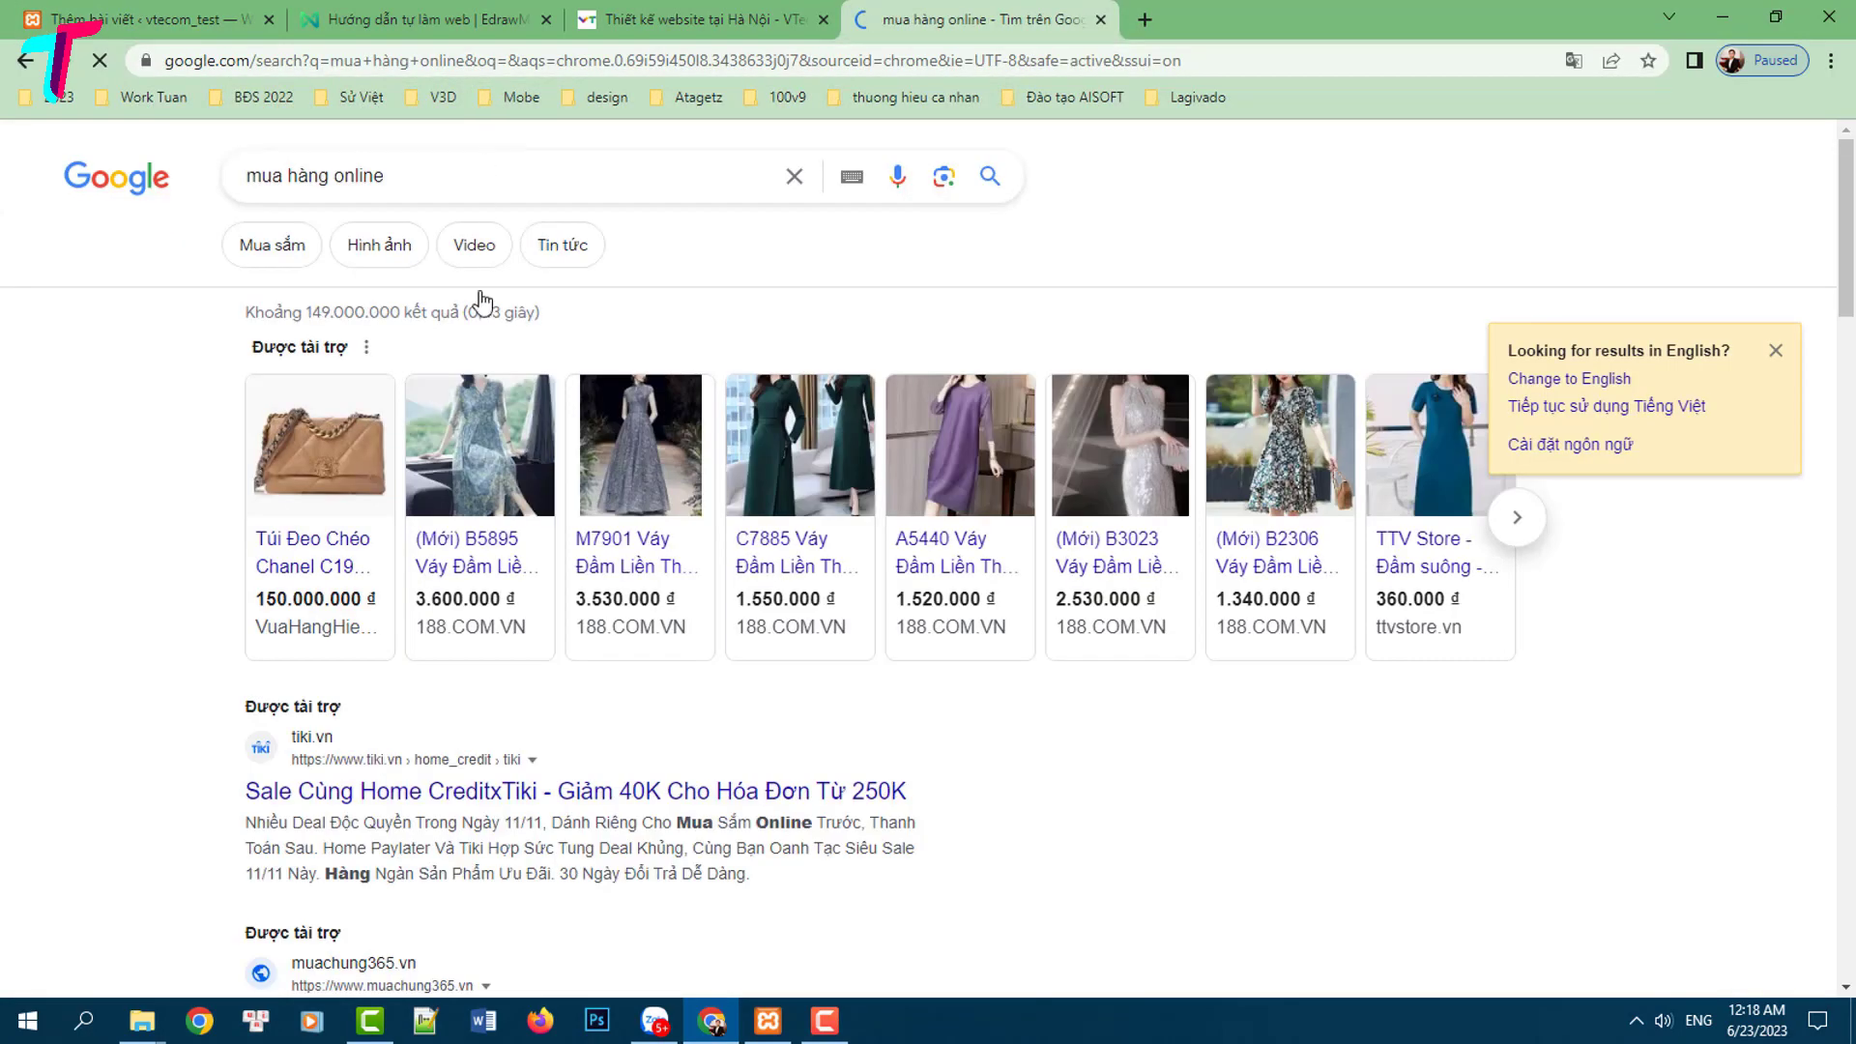
pyautogui.scroll(-5, 474, 580)
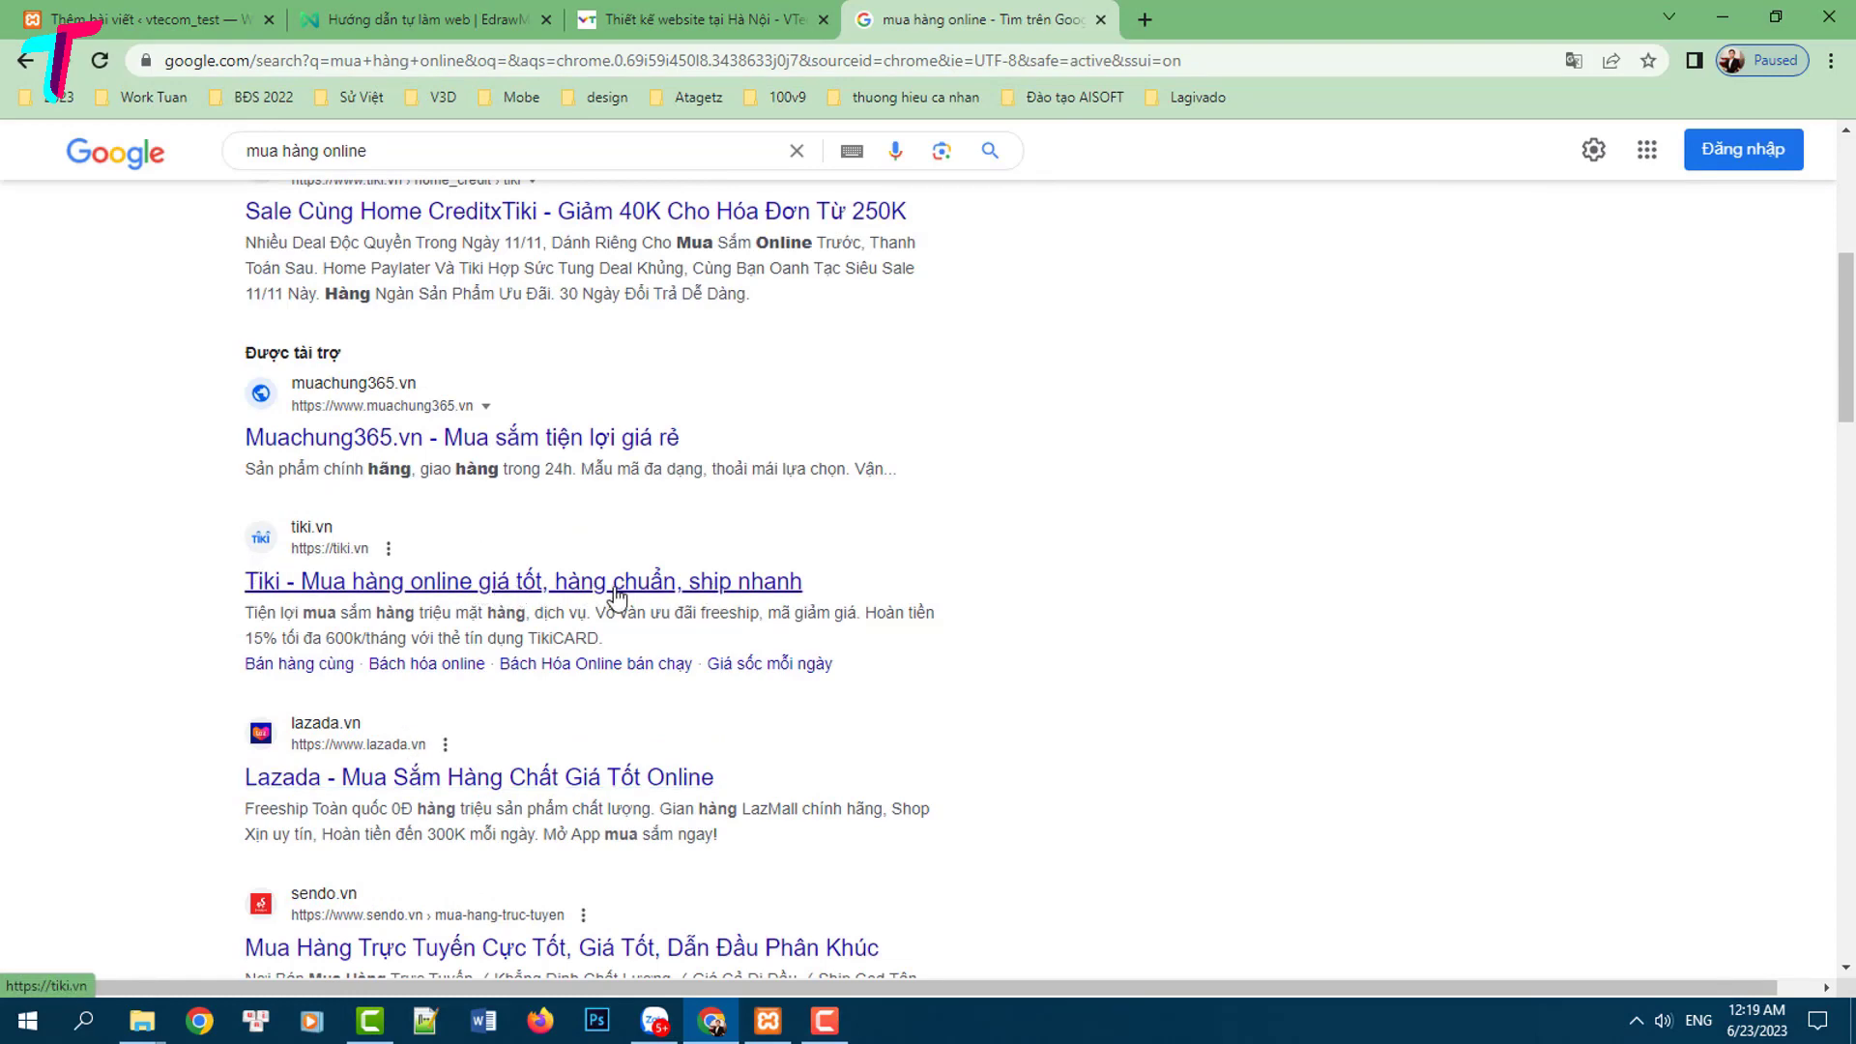
# Return to the post editor and examine the SEO analysis problems about the keyphrase in the SEO title and the meta description length
pyautogui.hotkey('ctrl', '1')
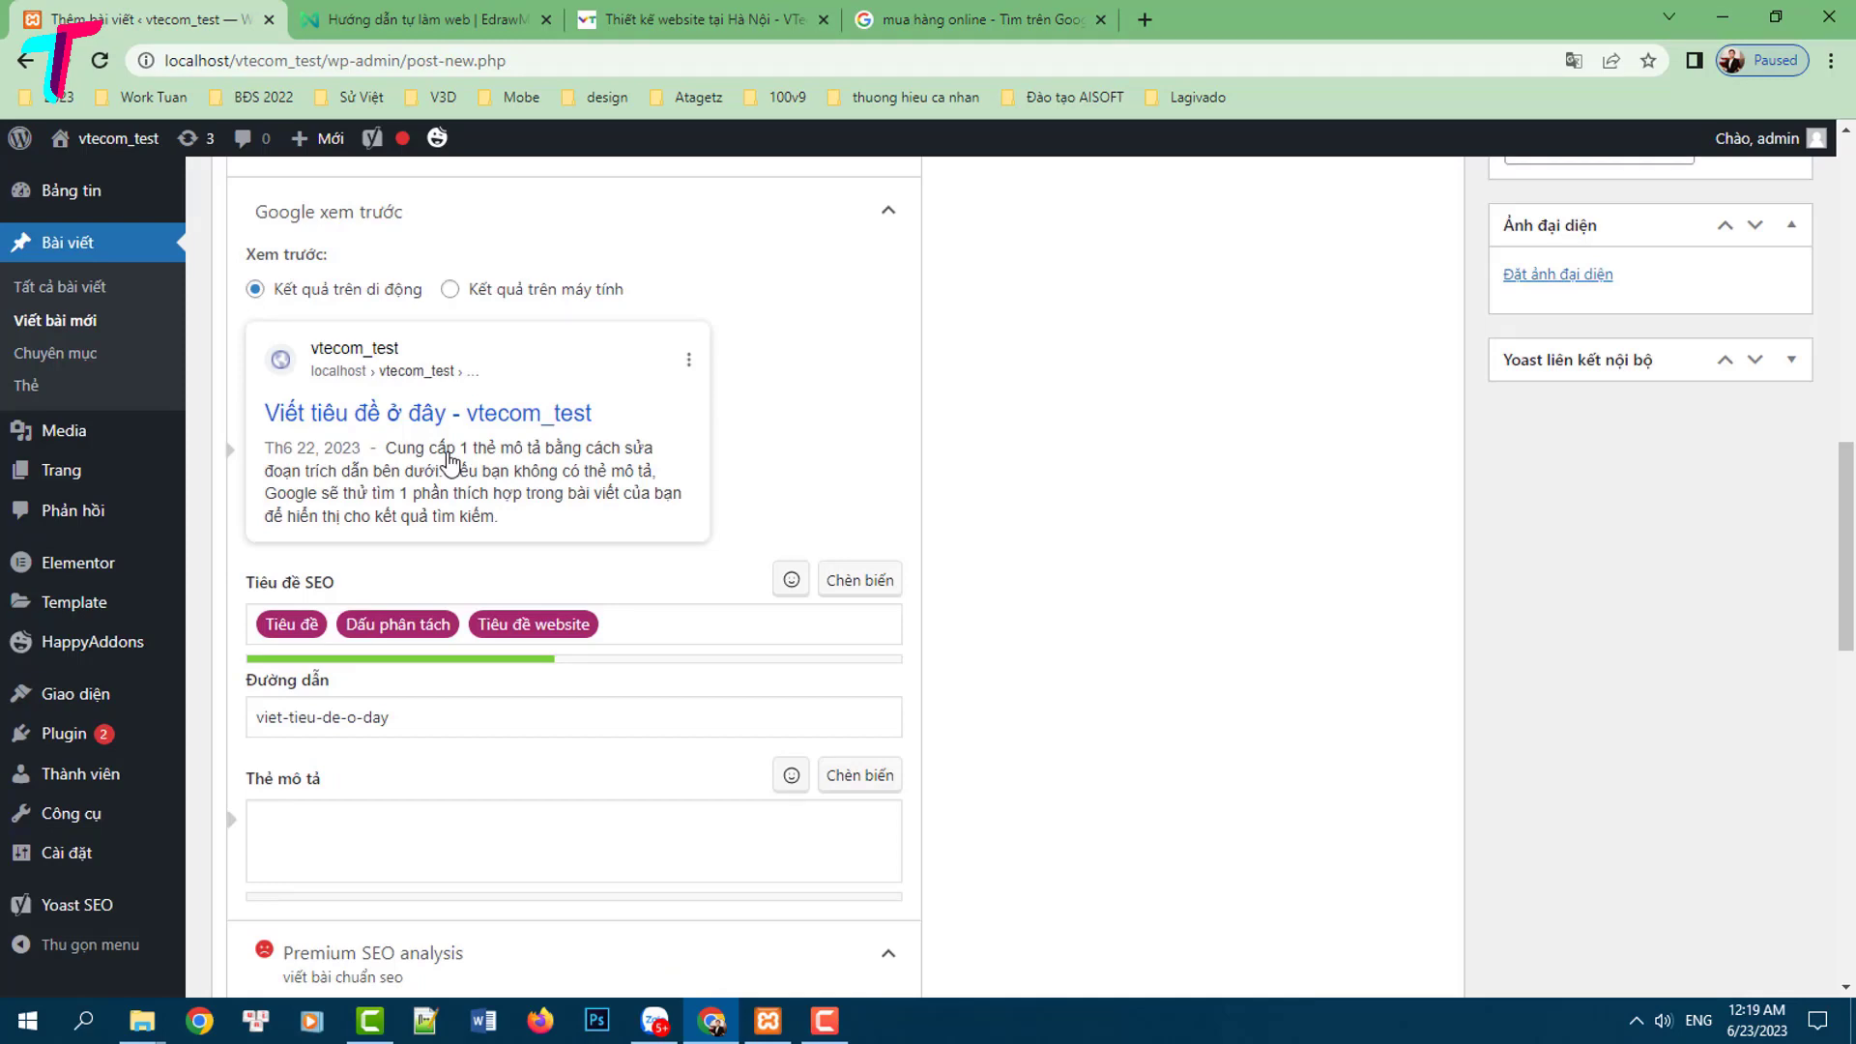
pyautogui.scroll(-10, 448, 461)
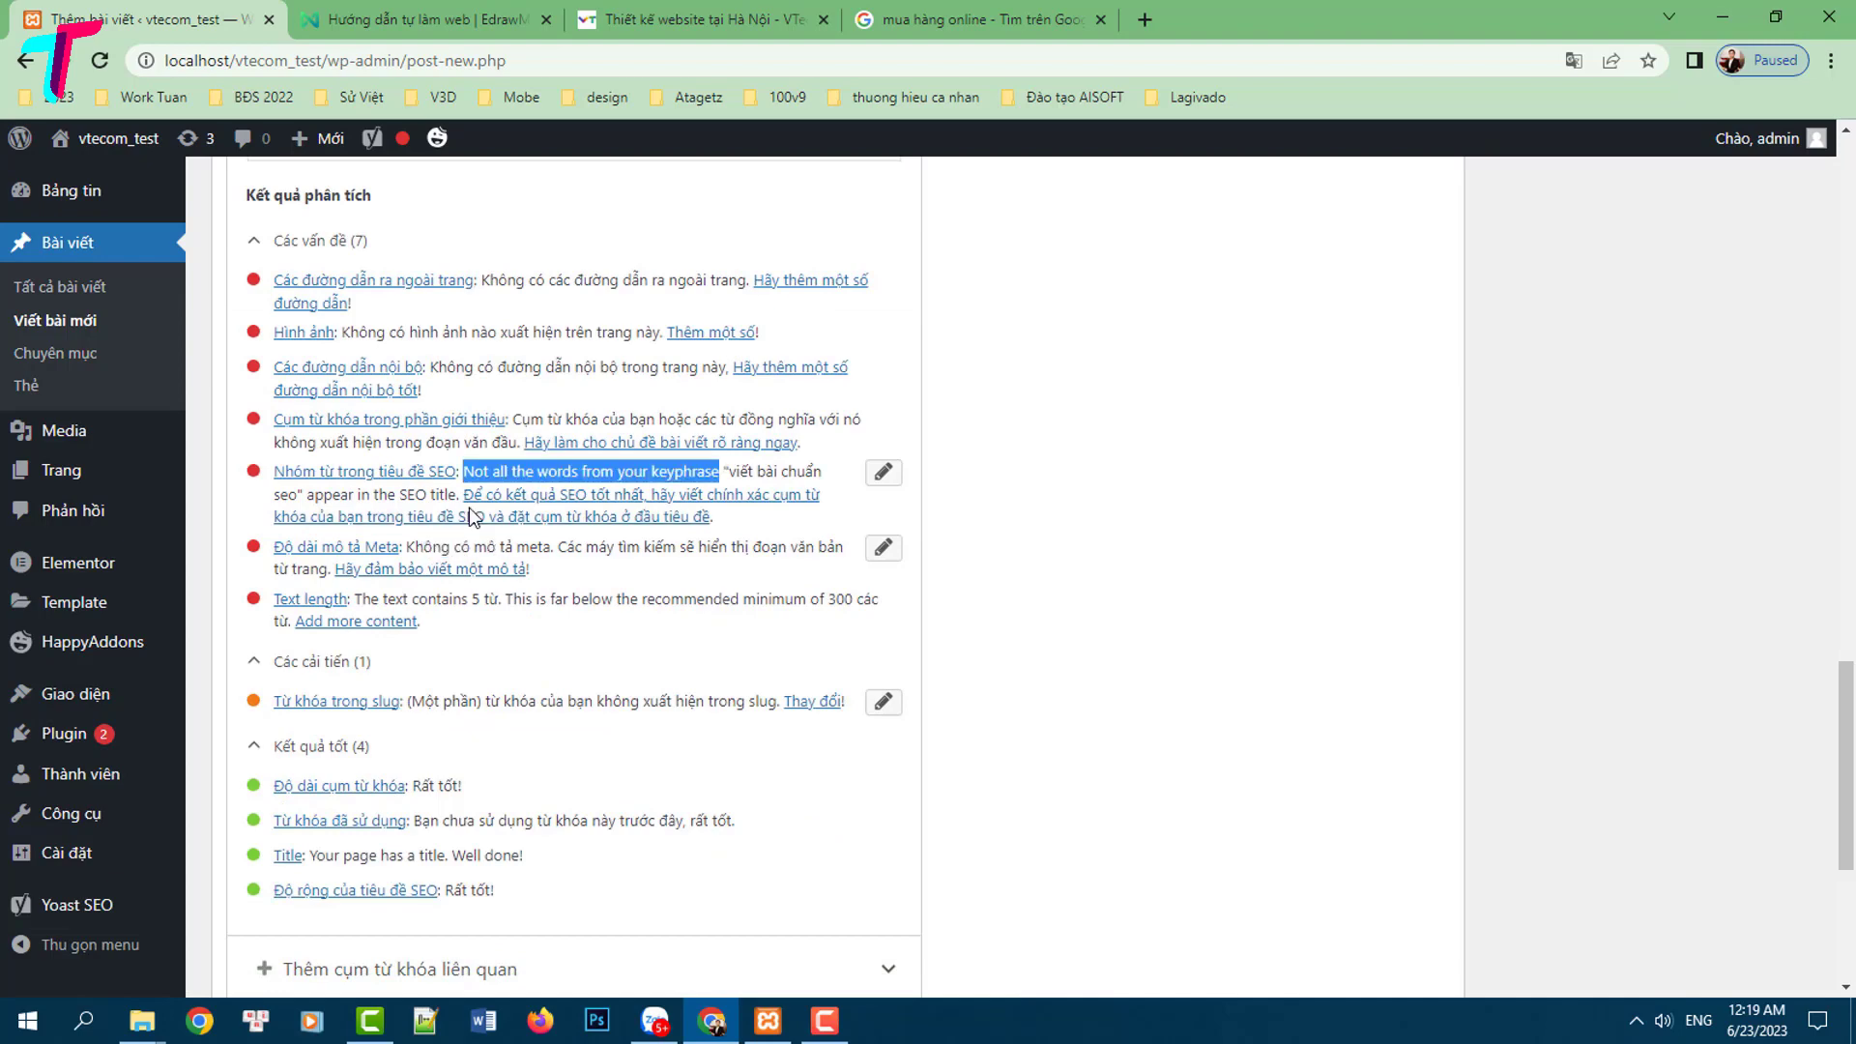
pyautogui.scroll(10, 484, 532)
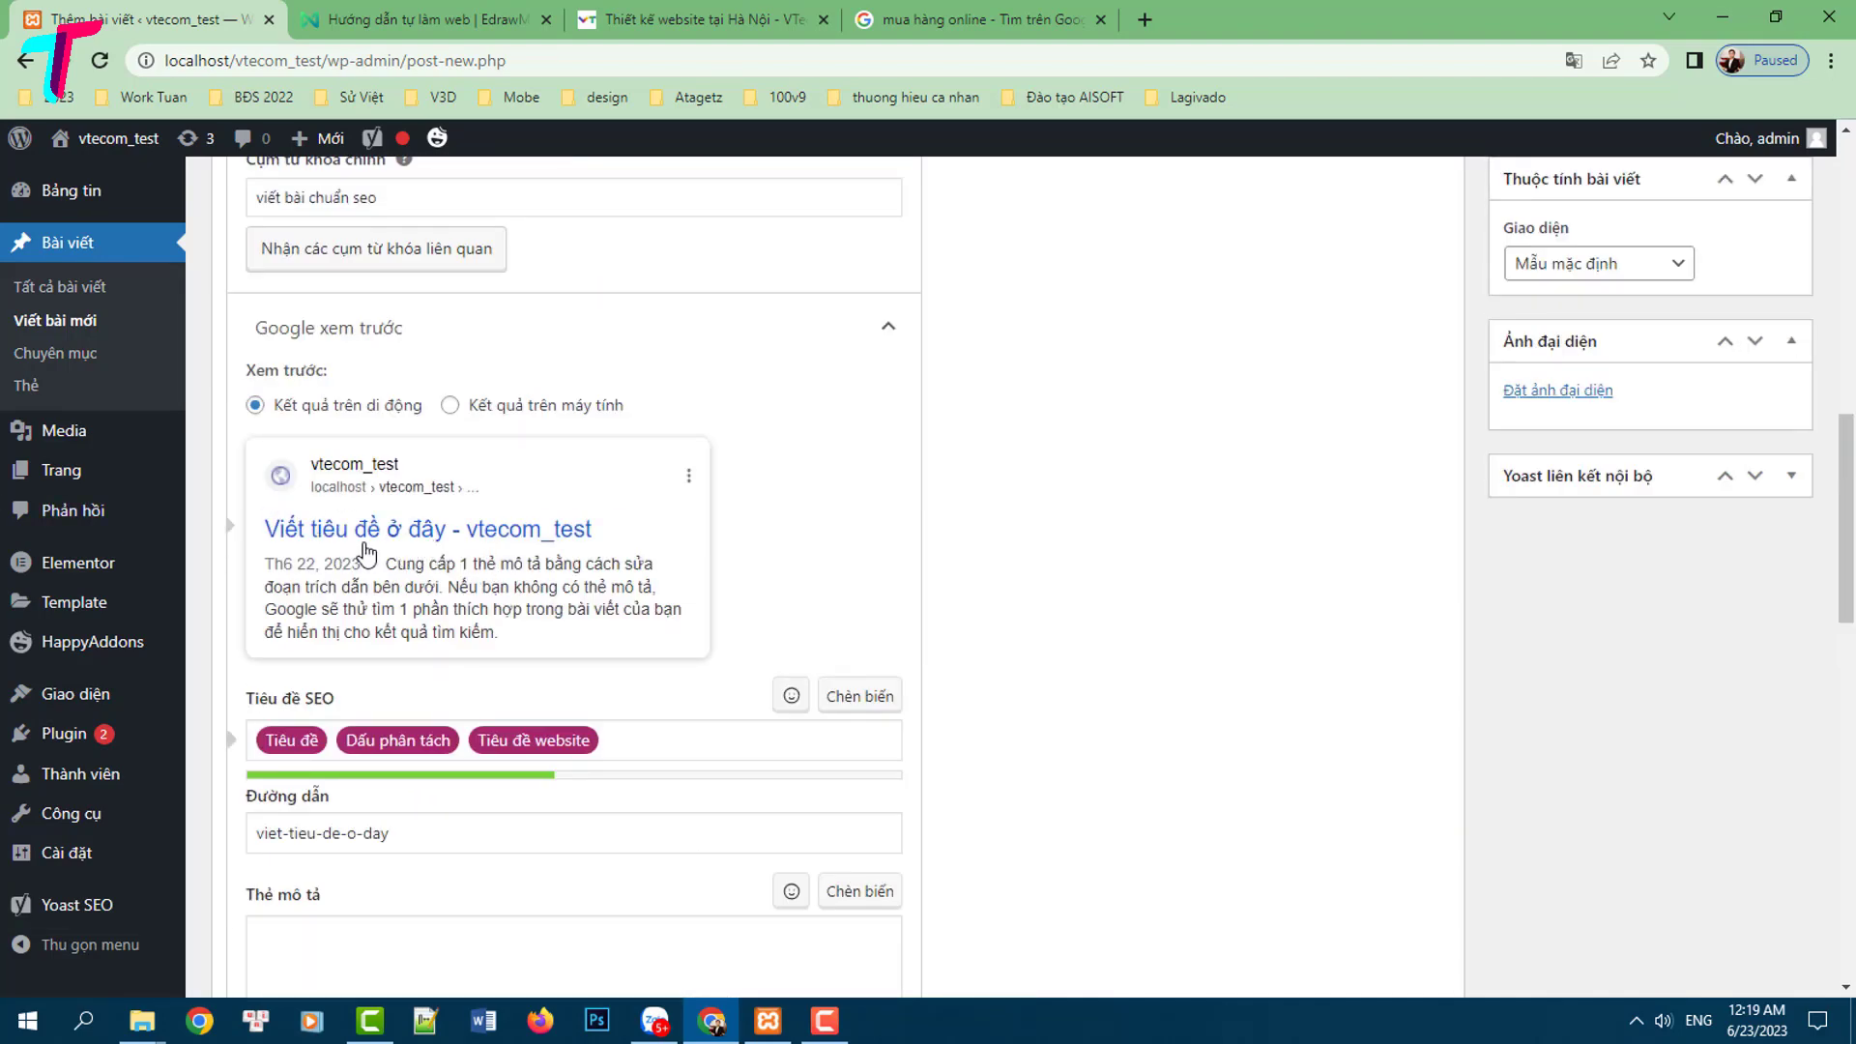
pyautogui.scroll(-10, 364, 566)
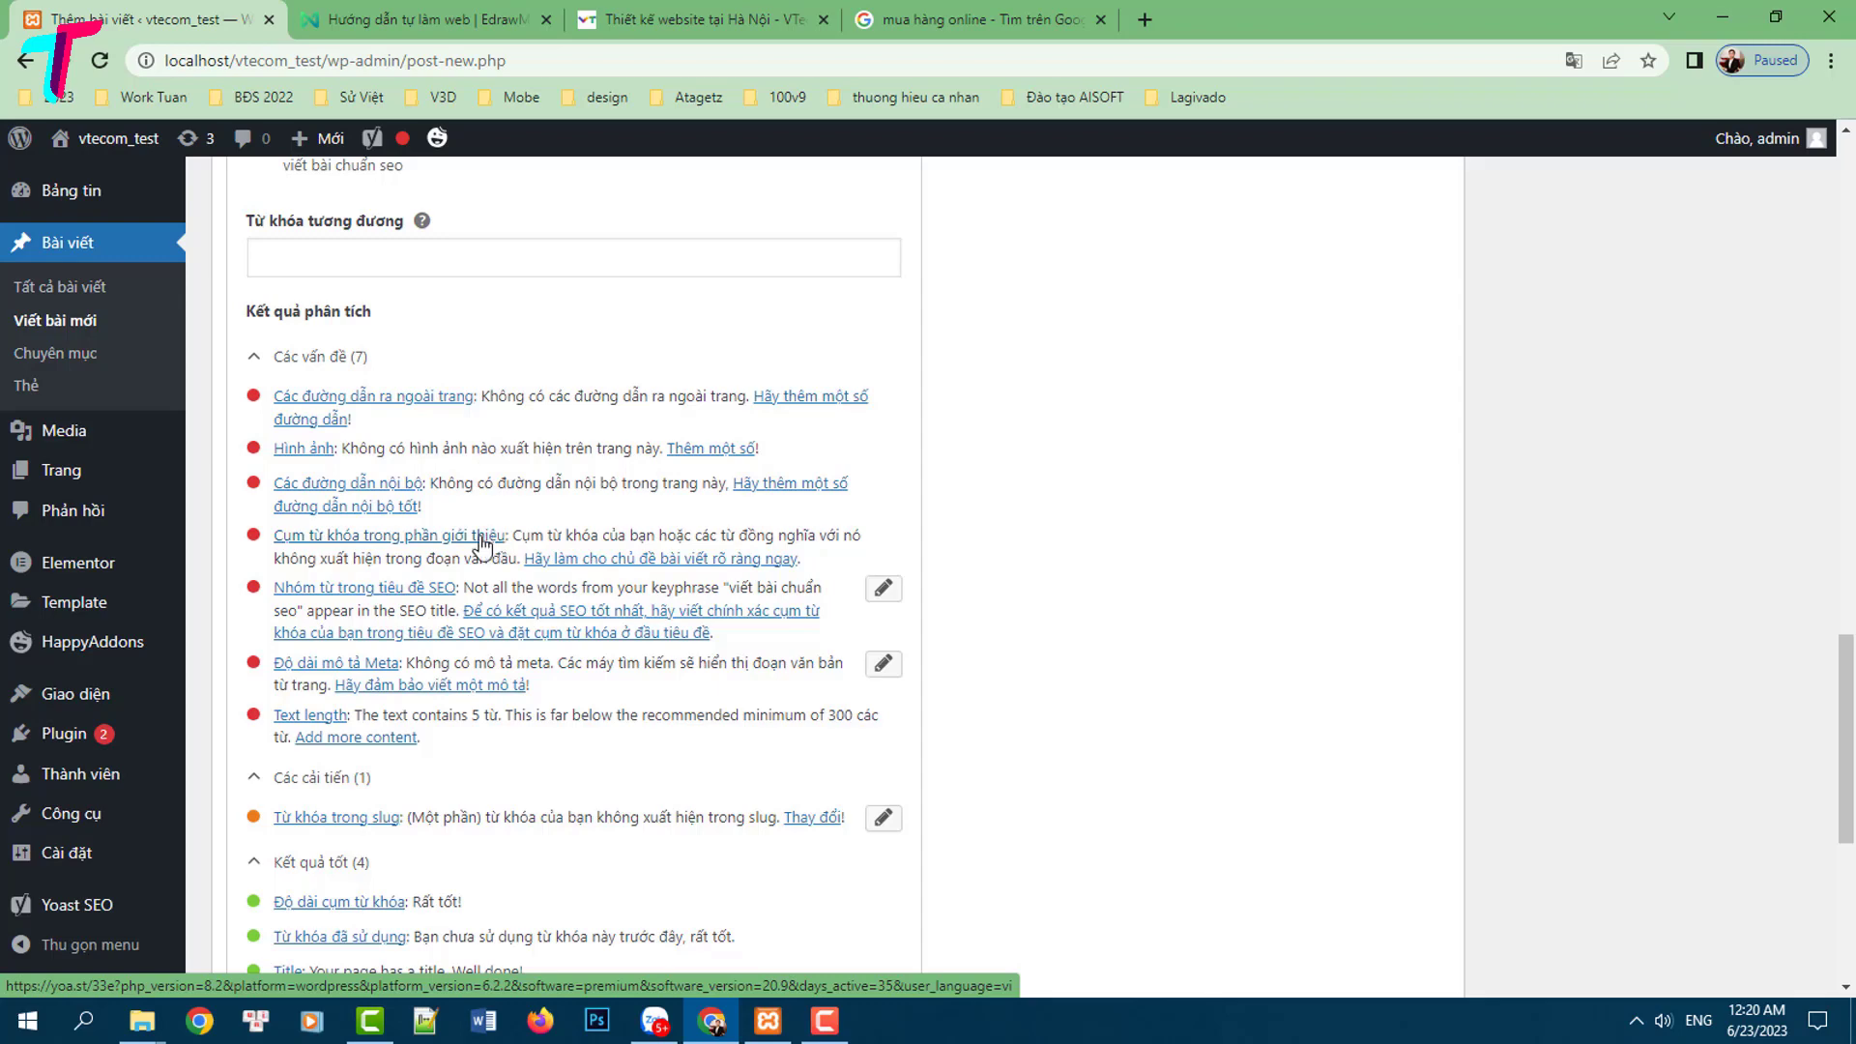
pyautogui.scroll(-1, 317, 698)
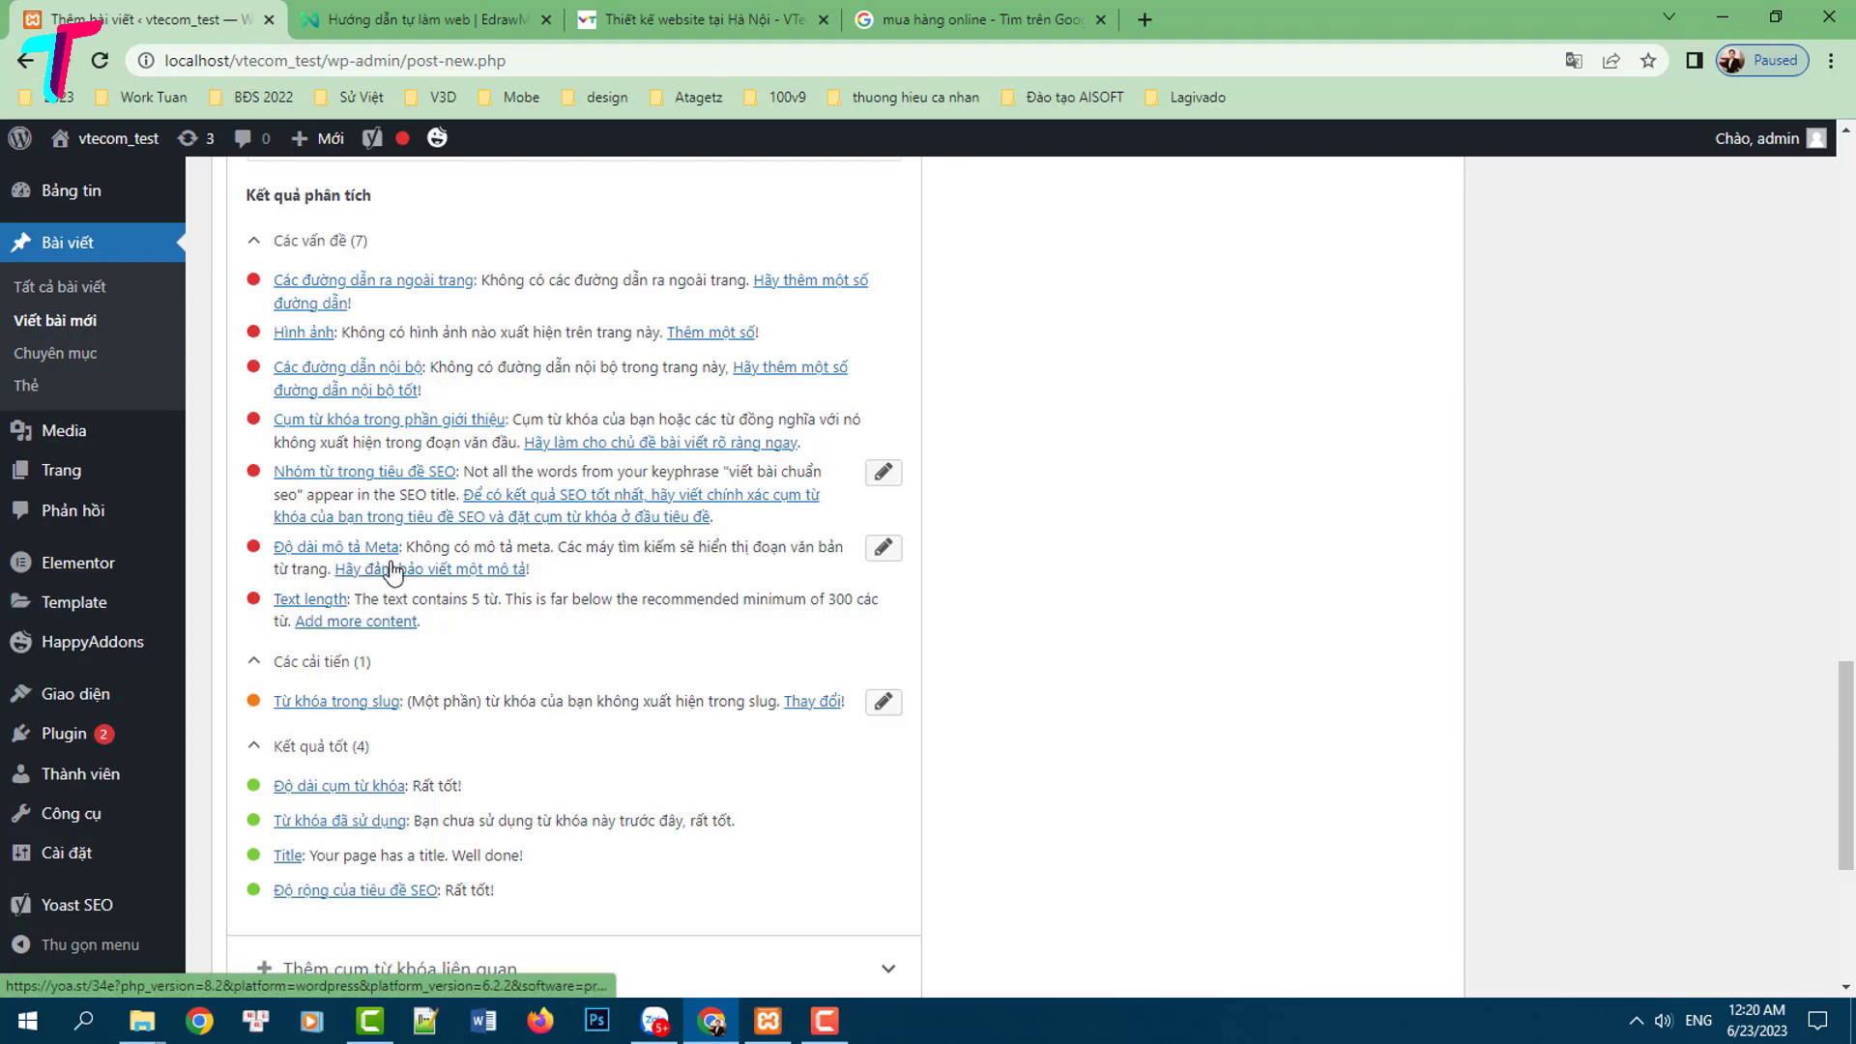
pyautogui.moveTo(407, 548); pyautogui.dragTo(566, 548)
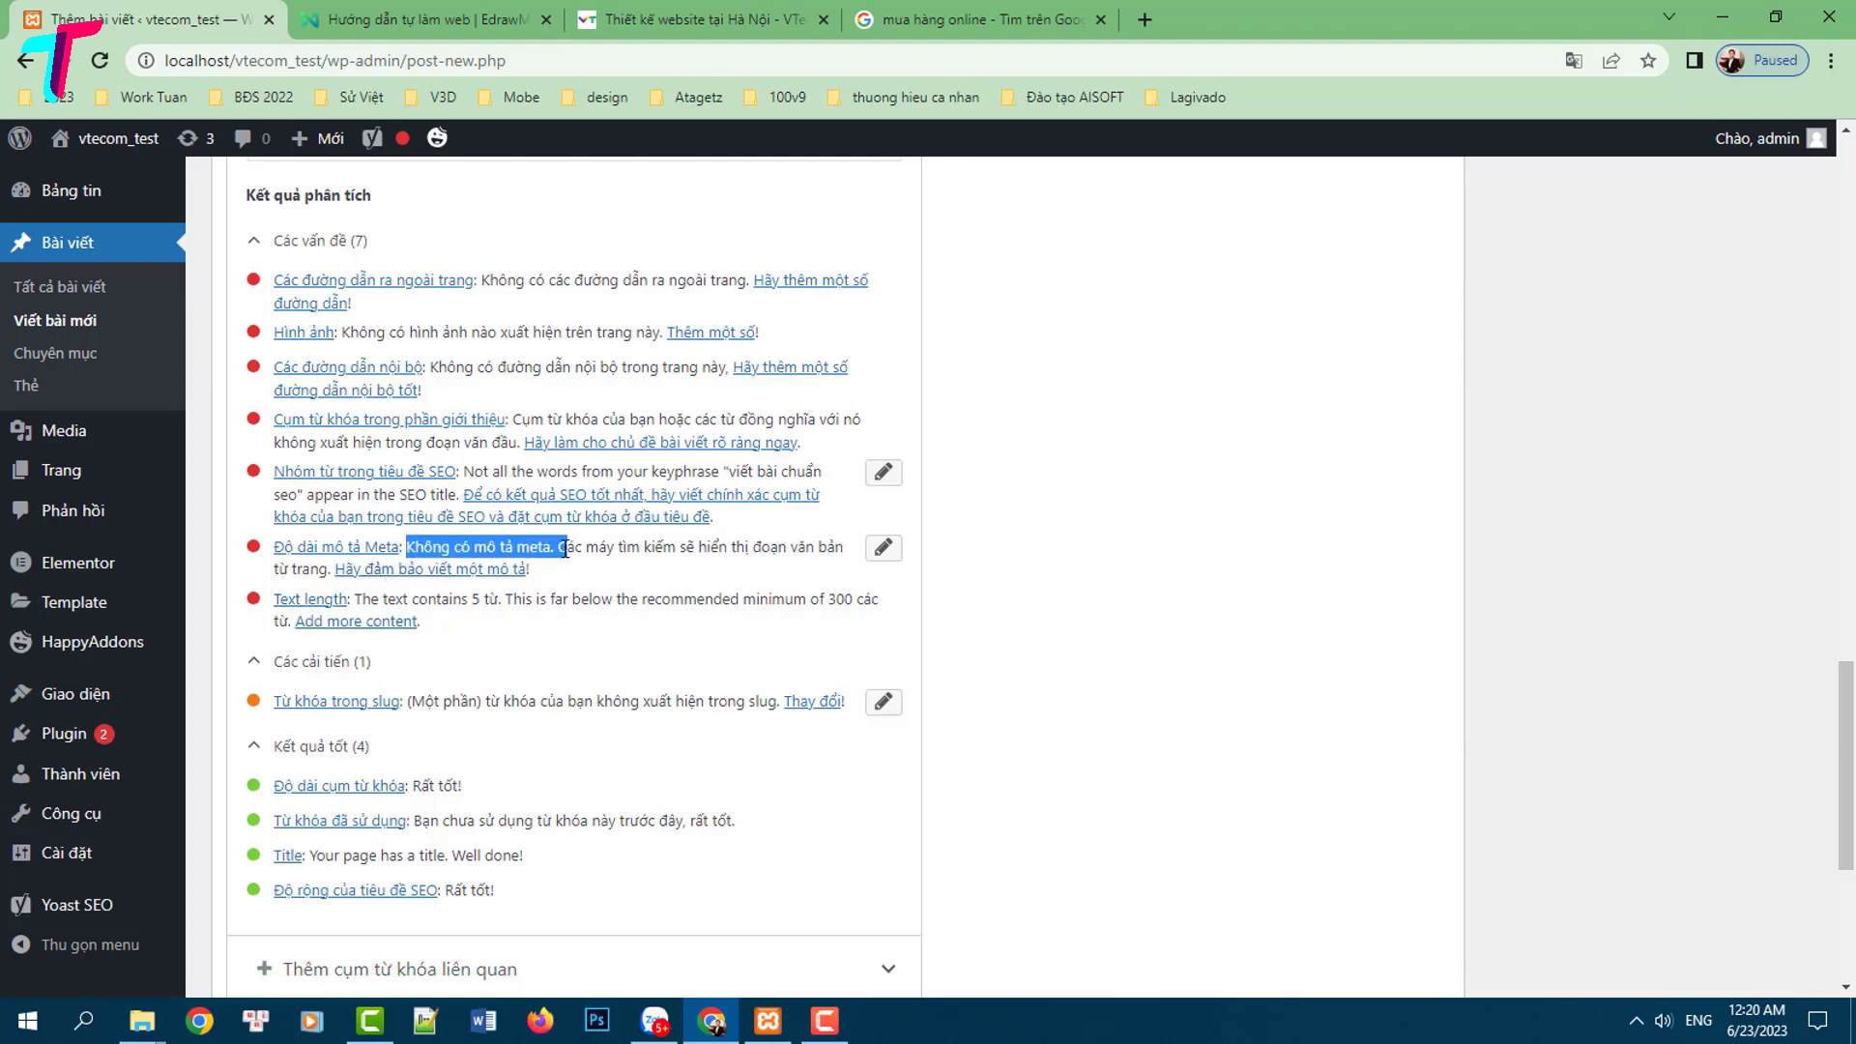
# Enter "Đây là thẻ meta của bài viết" as the meta description and check its length assessment in the SEO analysis
pyautogui.scroll(5, 468, 592)
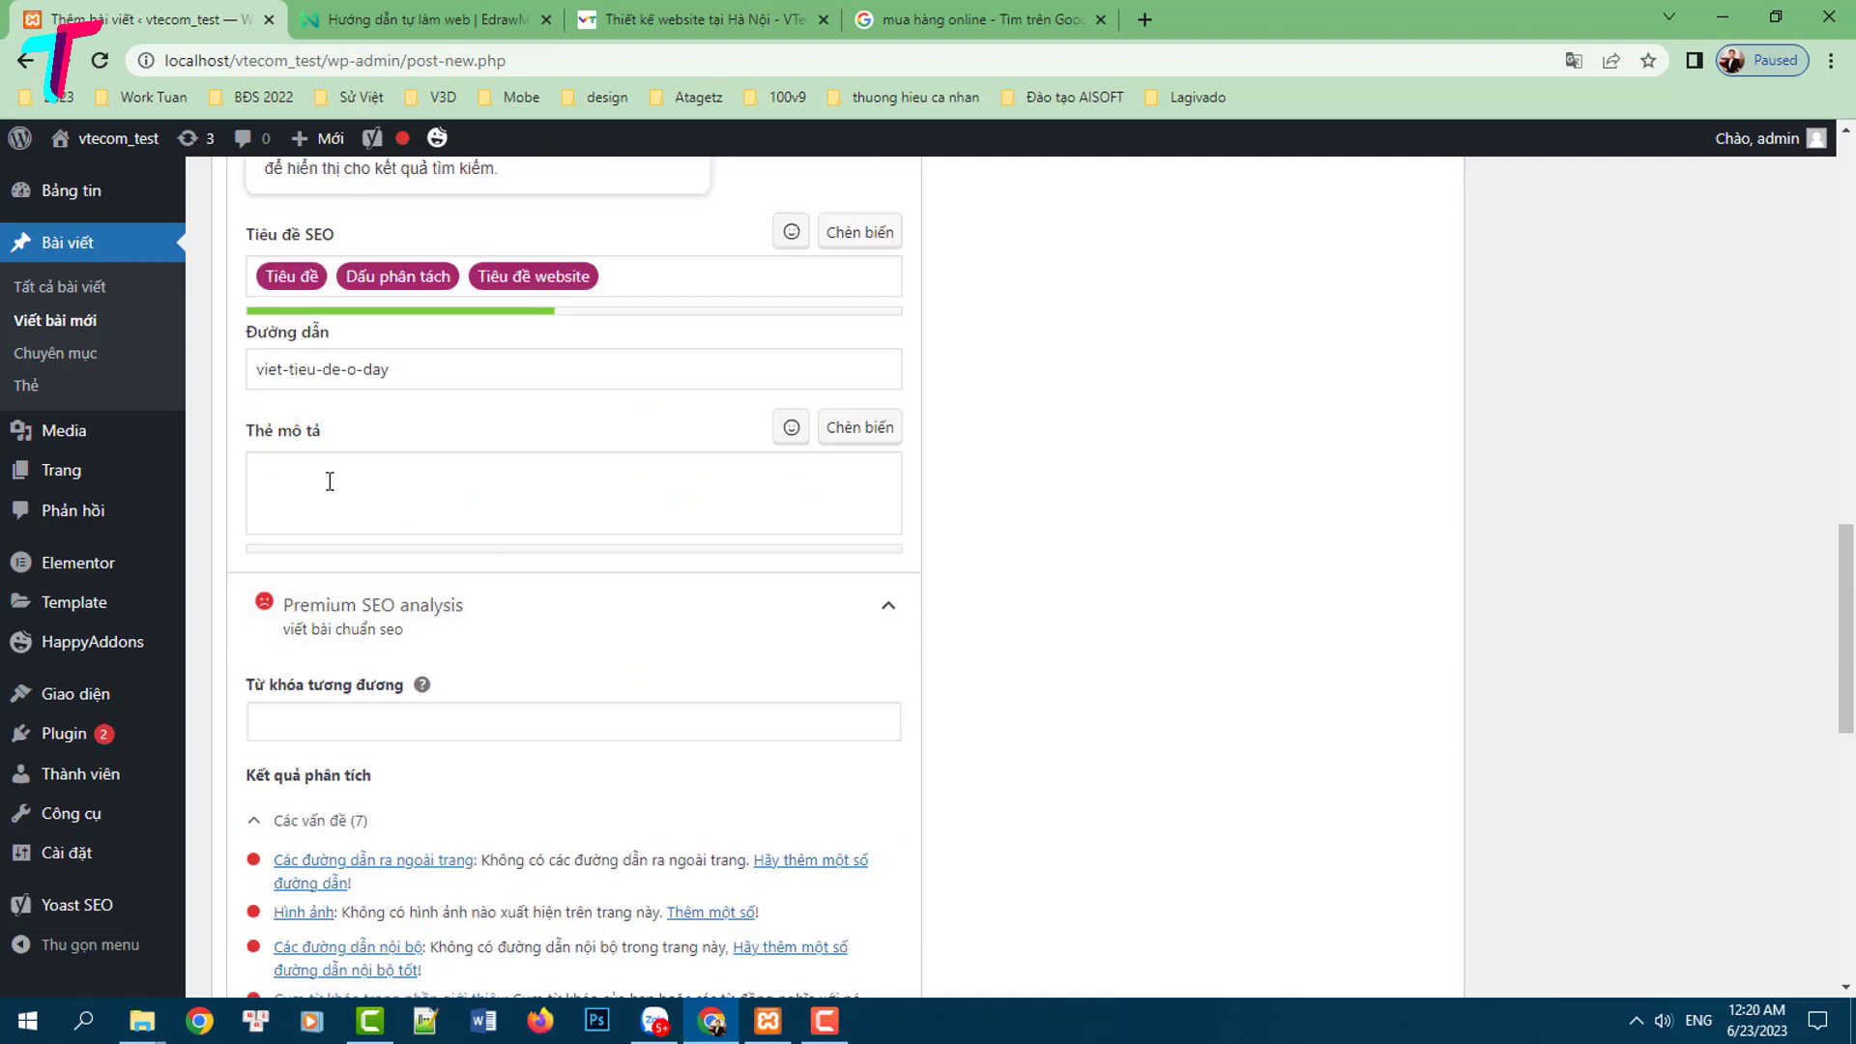
pyautogui.click(334, 474)
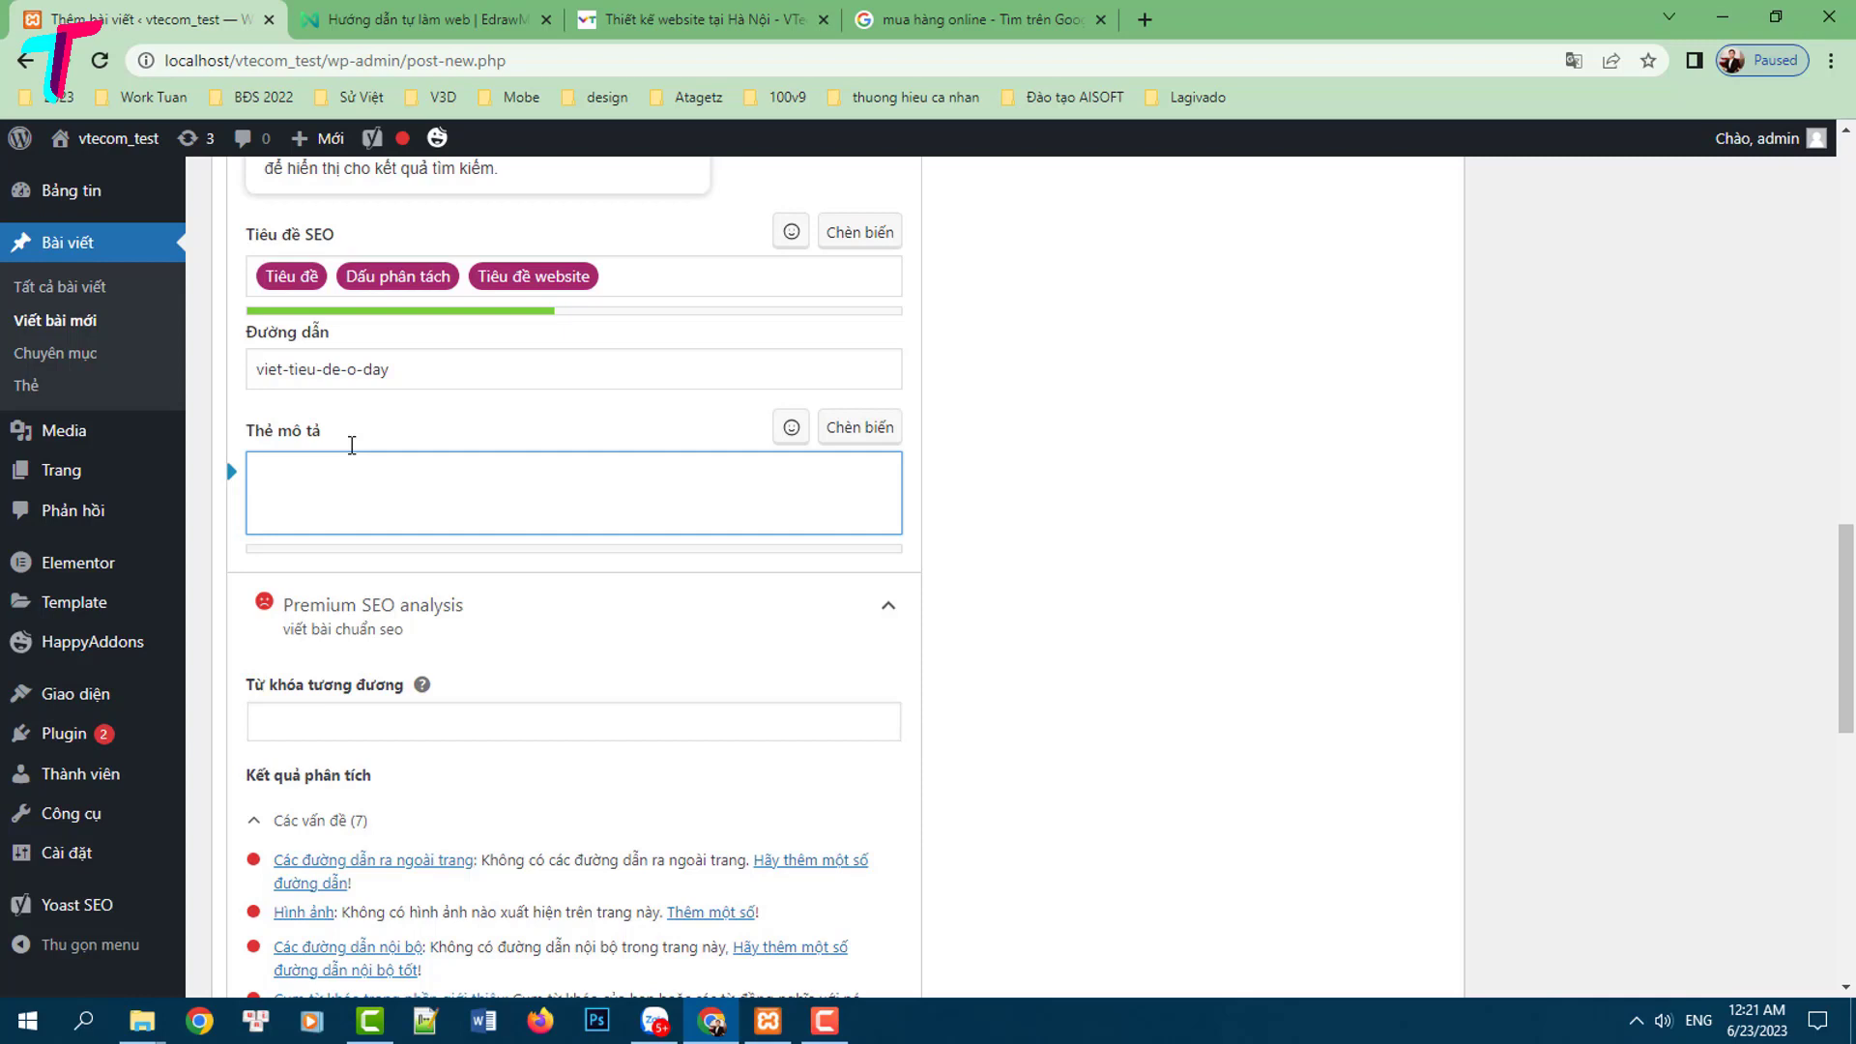
pyautogui.write('Đây là thẻ ')
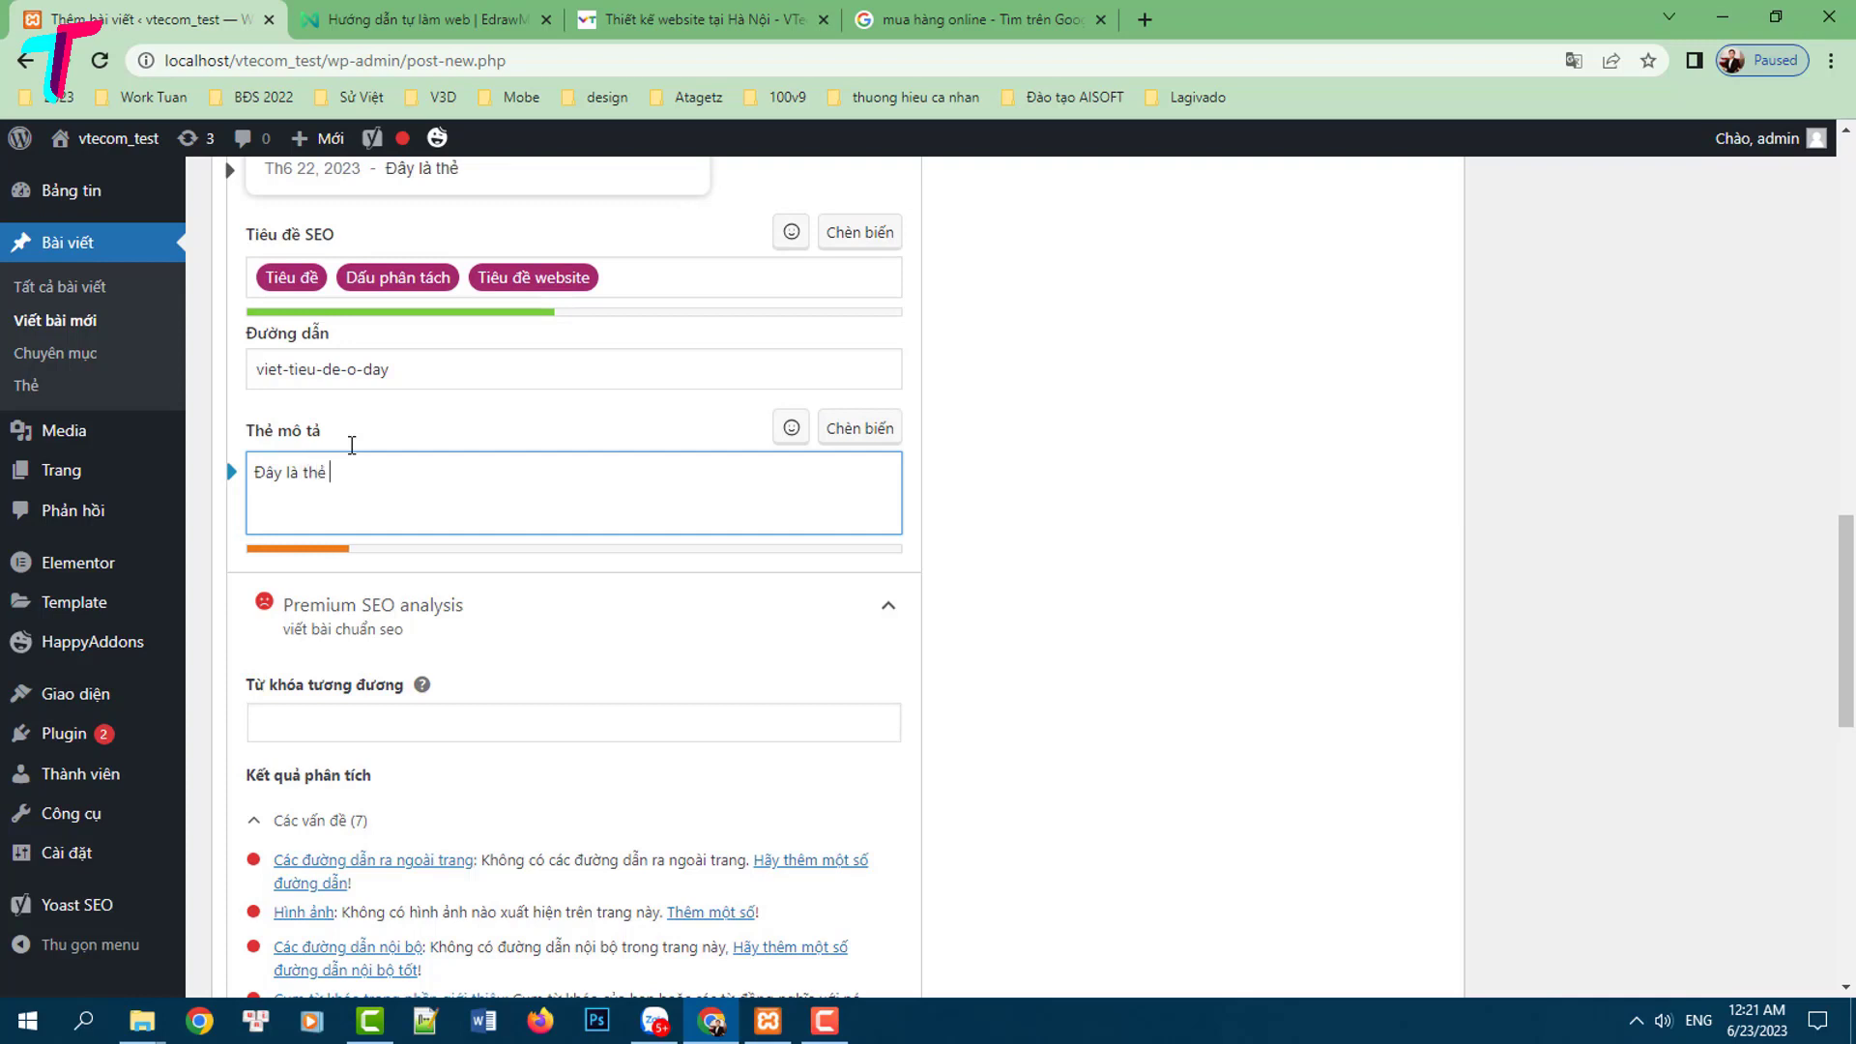
pyautogui.write('meta của bài v')
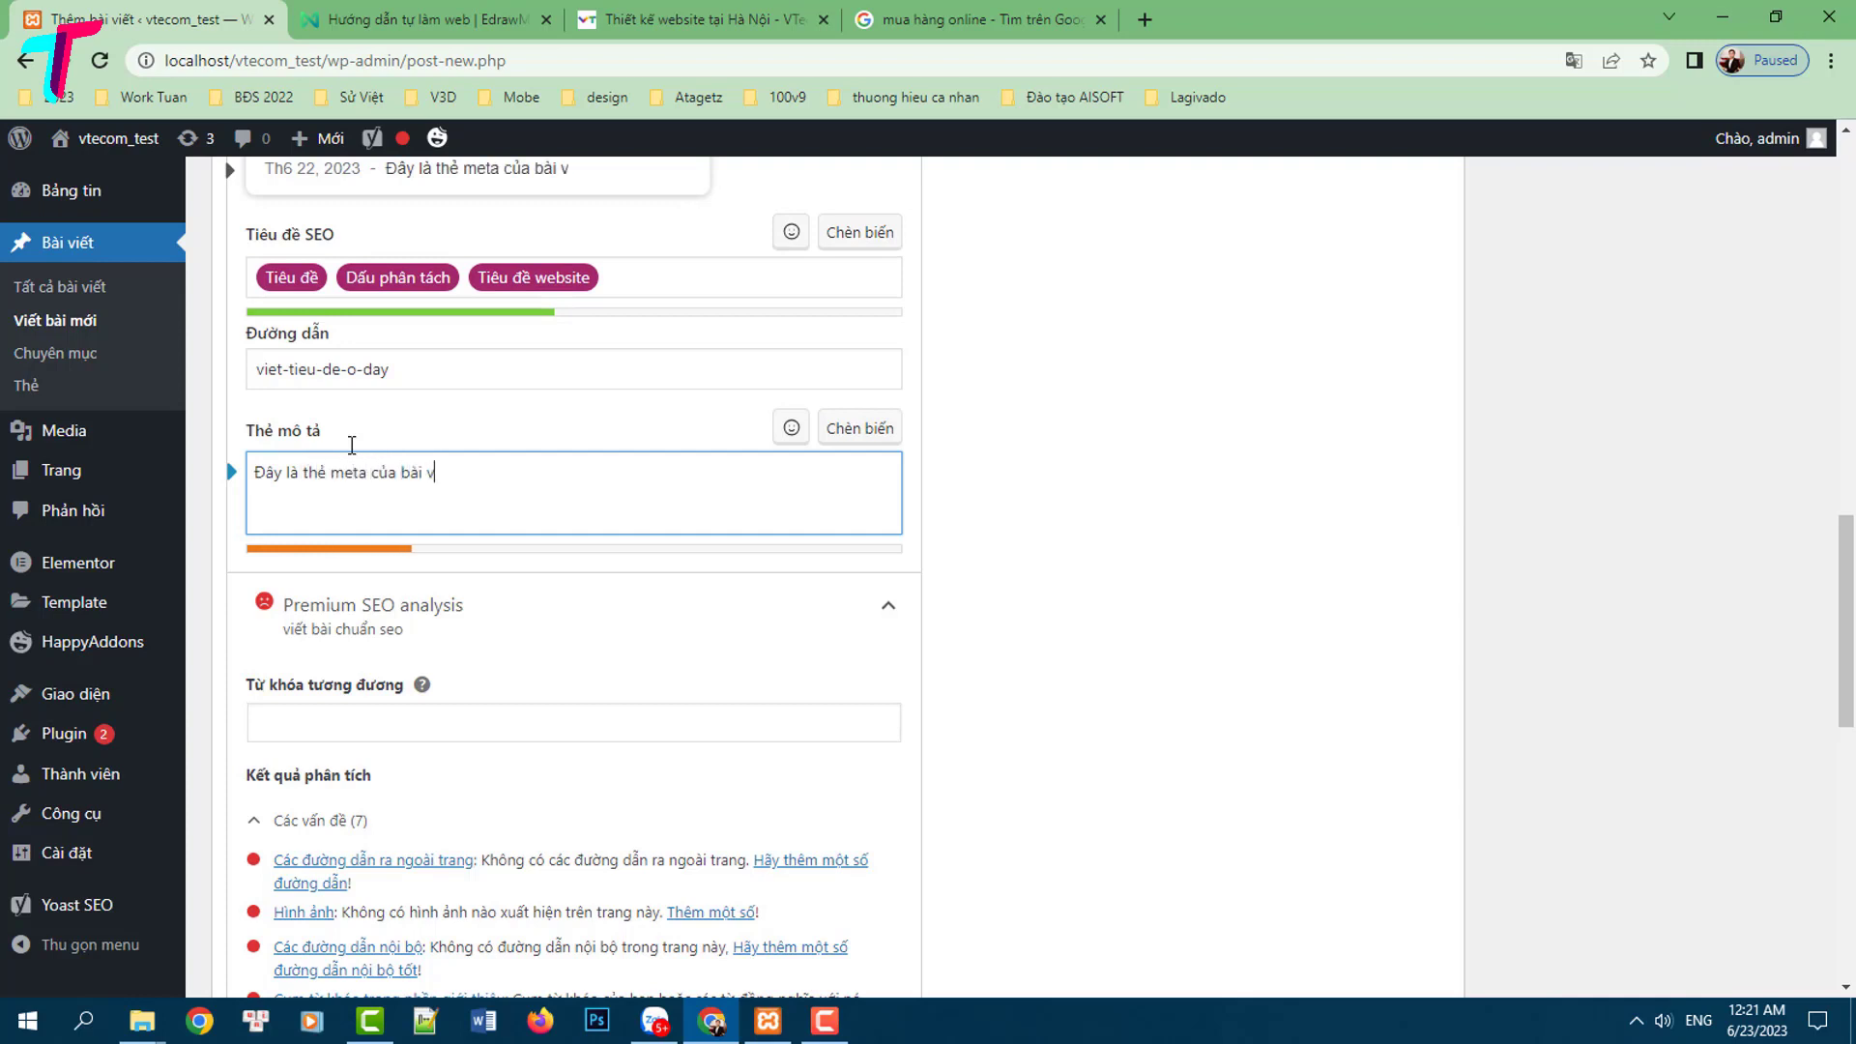
pyautogui.write('iết')
pyautogui.hotkey('ctrl', 'a')
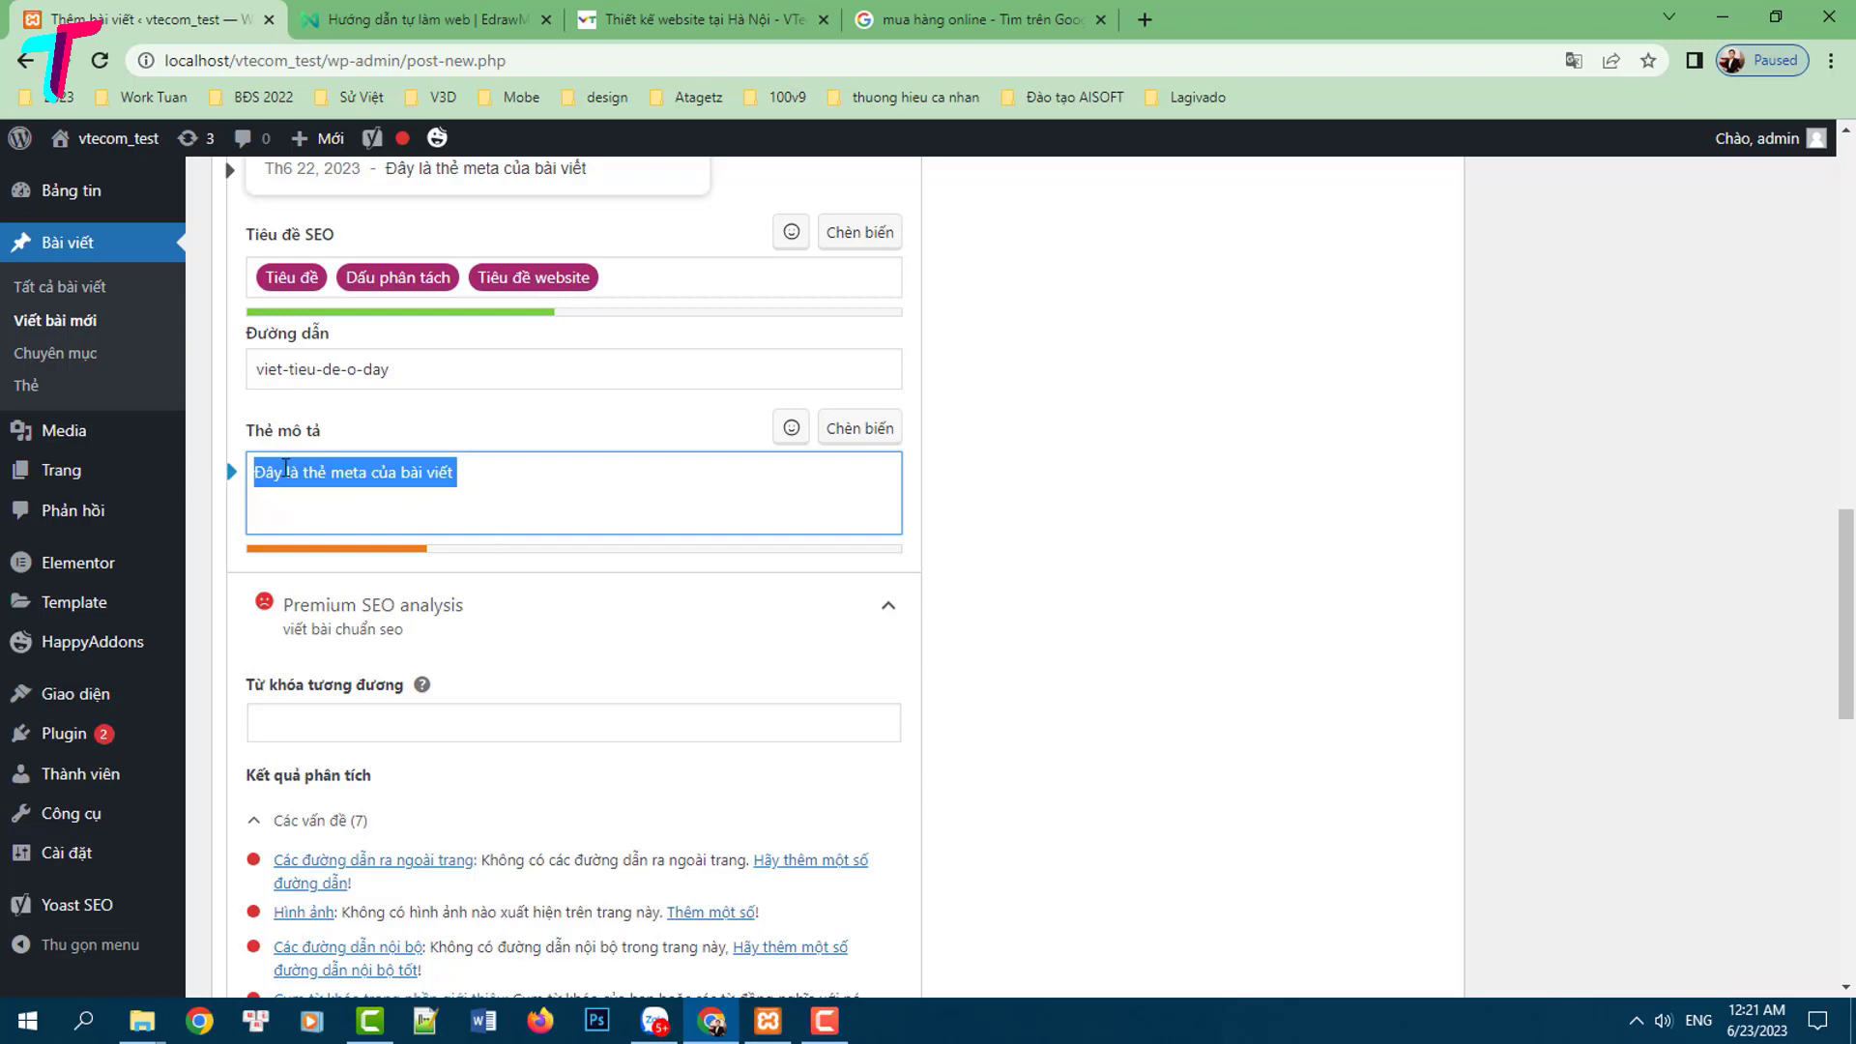
pyautogui.scroll(-10, 366, 474)
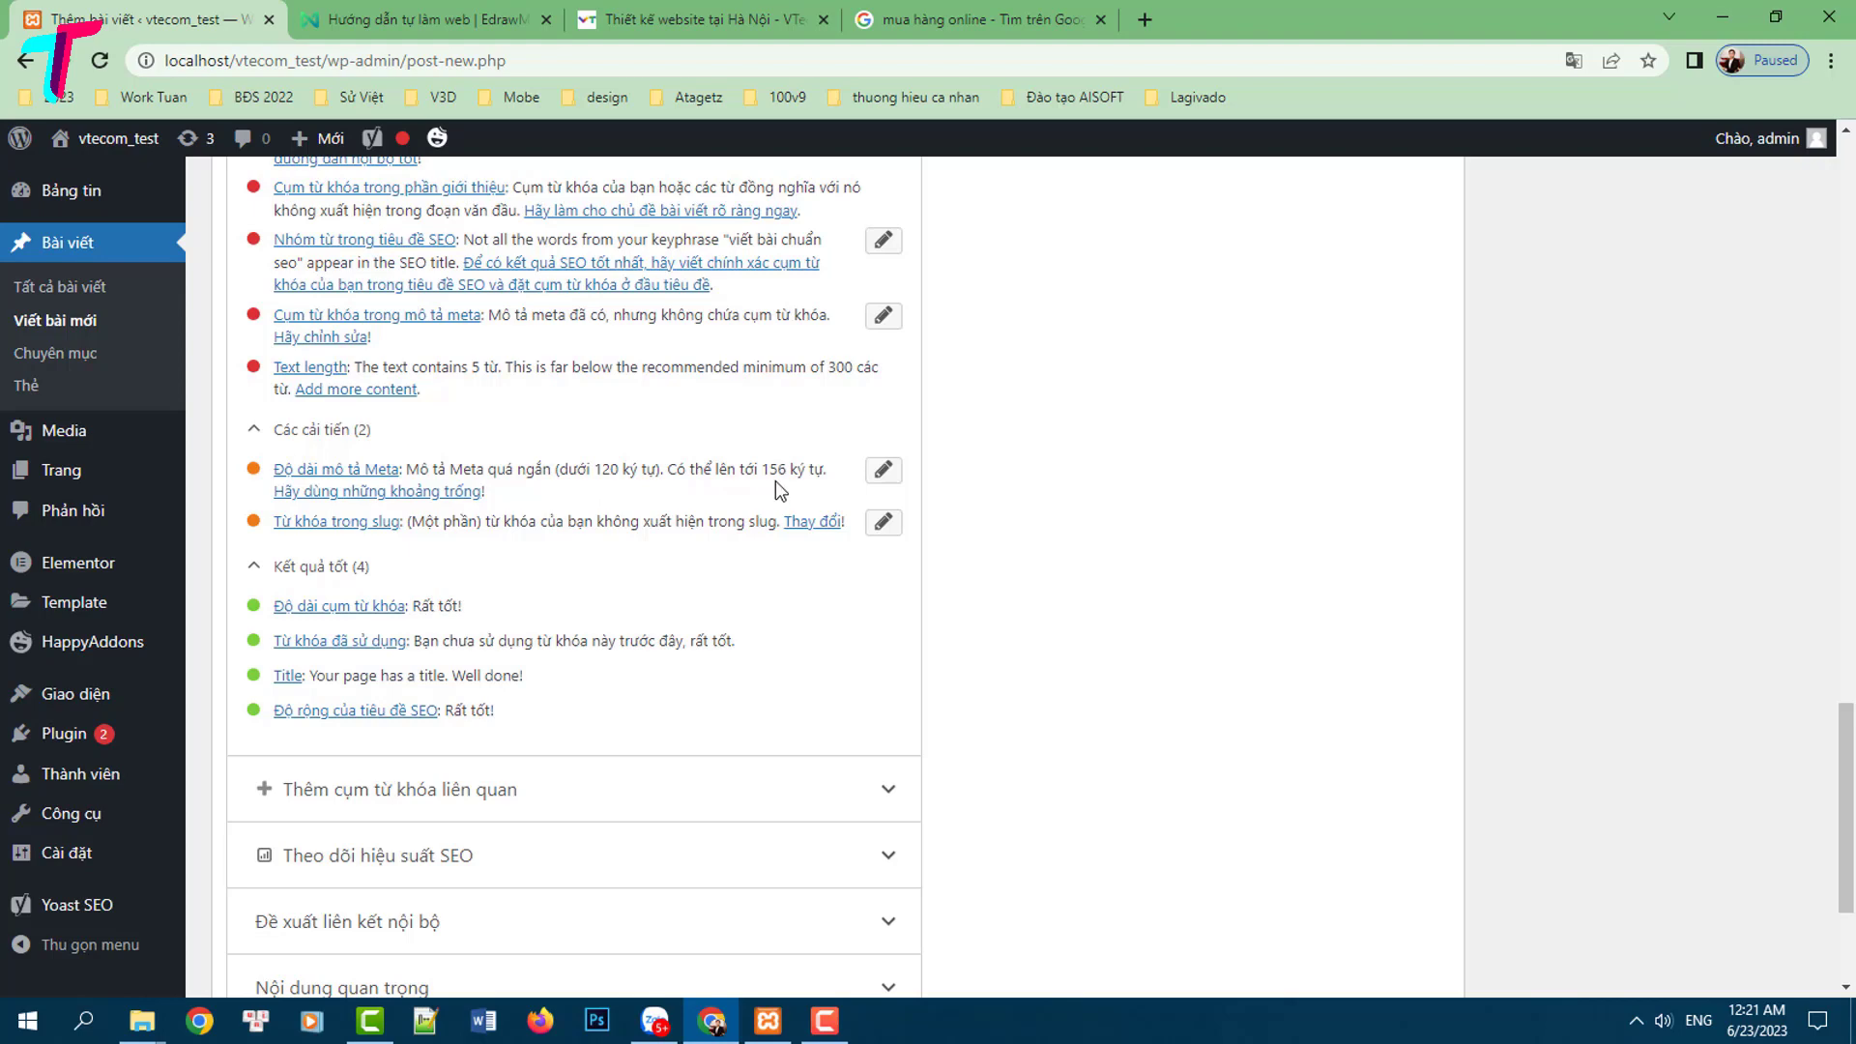
pyautogui.scroll(5, 764, 493)
pyautogui.scroll(5, 741, 493)
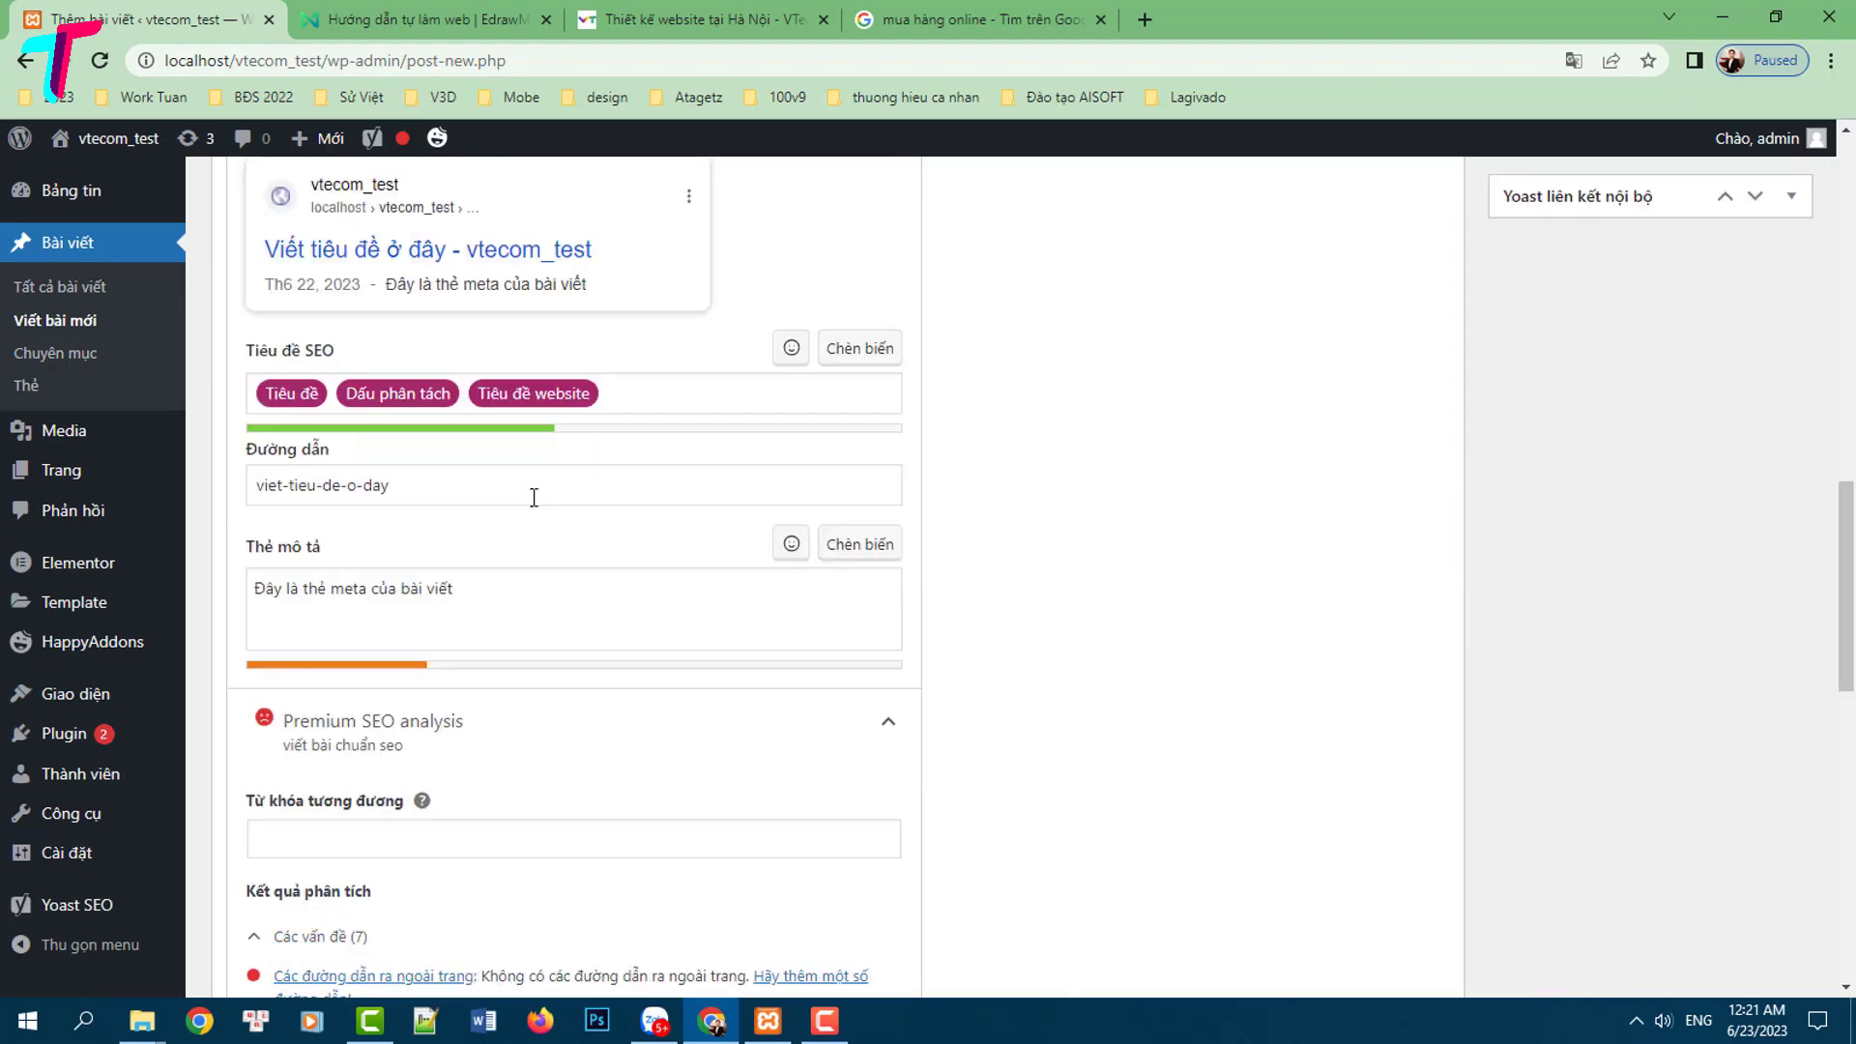
# Lengthen the meta description by appending a copy of its own text, giving "Đây là thẻ meta của bài viết Đây là thẻ meta của bài viế"
pyautogui.scroll(-4, 526, 404)
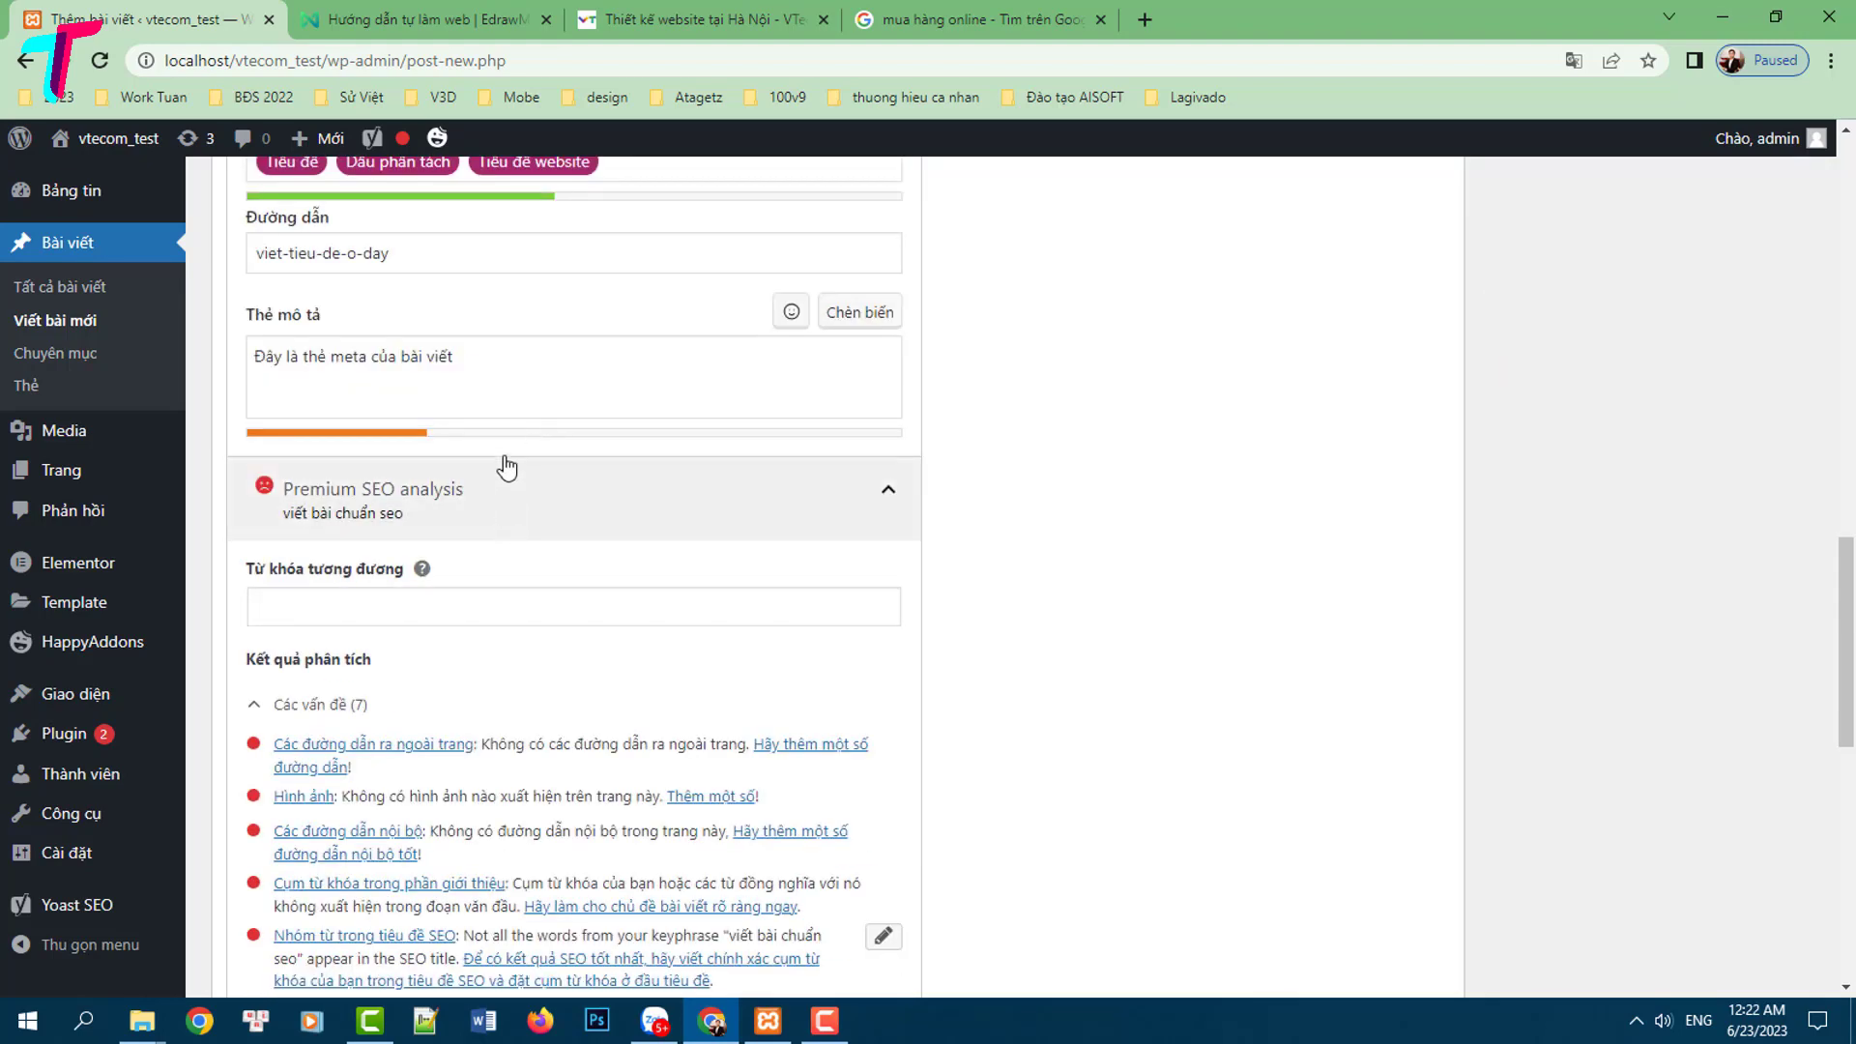
pyautogui.click(207, 350)
pyautogui.hotkey('ctrl', 'a')
pyautogui.click(488, 344)
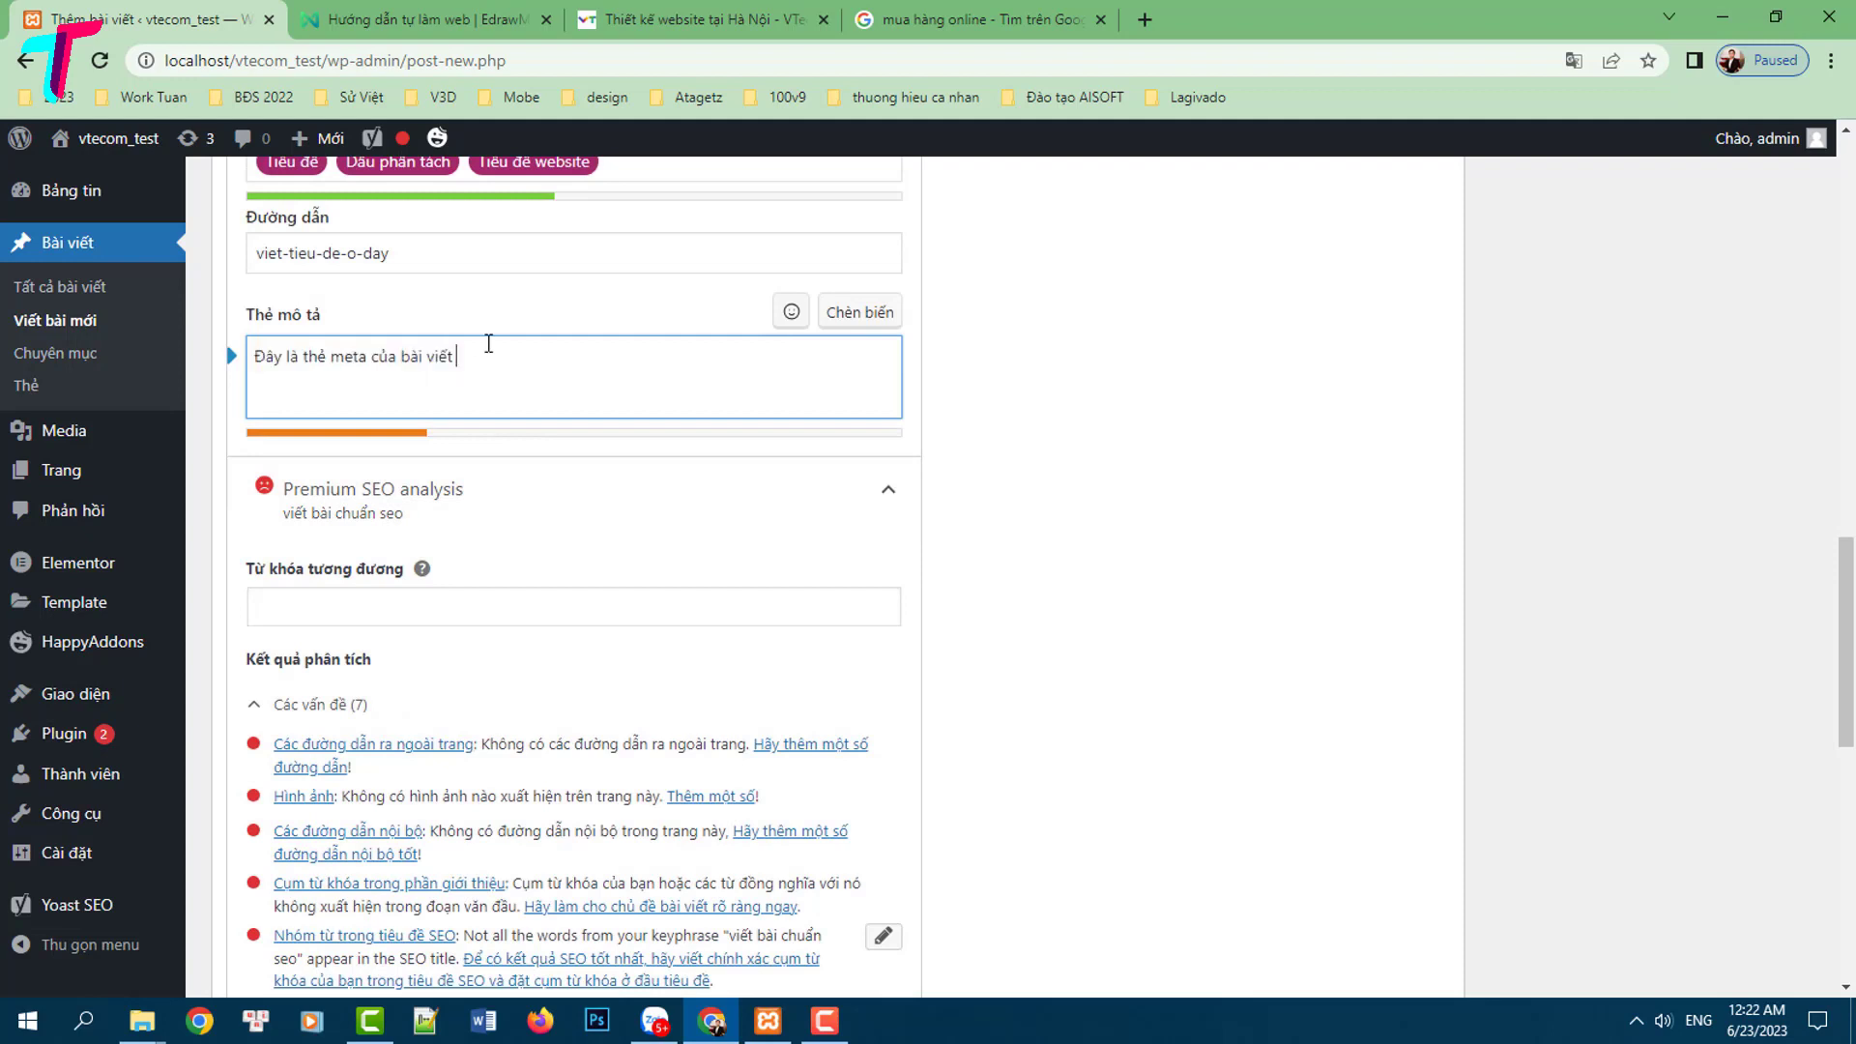
pyautogui.write('cd')
pyautogui.moveTo(449, 355); pyautogui.dragTo(282, 357)
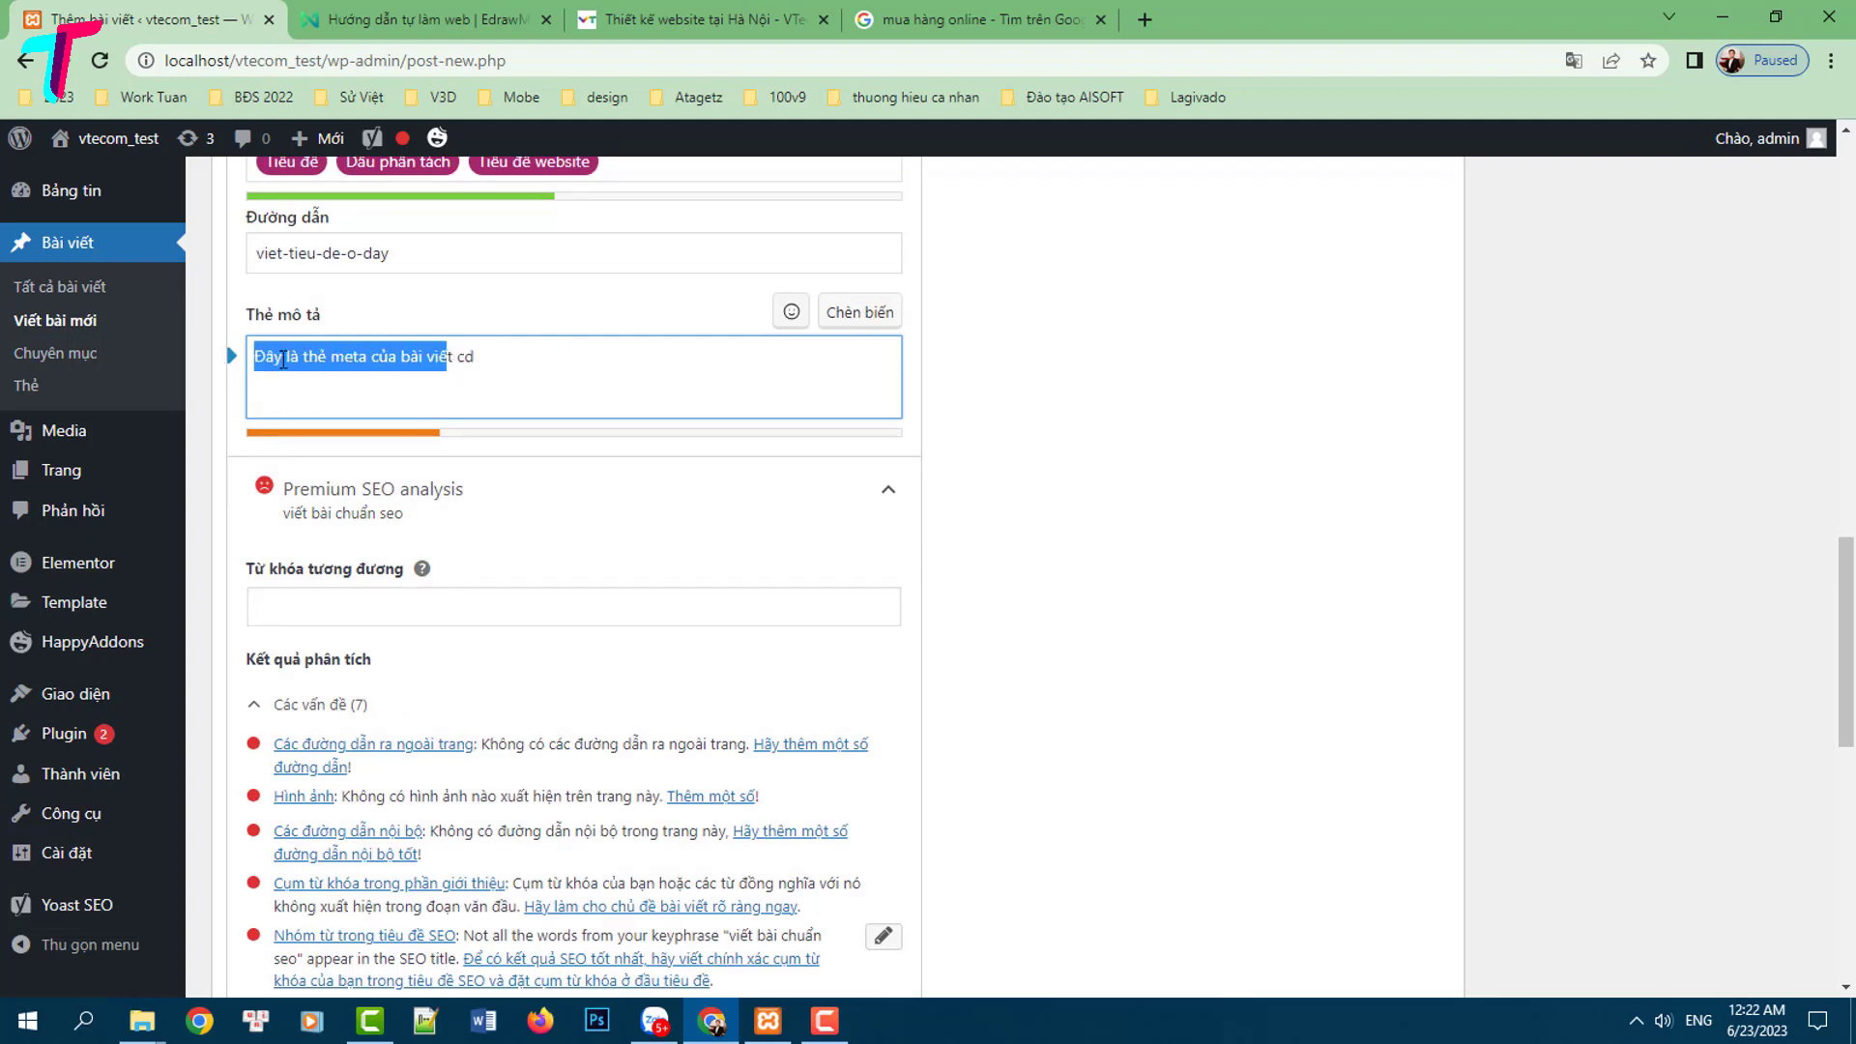
pyautogui.hotkey('ctrl', 'c')
pyautogui.click(486, 343)
pyautogui.press('BackSpace')
pyautogui.press('BackSpace')
pyautogui.hotkey('ctrl', 'v')
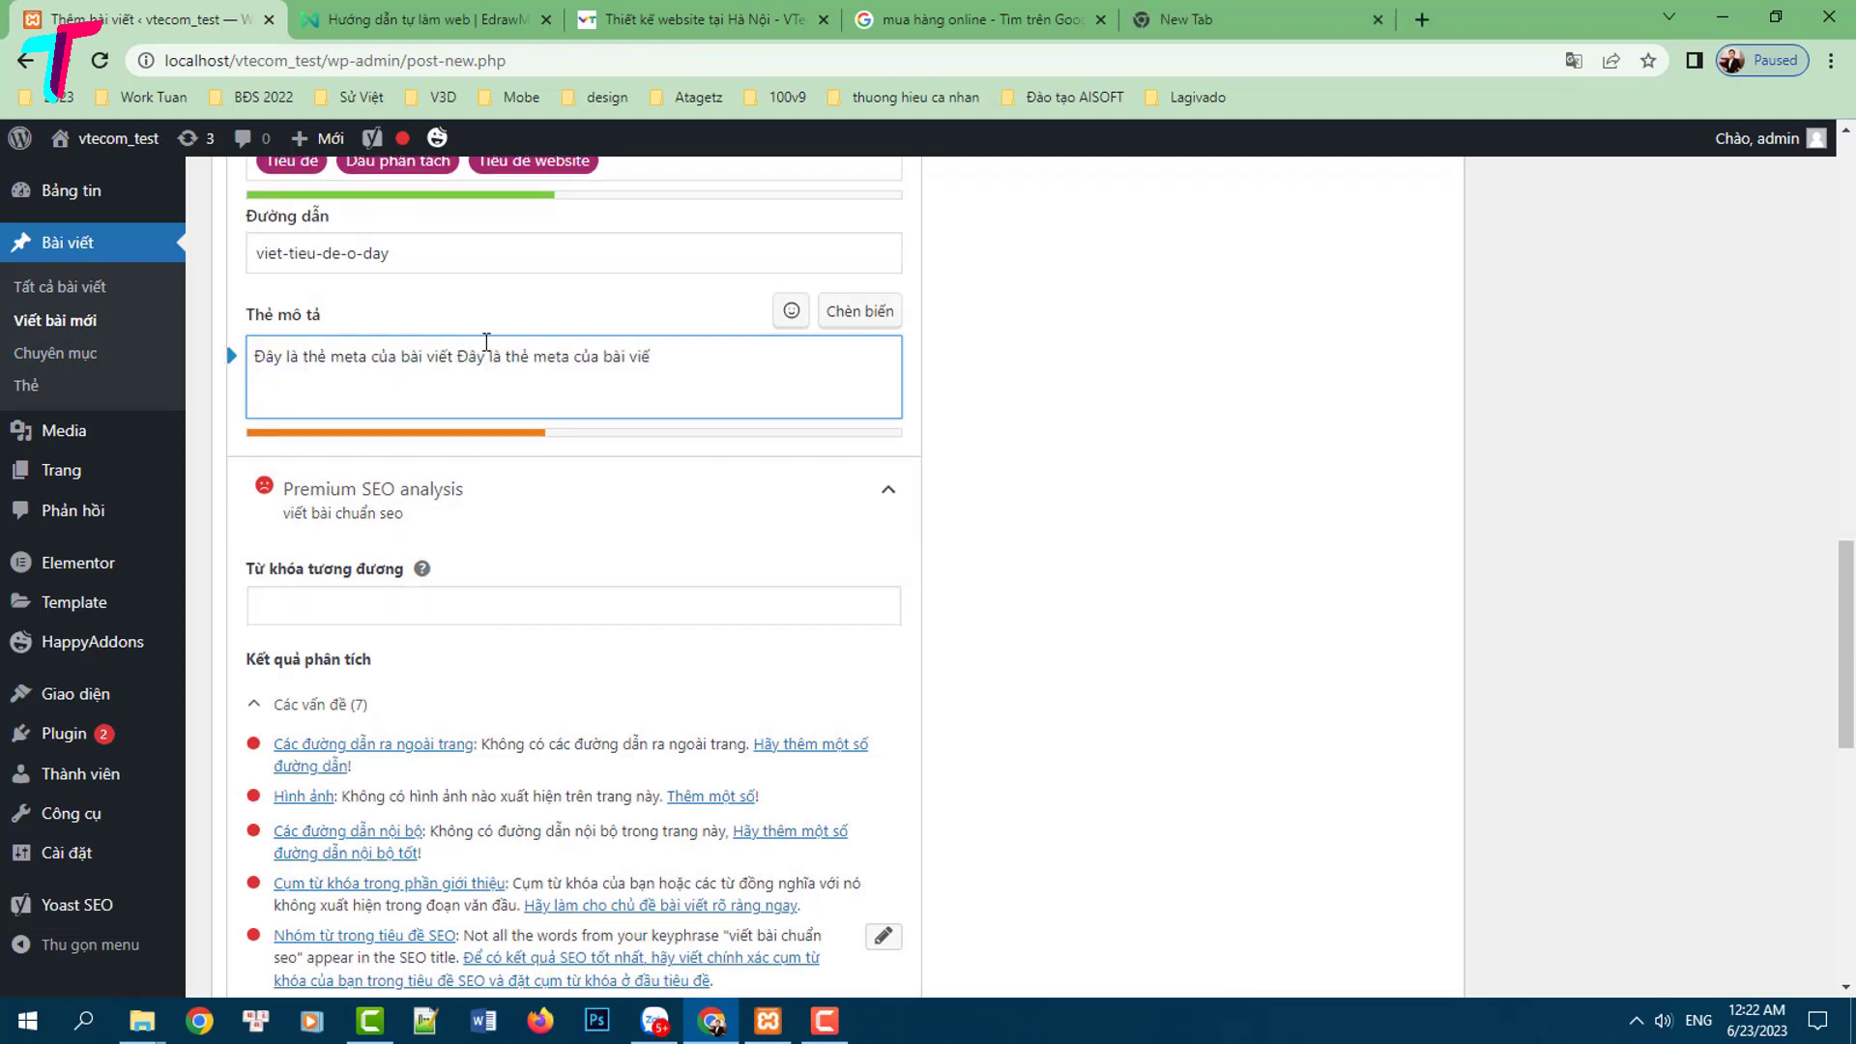
# Append two more copies of "Đây là thẻ meta của bài viế" to the meta description and check its length assessment in the SEO analysis
pyautogui.hotkey('ctrl', 'v')
pyautogui.hotkey('ctrl', 'v')
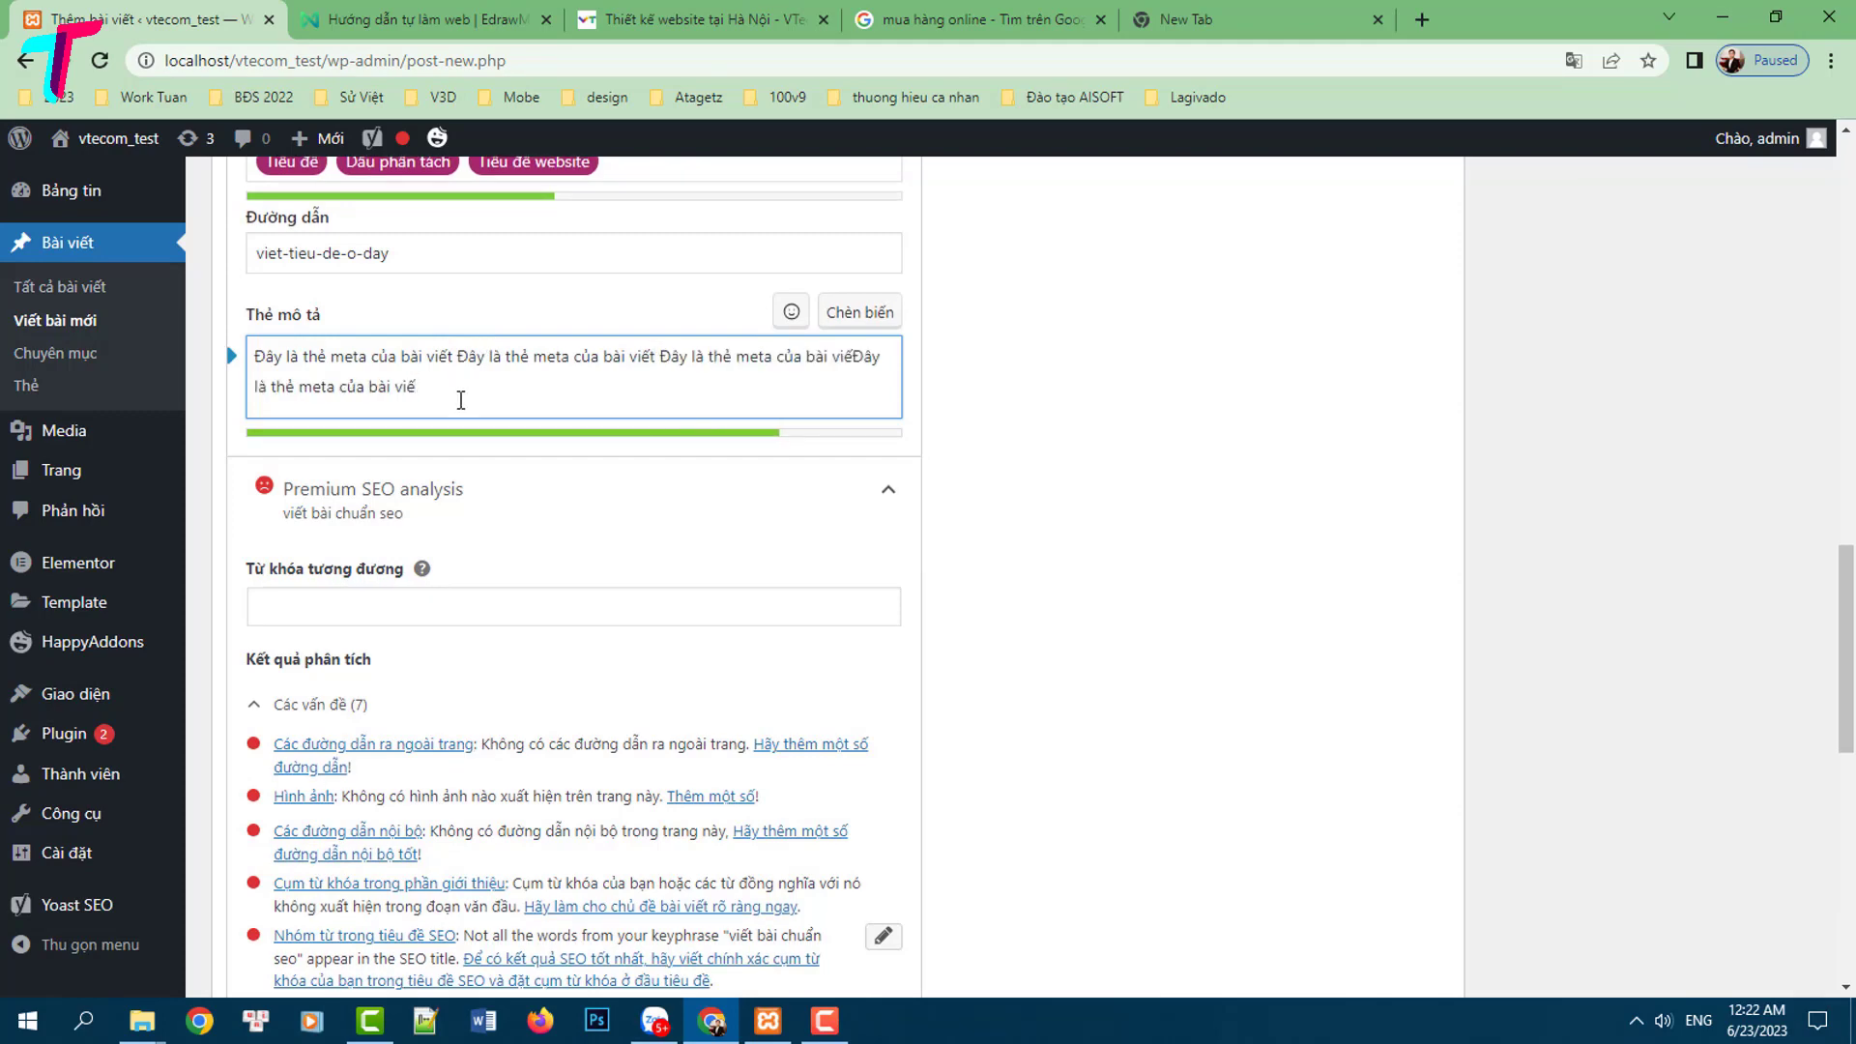
pyautogui.scroll(-3, 583, 742)
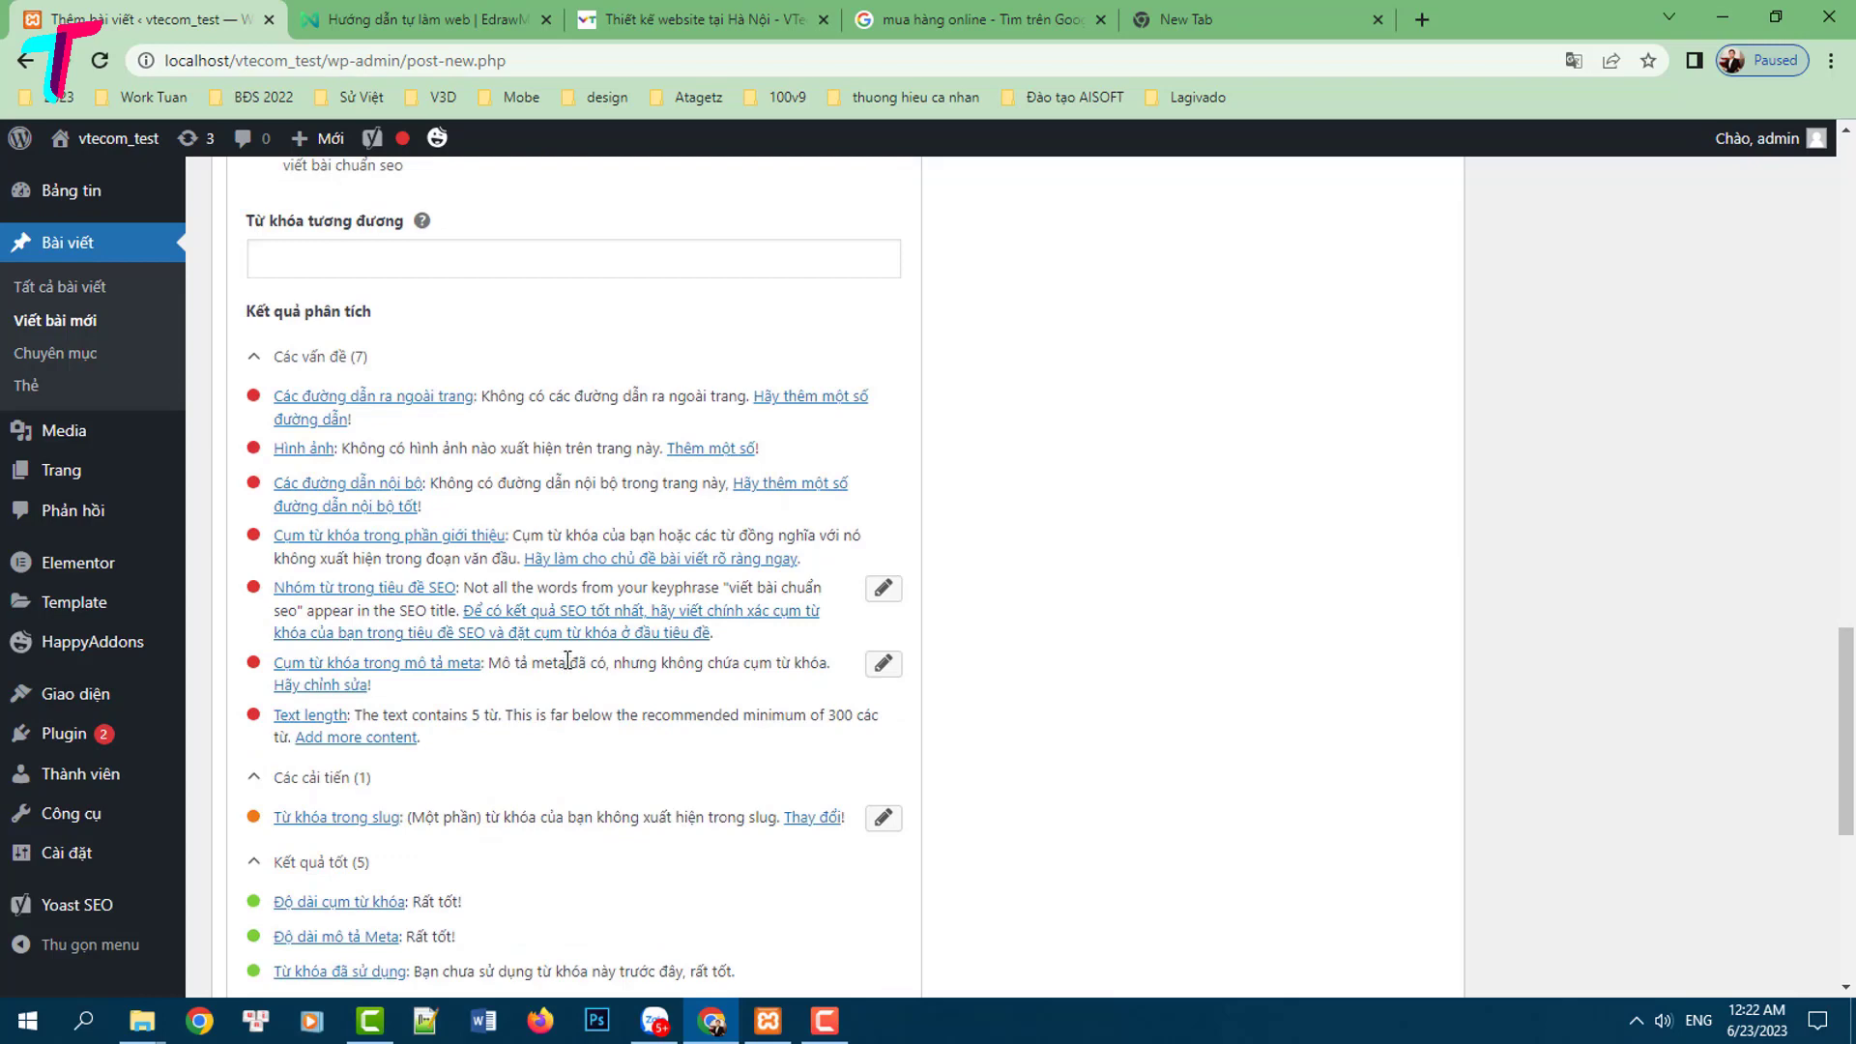
pyautogui.scroll(6, 599, 667)
pyautogui.scroll(2, 580, 610)
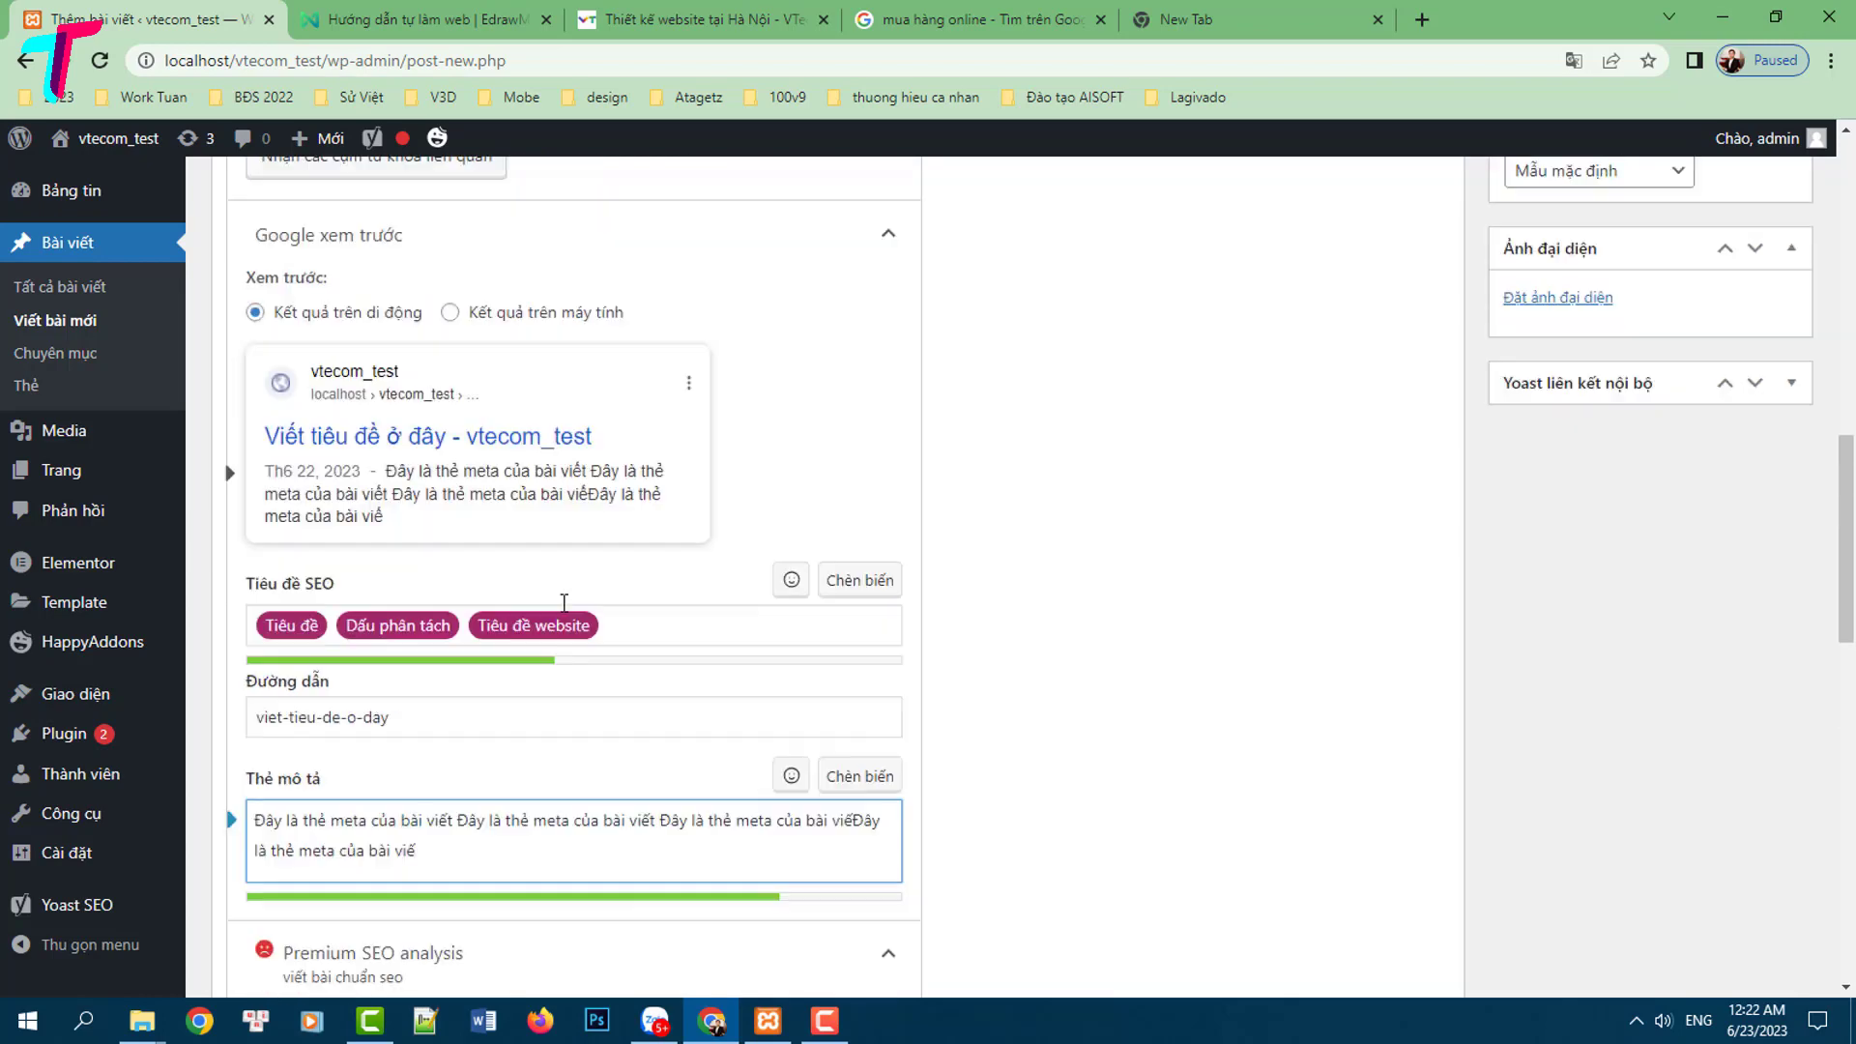
pyautogui.scroll(1, 561, 570)
pyautogui.scroll(-1, 599, 528)
# Add the line "Xem video tại đây" below the post's first line to address the outbound link problem in the SEO analysis
pyautogui.scroll(-5, 846, 704)
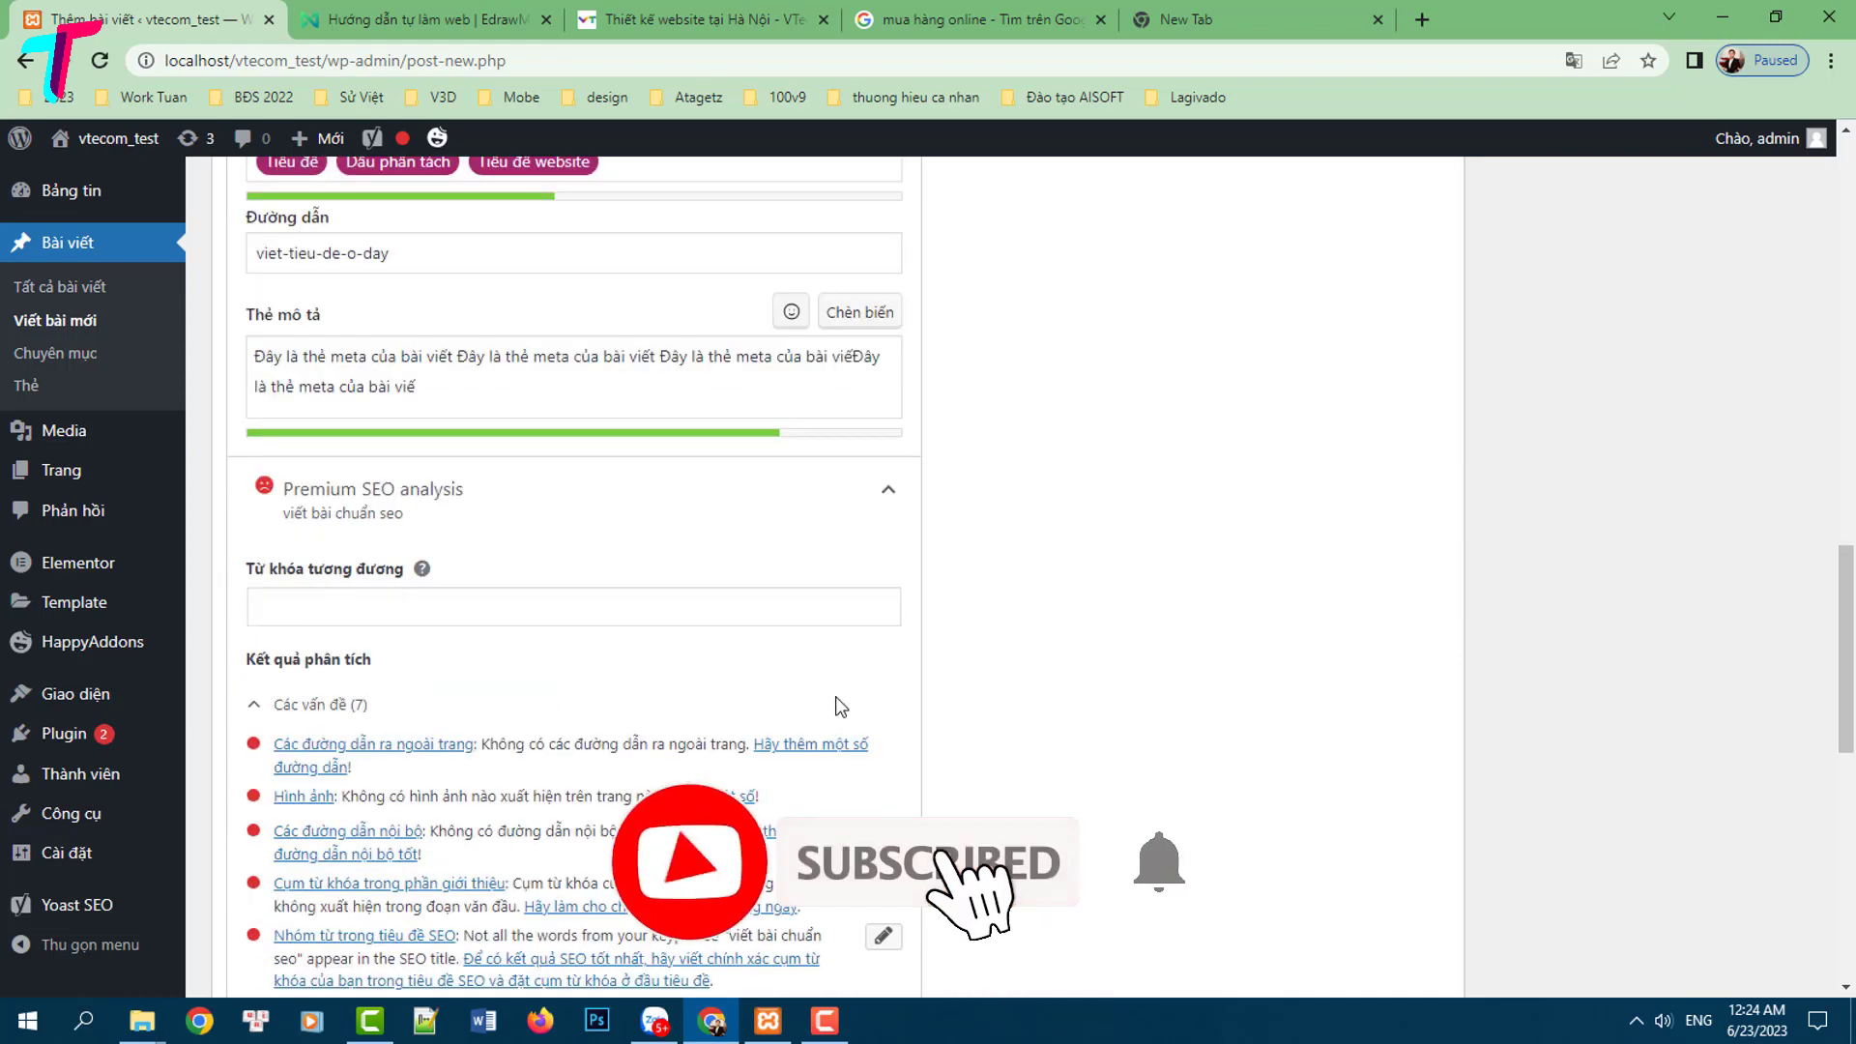
pyautogui.scroll(-4, 835, 706)
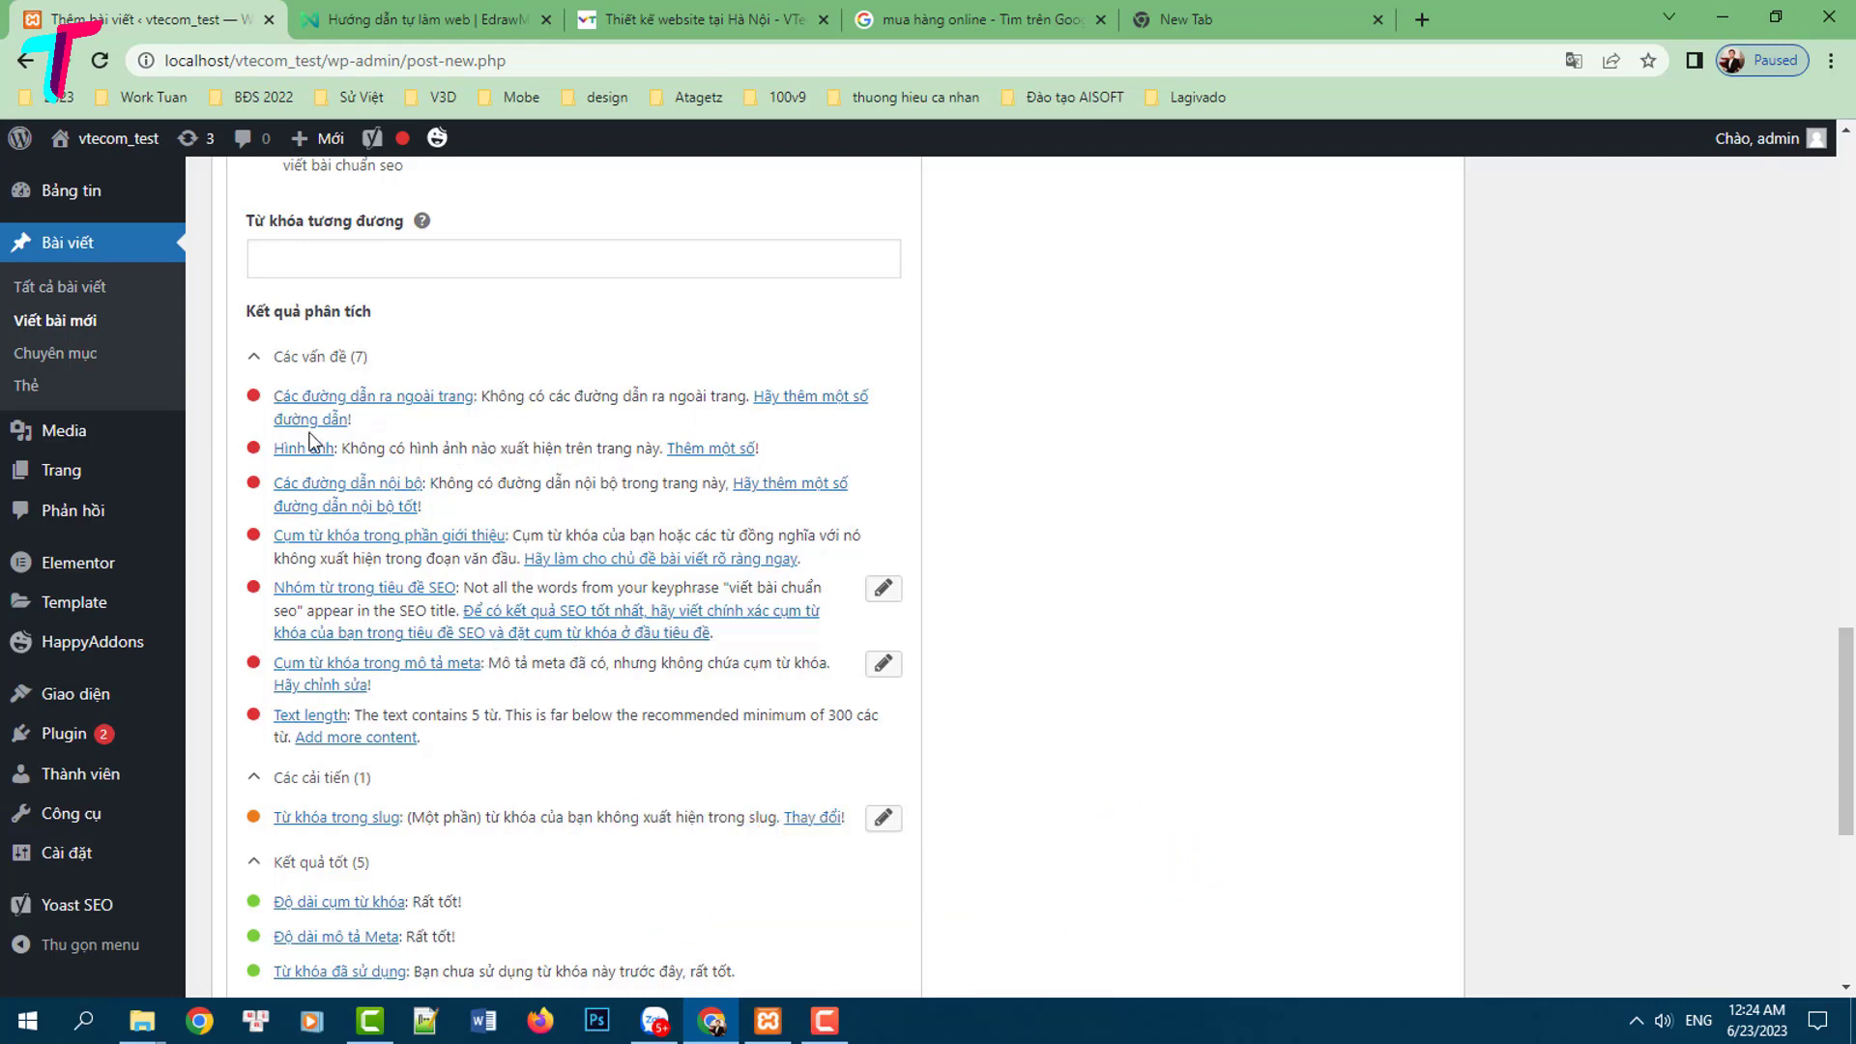
pyautogui.scroll(1, 764, 657)
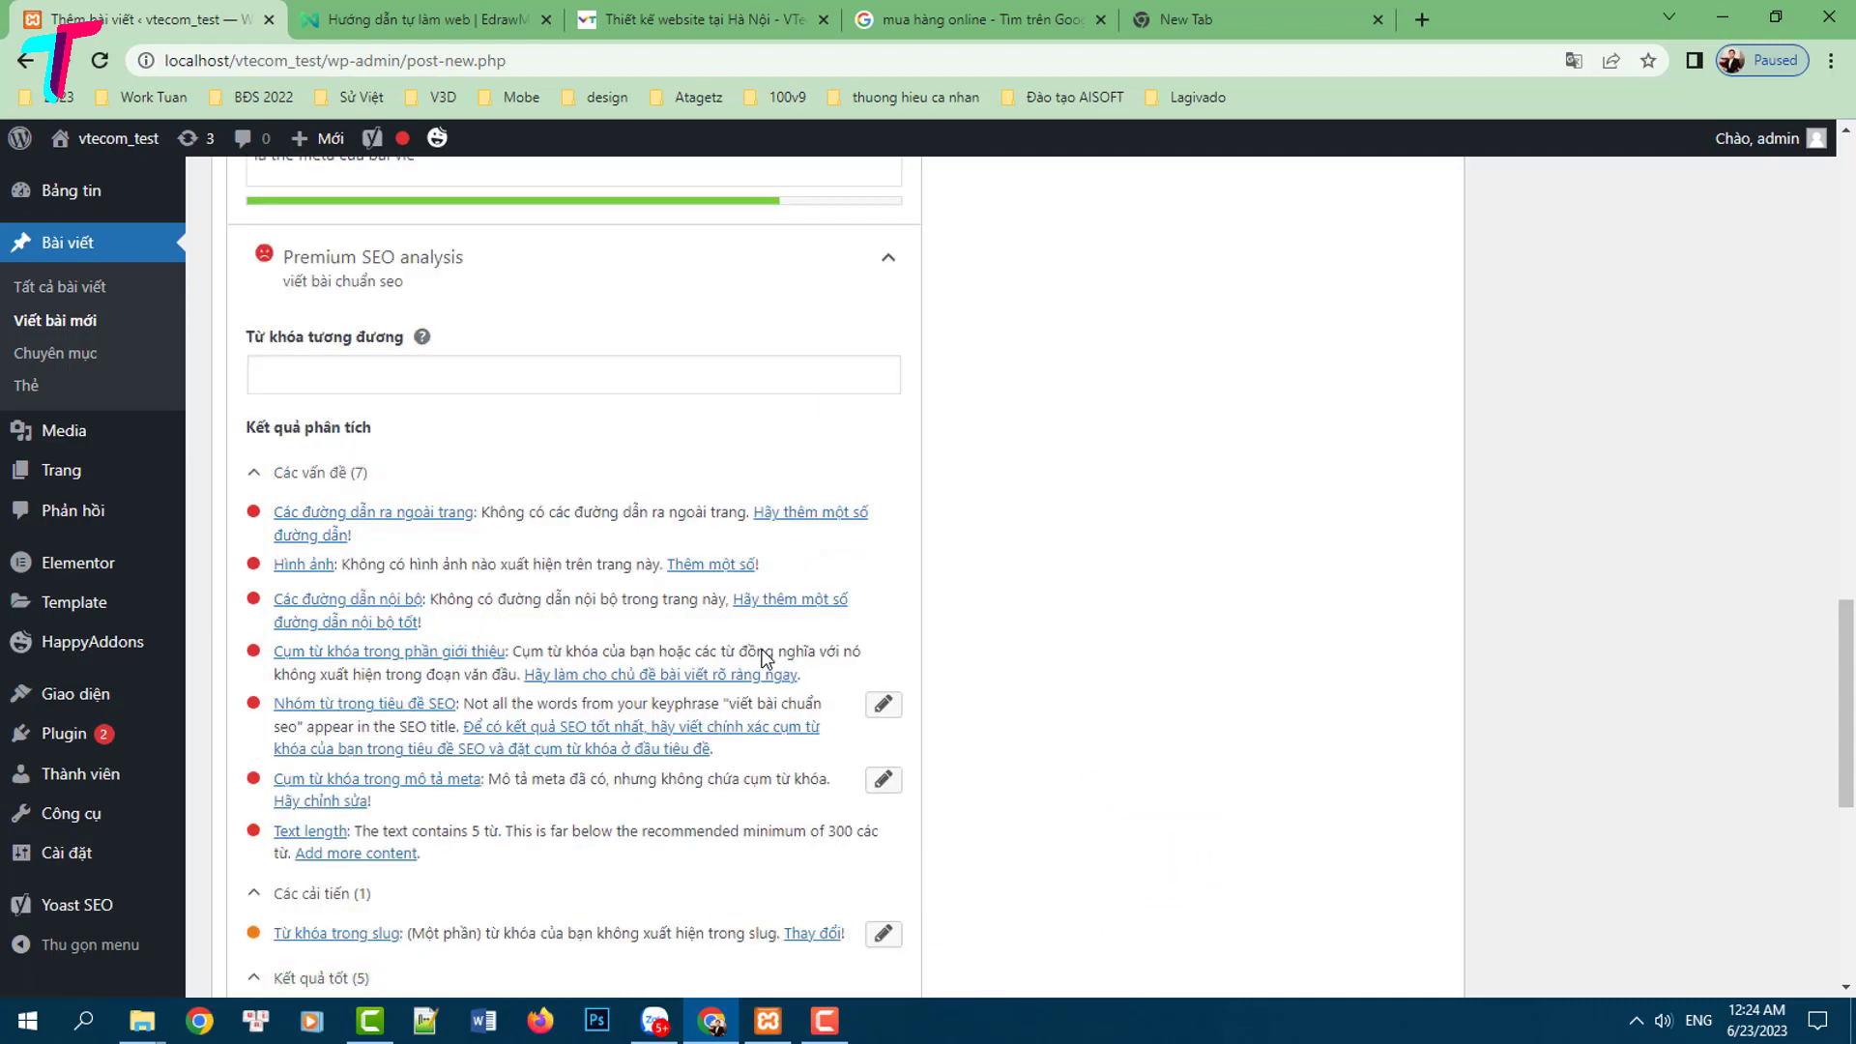
pyautogui.scroll(15, 764, 657)
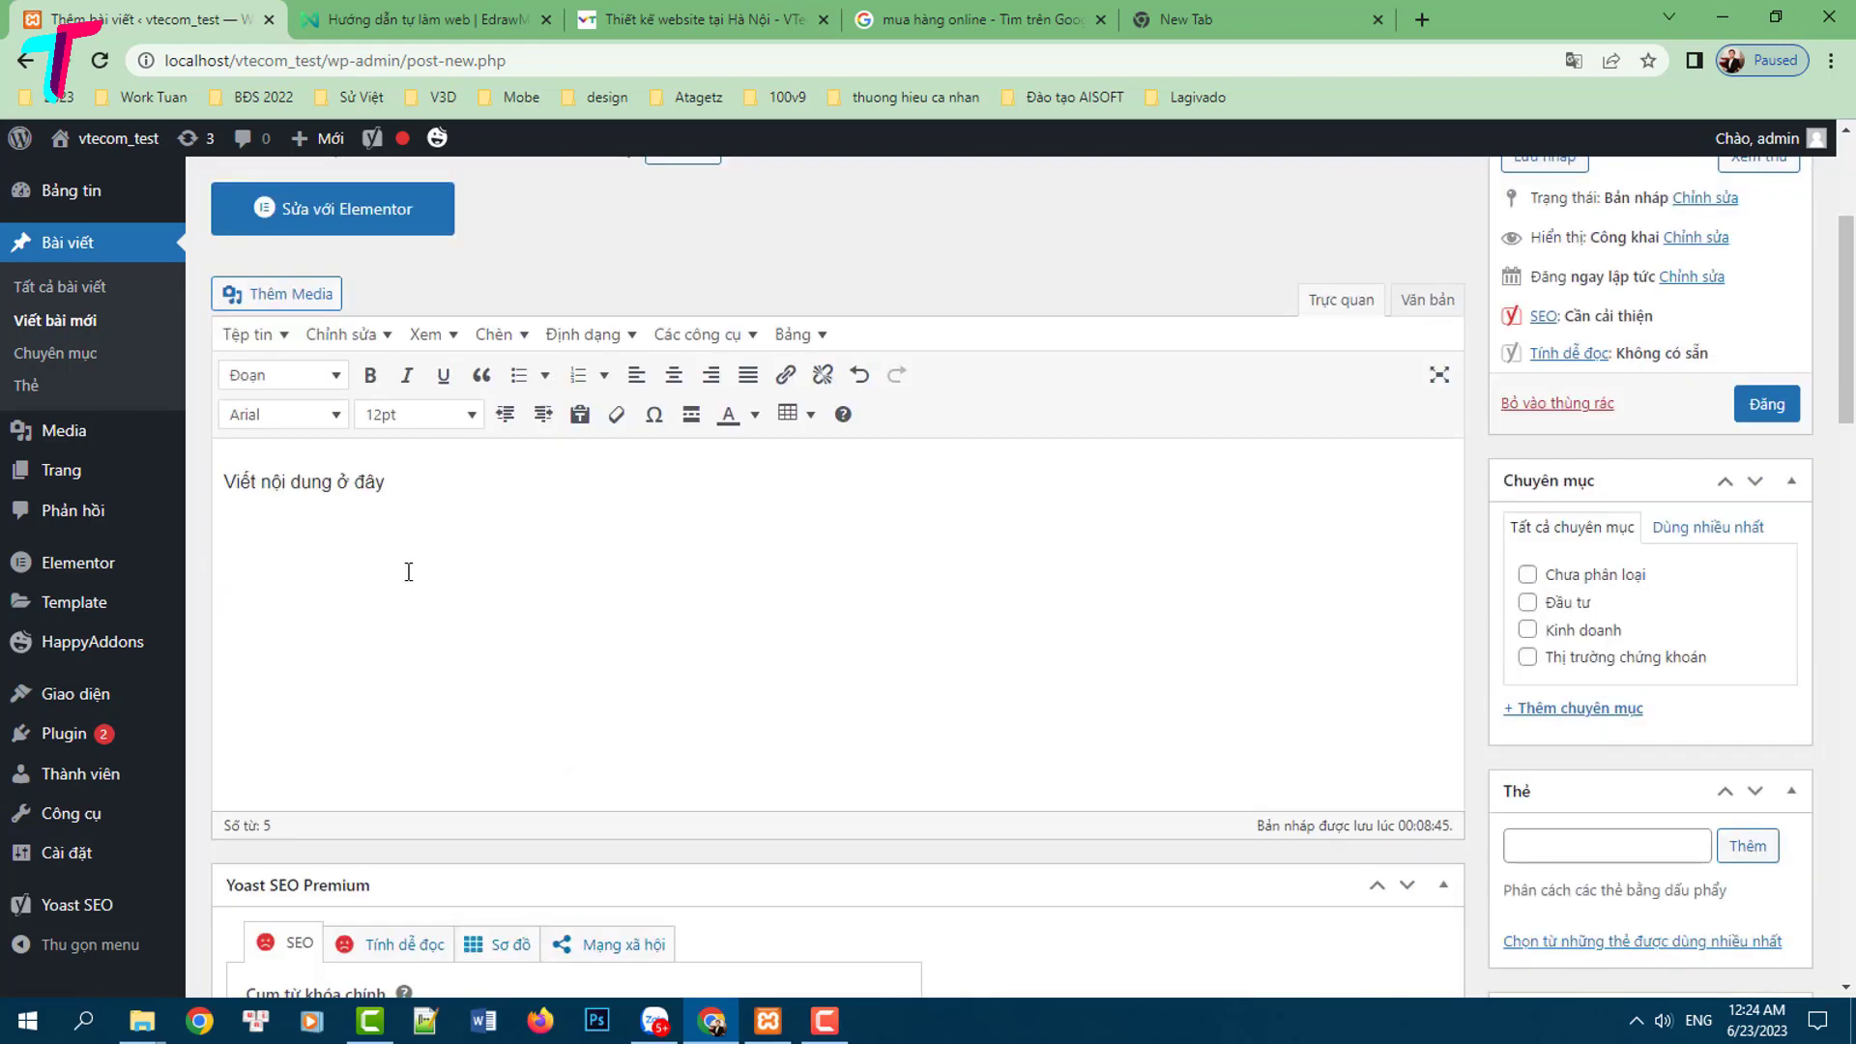
pyautogui.click(444, 476)
pyautogui.write('Xem video tại đây')
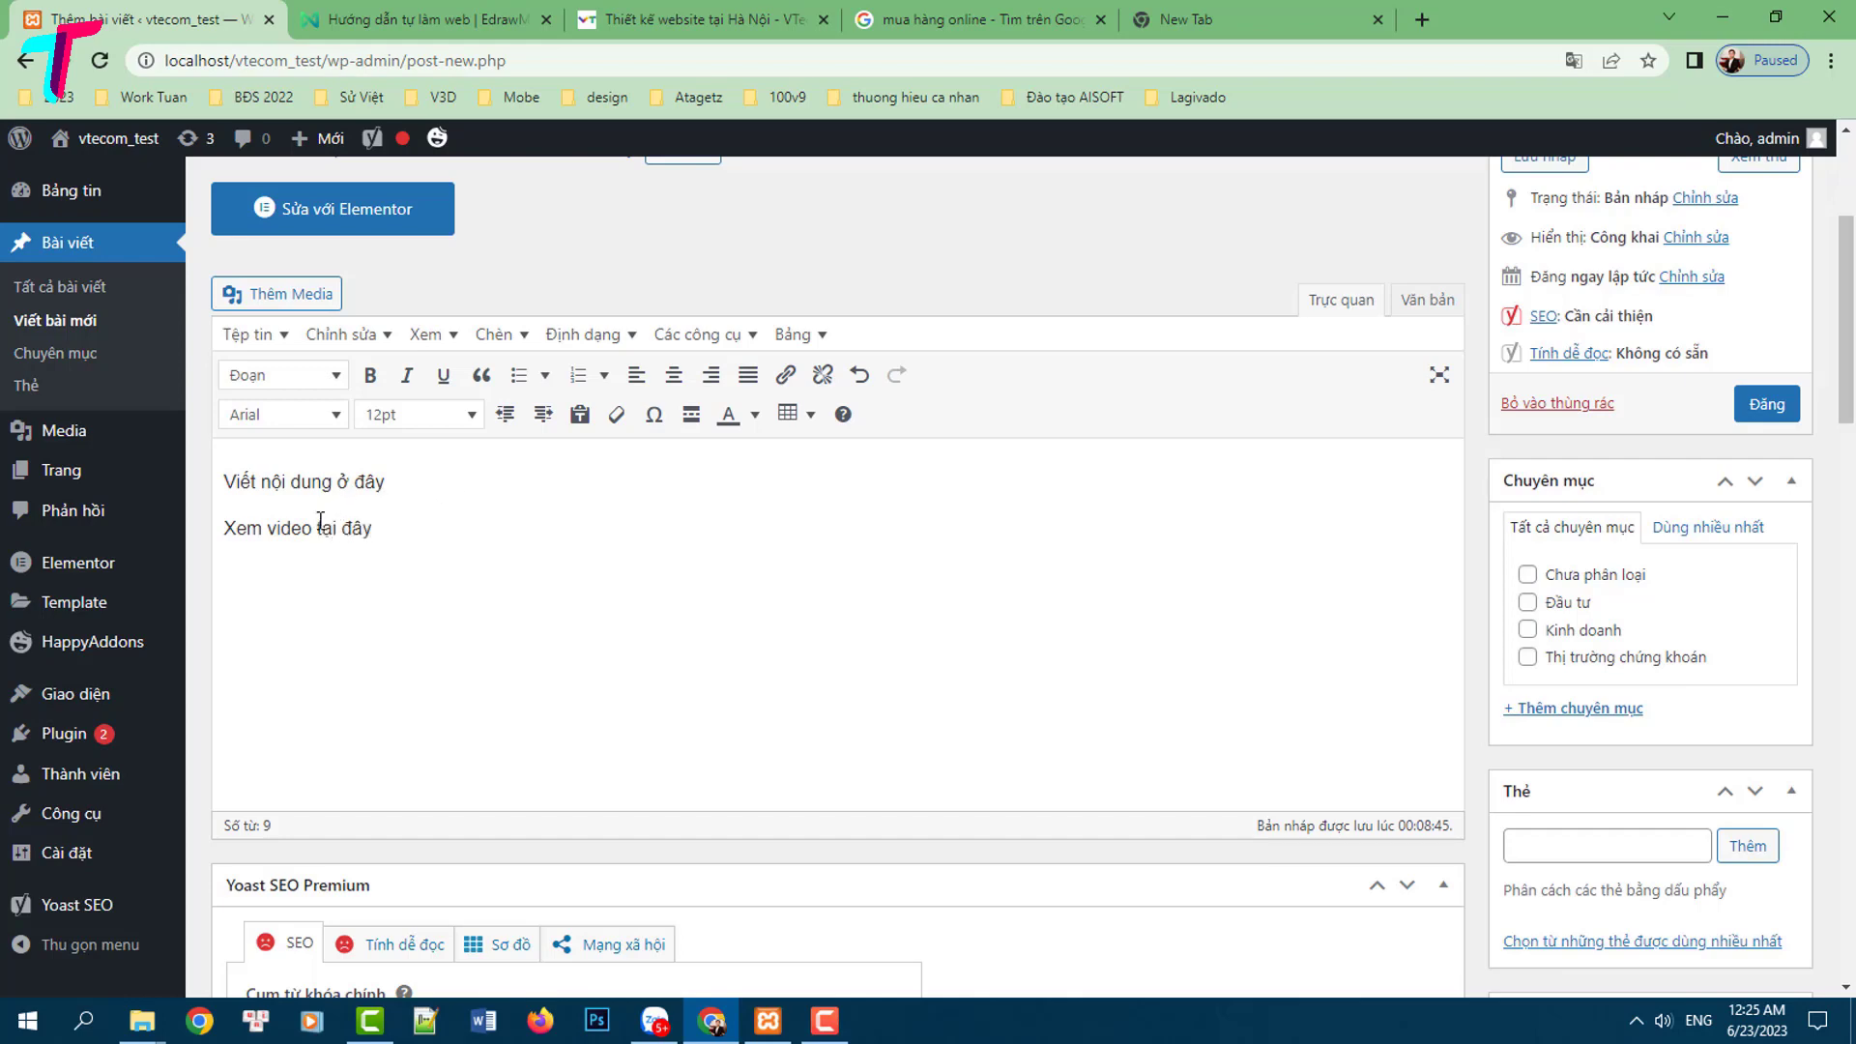
# Link the words "tại đây" in the post's video line to the YouTube channel, using the address copied from the channel's page
pyautogui.moveTo(317, 528); pyautogui.dragTo(377, 529)
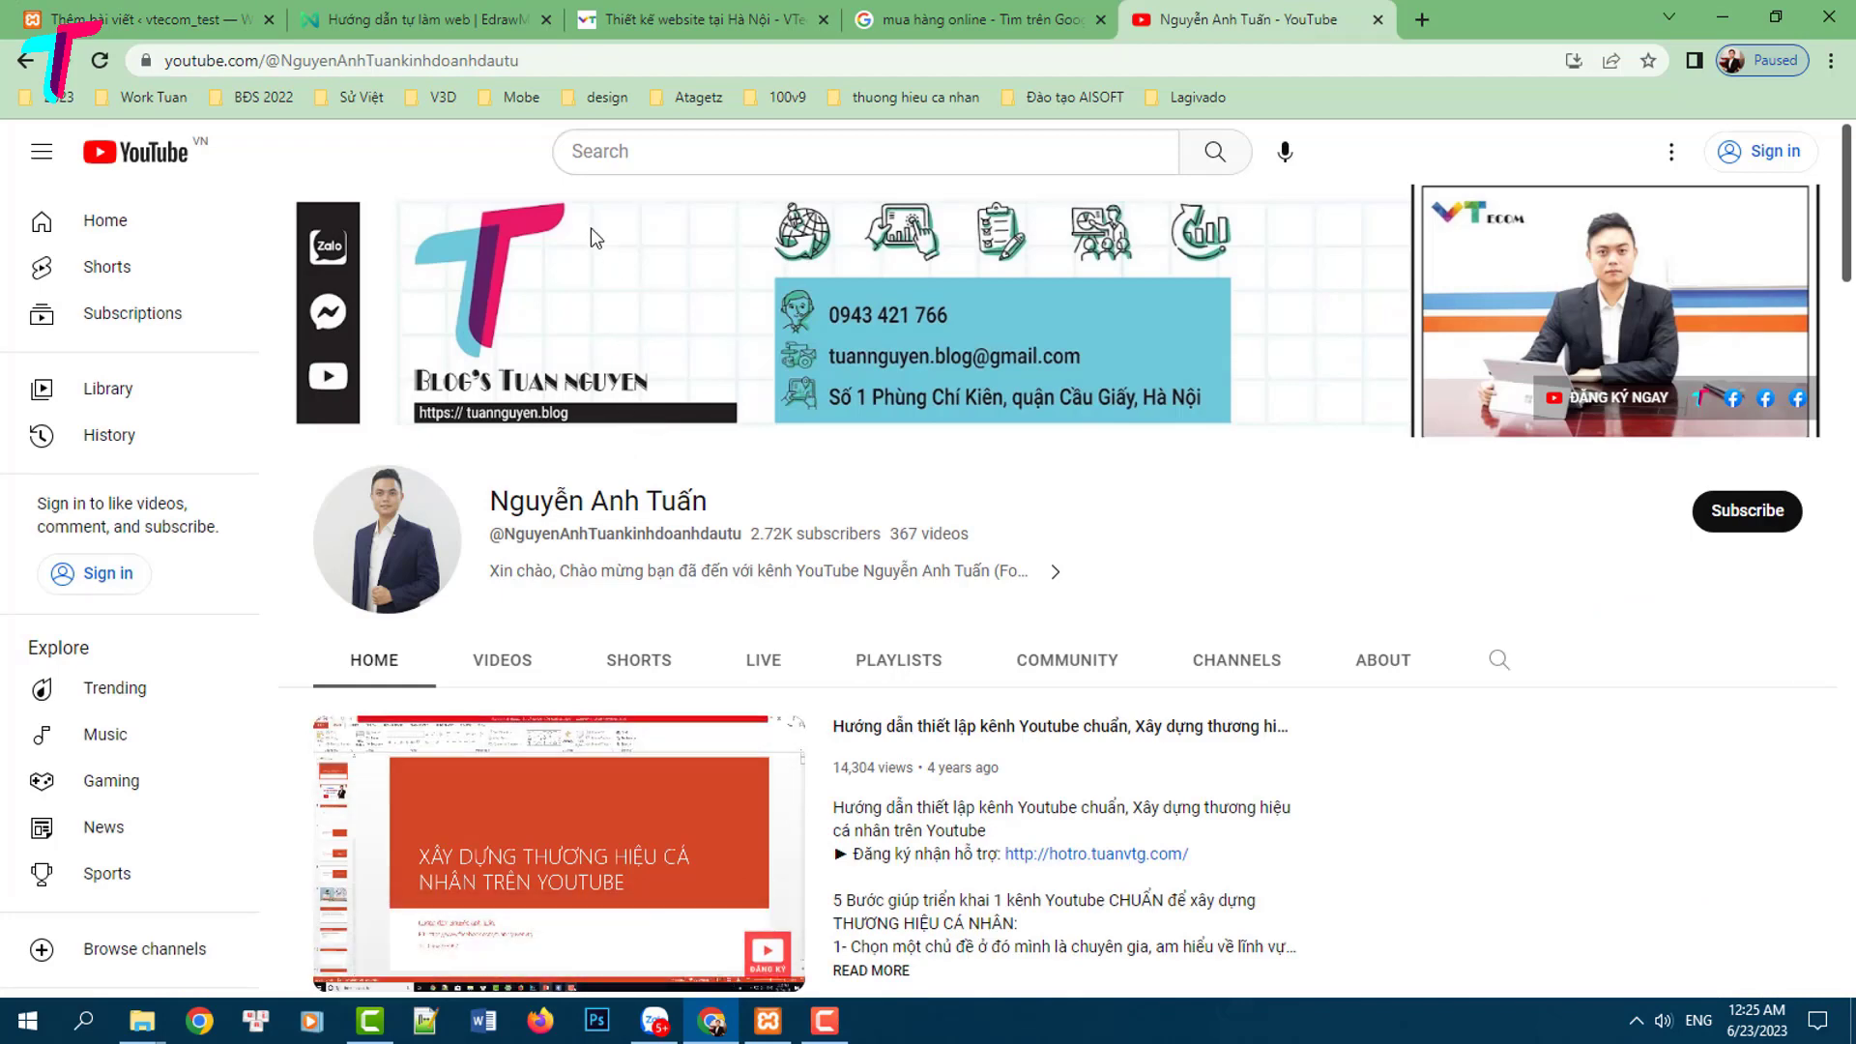
pyautogui.click(497, 61)
pyautogui.hotkey('ctrl', 'c')
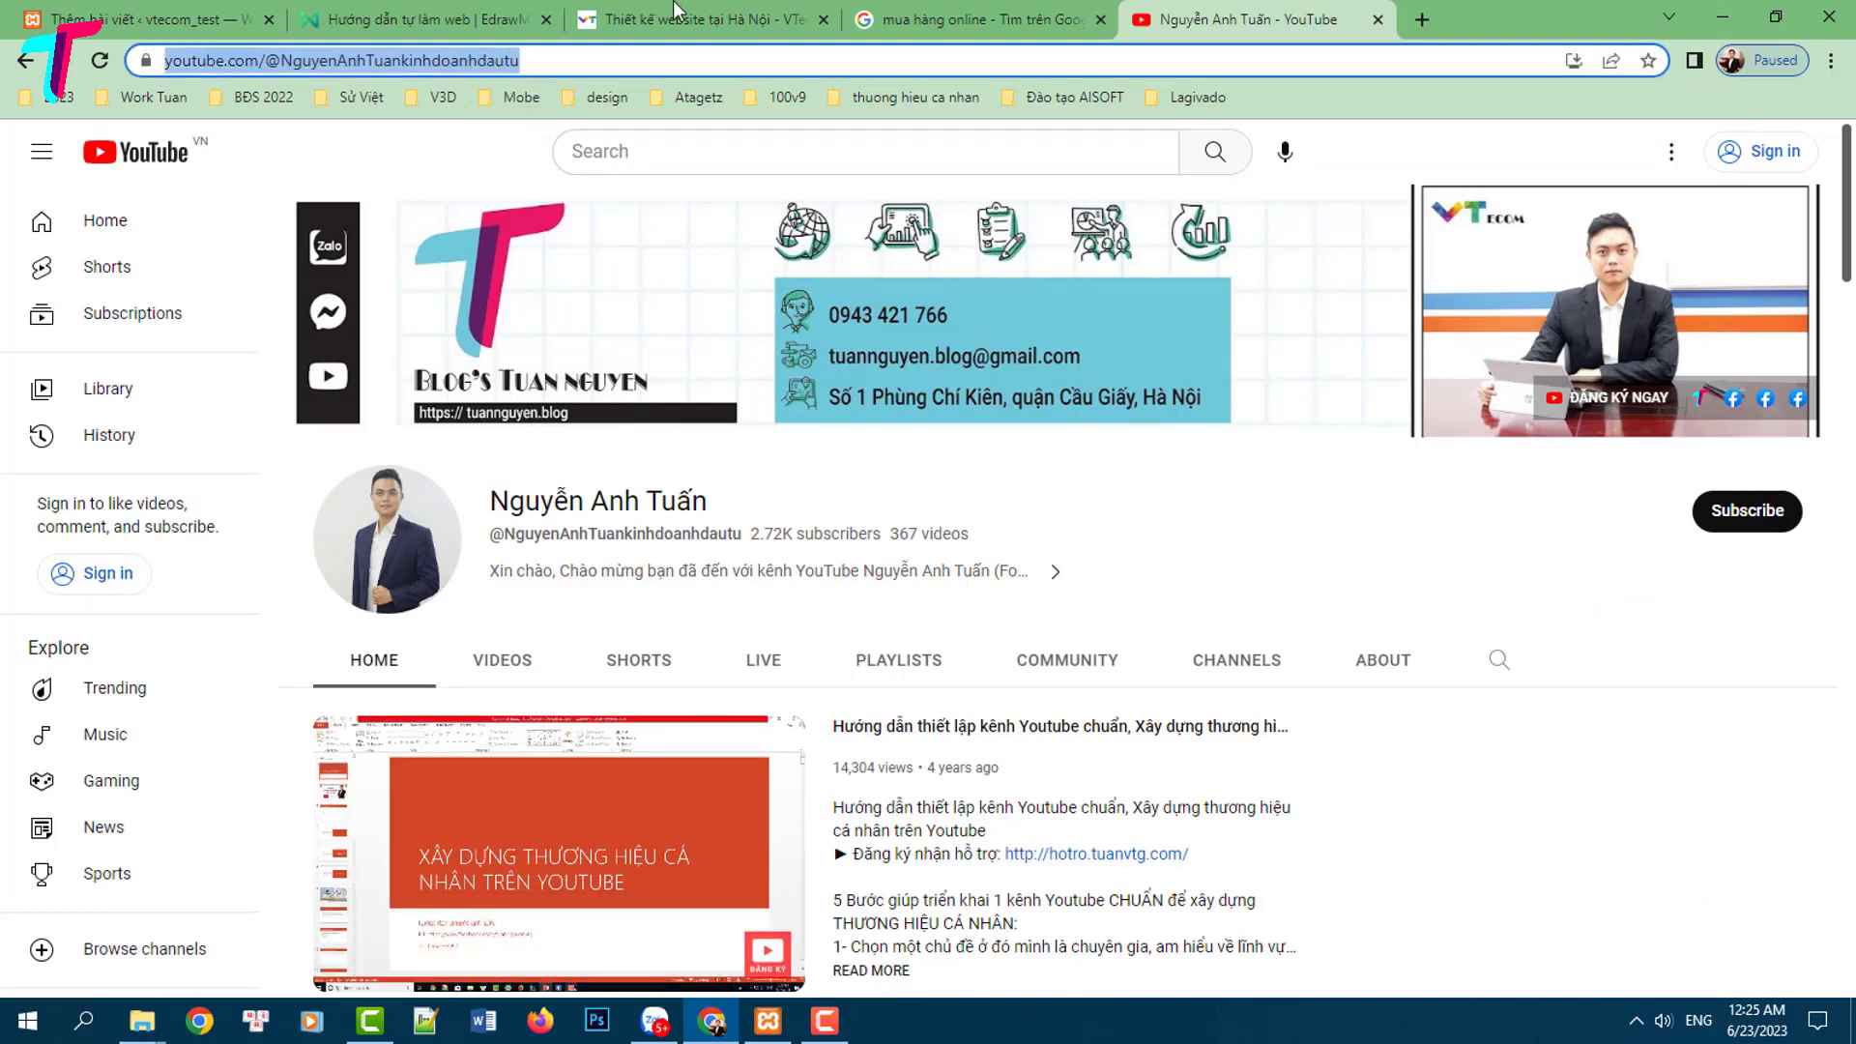
pyautogui.click(122, 19)
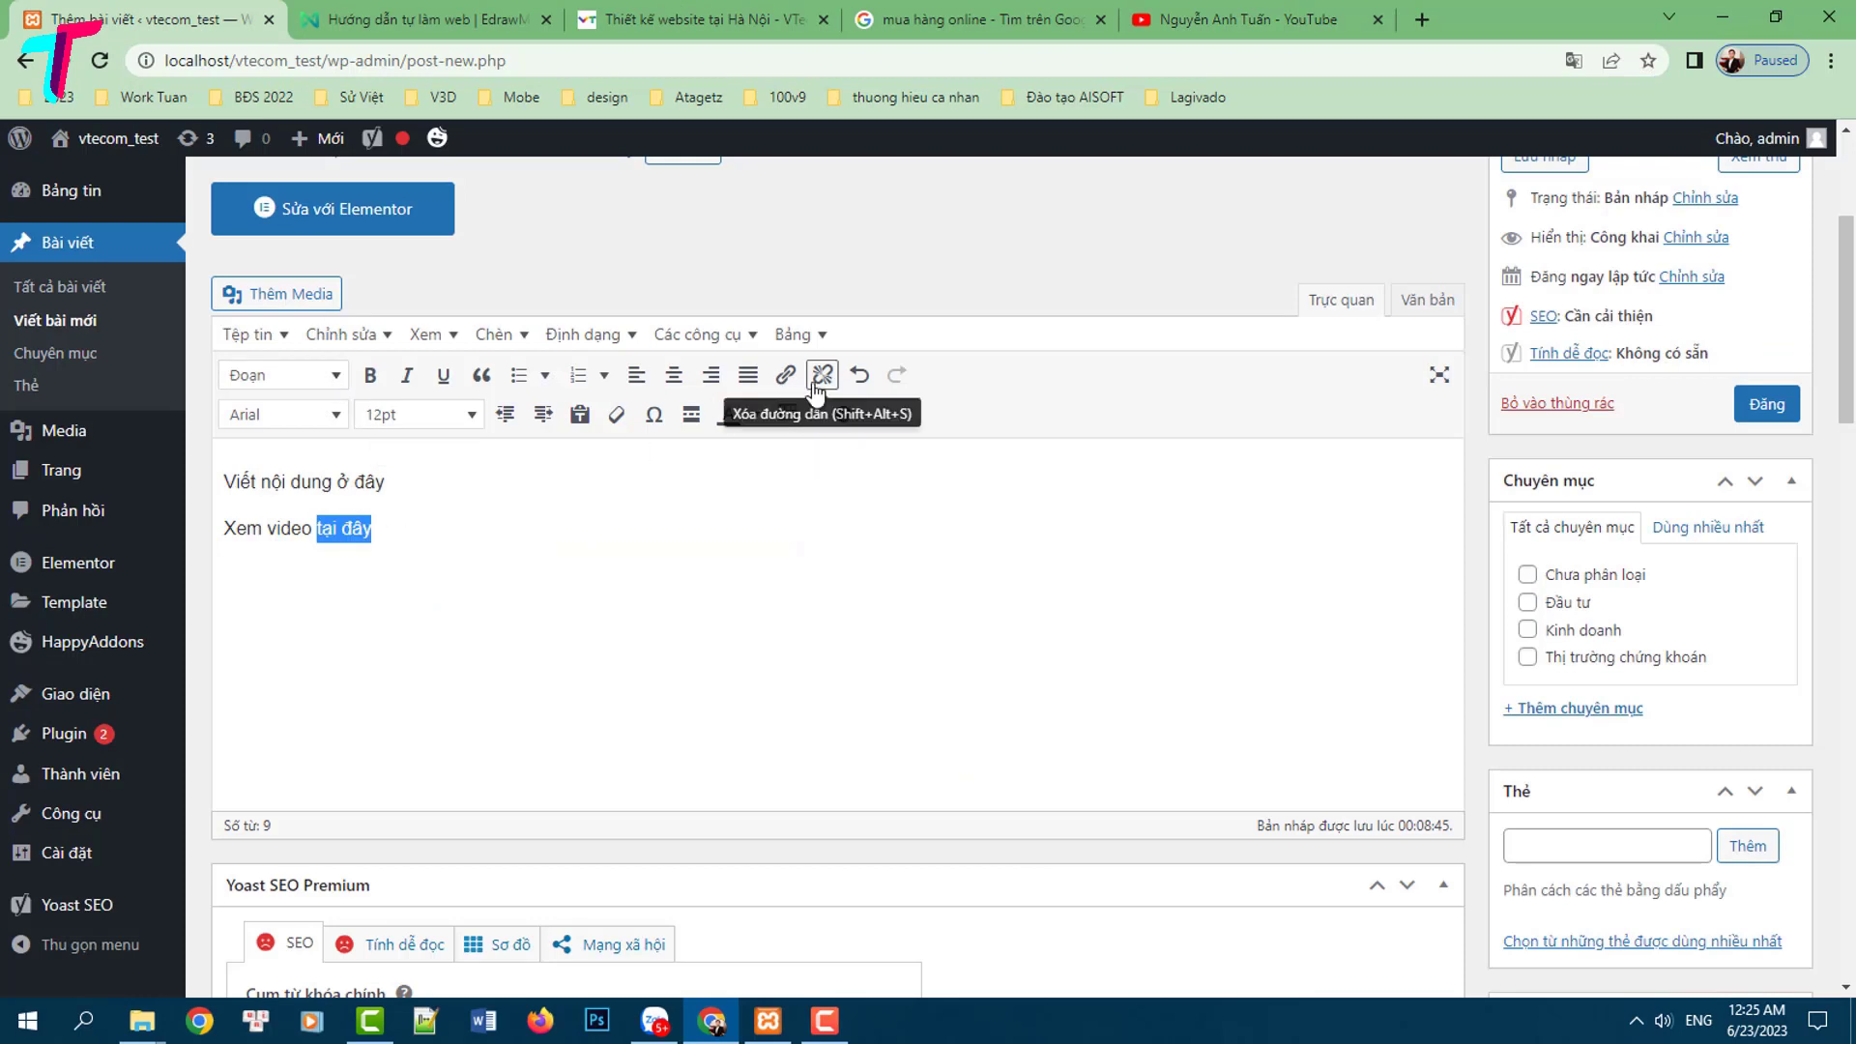
pyautogui.click(785, 375)
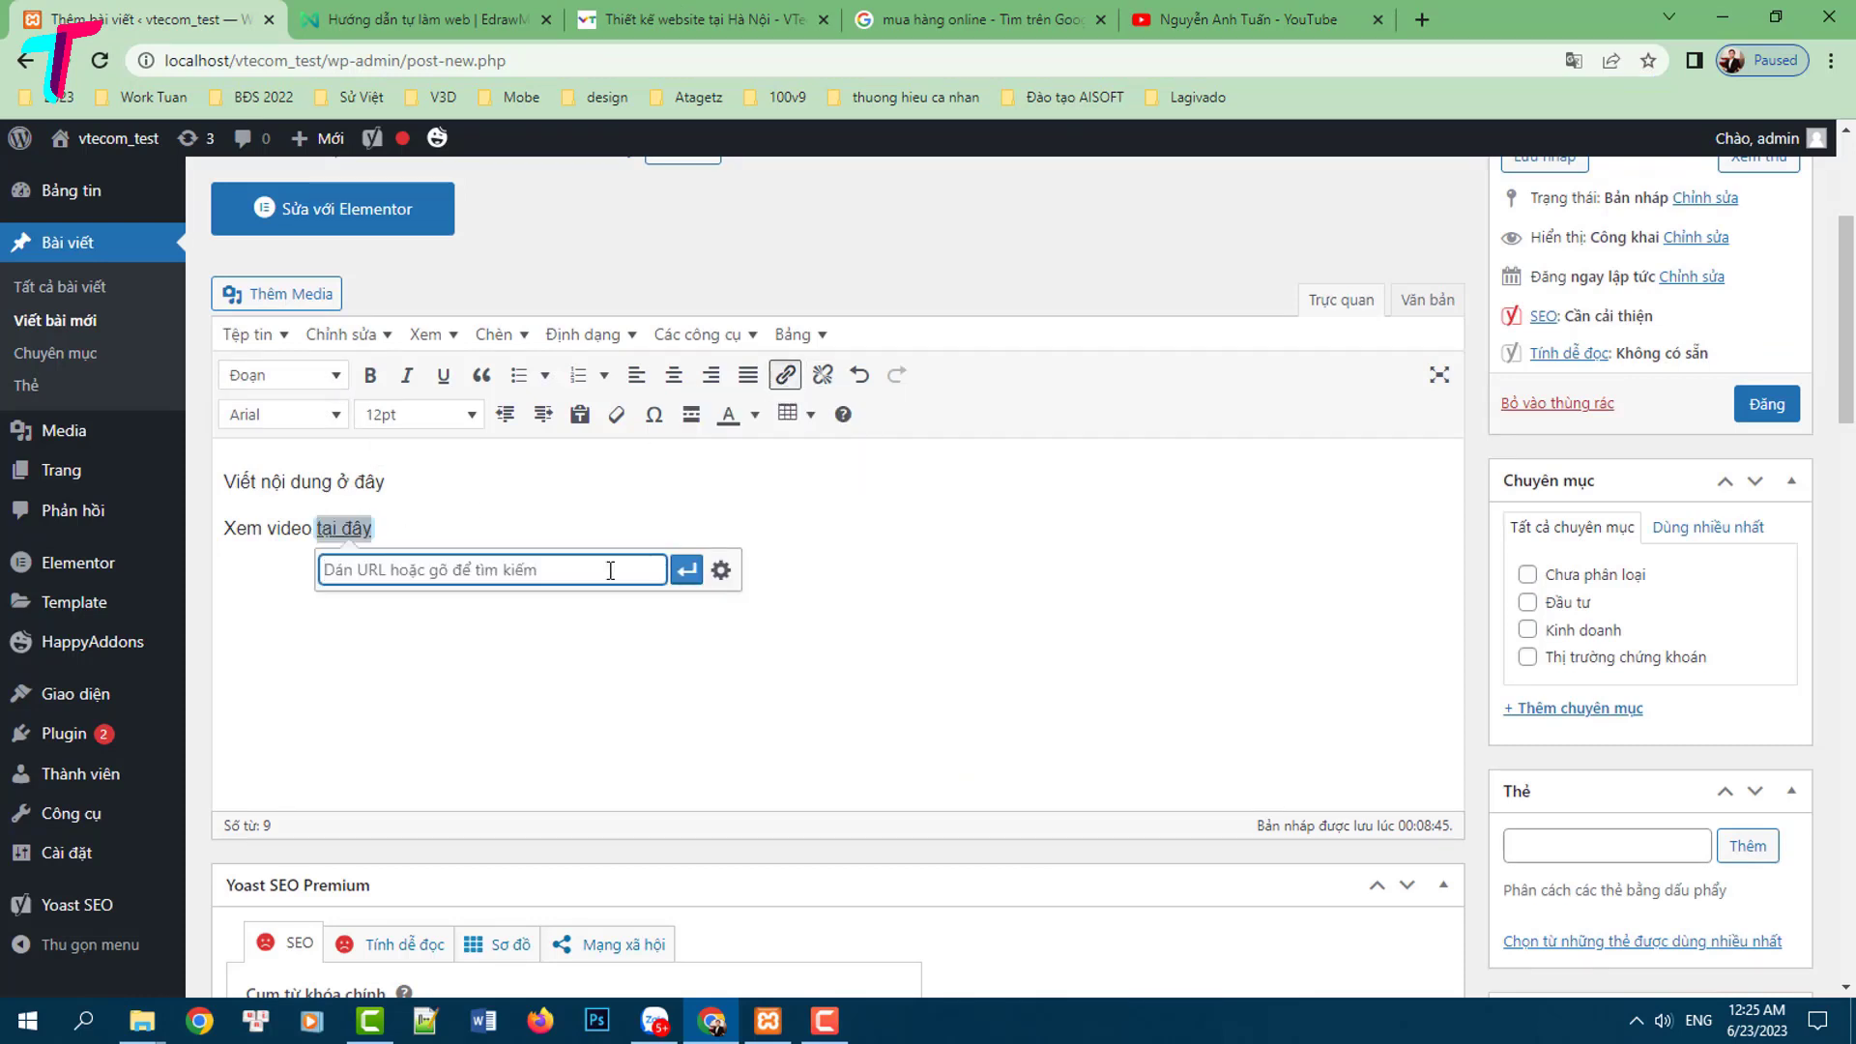
pyautogui.hotkey('ctrl', 'v')
pyautogui.click(687, 570)
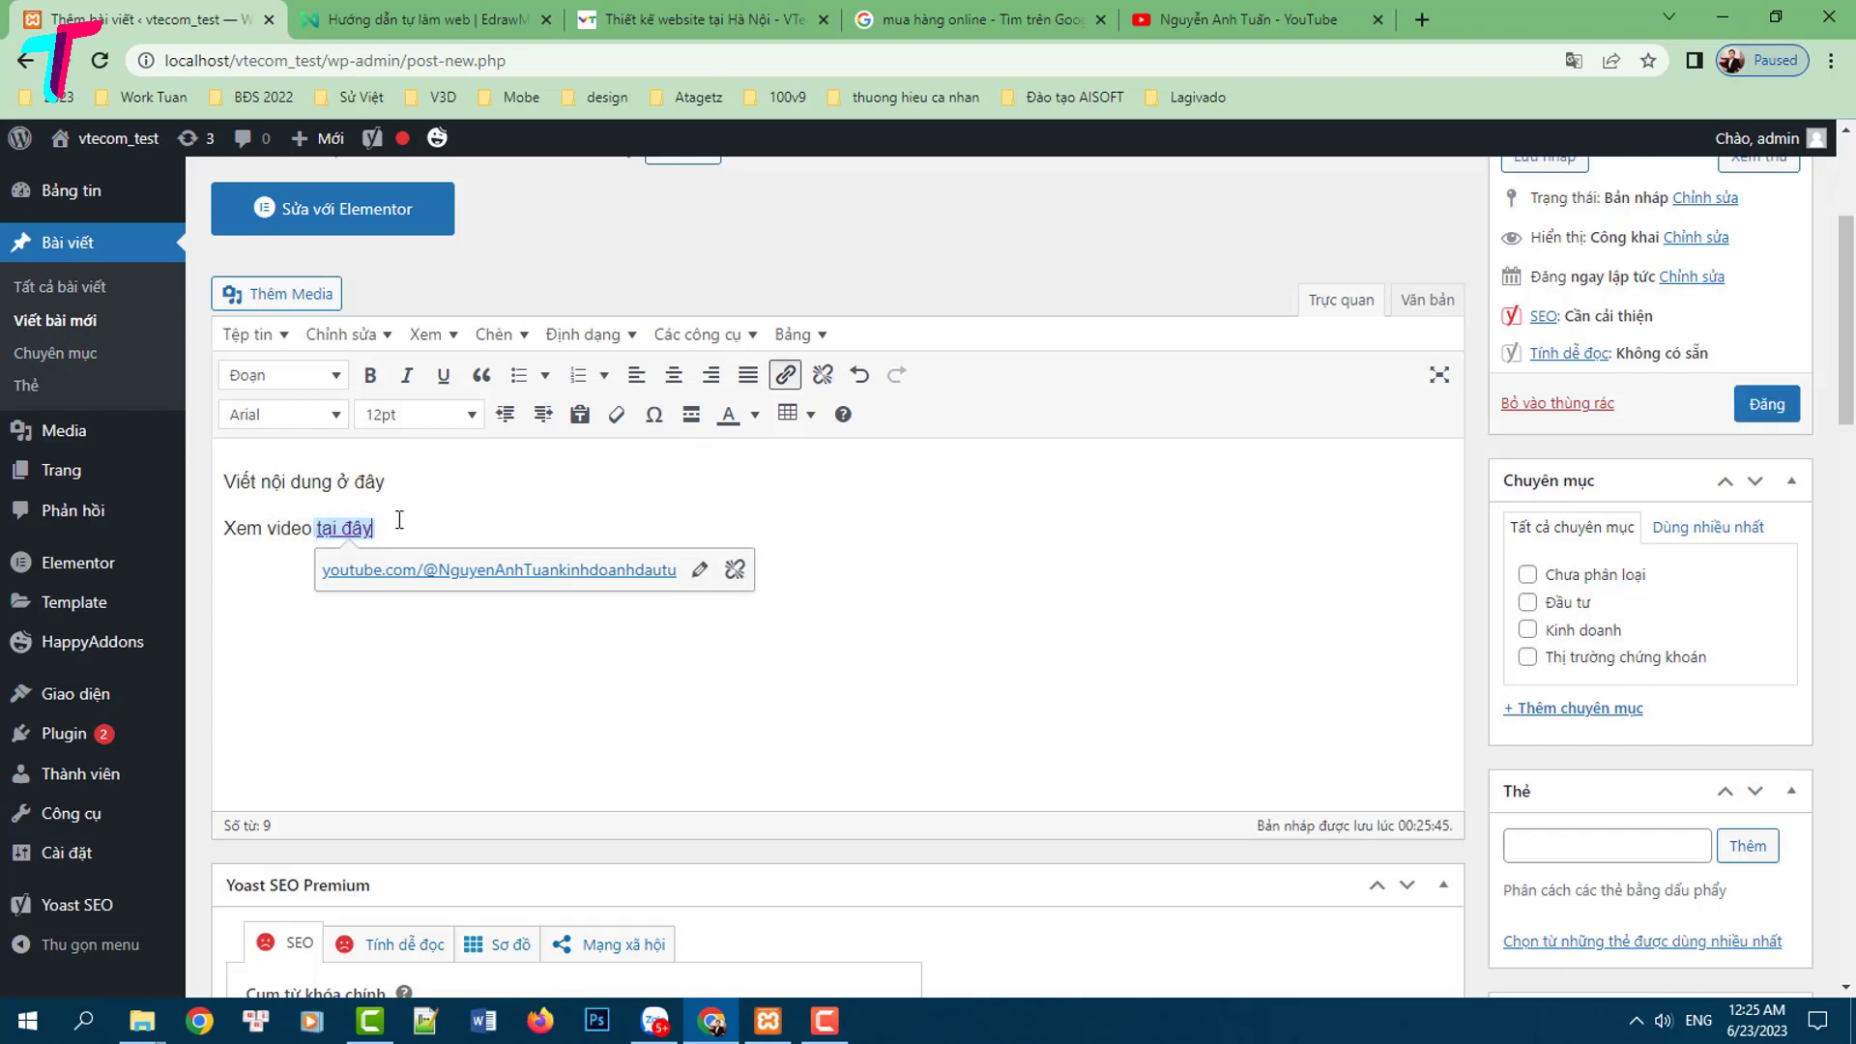
pyautogui.click(285, 528)
# Examine the outbound links result and the image problem in the SEO analysis
pyautogui.scroll(-15, 342, 543)
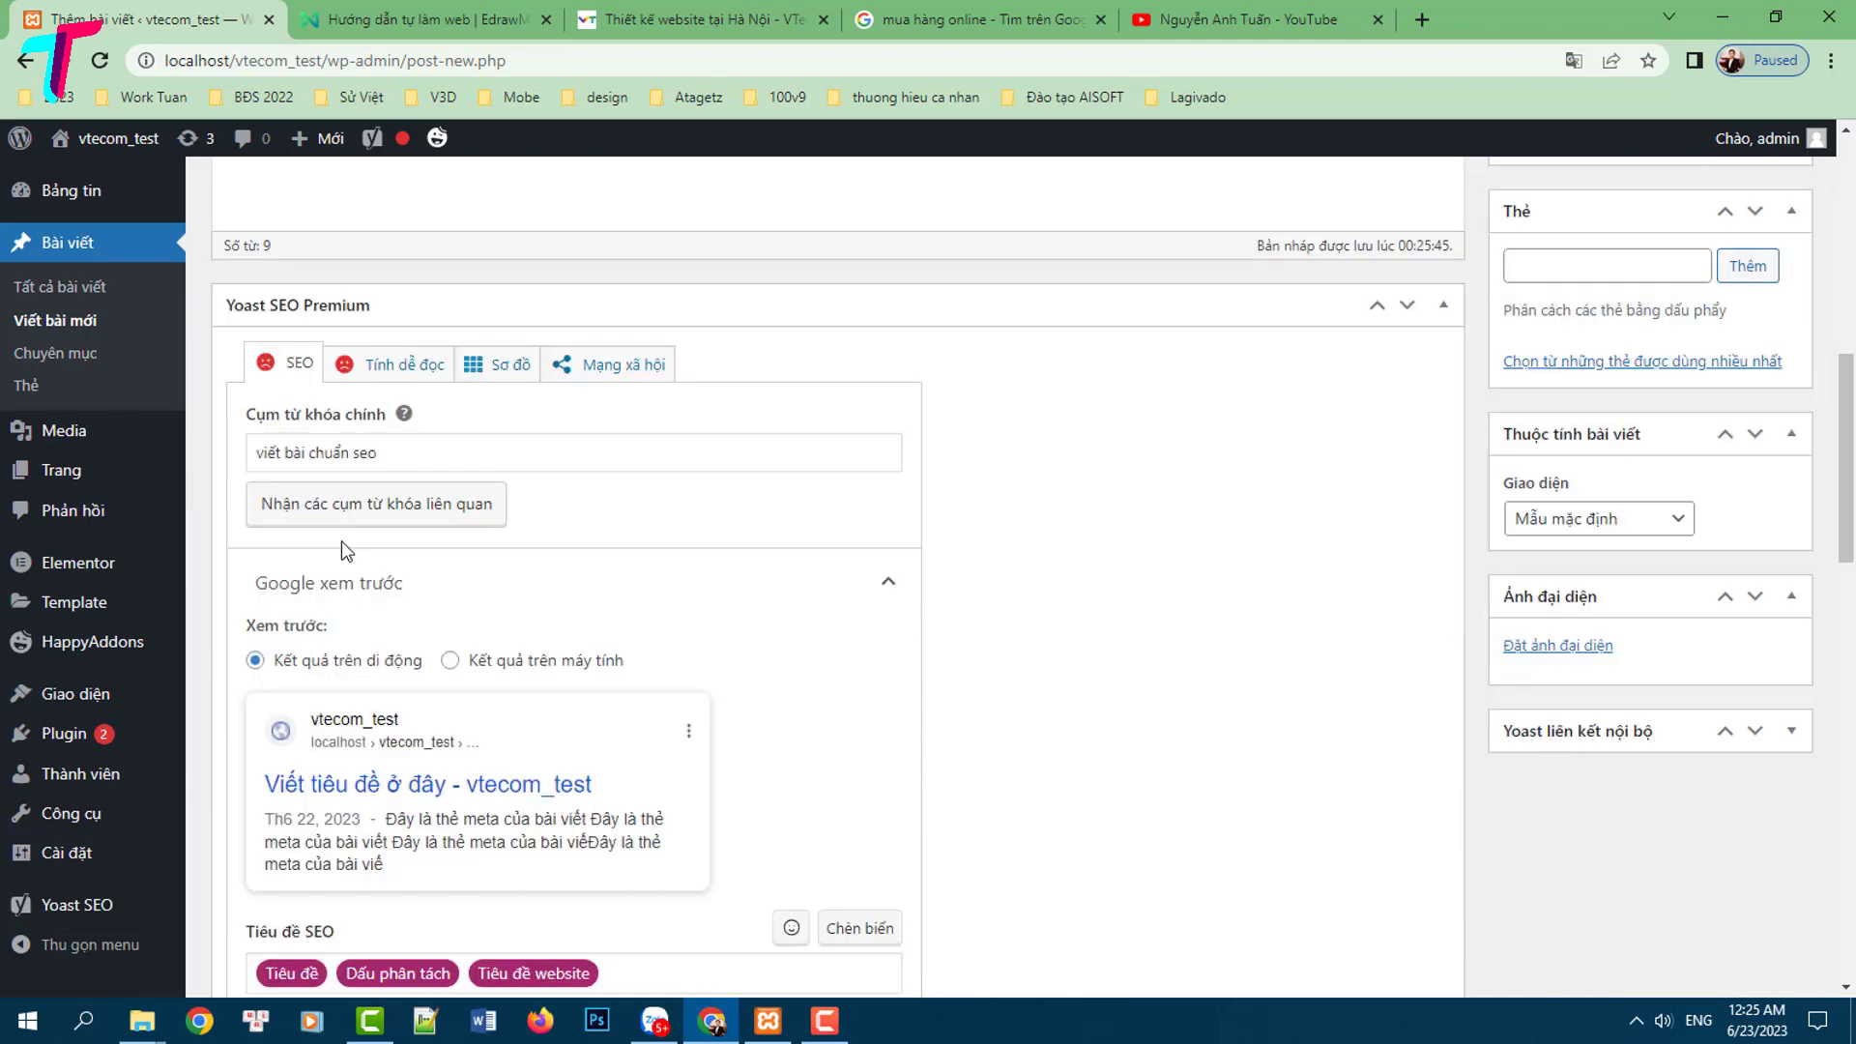
pyautogui.scroll(-6, 441, 767)
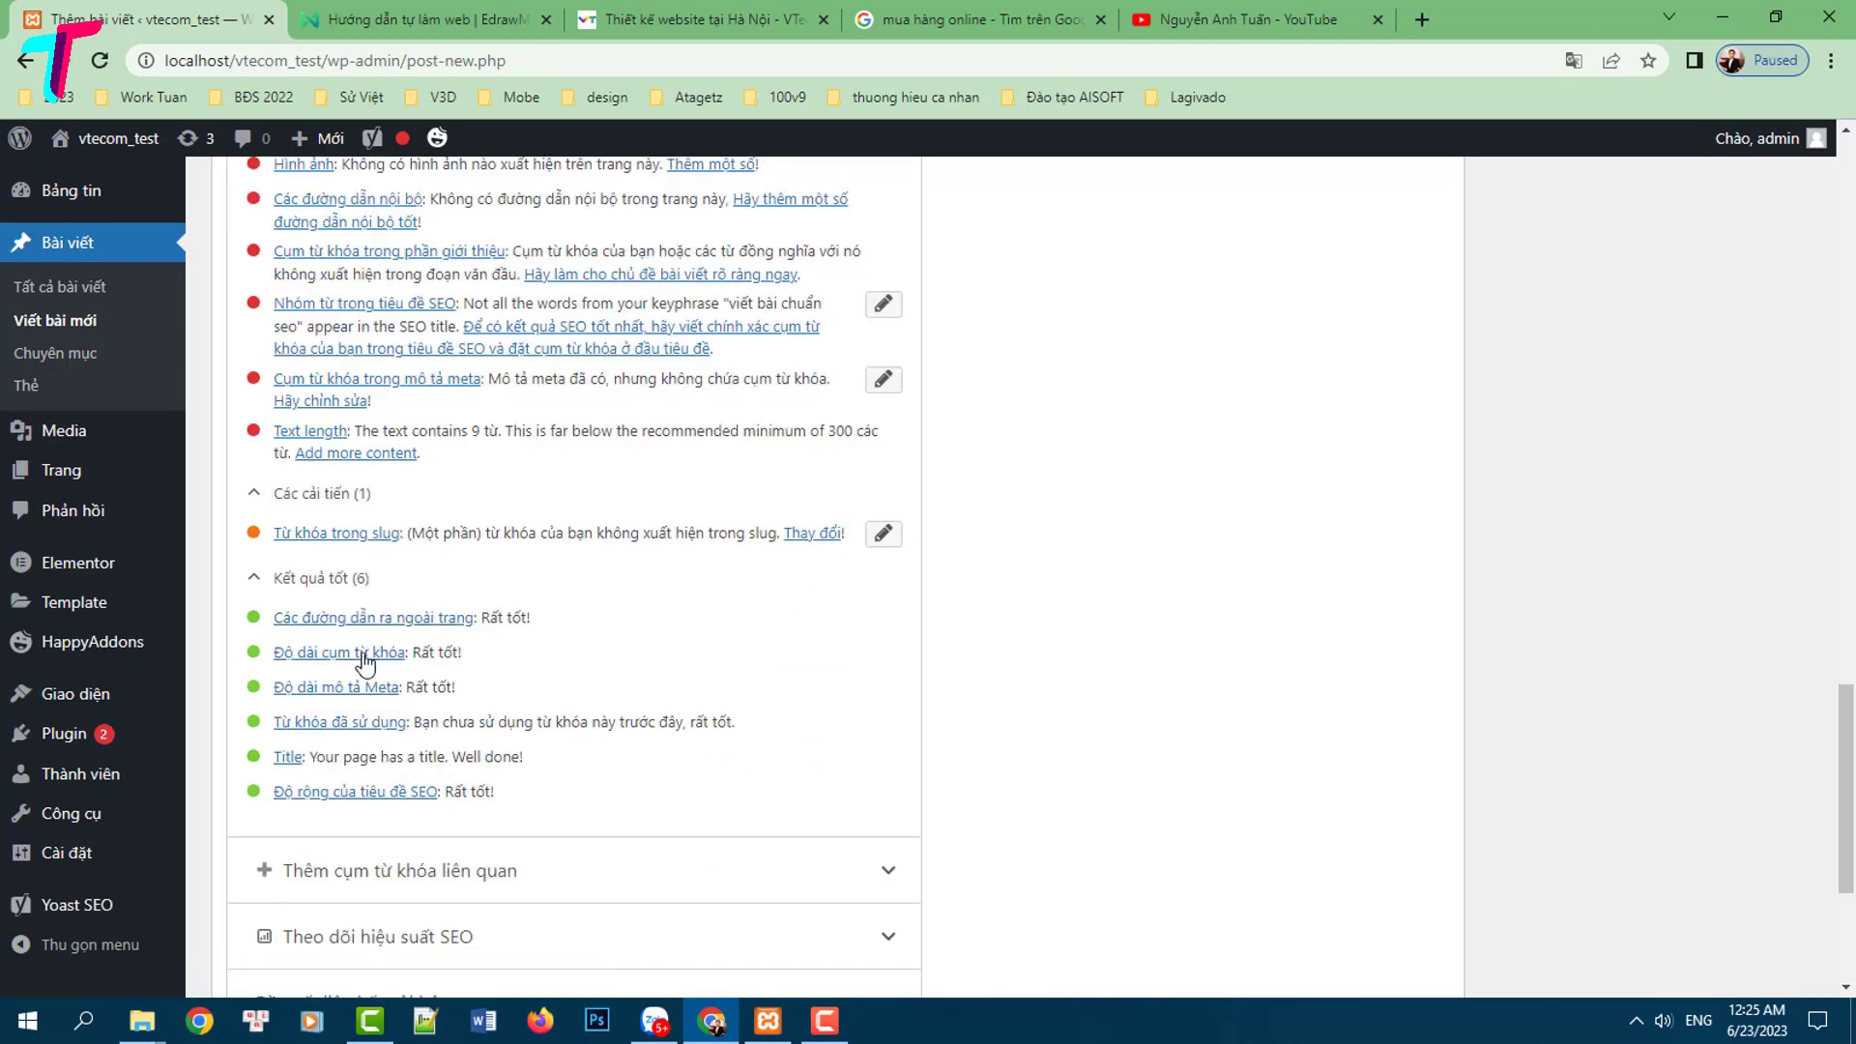
pyautogui.moveTo(482, 619); pyautogui.dragTo(578, 634)
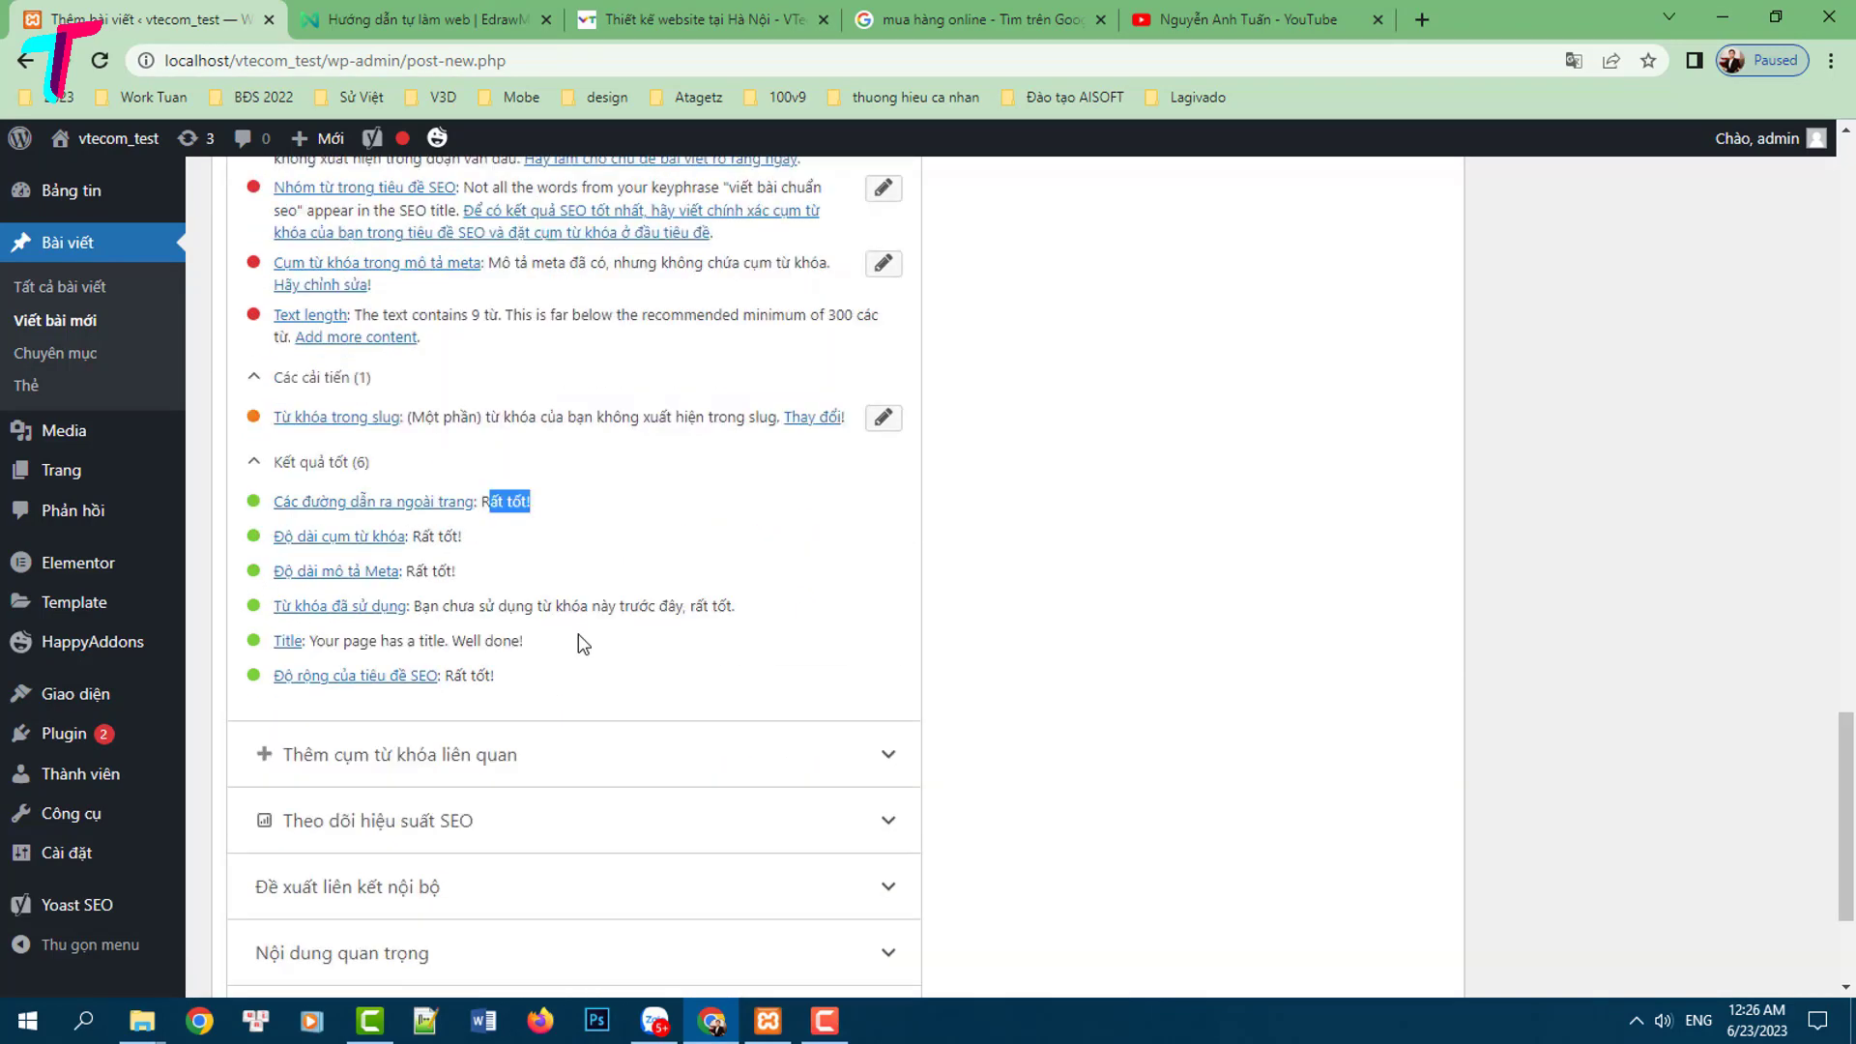
pyautogui.scroll(5, 373, 649)
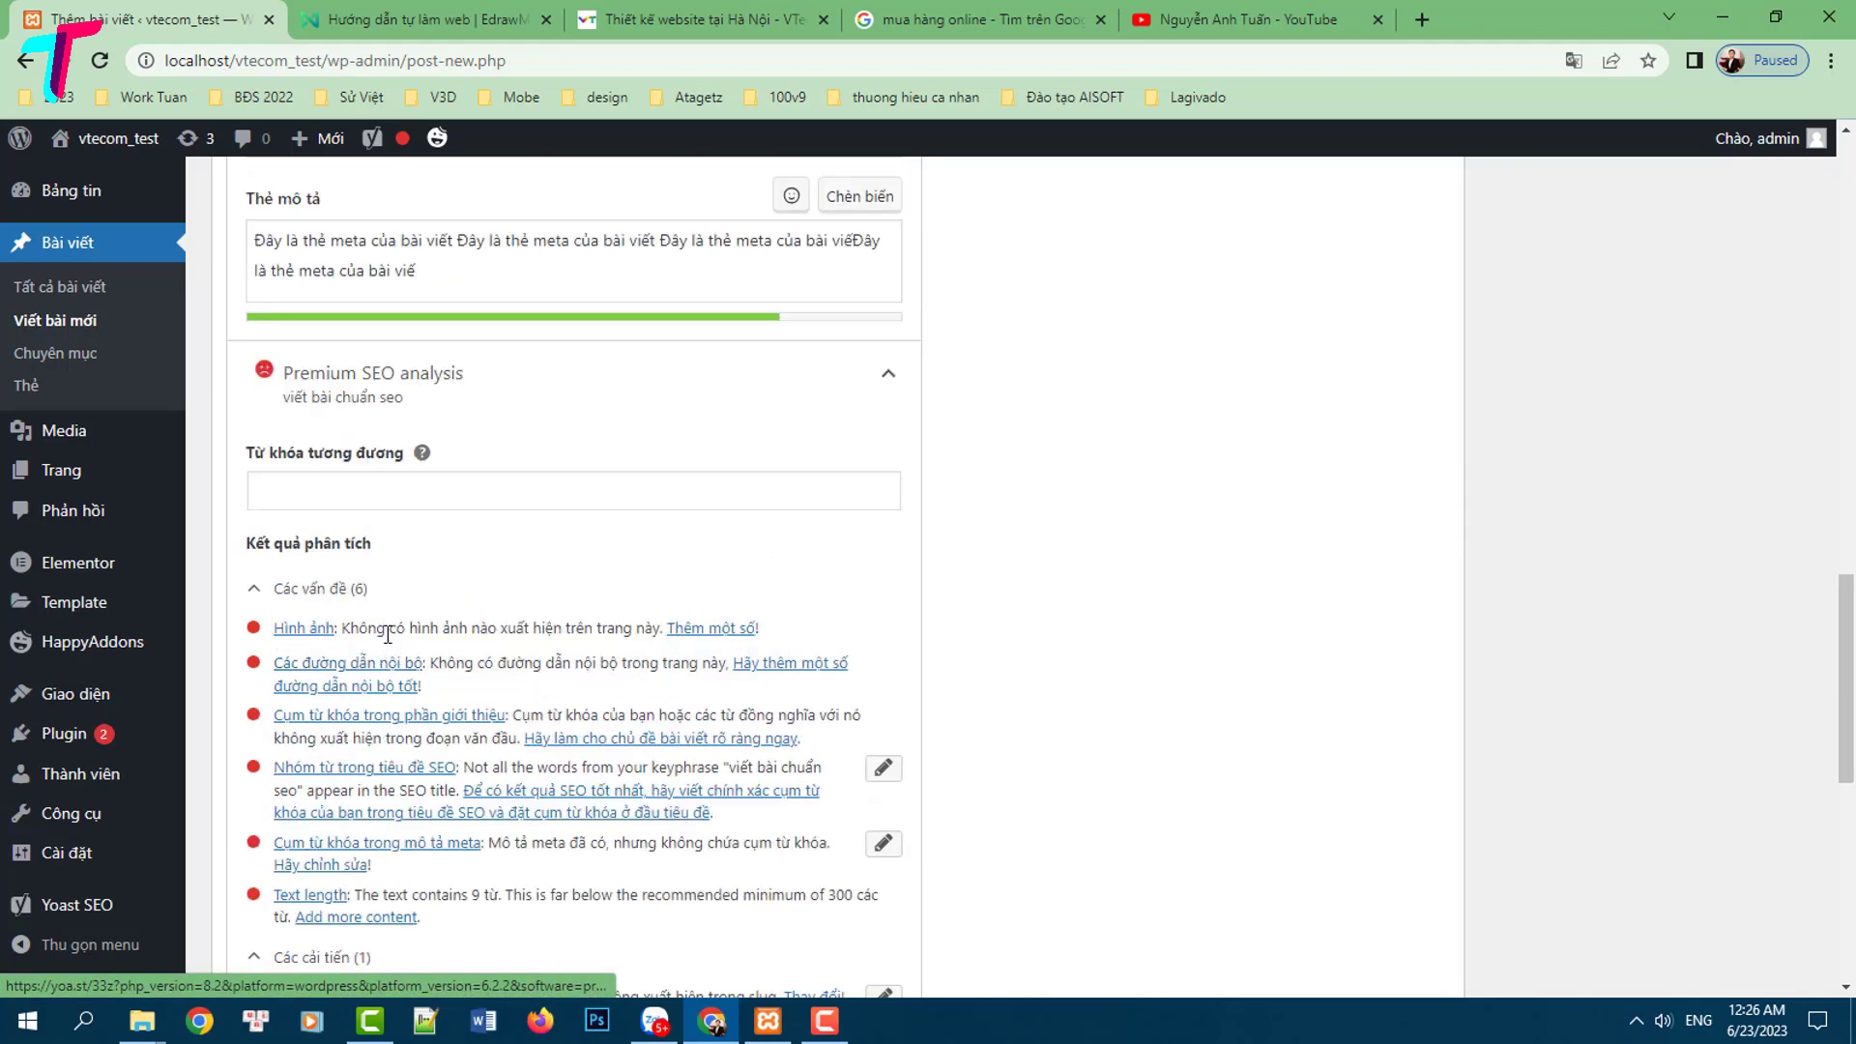
pyautogui.scroll(-1, 387, 681)
pyautogui.moveTo(529, 513); pyautogui.dragTo(341, 512)
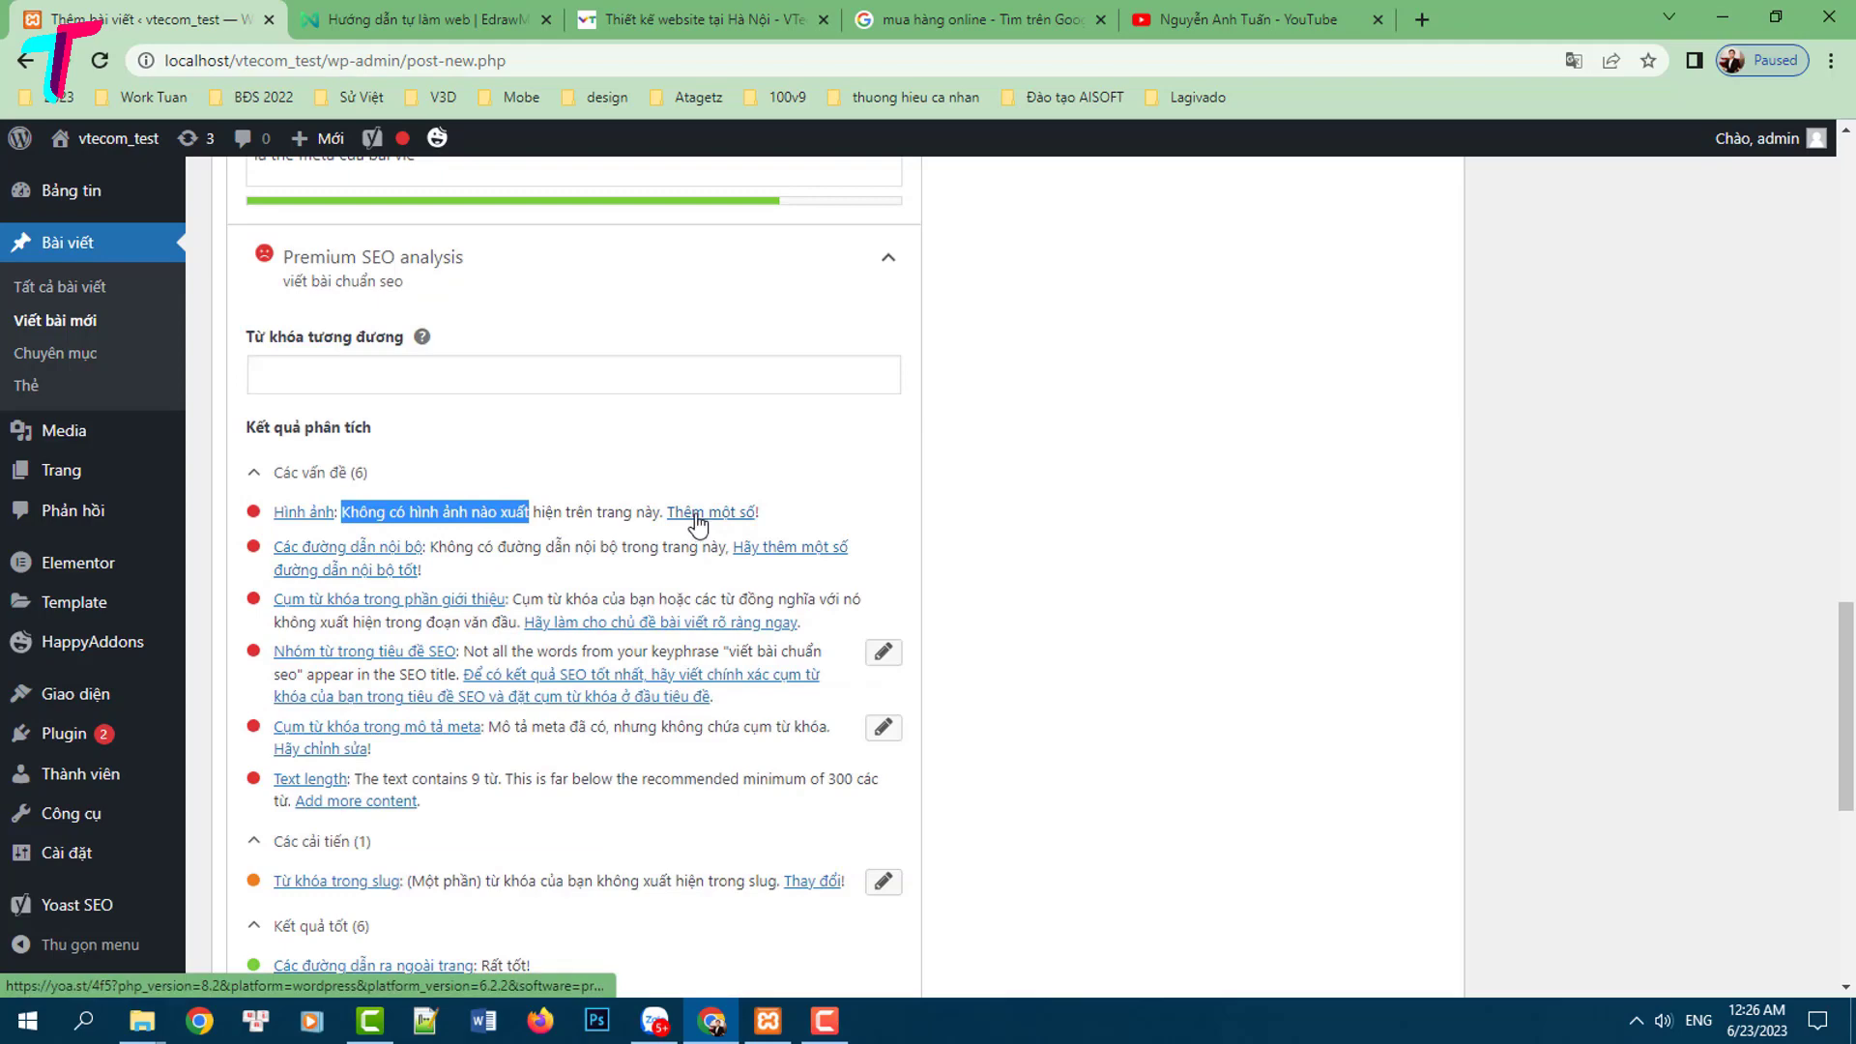
# Insert the image Icon.jpg from the media library on a new line between "Viết nội dung ở đây" and the video line
pyautogui.scroll(6, 701, 519)
pyautogui.scroll(10, 688, 526)
pyautogui.click(409, 587)
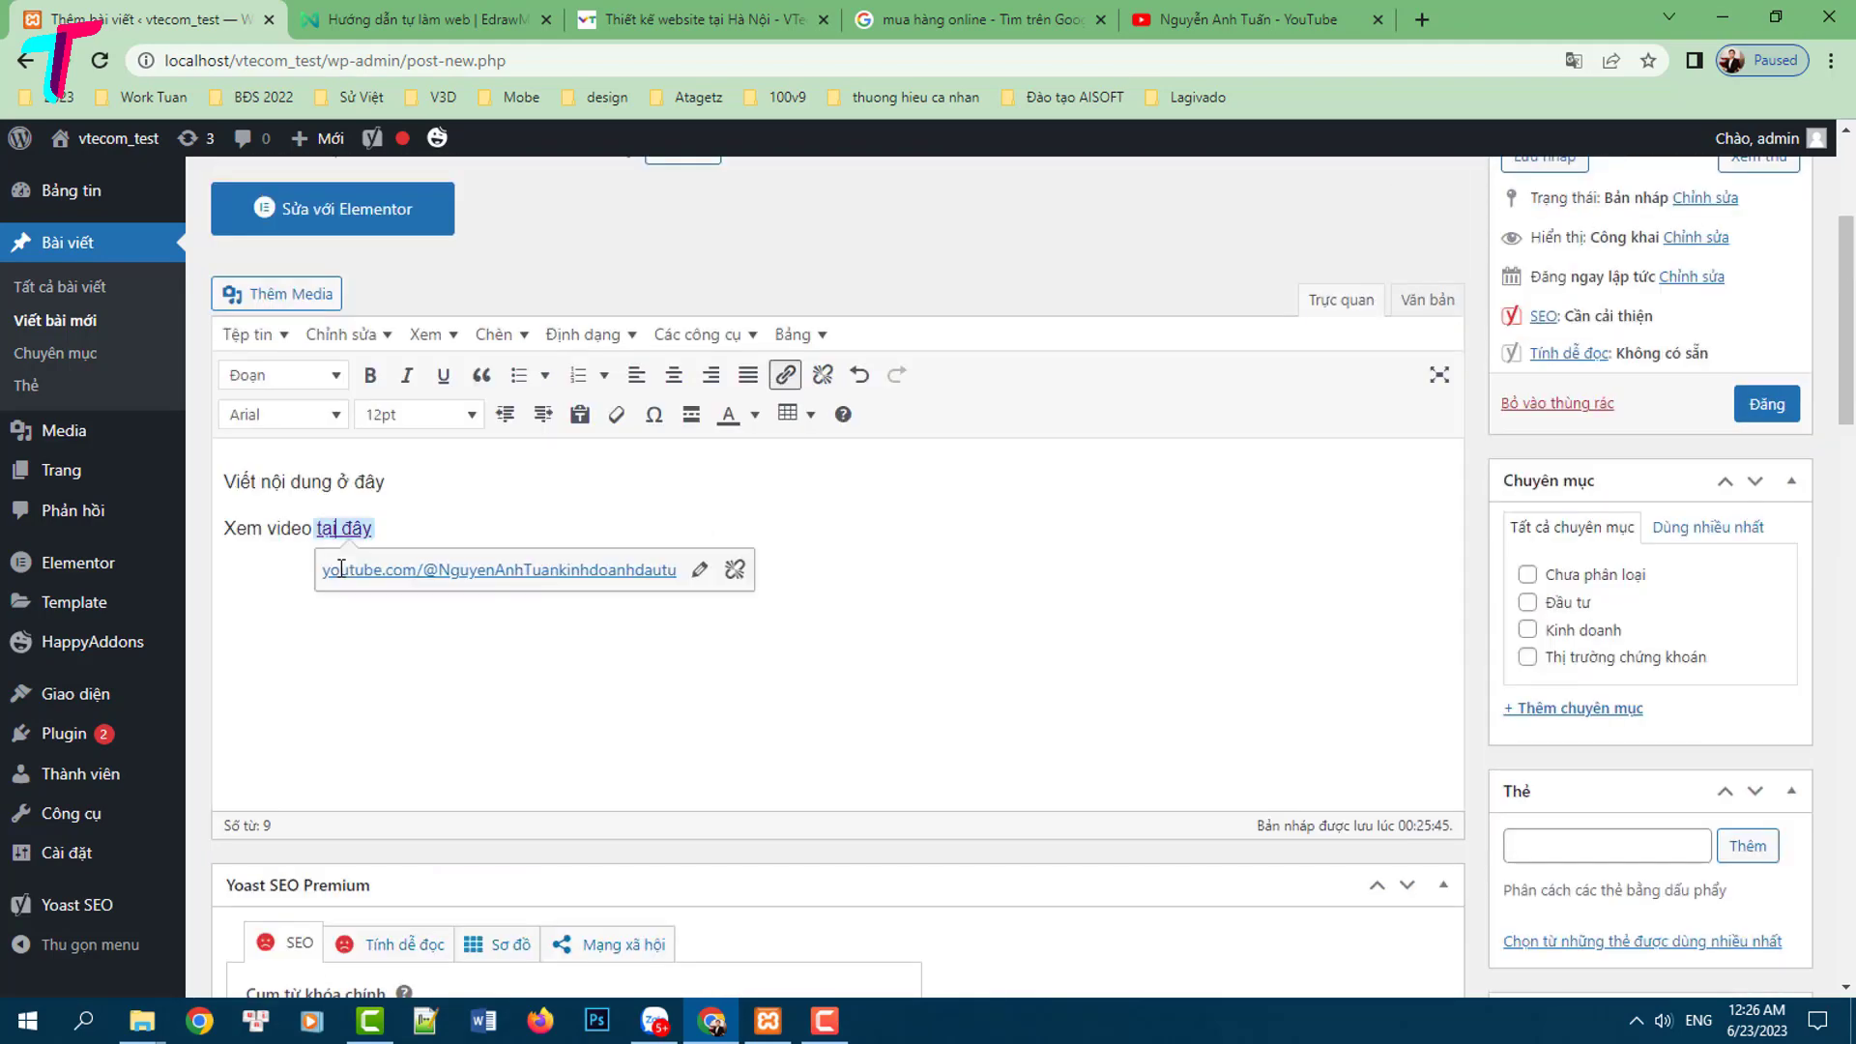
pyautogui.click(416, 496)
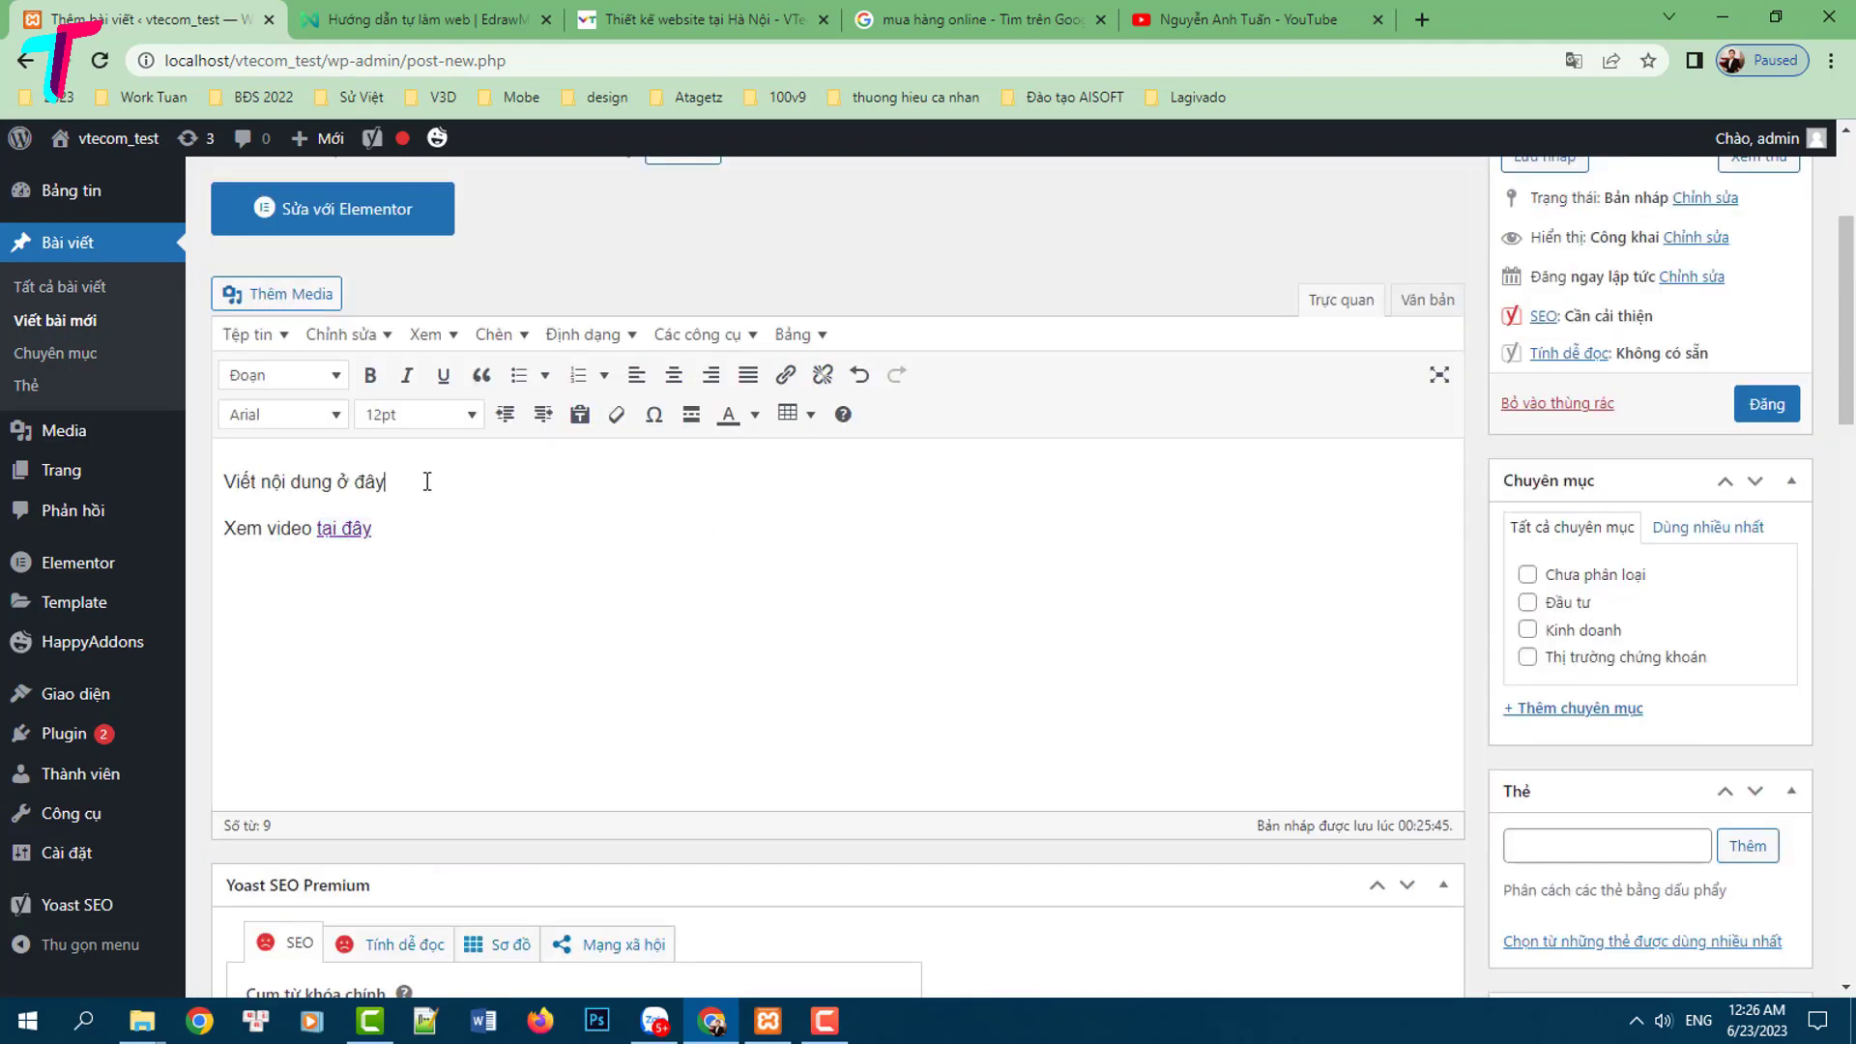
pyautogui.press('Return')
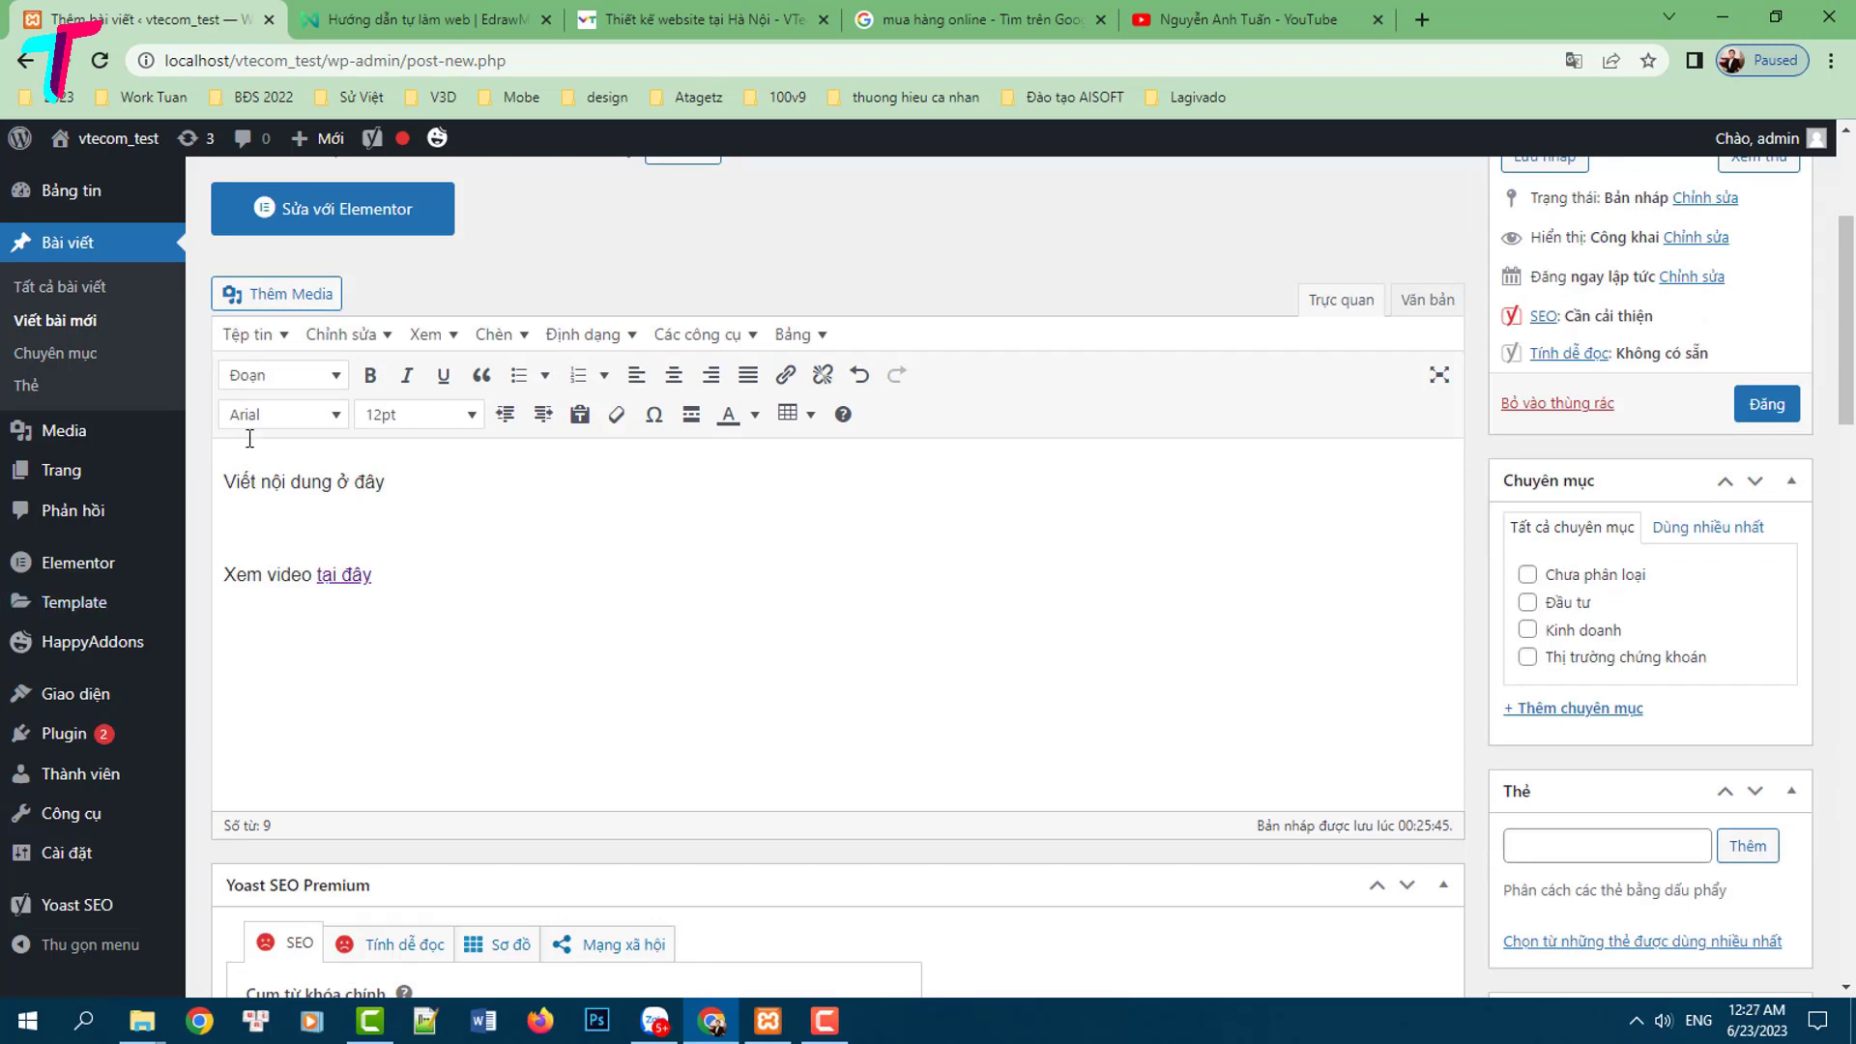
pyautogui.click(288, 295)
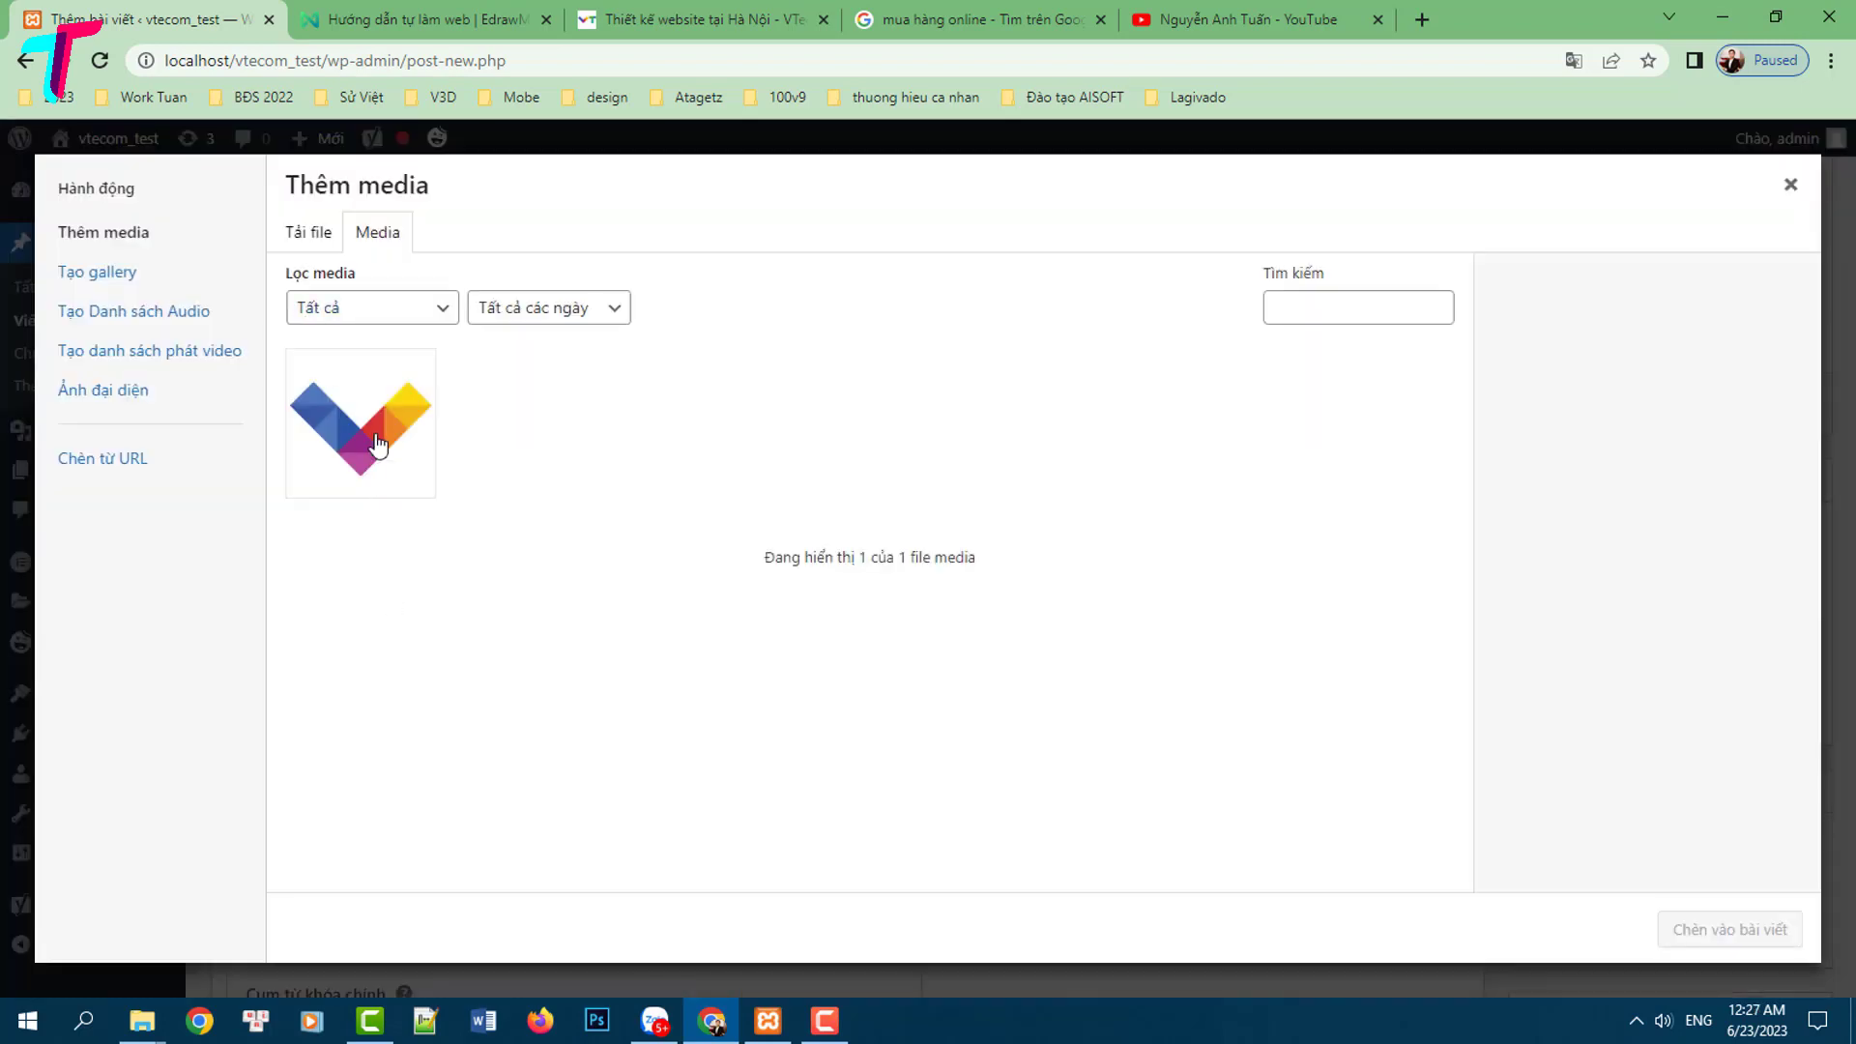
pyautogui.click(376, 444)
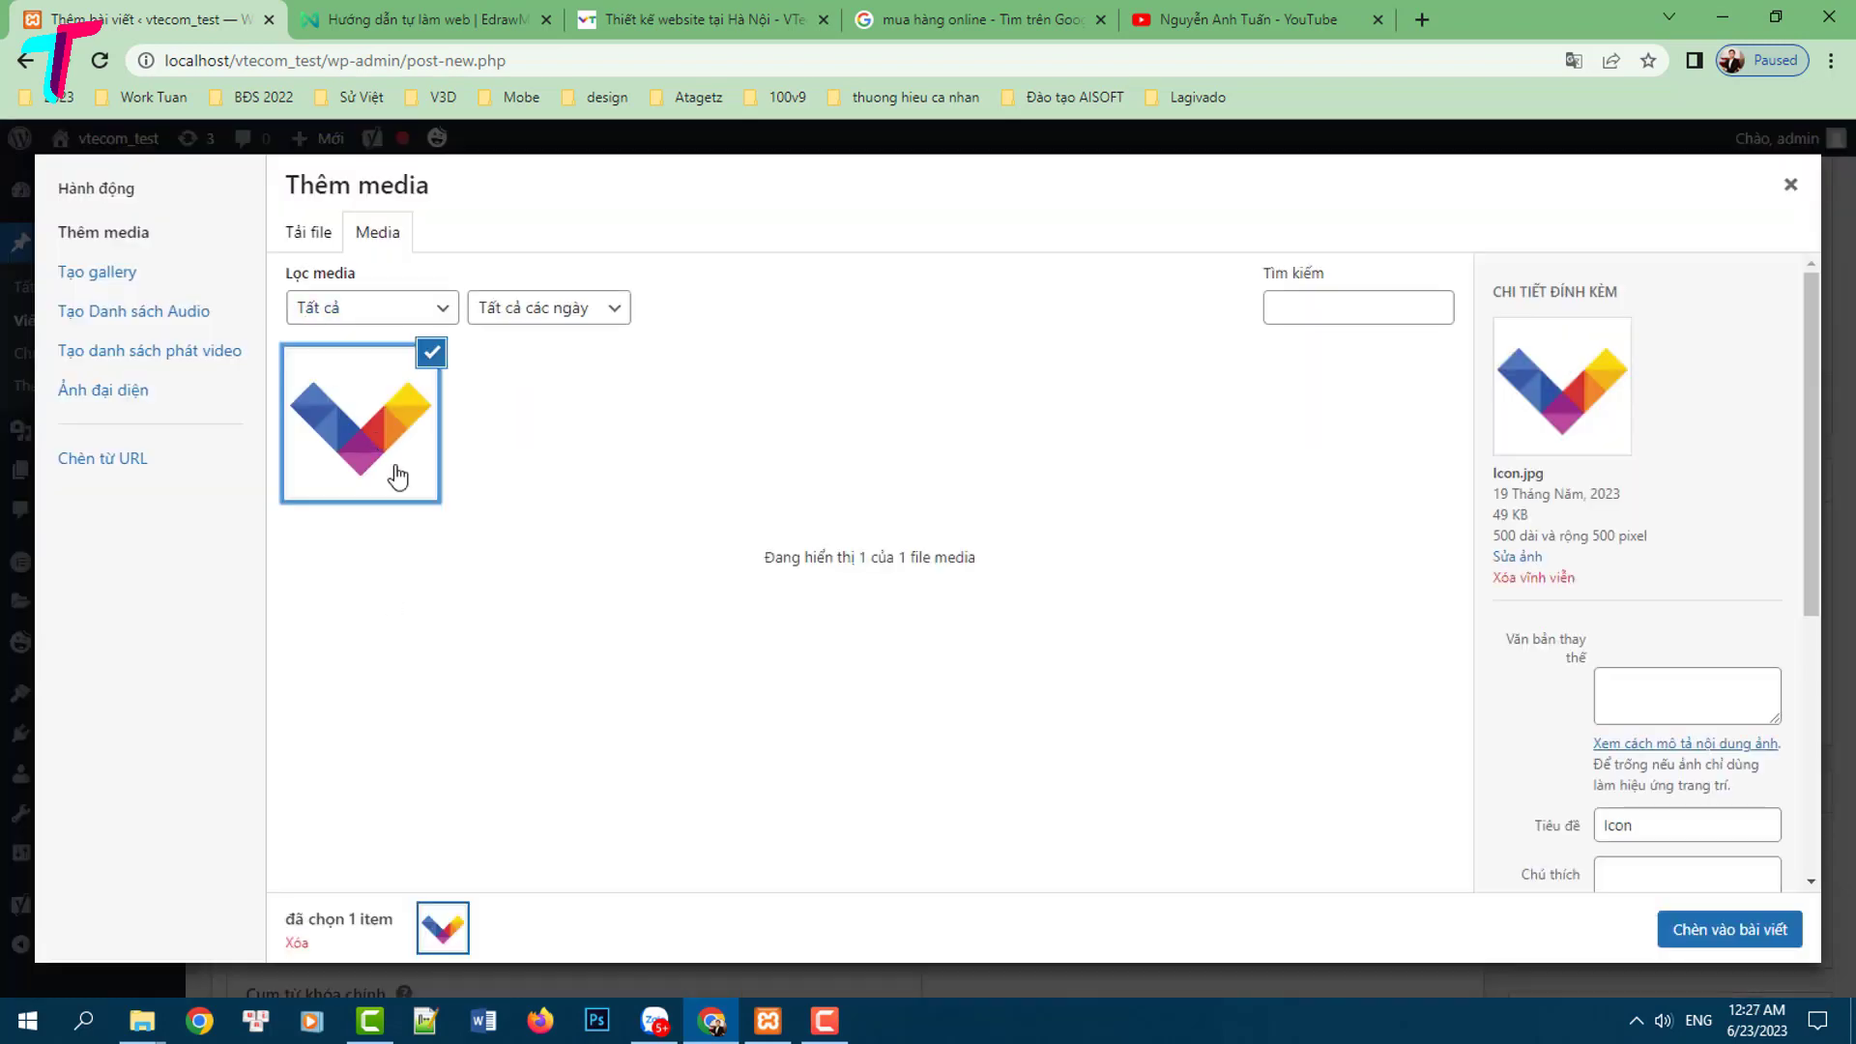
pyautogui.click(1755, 938)
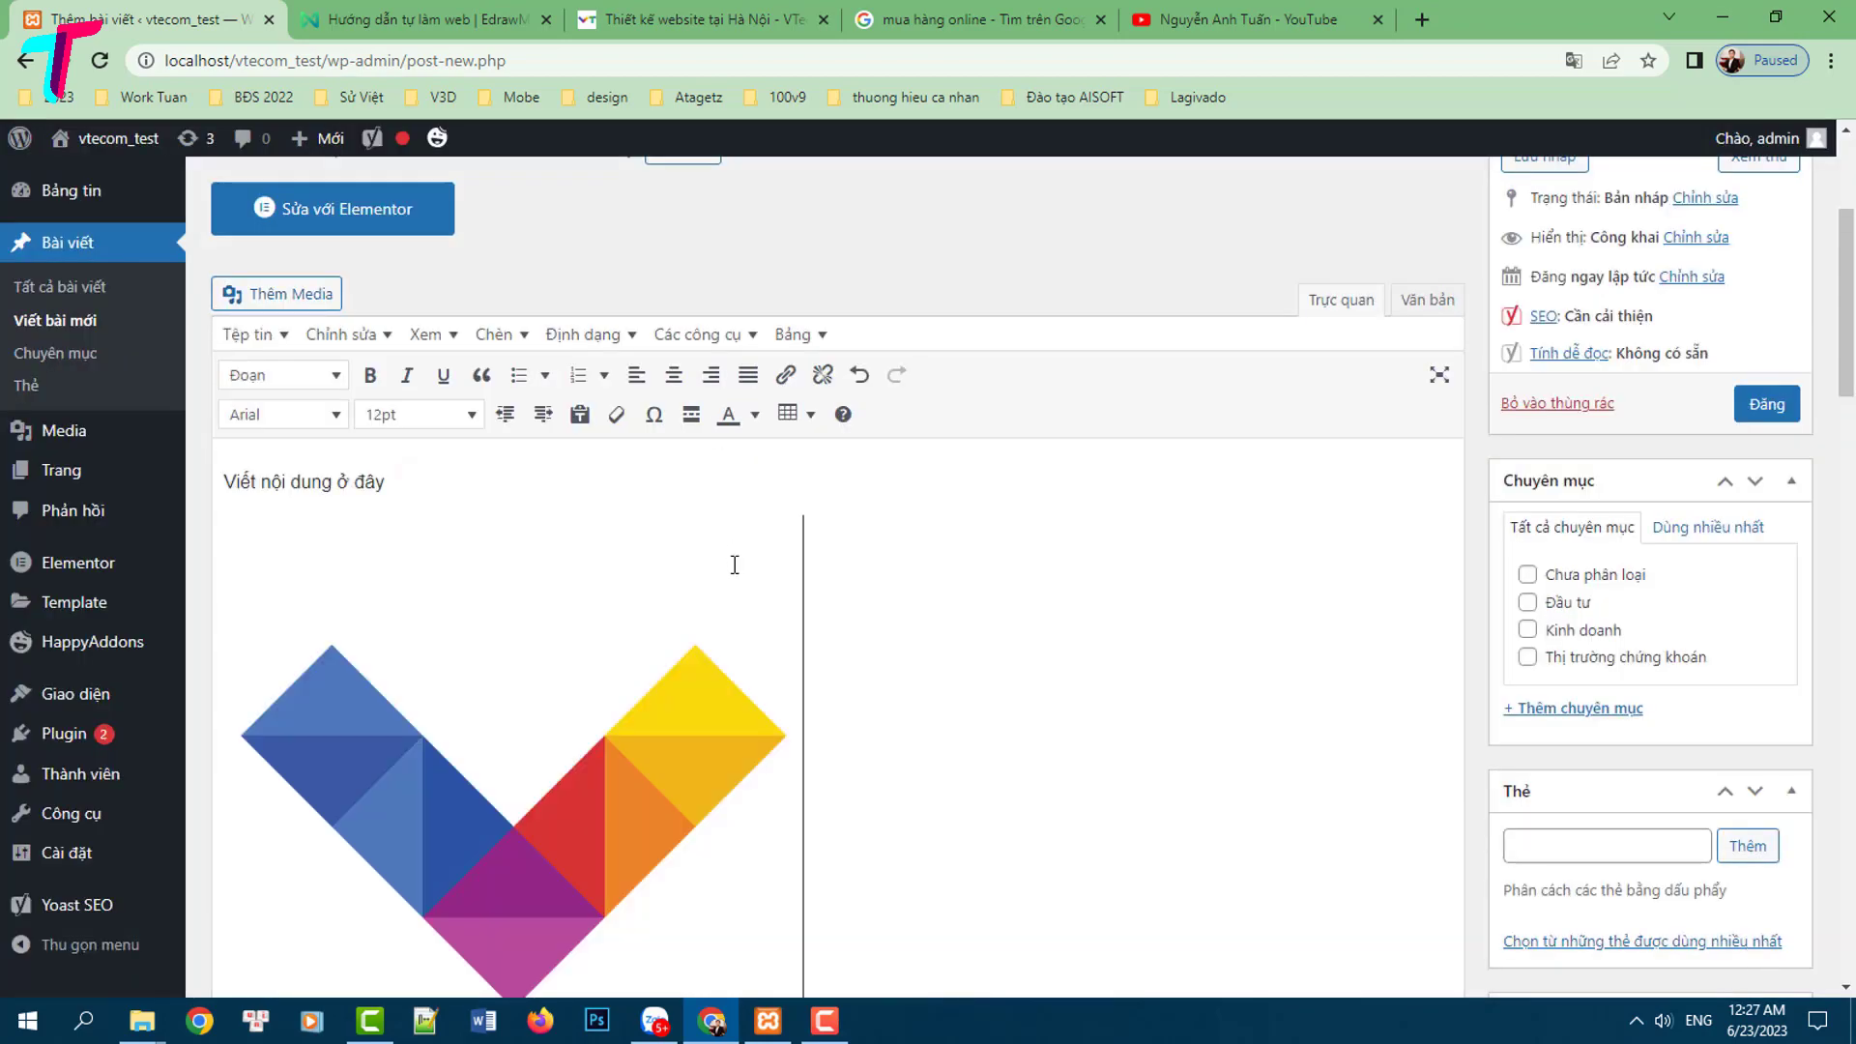
# Examine the image result and the remaining internal links problem in the SEO analysis
pyautogui.scroll(-1, 1001, 700)
pyautogui.scroll(-20, 1001, 700)
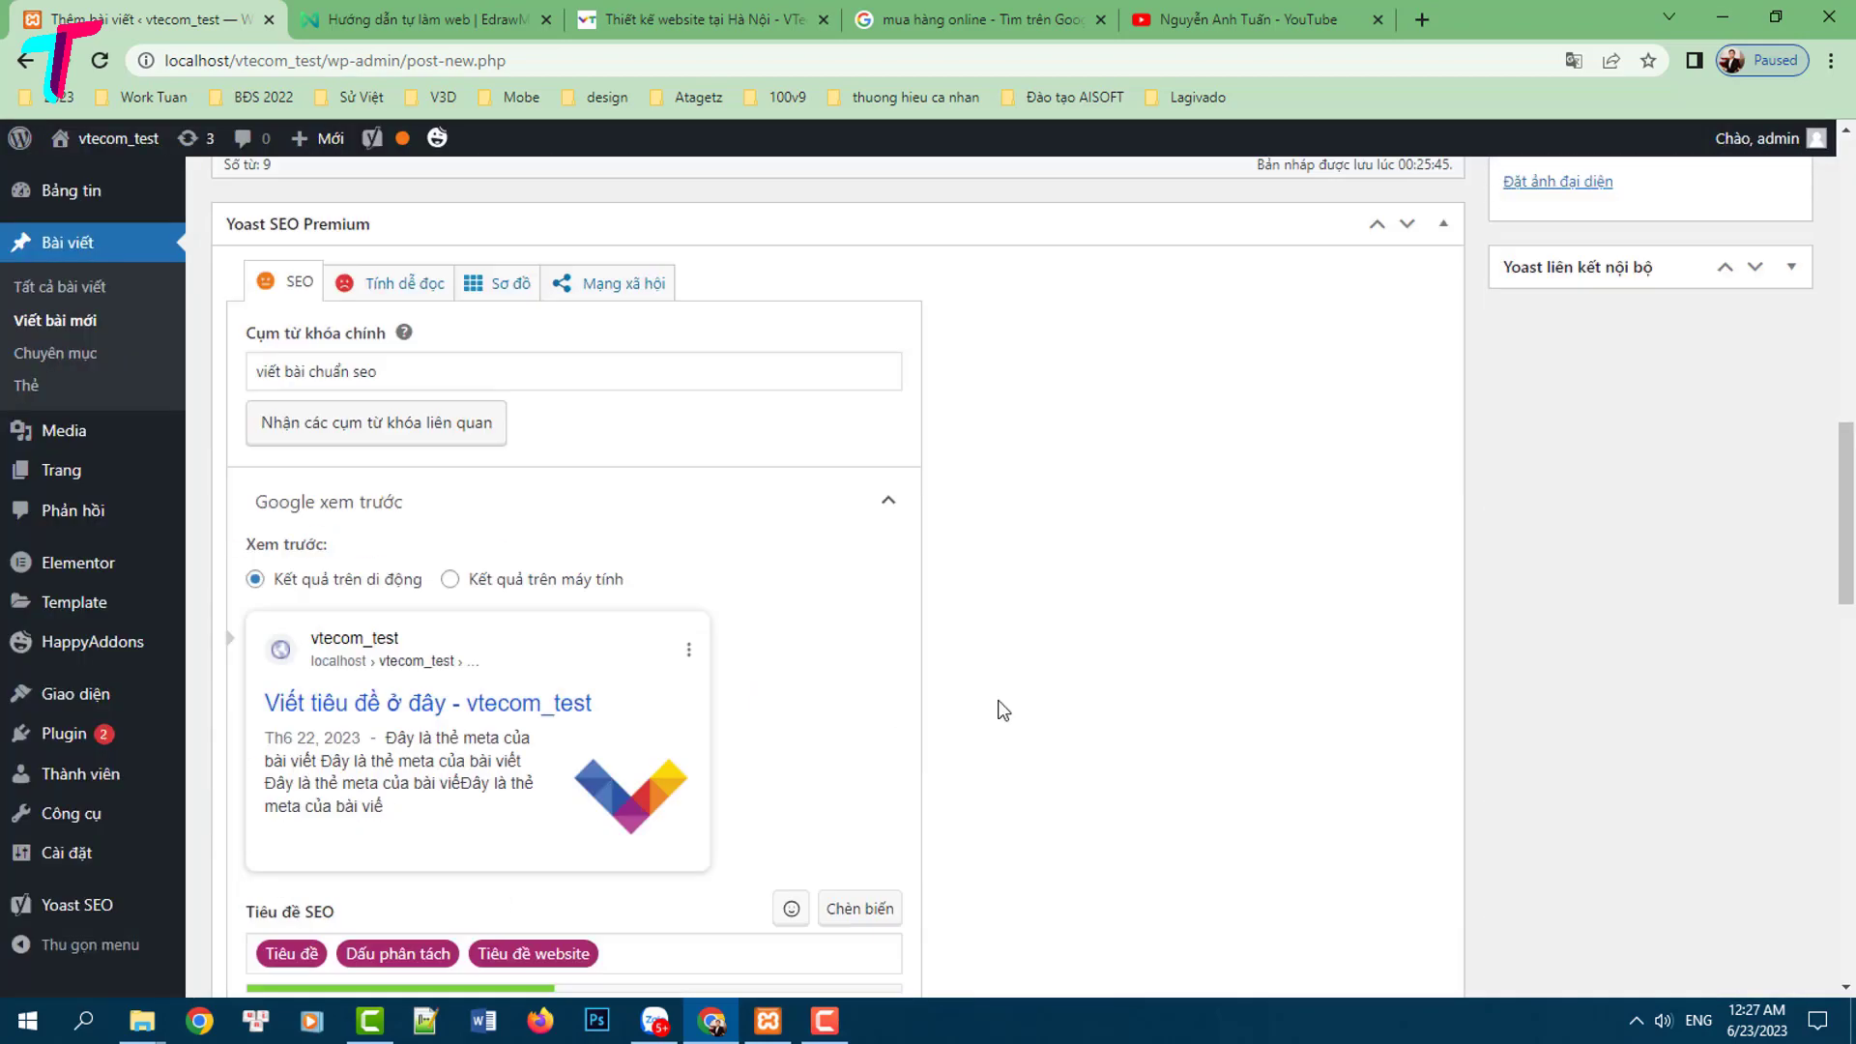
pyautogui.scroll(-1, 1003, 710)
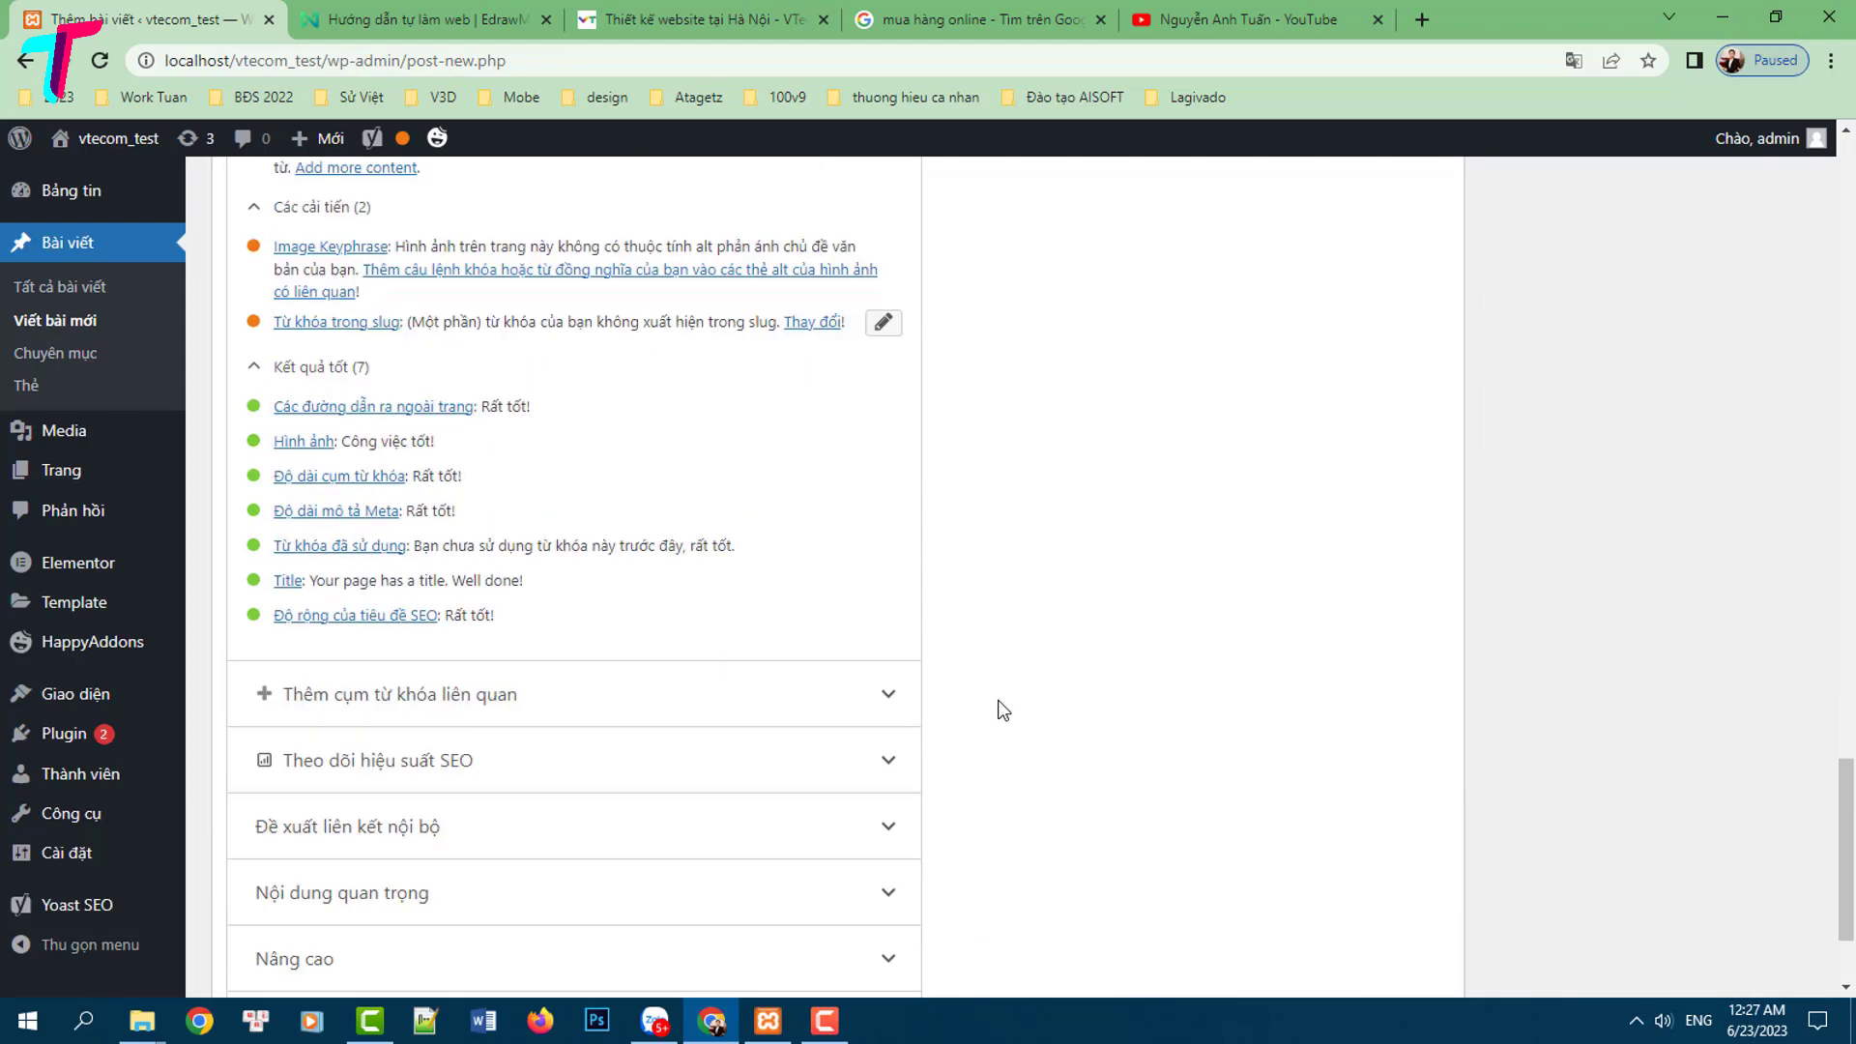
pyautogui.scroll(2, 995, 698)
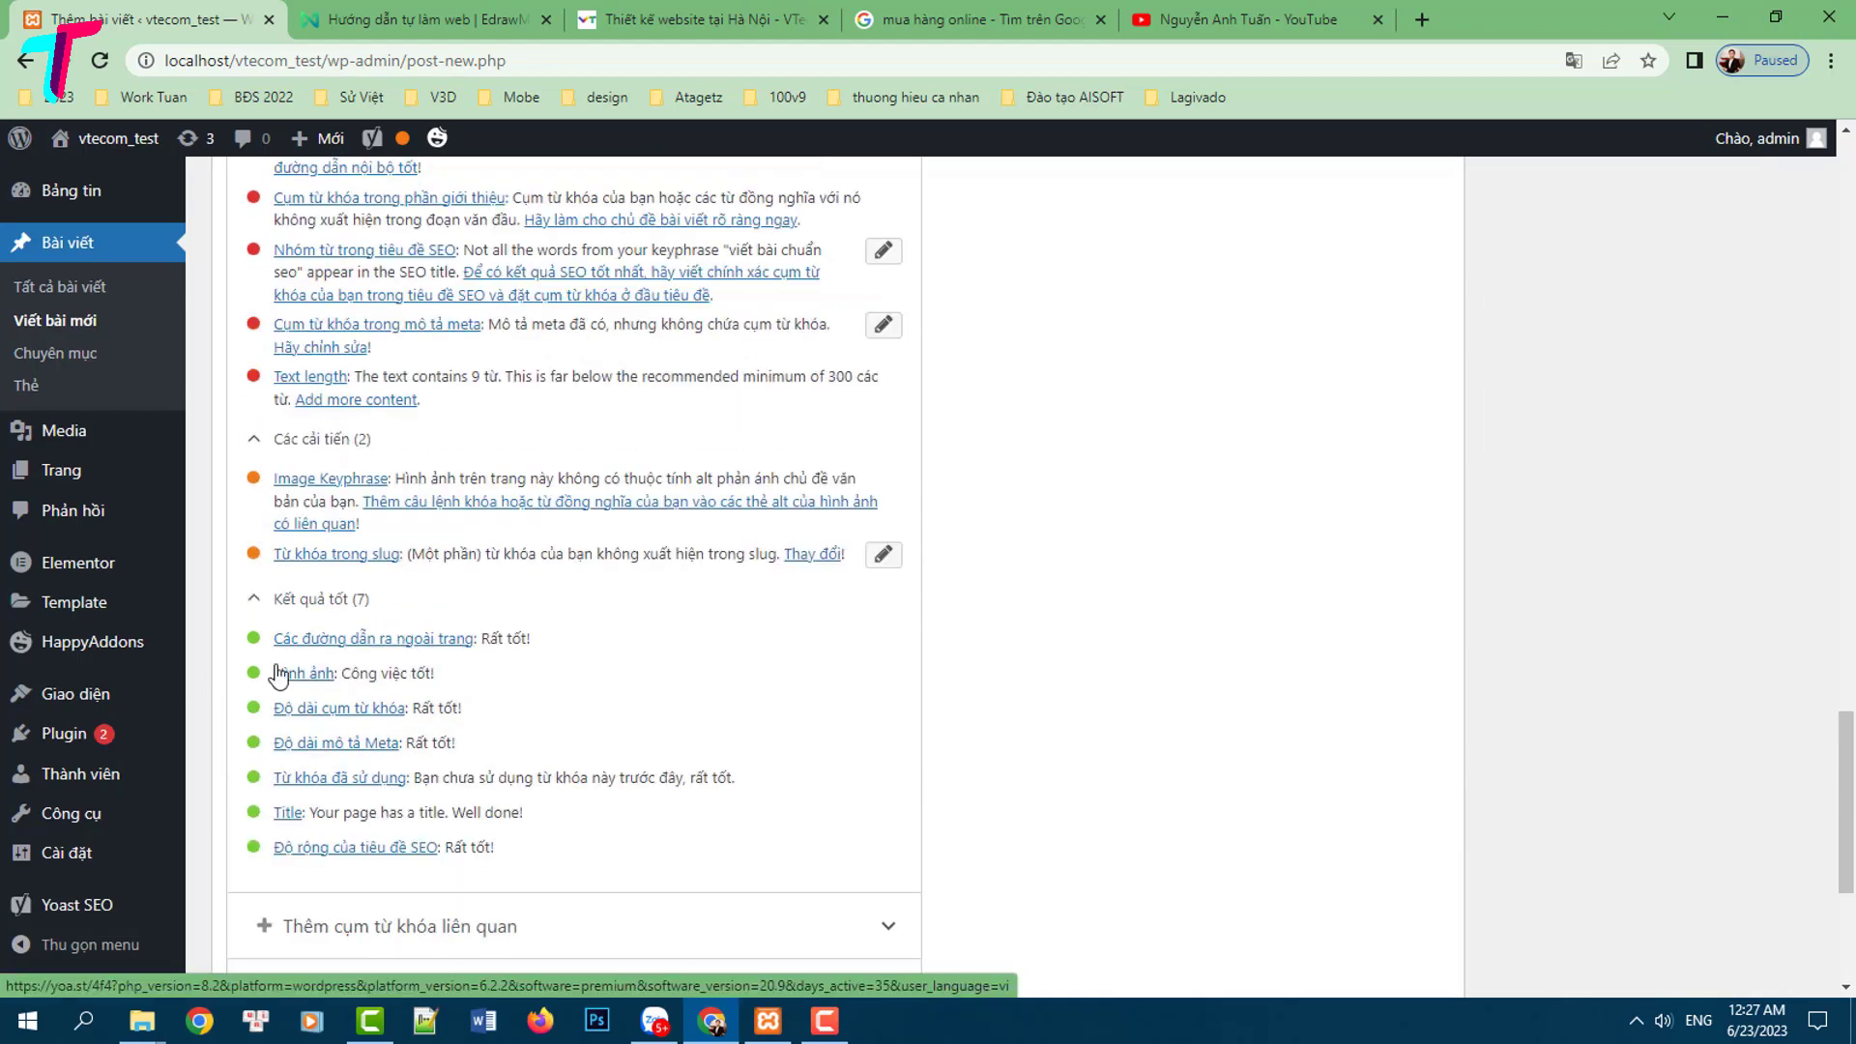
pyautogui.moveTo(380, 673); pyautogui.dragTo(485, 673)
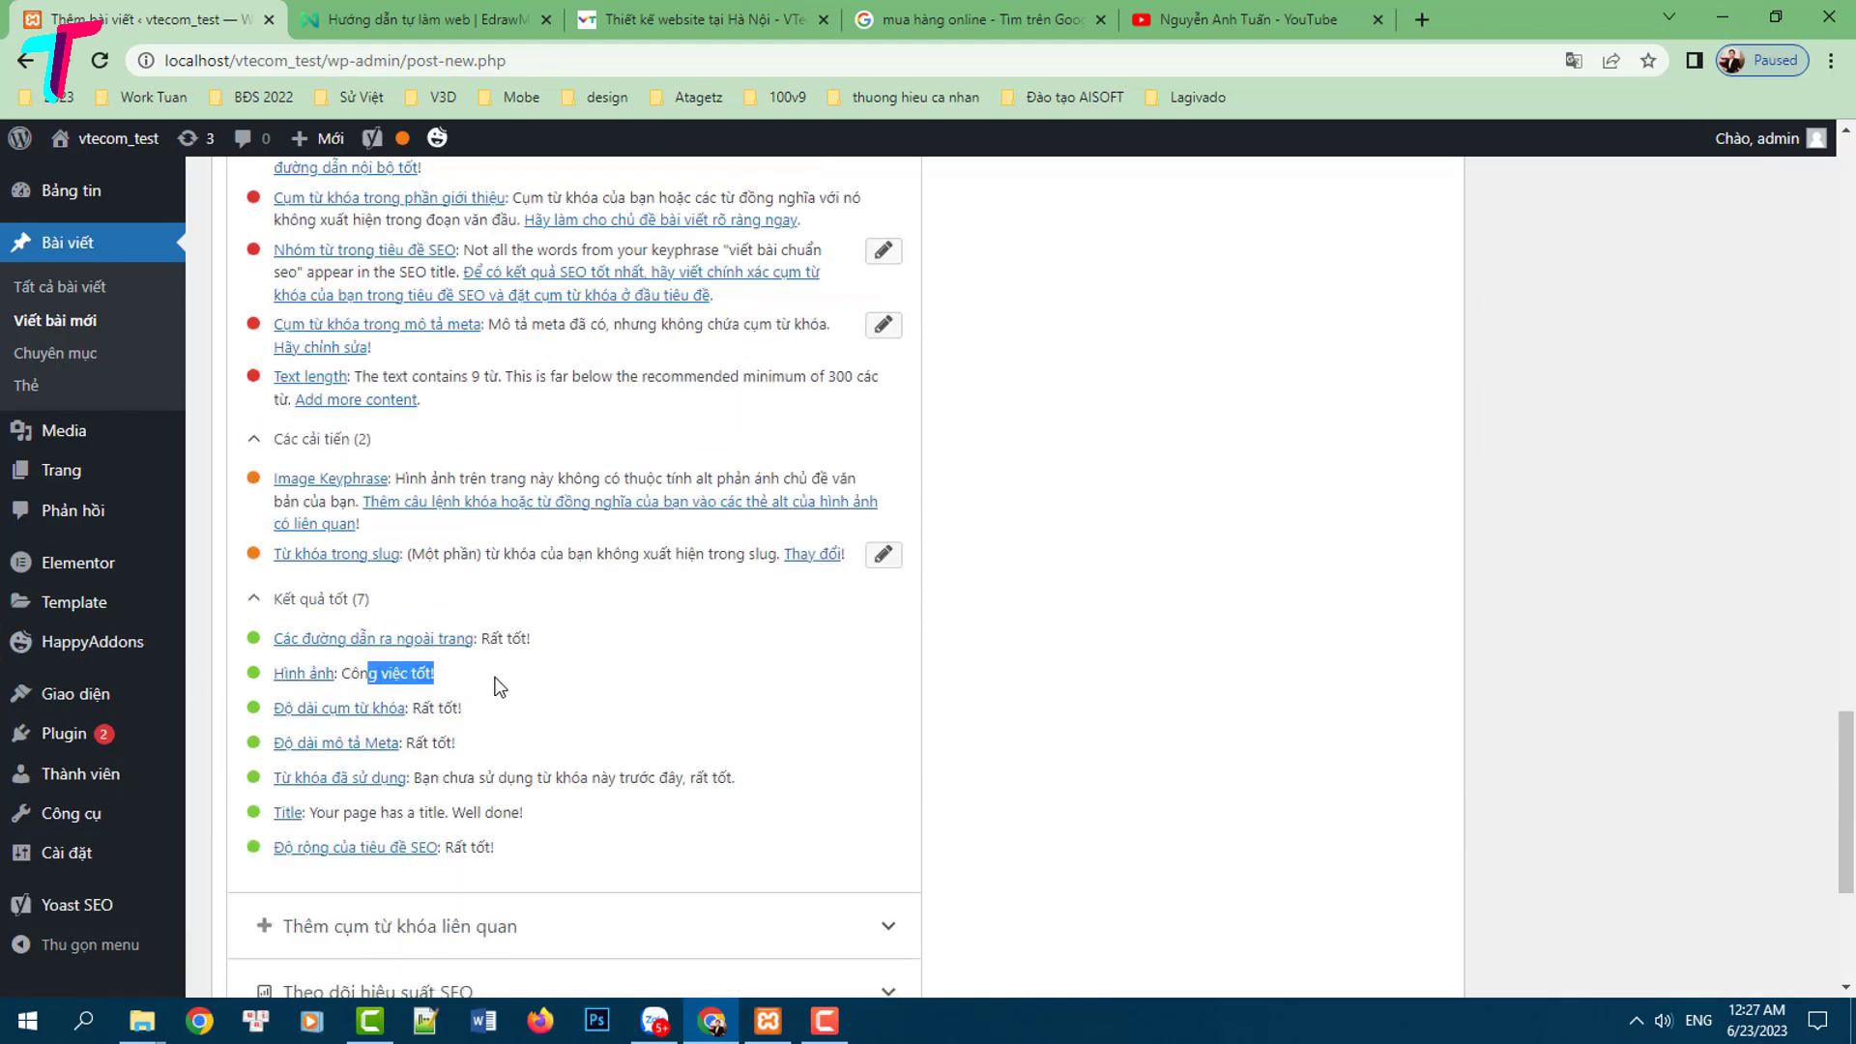
pyautogui.click(499, 685)
pyautogui.scroll(3, 525, 694)
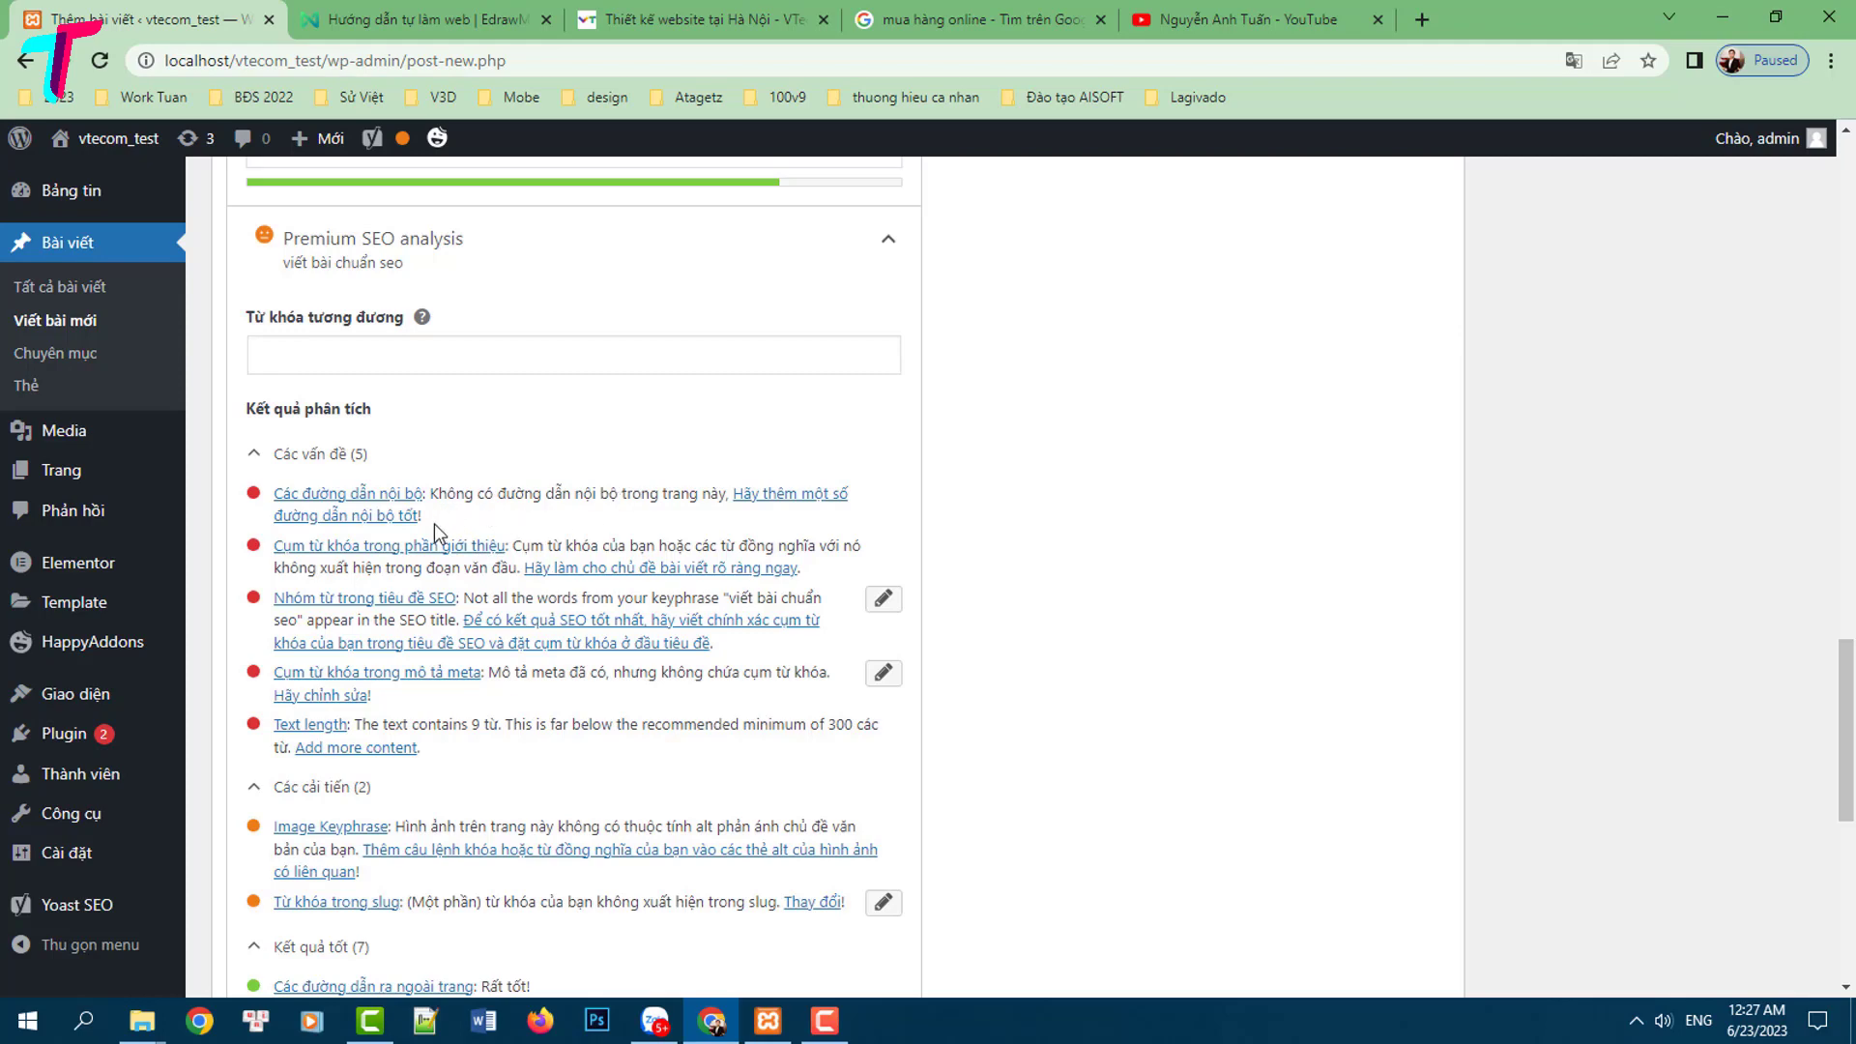
# Extend the post's first line to read "Viết nội dung ở đây. Trang chủ Vtecom"
pyautogui.scroll(10, 648, 498)
pyautogui.scroll(10, 648, 492)
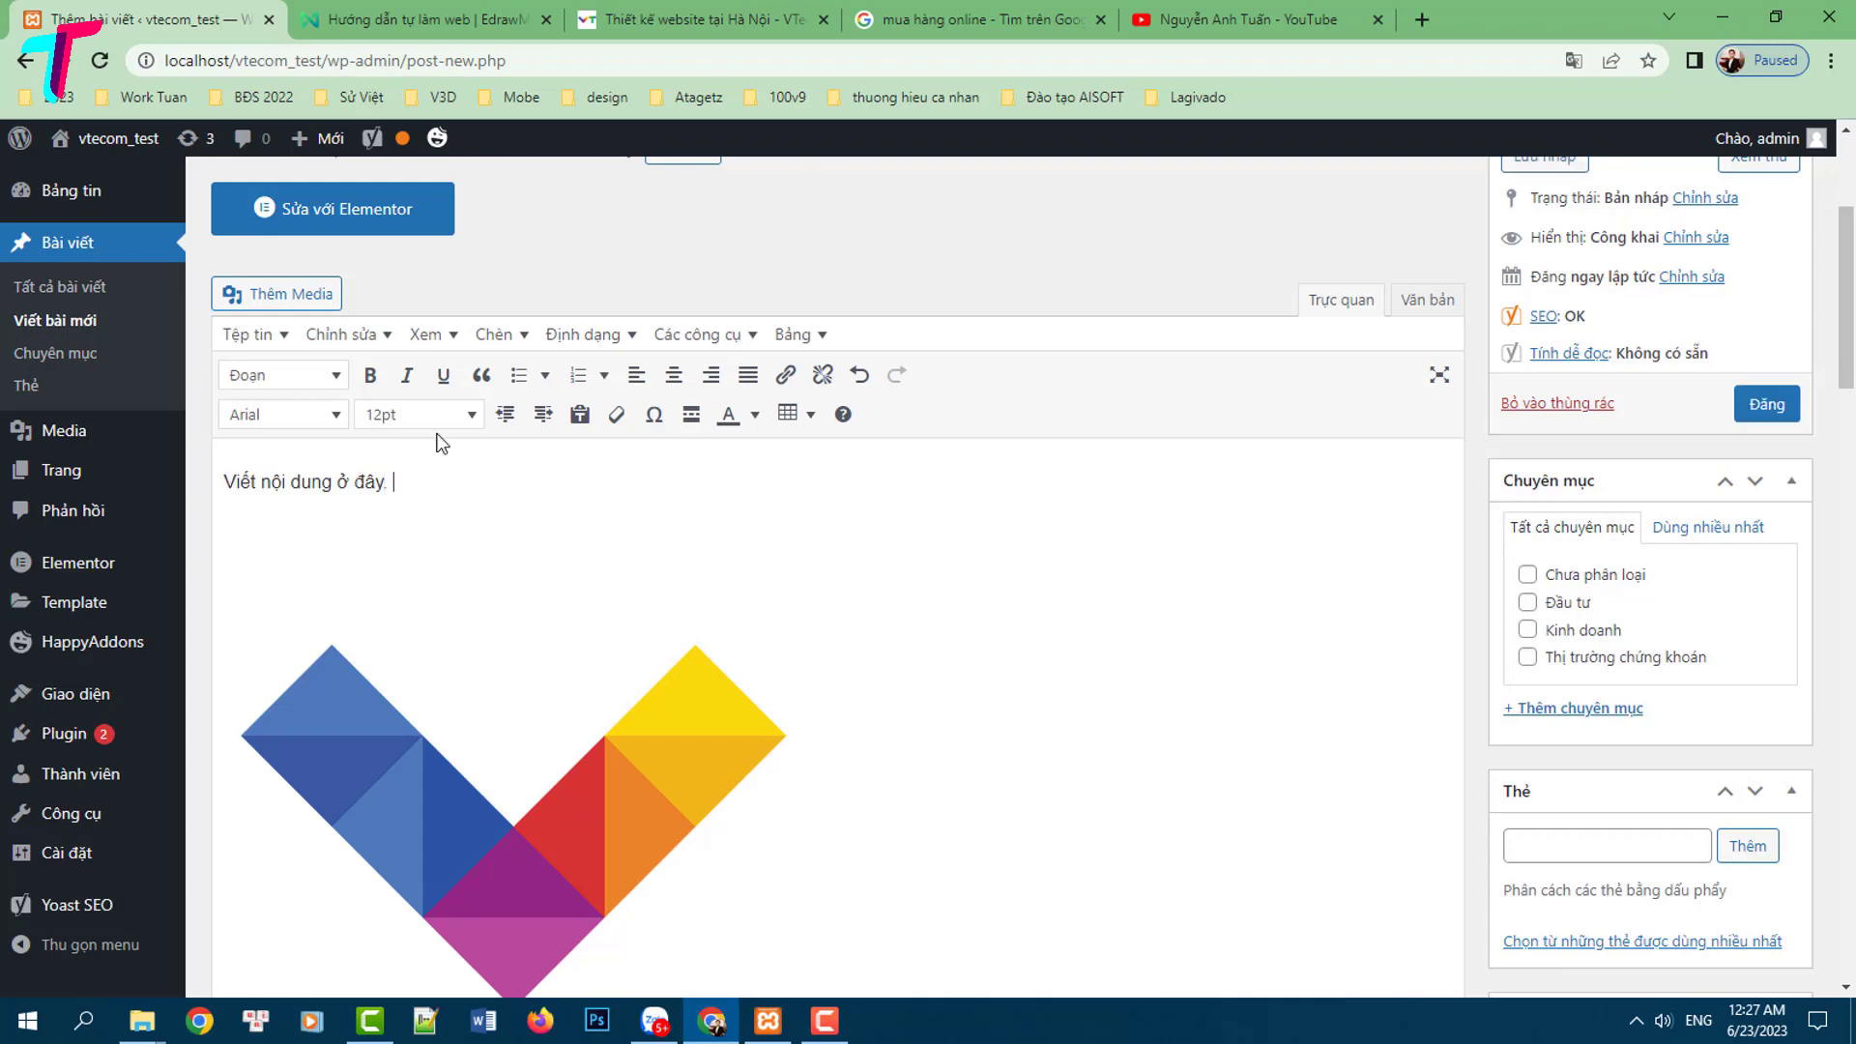
pyautogui.write('ang ')
pyautogui.write('Vet')
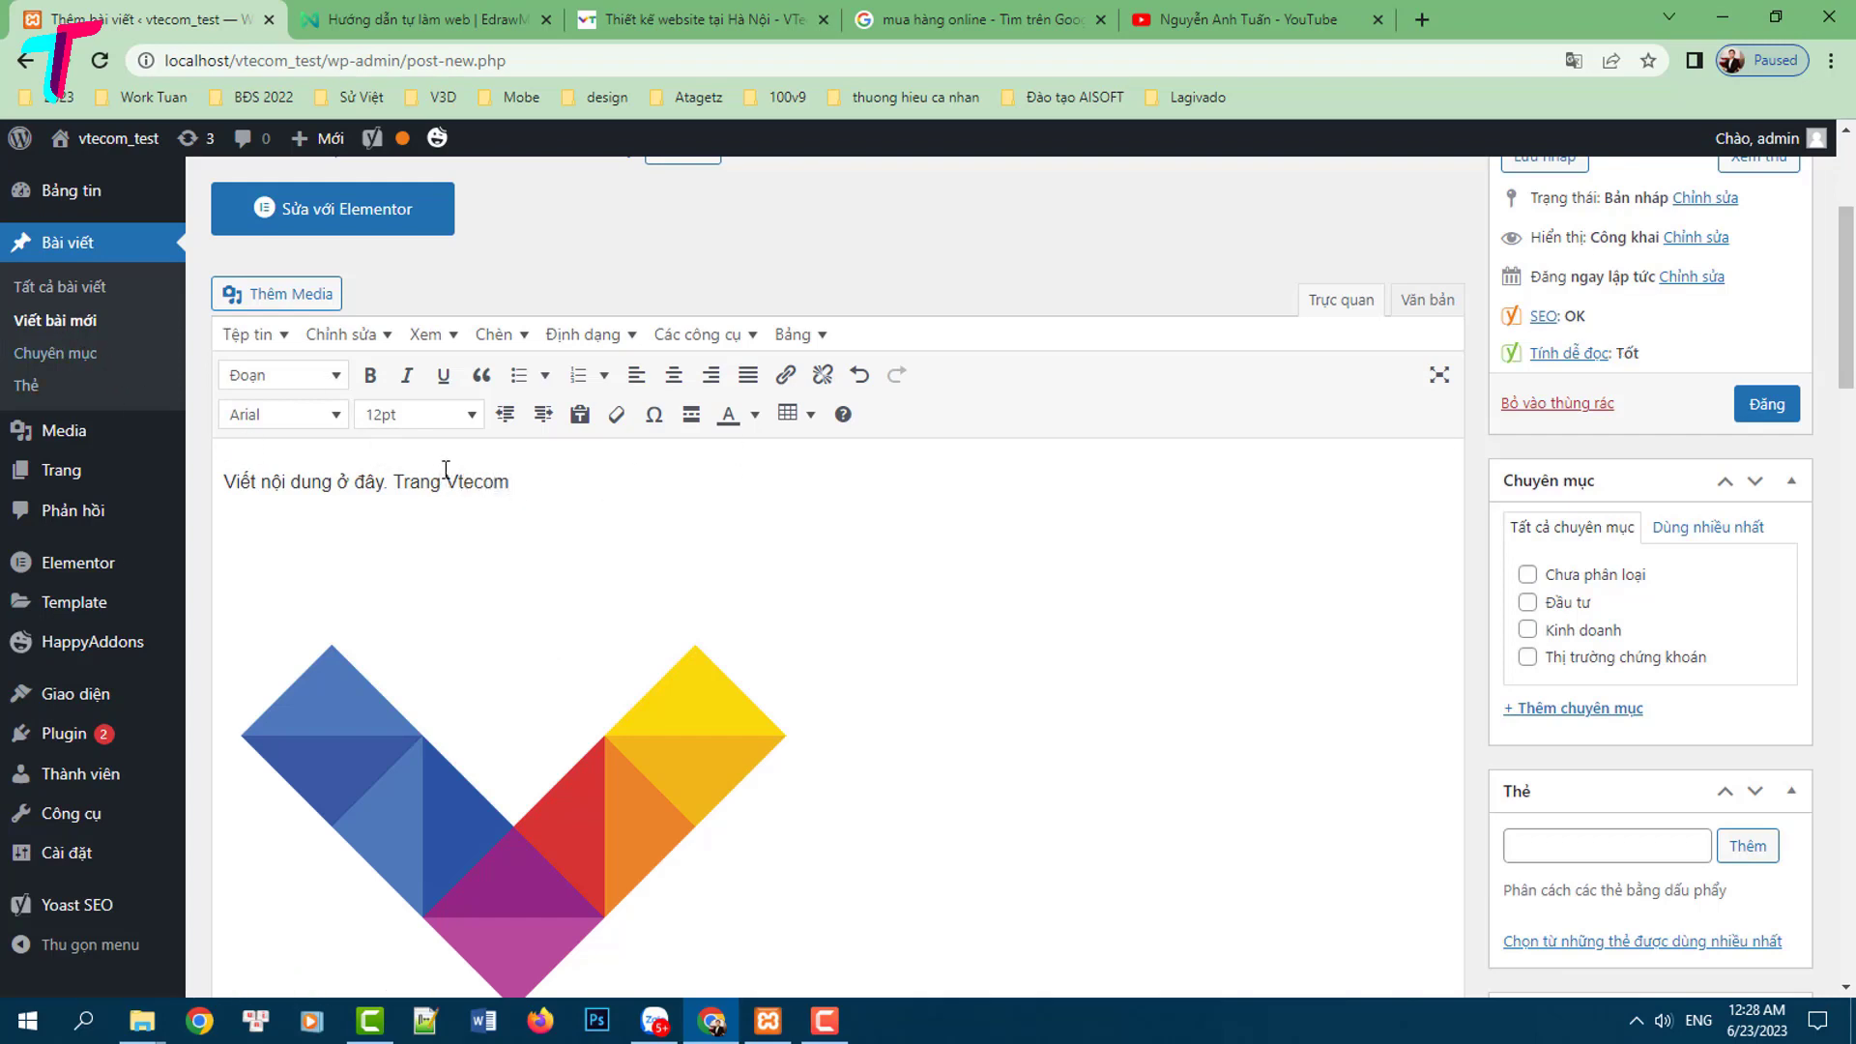
pyautogui.write('chủ')
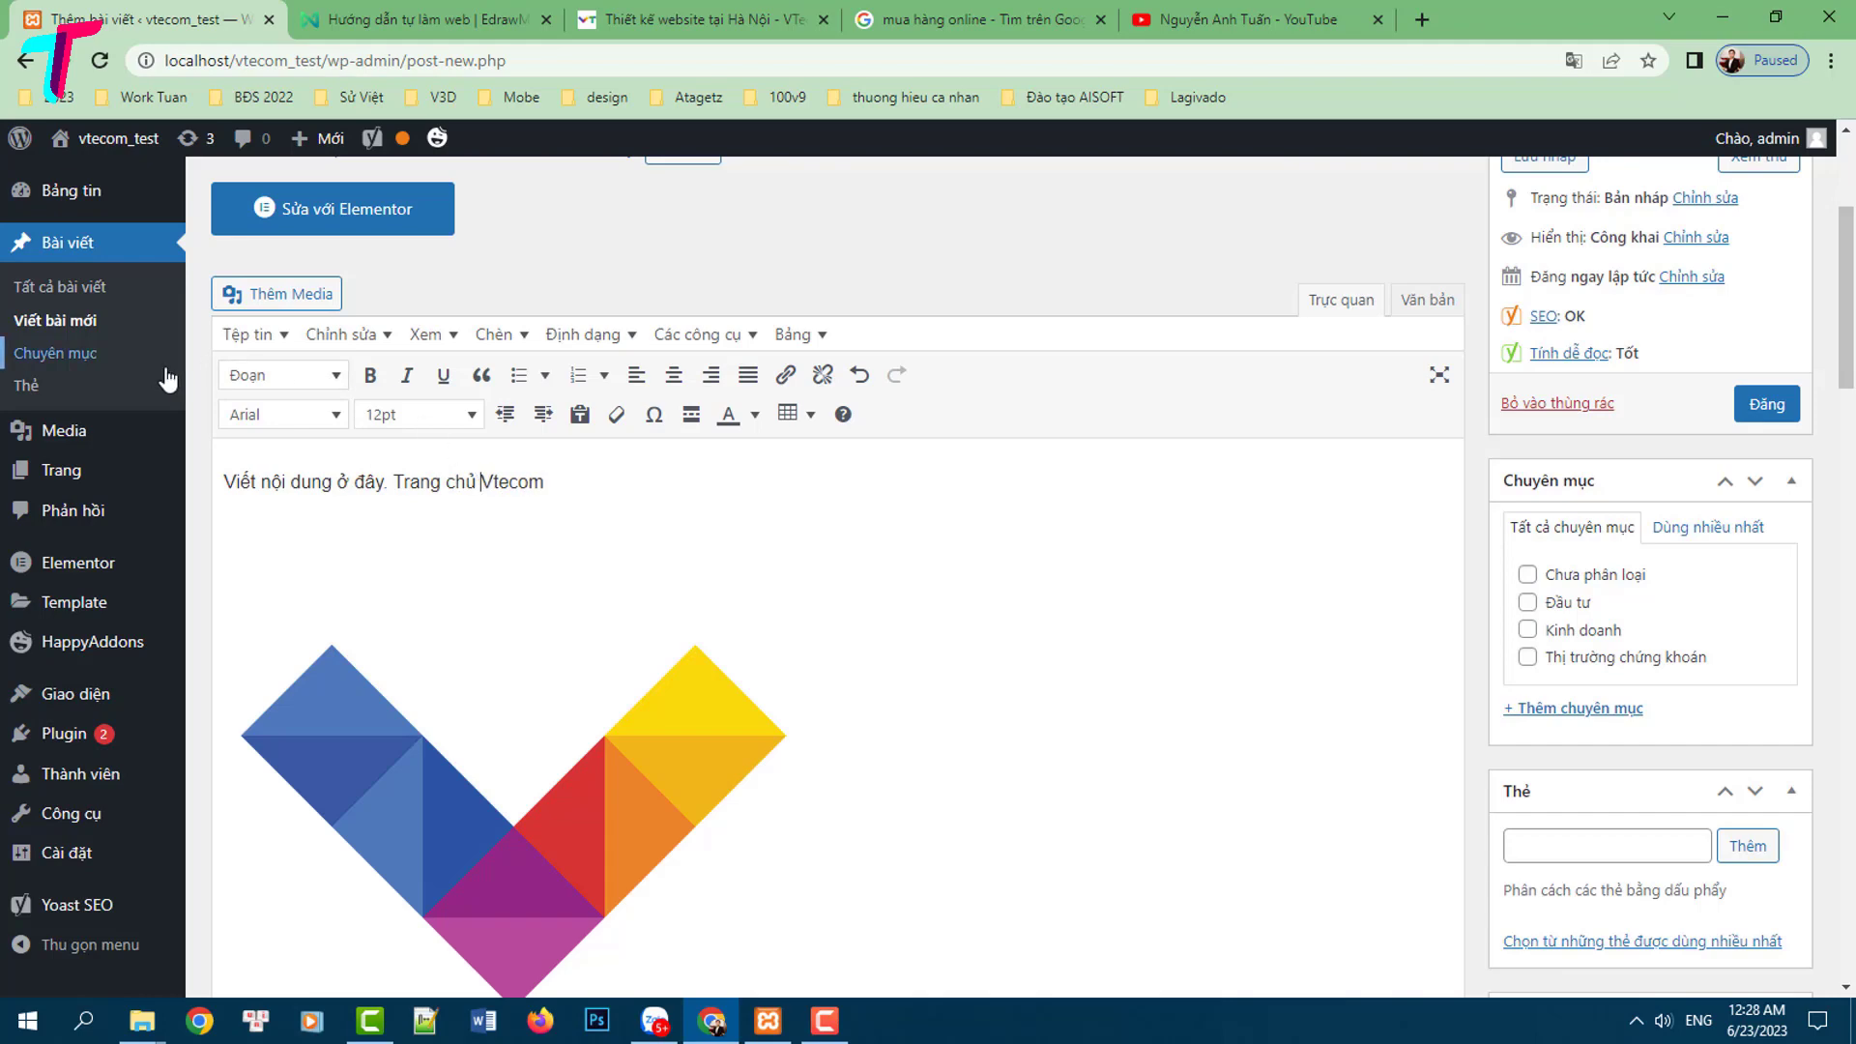
# Open the "Trang chủ" page for editing in a separate tab and copy its permalink
pyautogui.middleClick(106, 474)
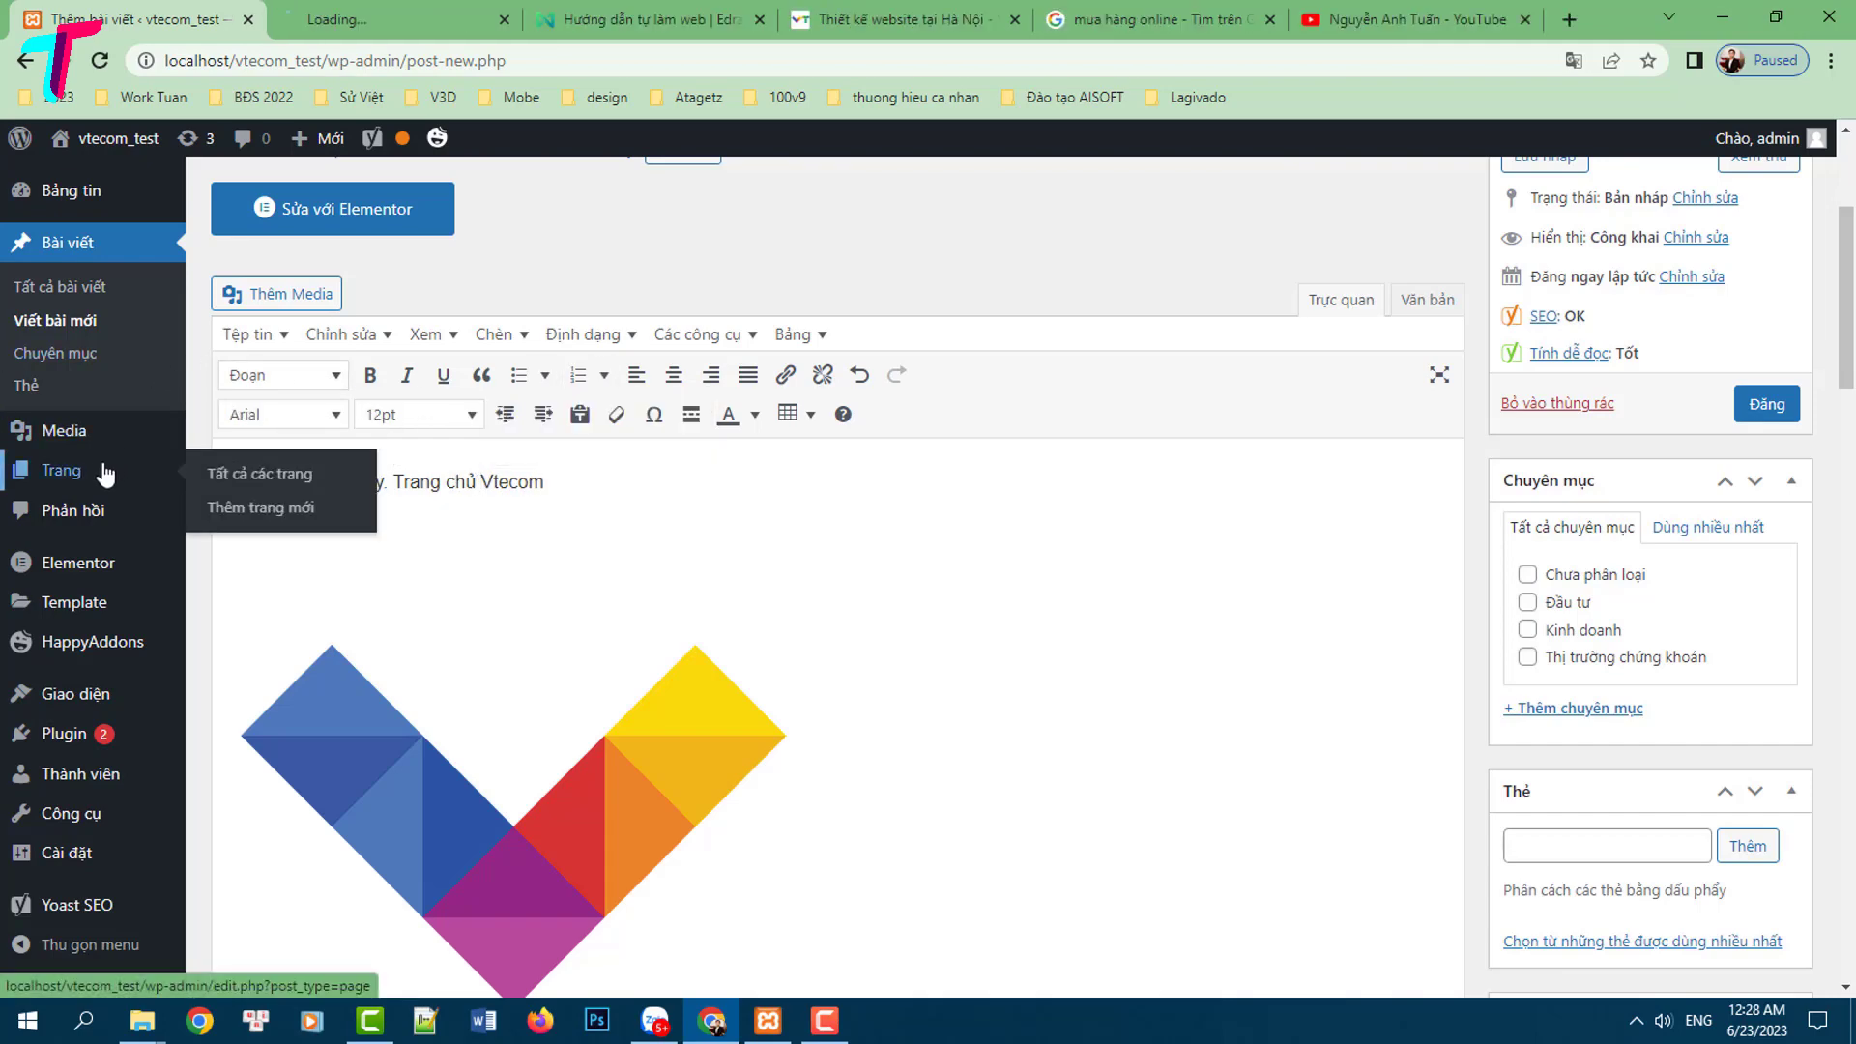
pyautogui.hotkey('ctrl', 'Tab')
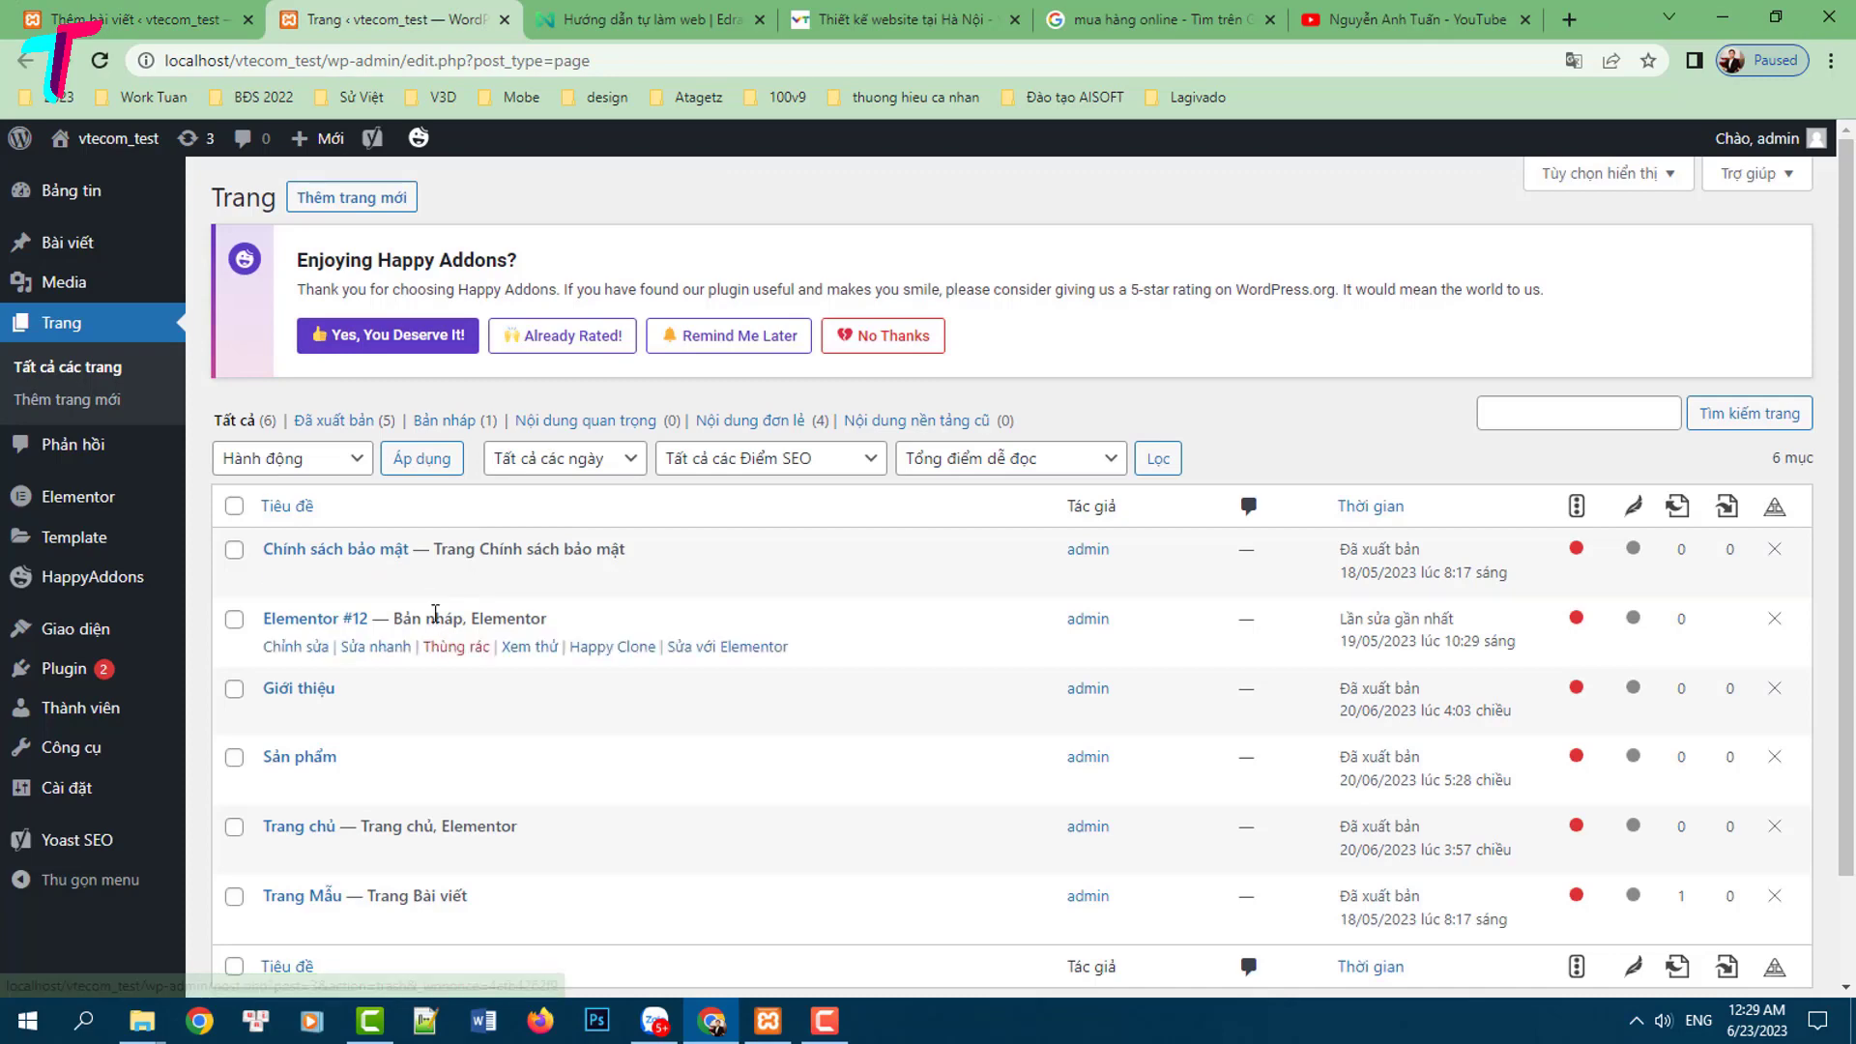
pyautogui.scroll(-1, 428, 671)
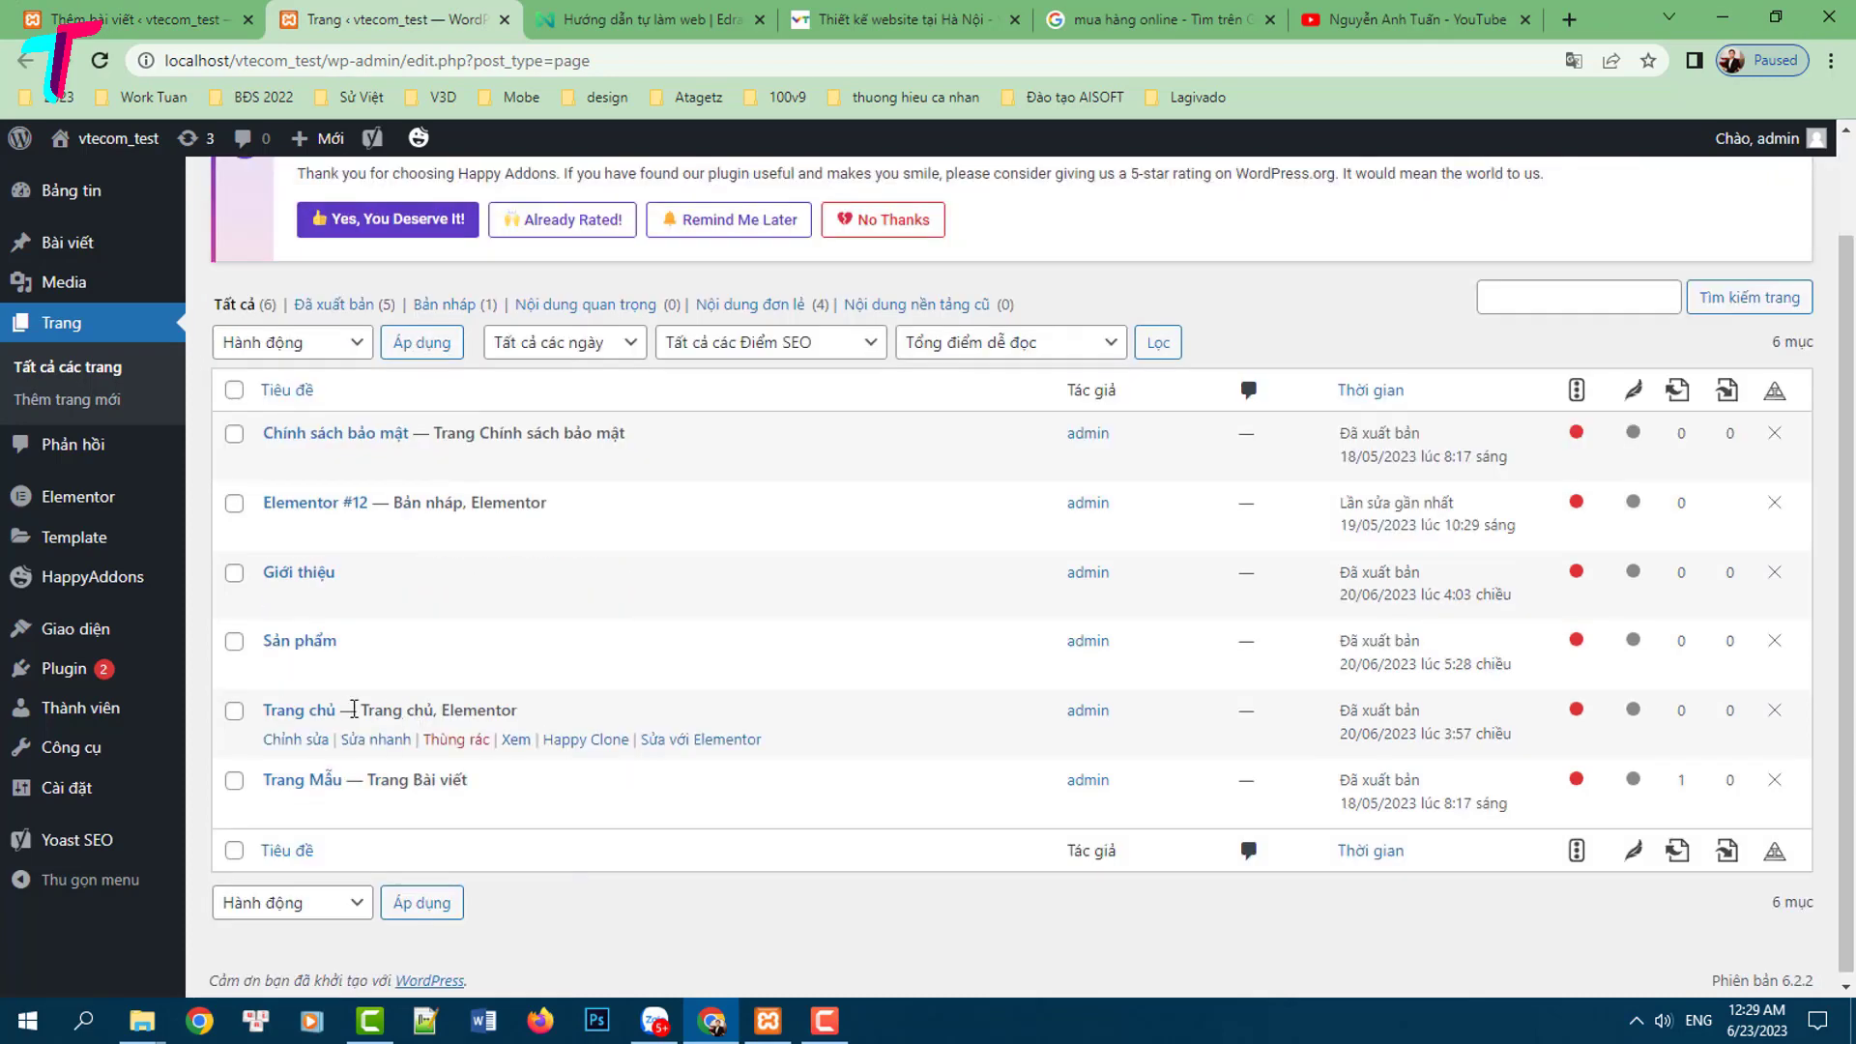
pyautogui.middleClick(310, 738)
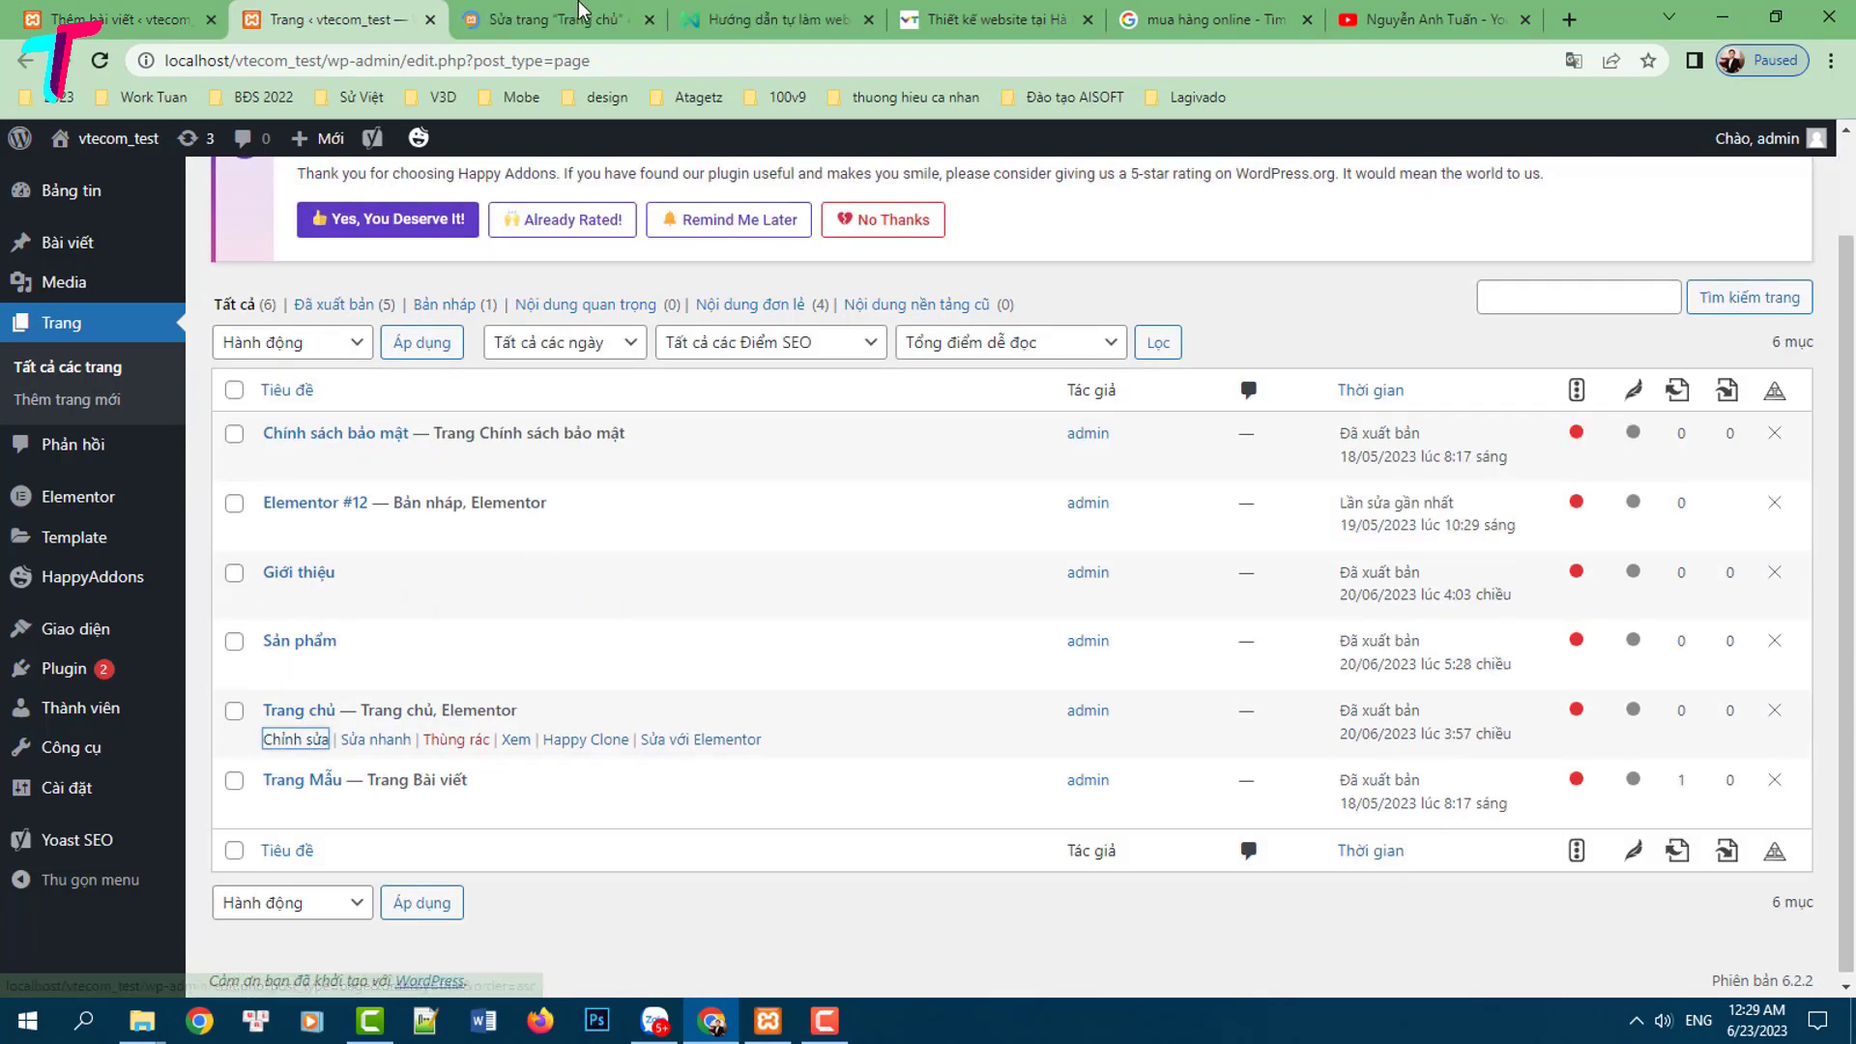
pyautogui.hotkey('ctrl', 'Tab')
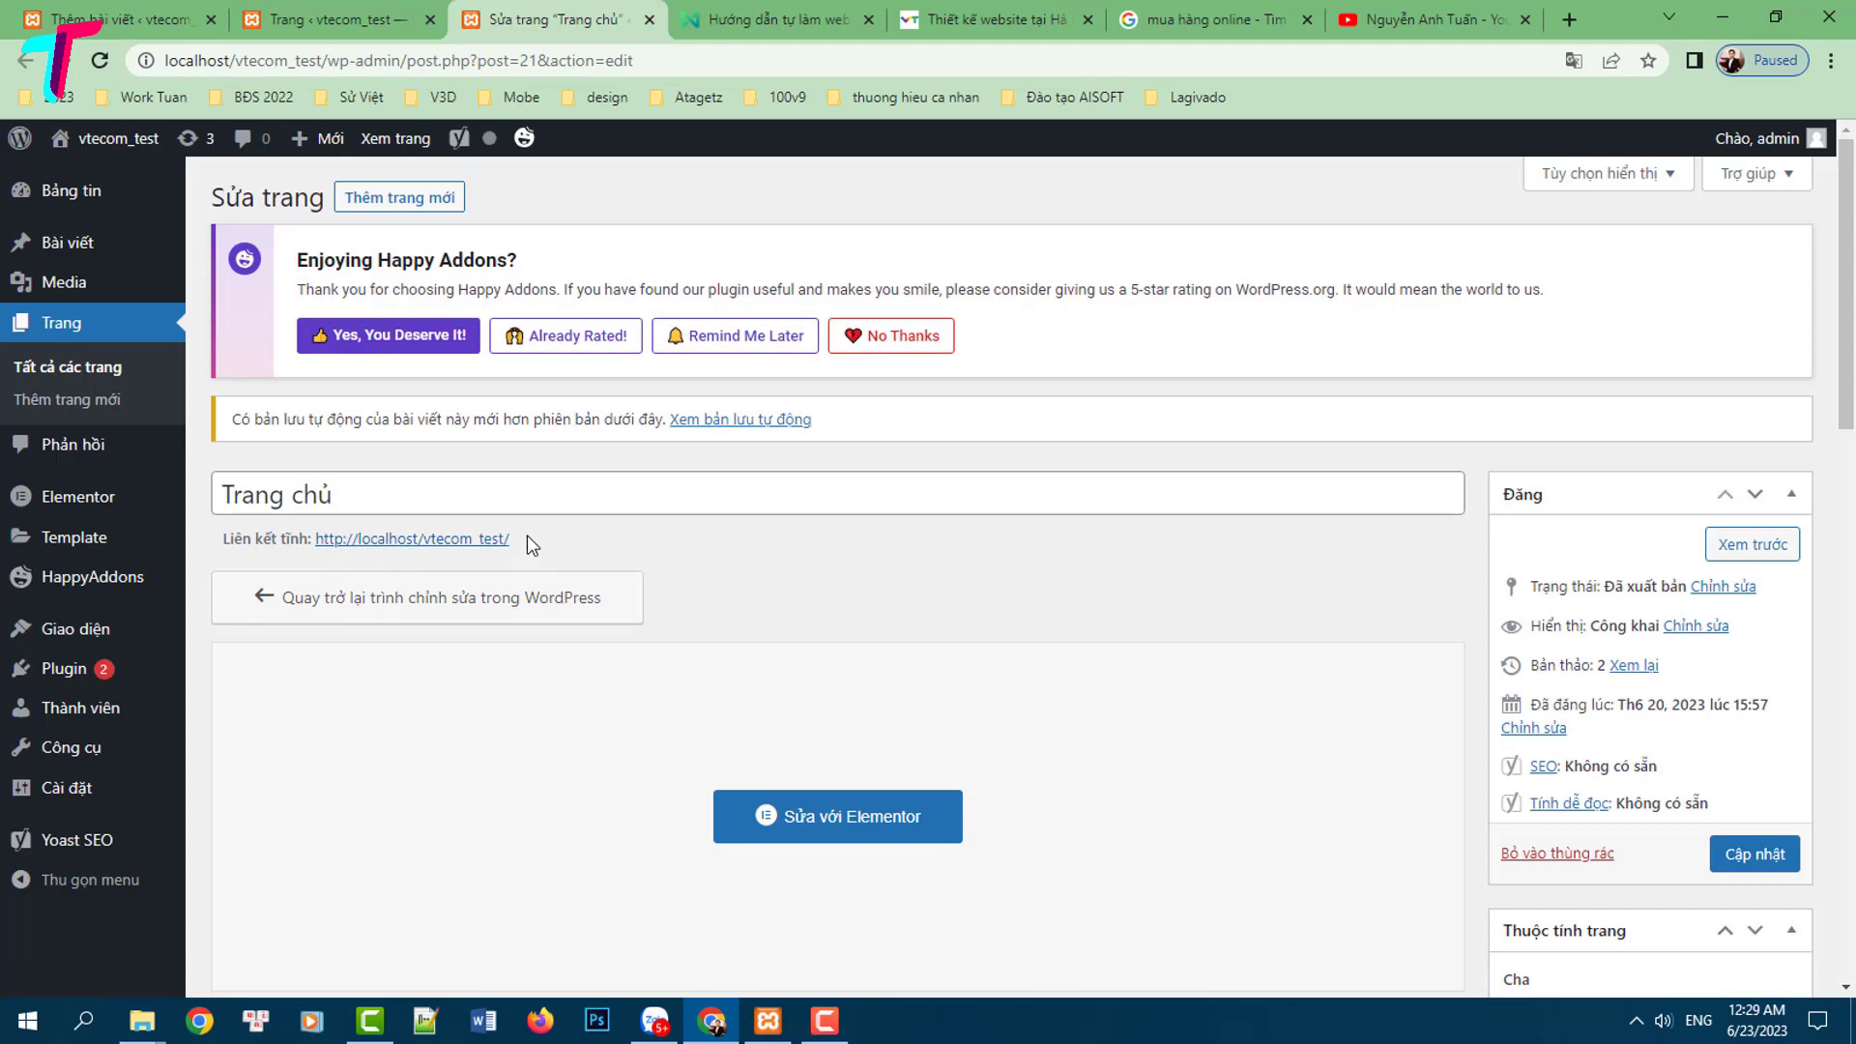
pyautogui.moveTo(448, 544); pyautogui.dragTo(329, 546)
pyautogui.hotkey('ctrl', 'c')
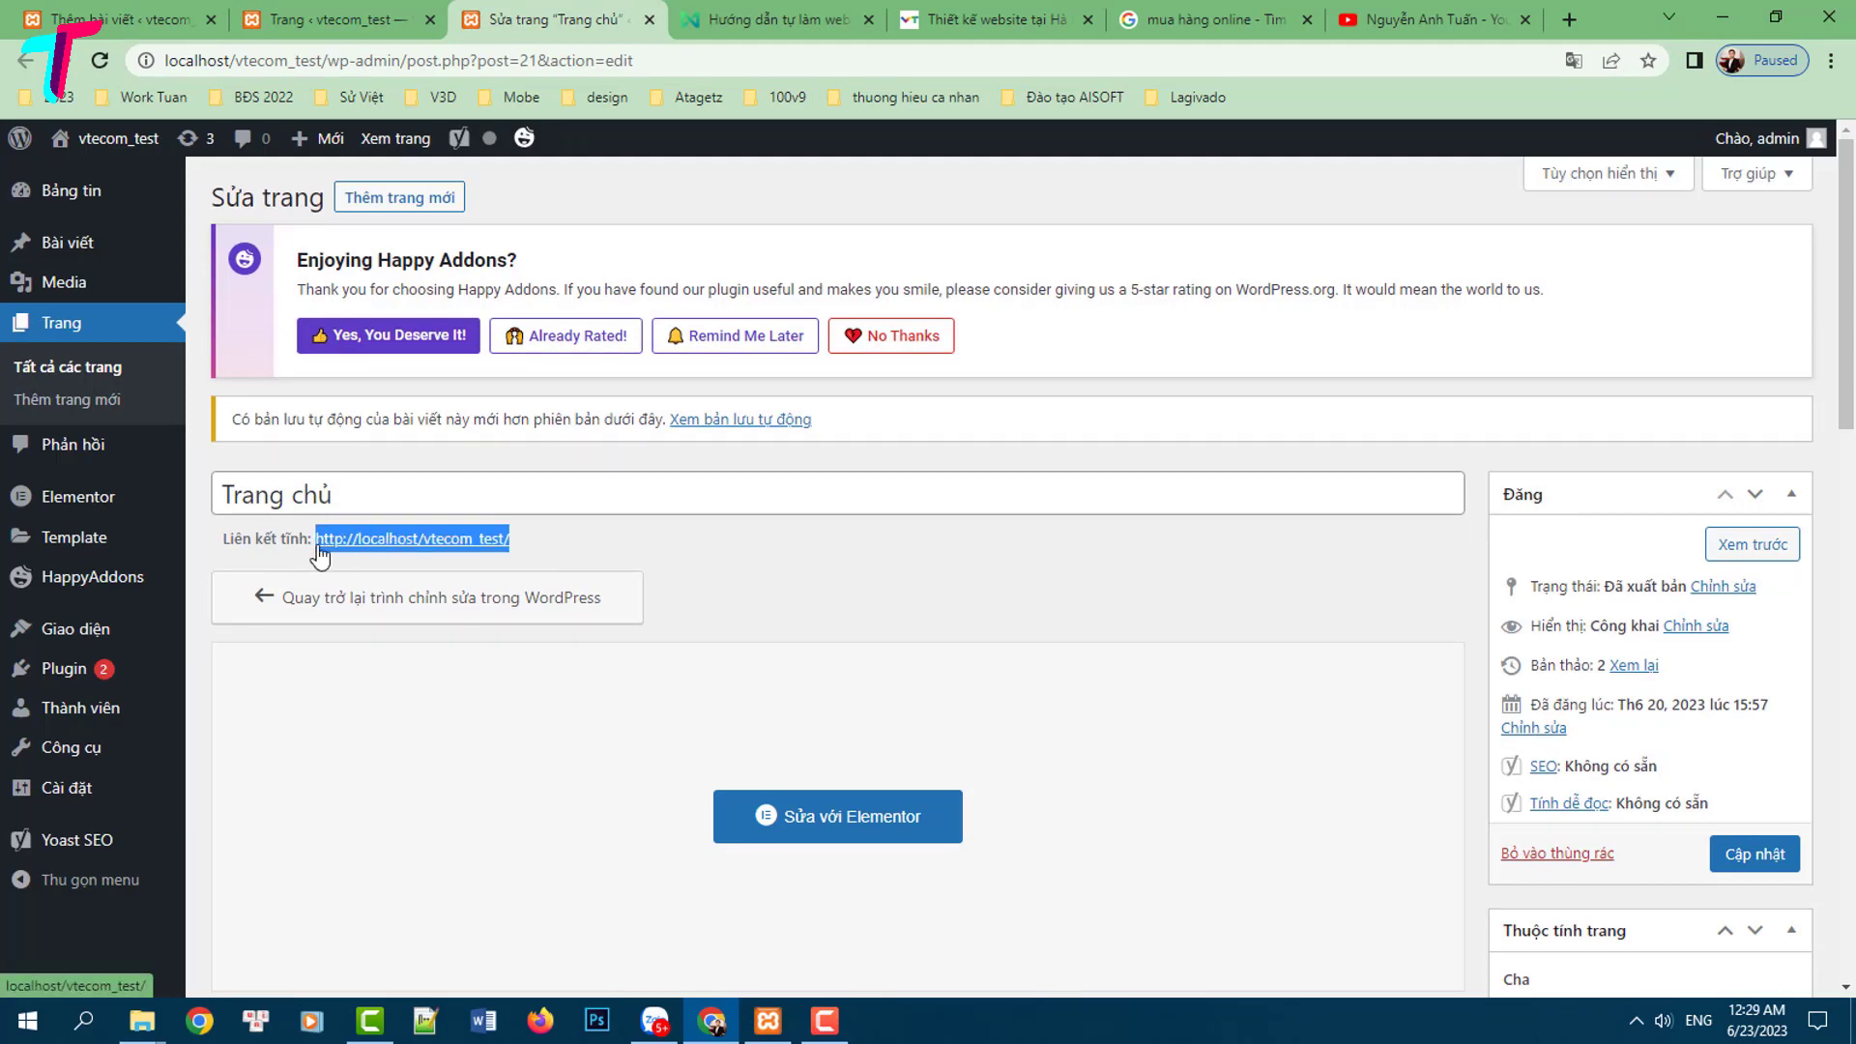
pyautogui.click(120, 19)
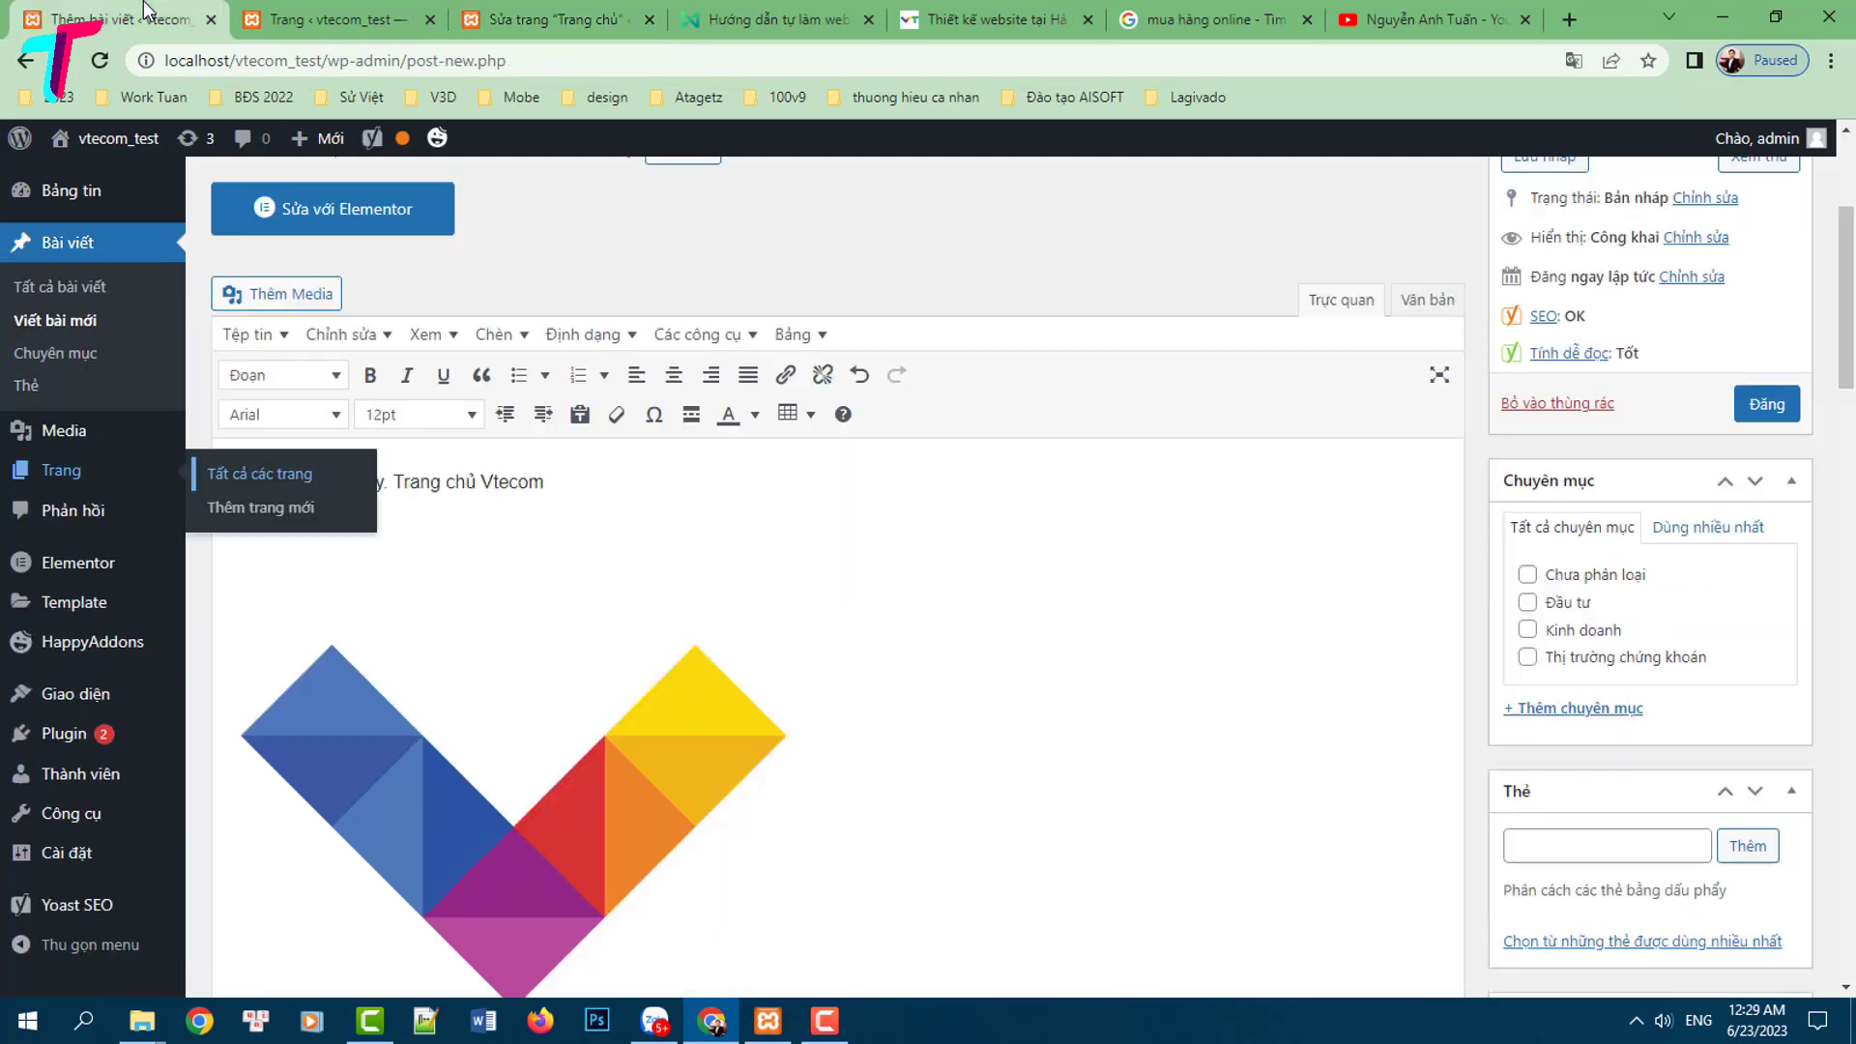
pyautogui.click(570, 488)
pyautogui.moveTo(570, 495); pyautogui.dragTo(400, 492)
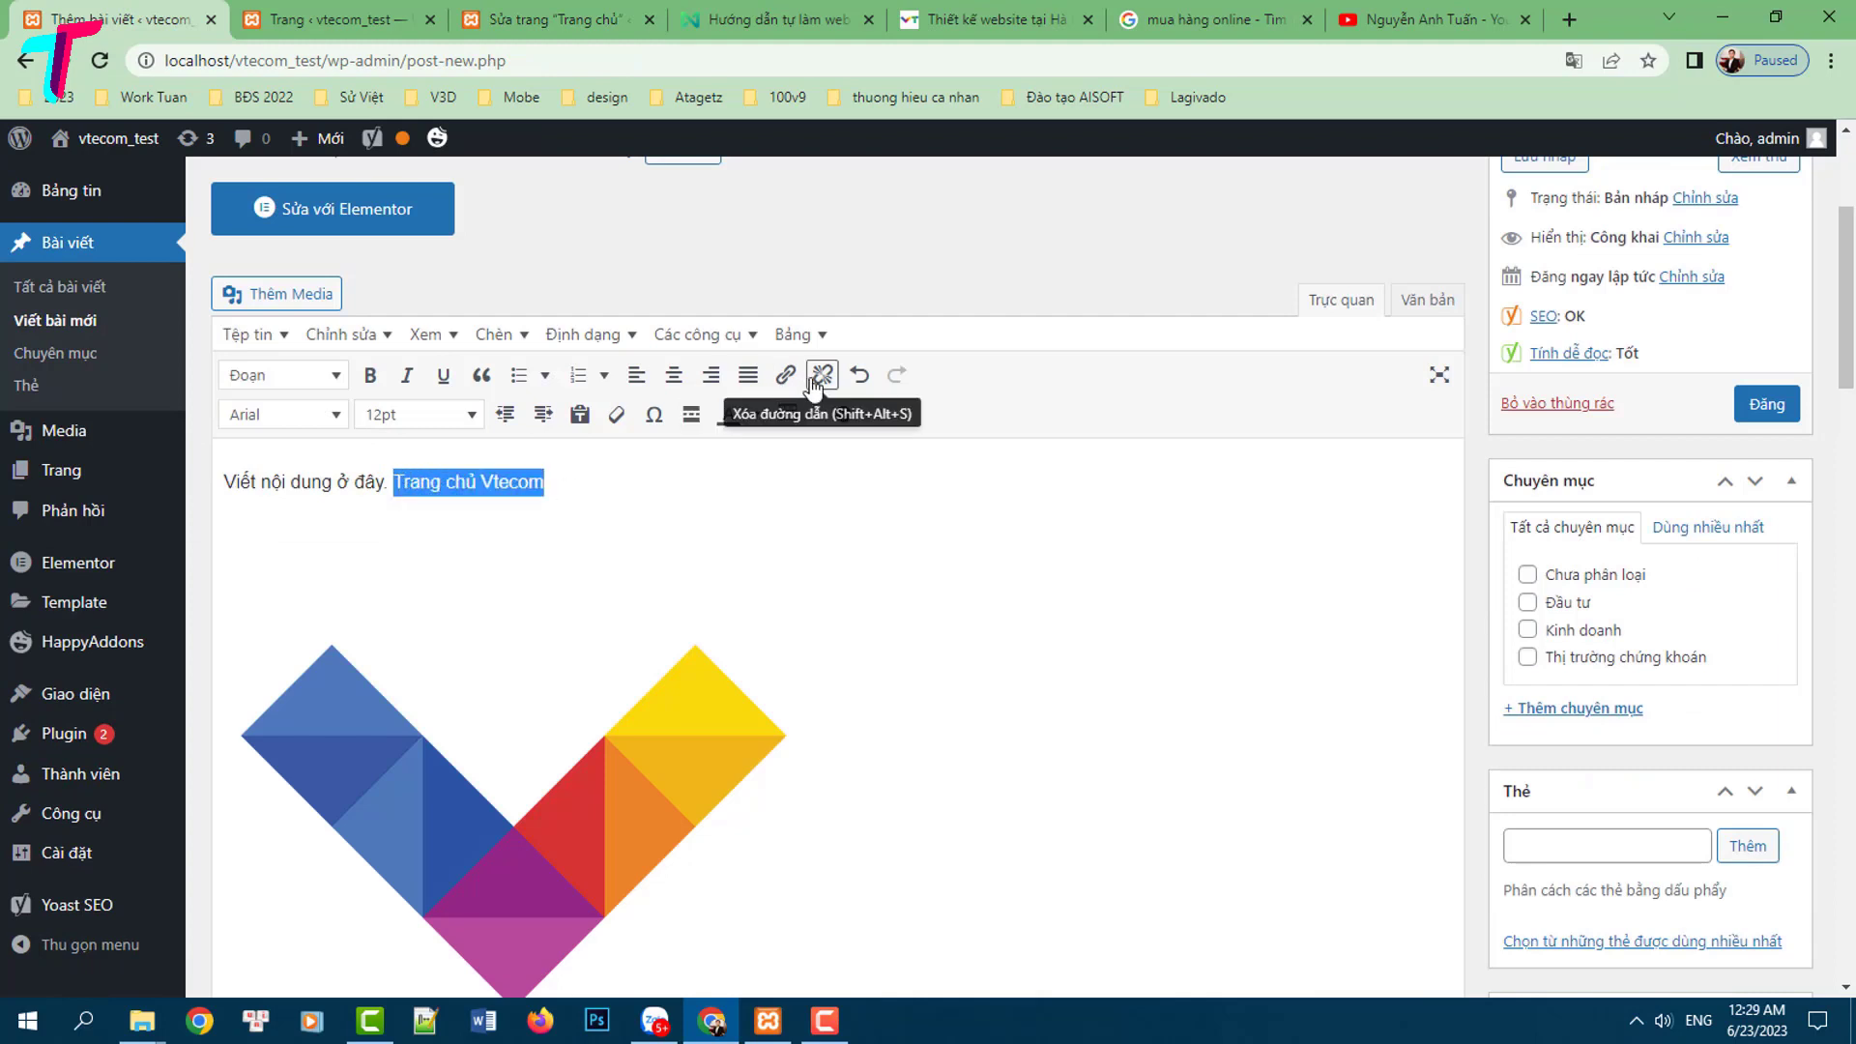
pyautogui.click(786, 378)
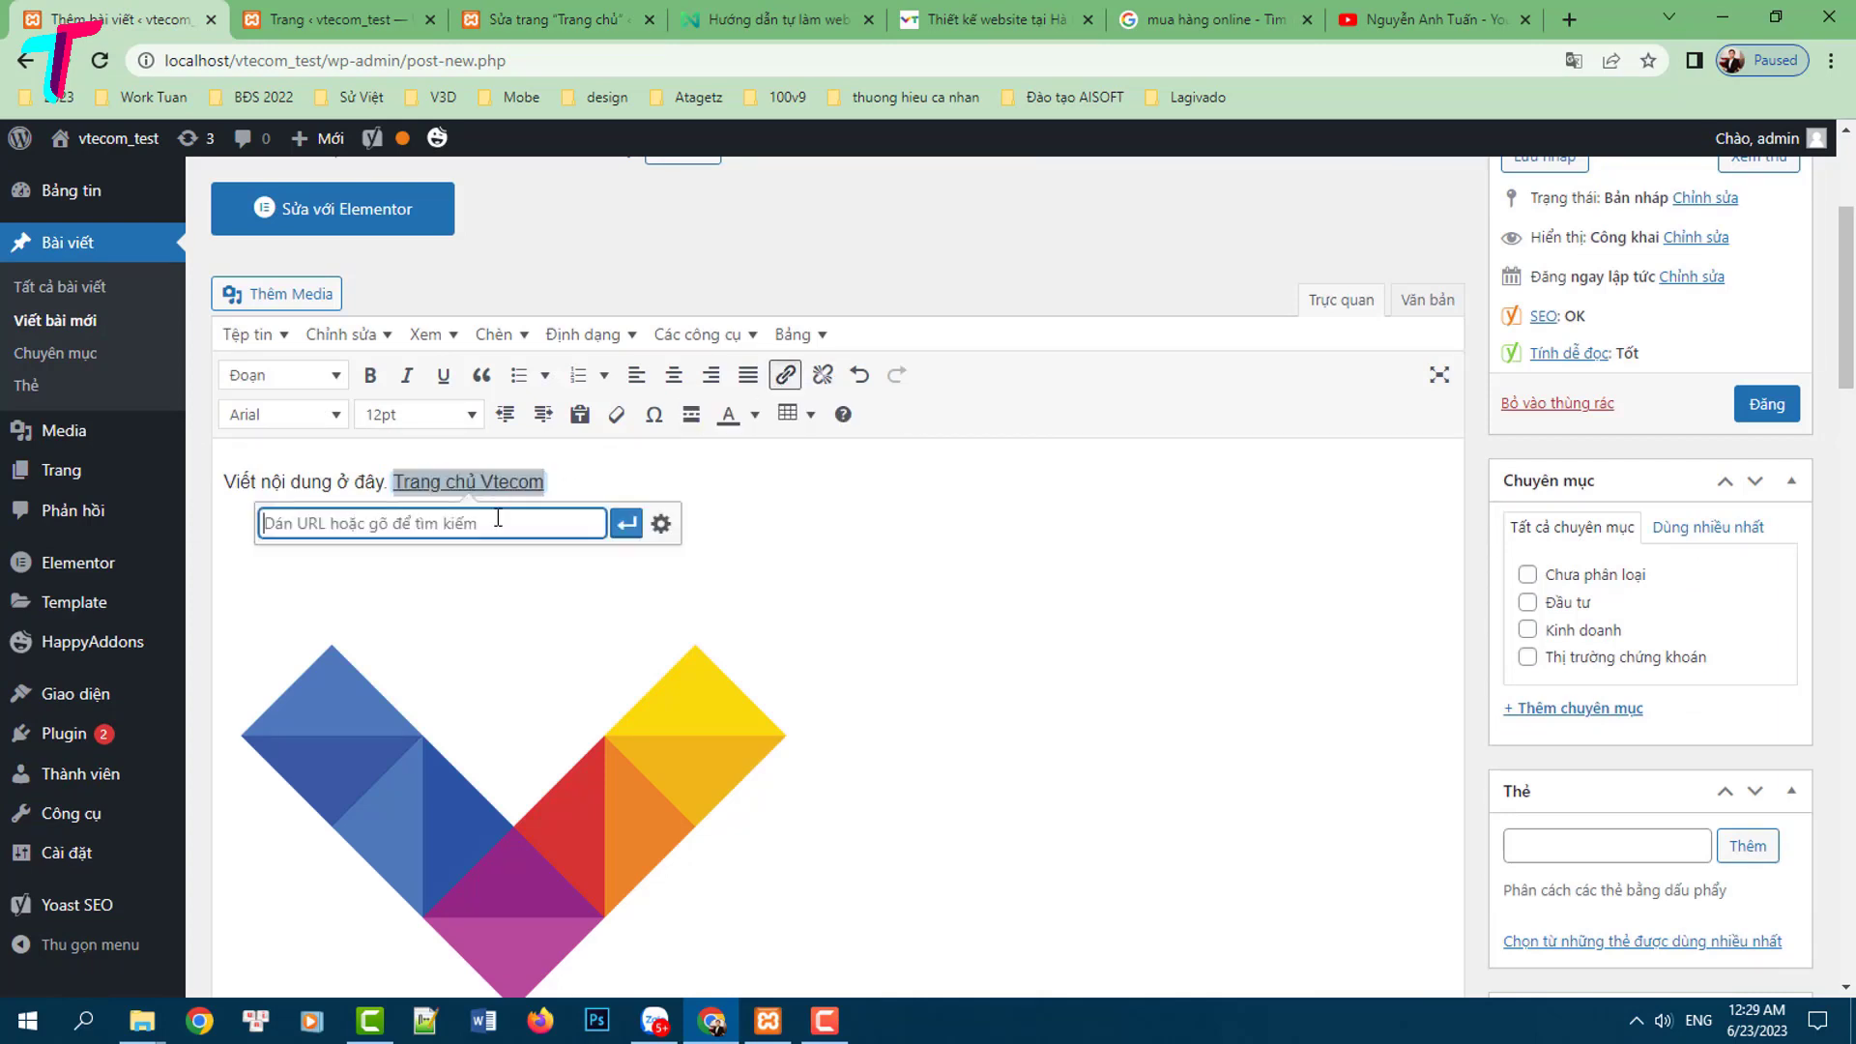
pyautogui.hotkey('ctrl', 'v')
pyautogui.click(621, 527)
pyautogui.click(326, 480)
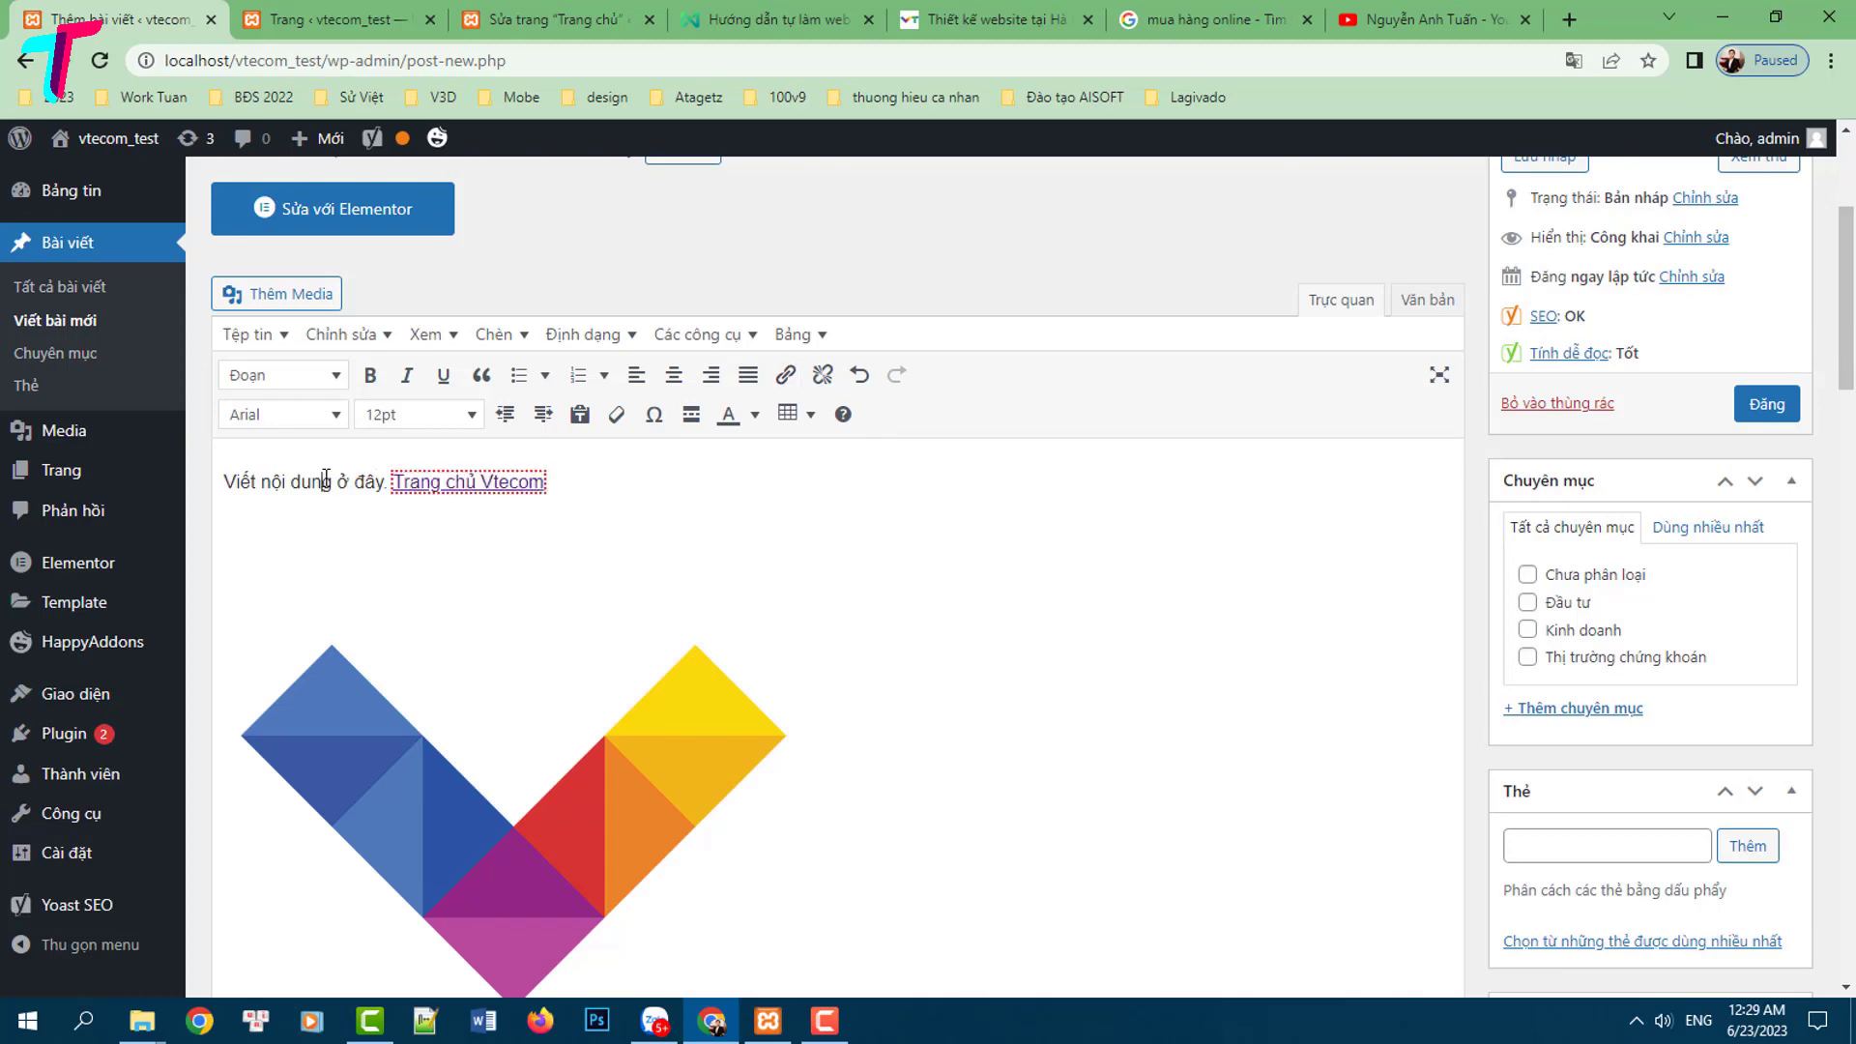
# Examine the internal links result and the problem about the keyphrase in the introduction in the SEO analysis
pyautogui.scroll(-15, 834, 472)
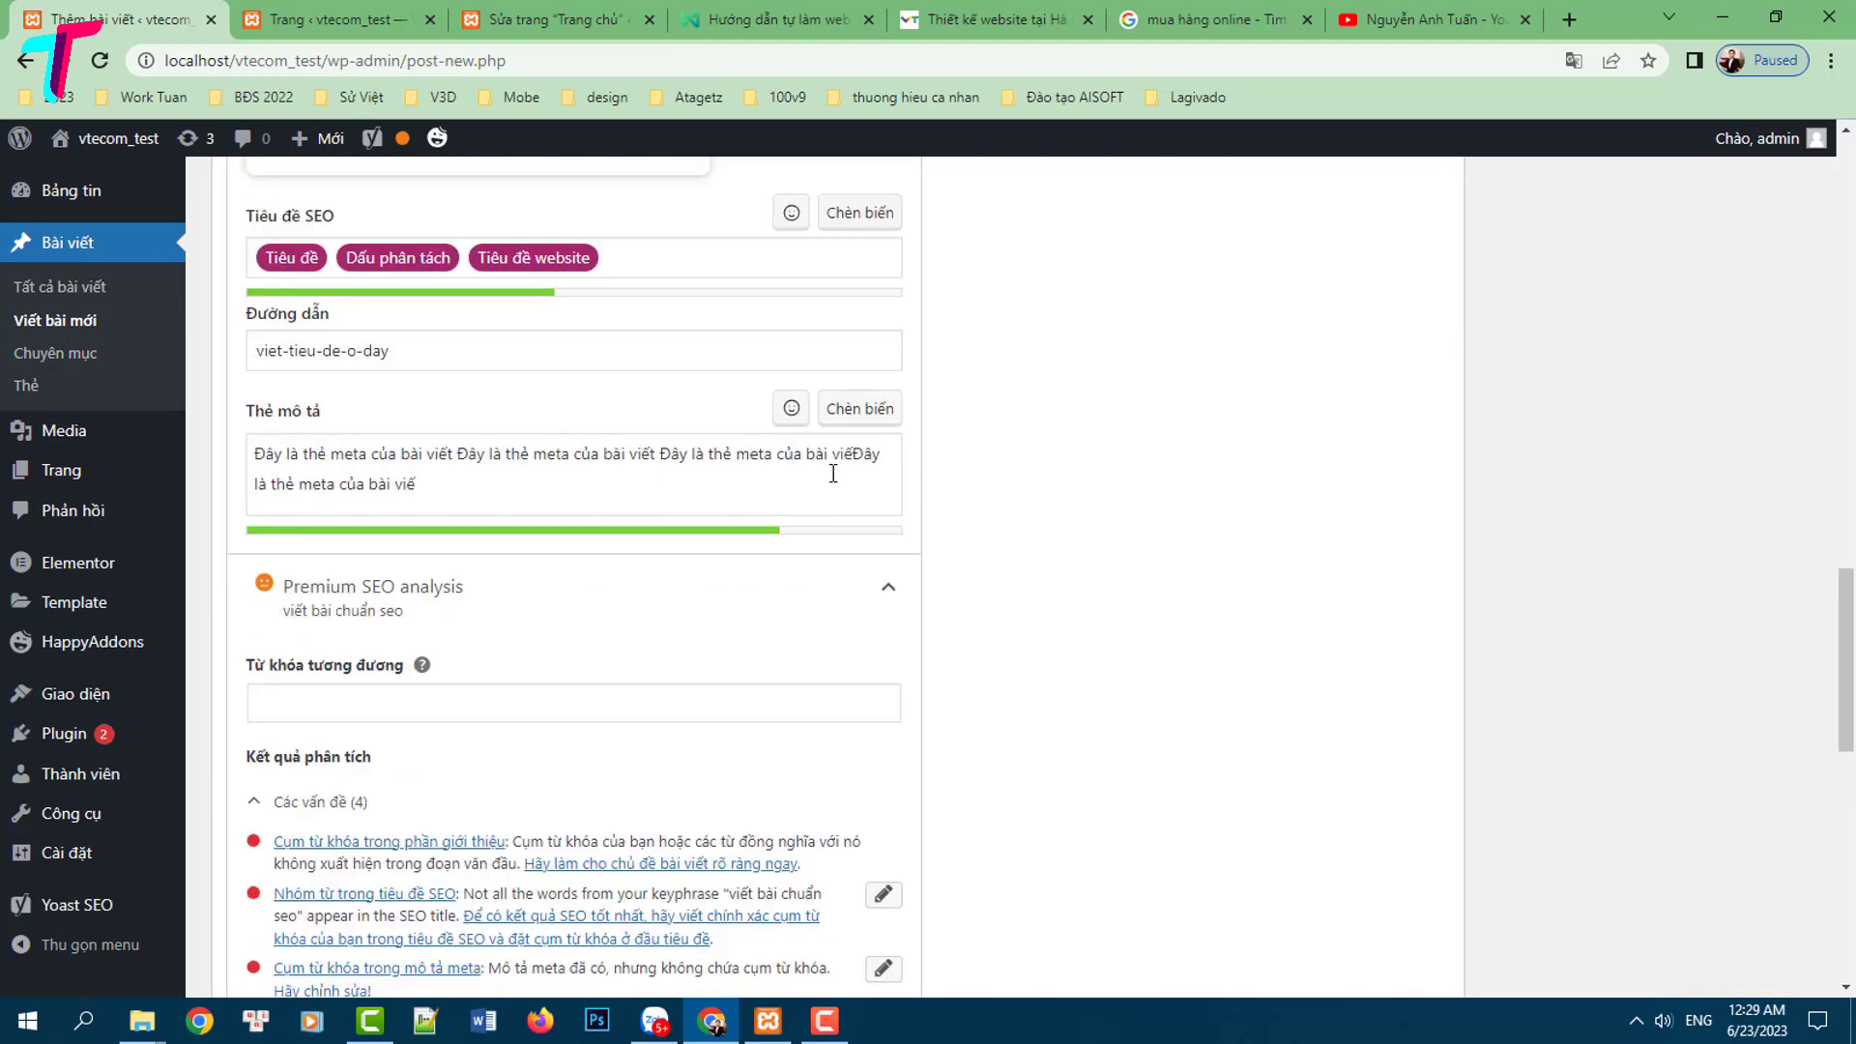
pyautogui.scroll(-8, 834, 472)
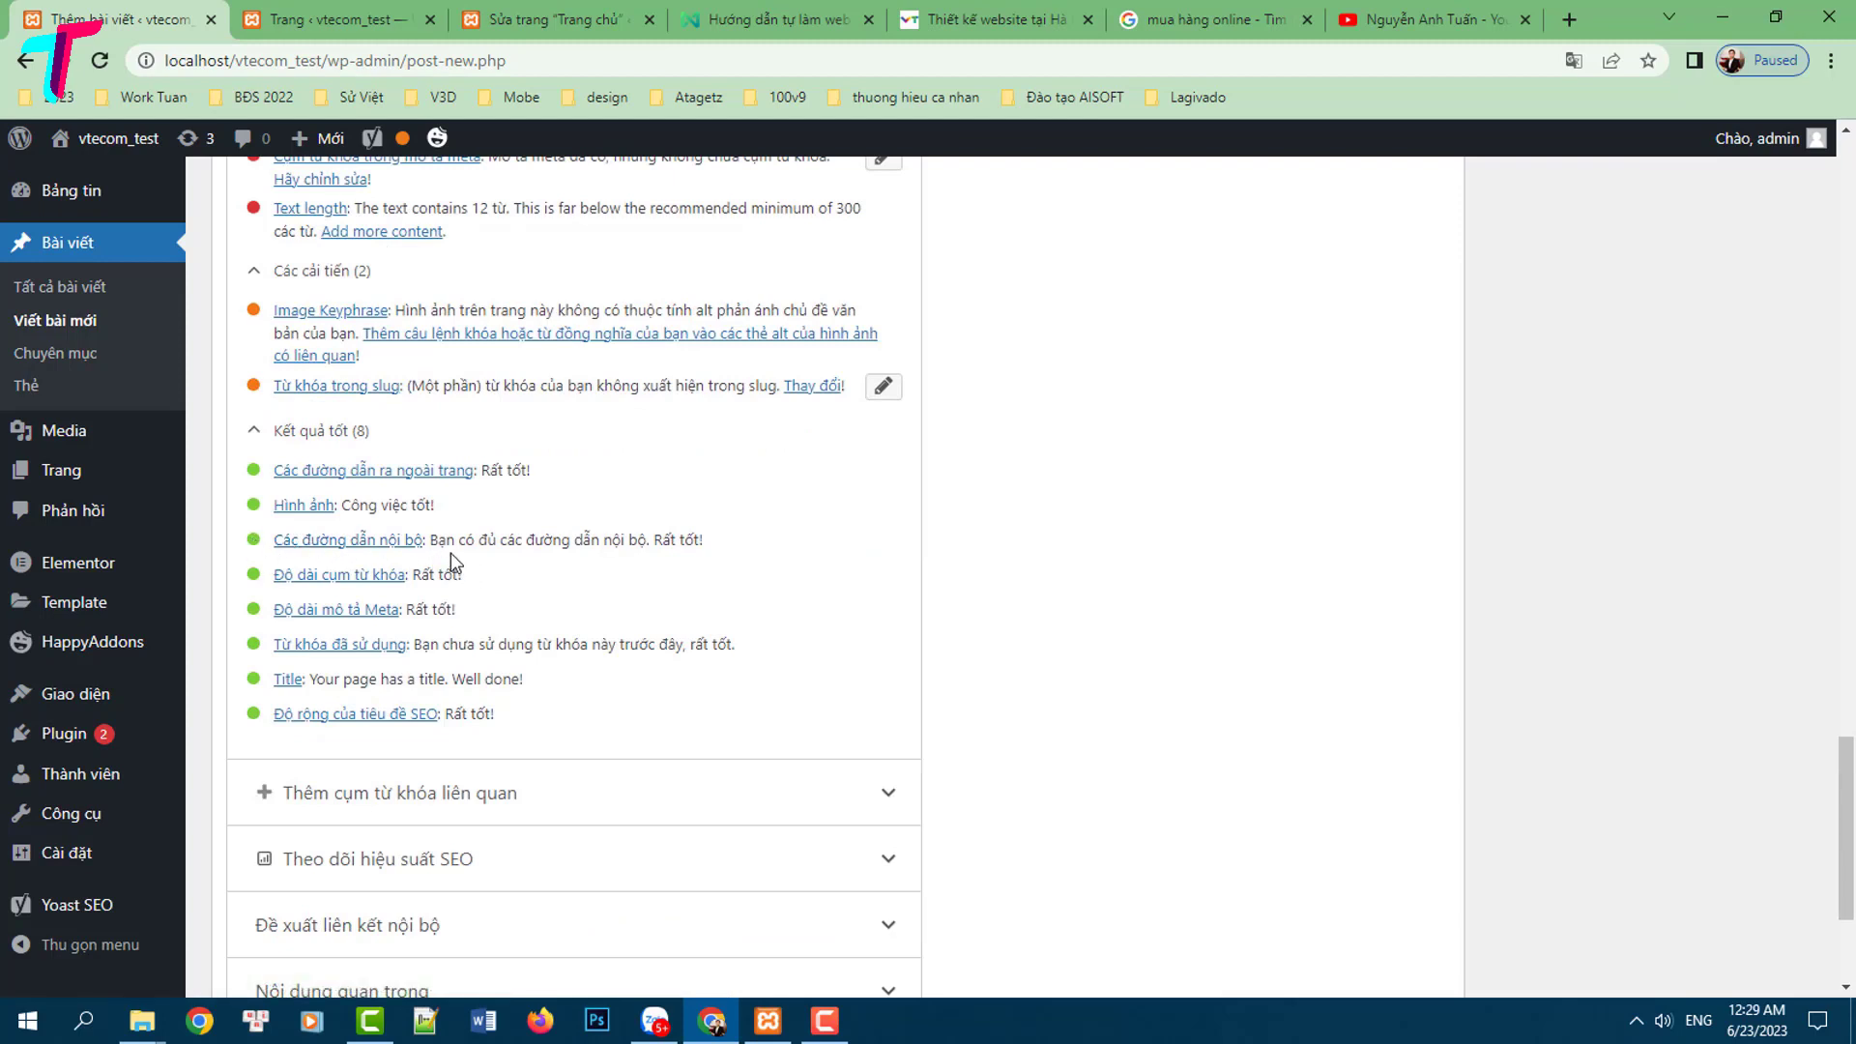
pyautogui.moveTo(446, 547); pyautogui.dragTo(622, 543)
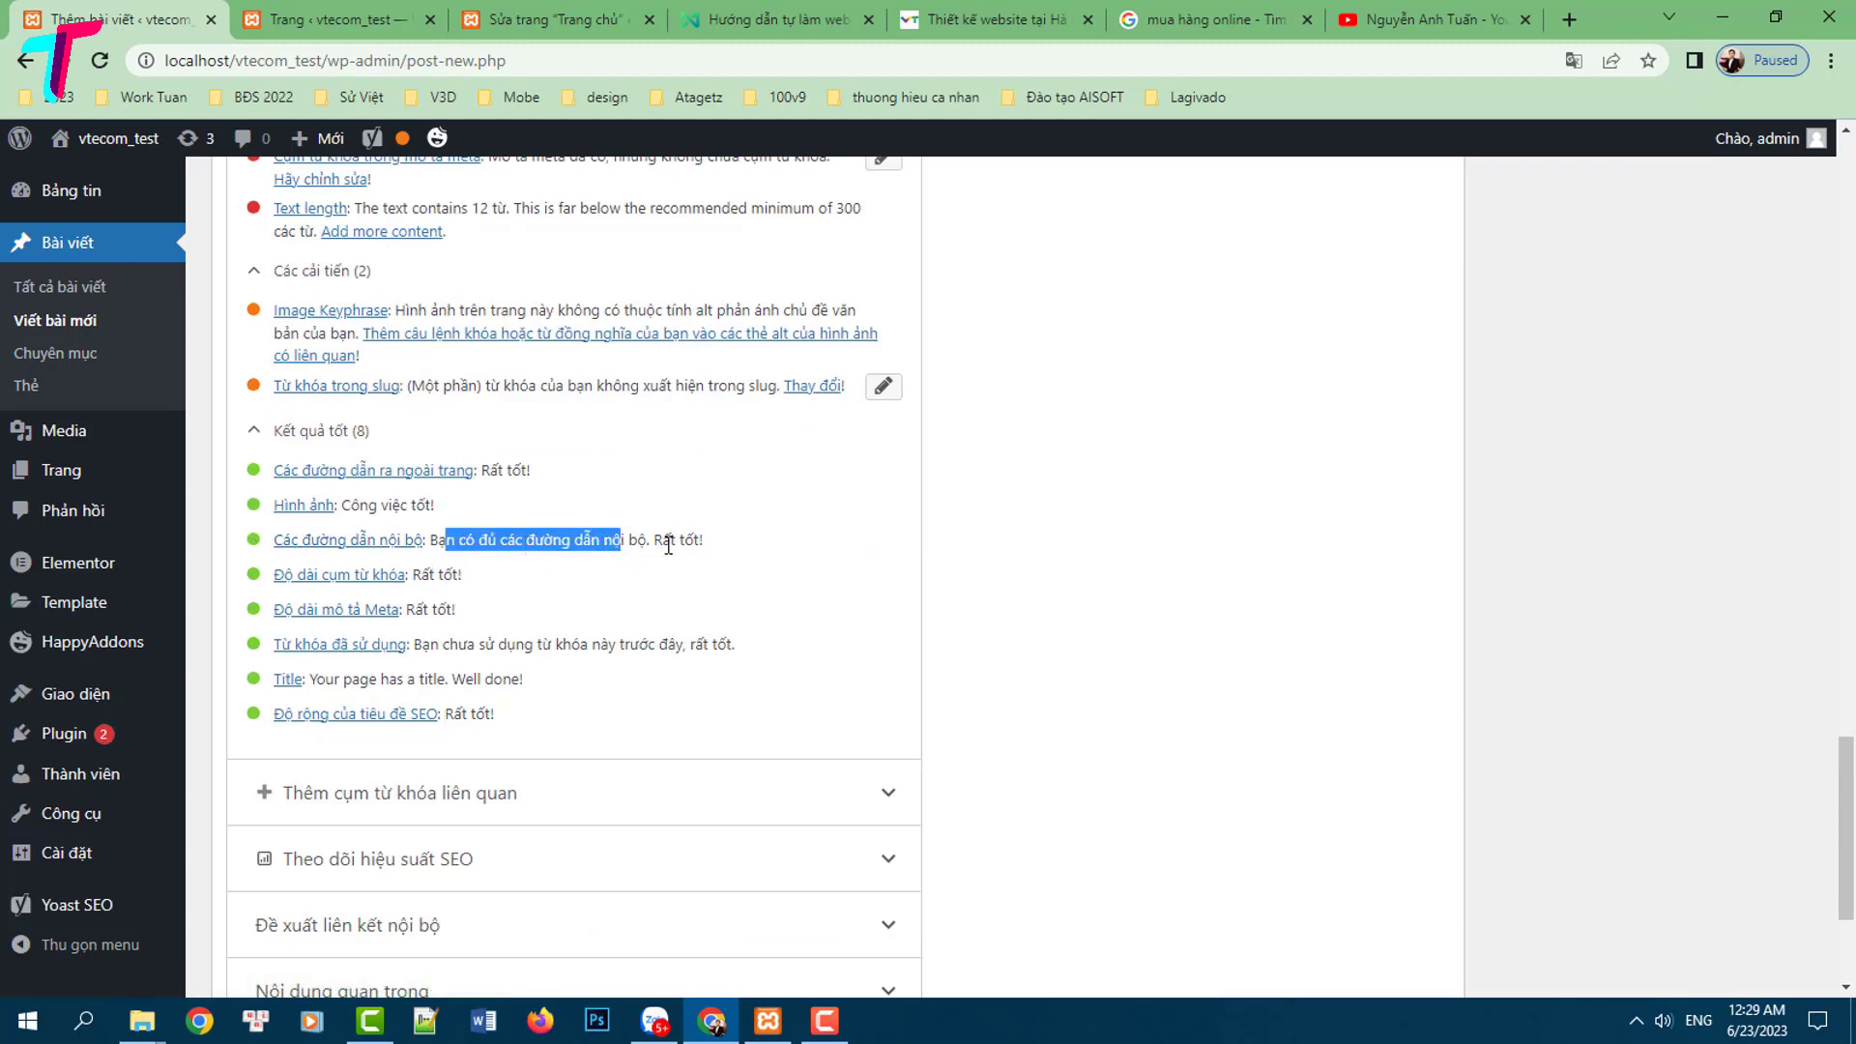
pyautogui.scroll(3, 663, 630)
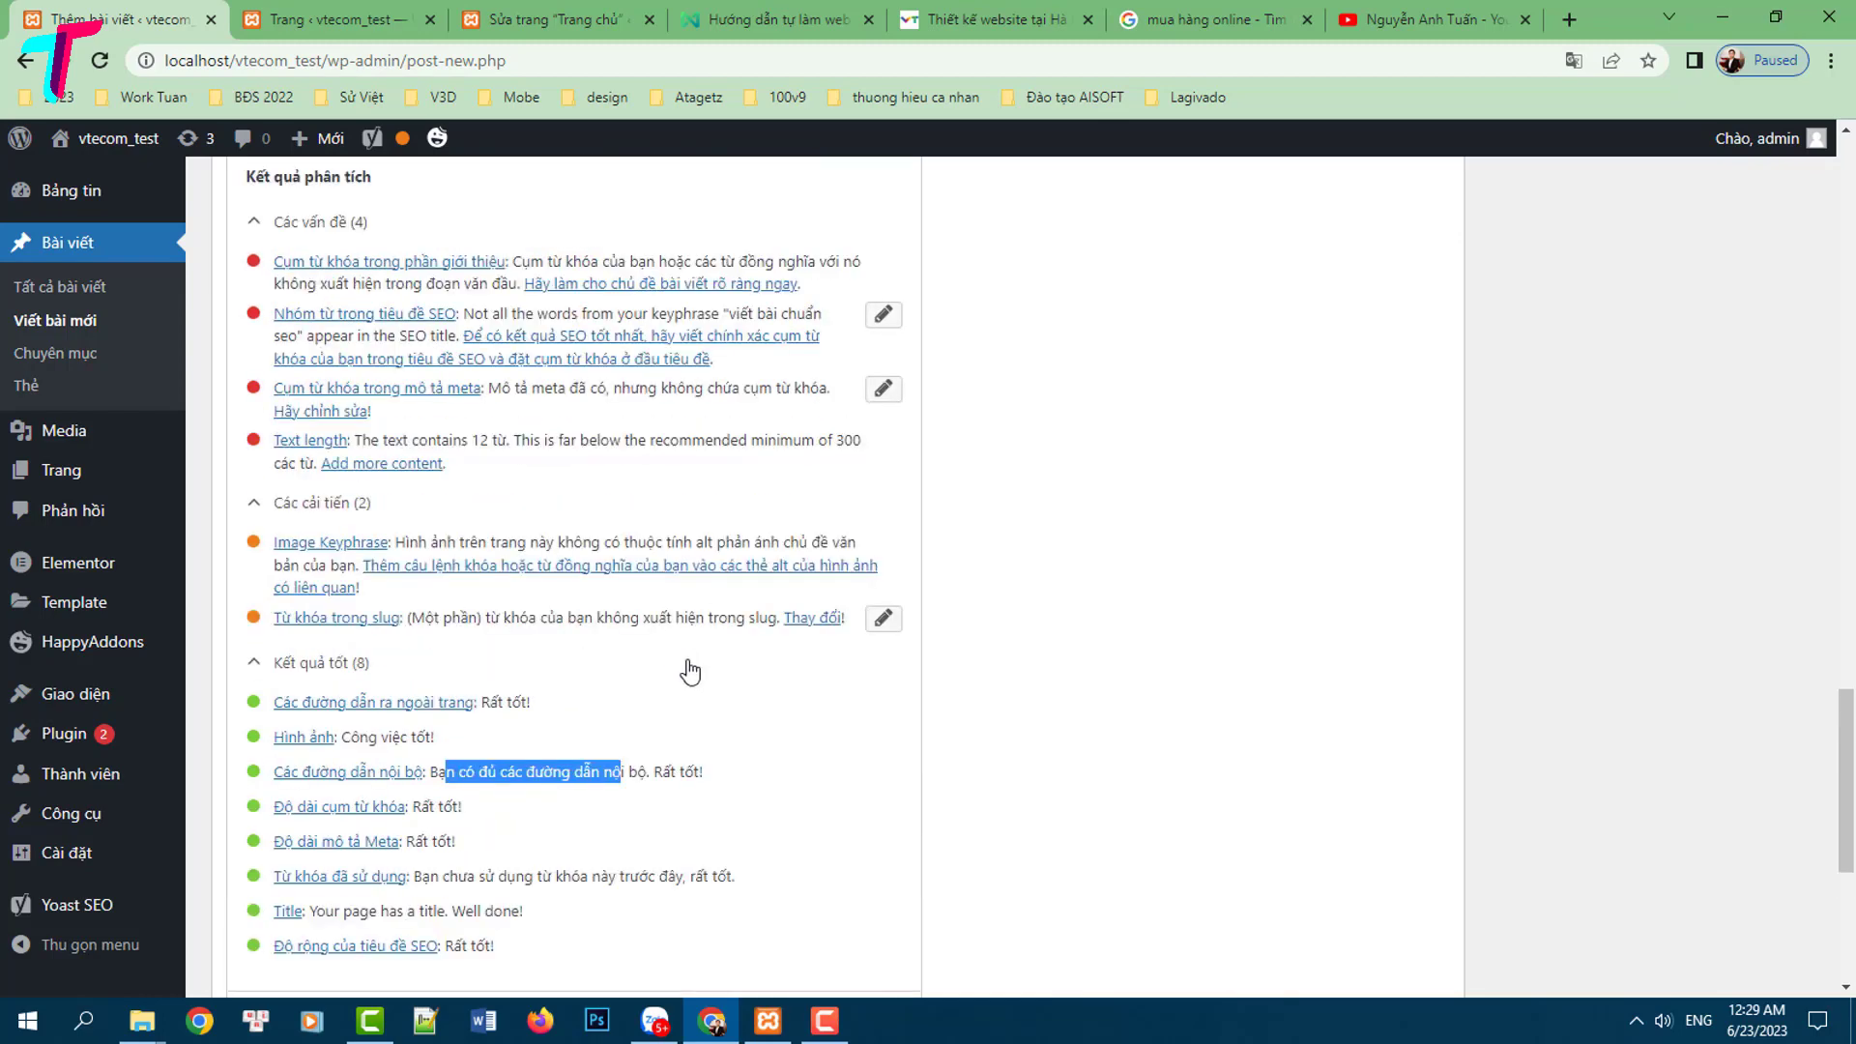
pyautogui.scroll(1, 665, 692)
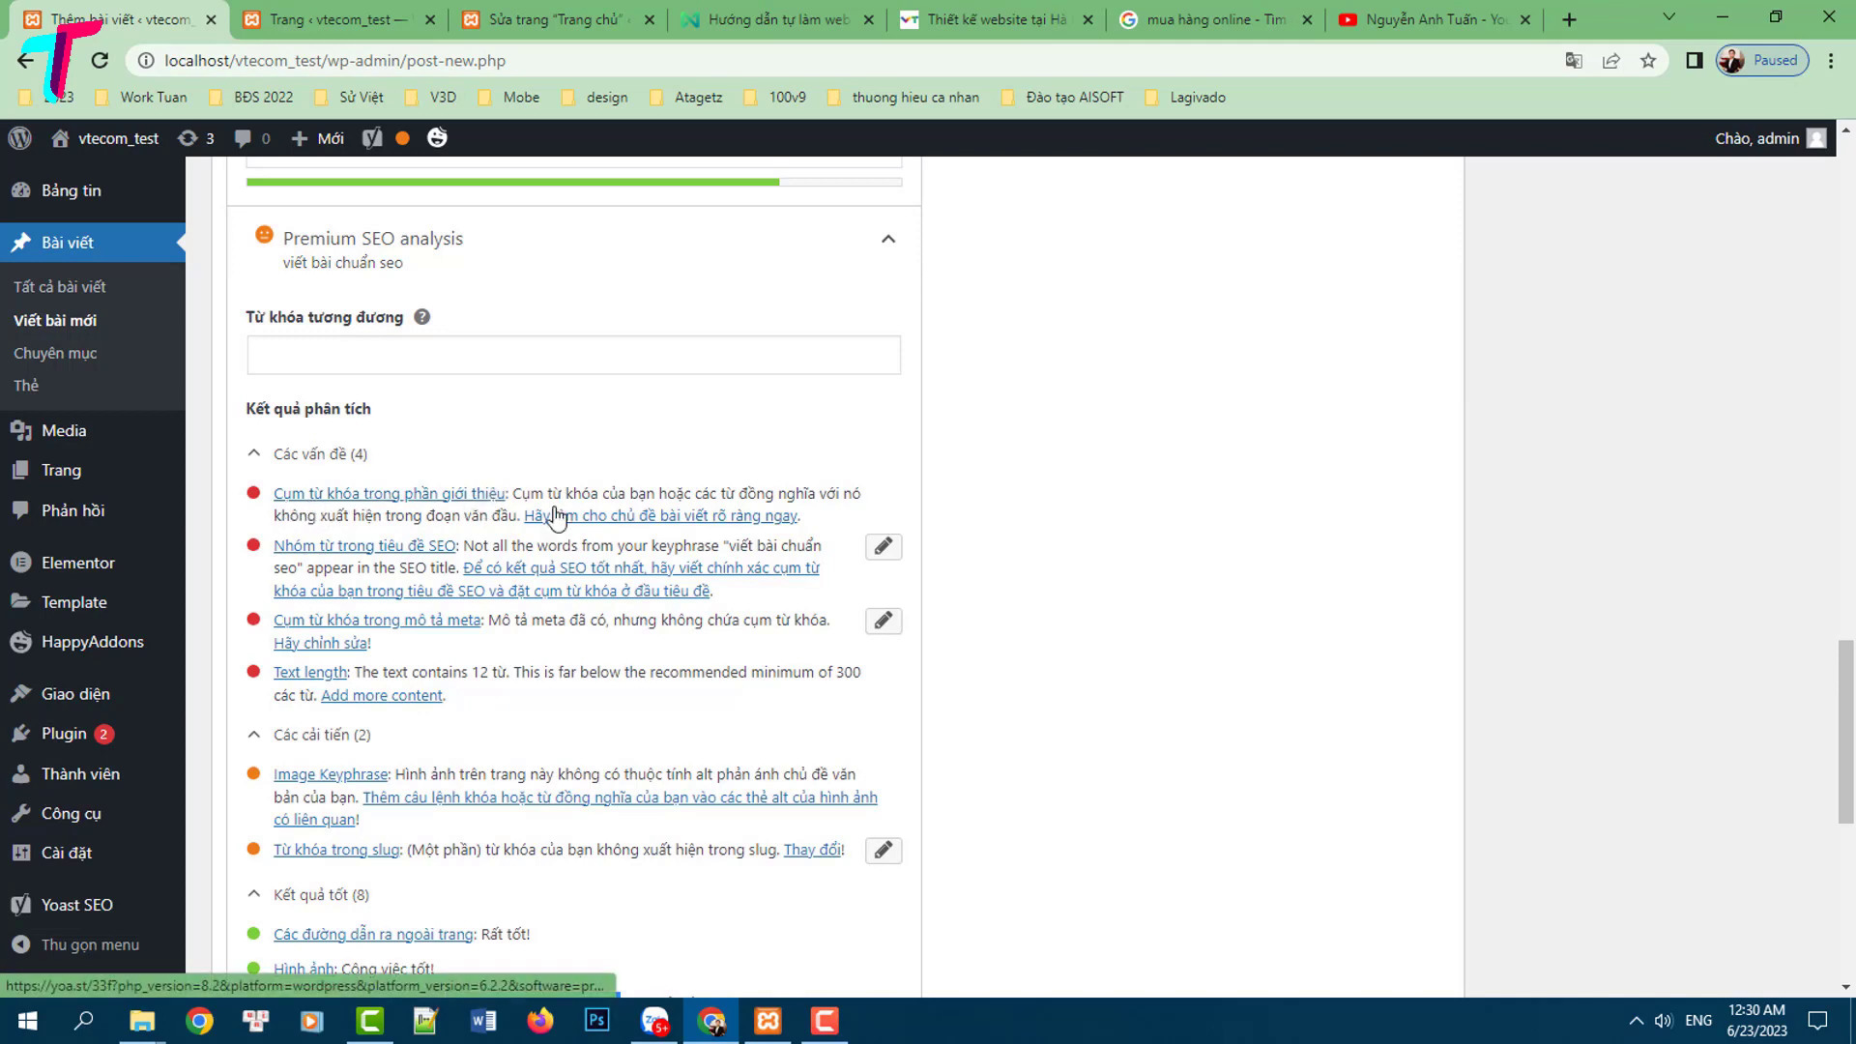
pyautogui.moveTo(531, 495); pyautogui.dragTo(871, 497)
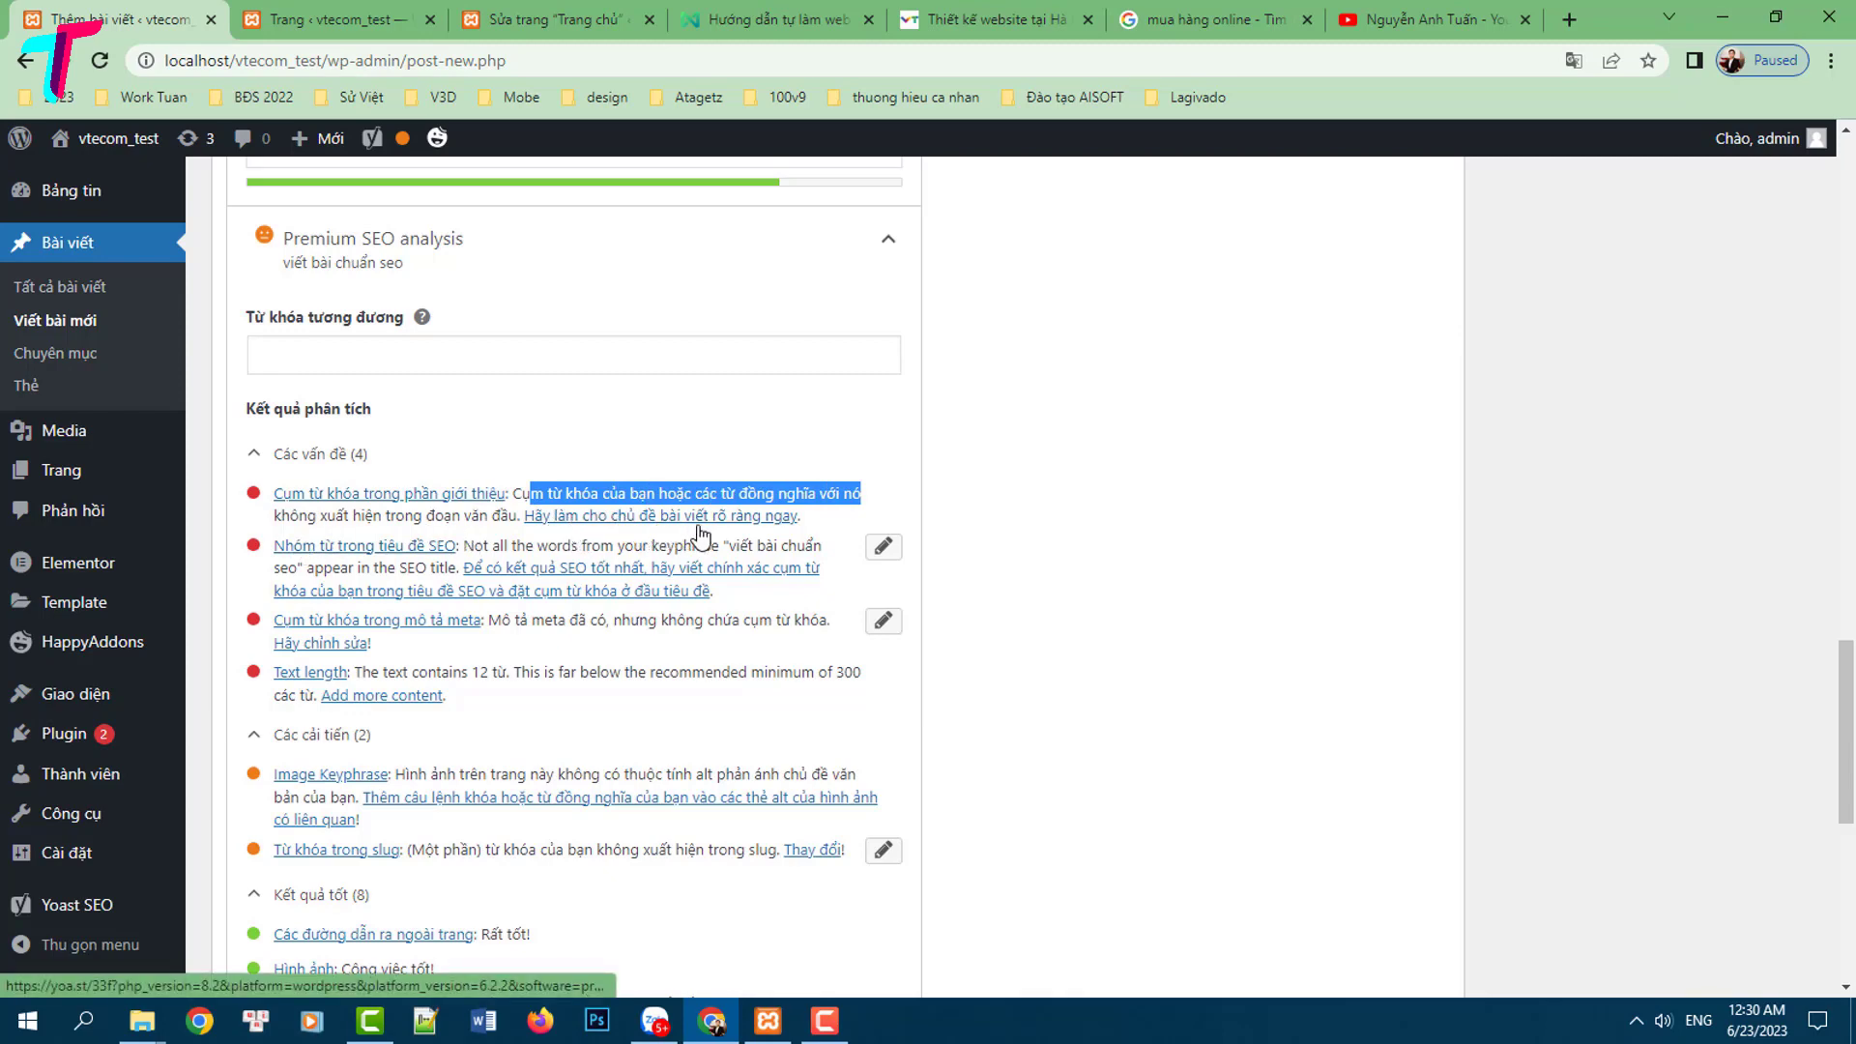
# Add the opening paragraph "Đây là bài viết hướng dẫn viết bài chuẩn seo" above the post's "Viết nội dung ở đây" line
pyautogui.scroll(10, 778, 570)
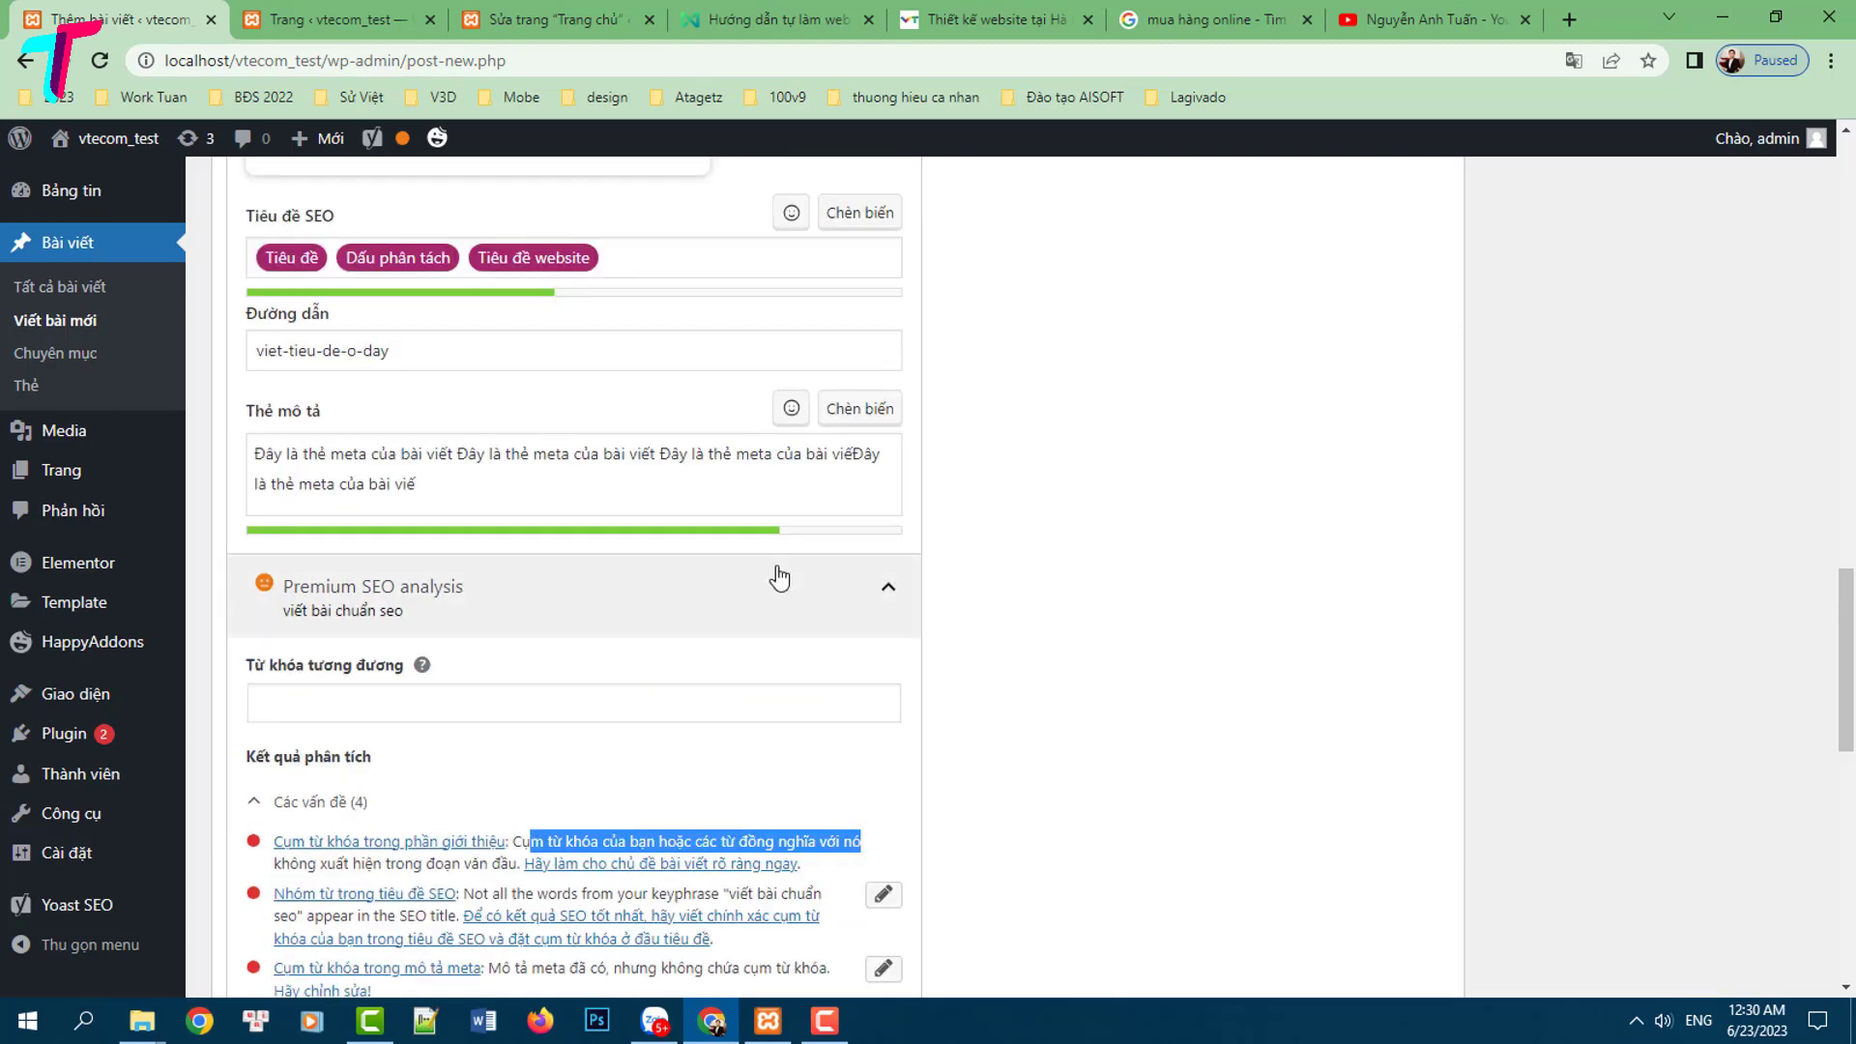
pyautogui.scroll(10, 777, 585)
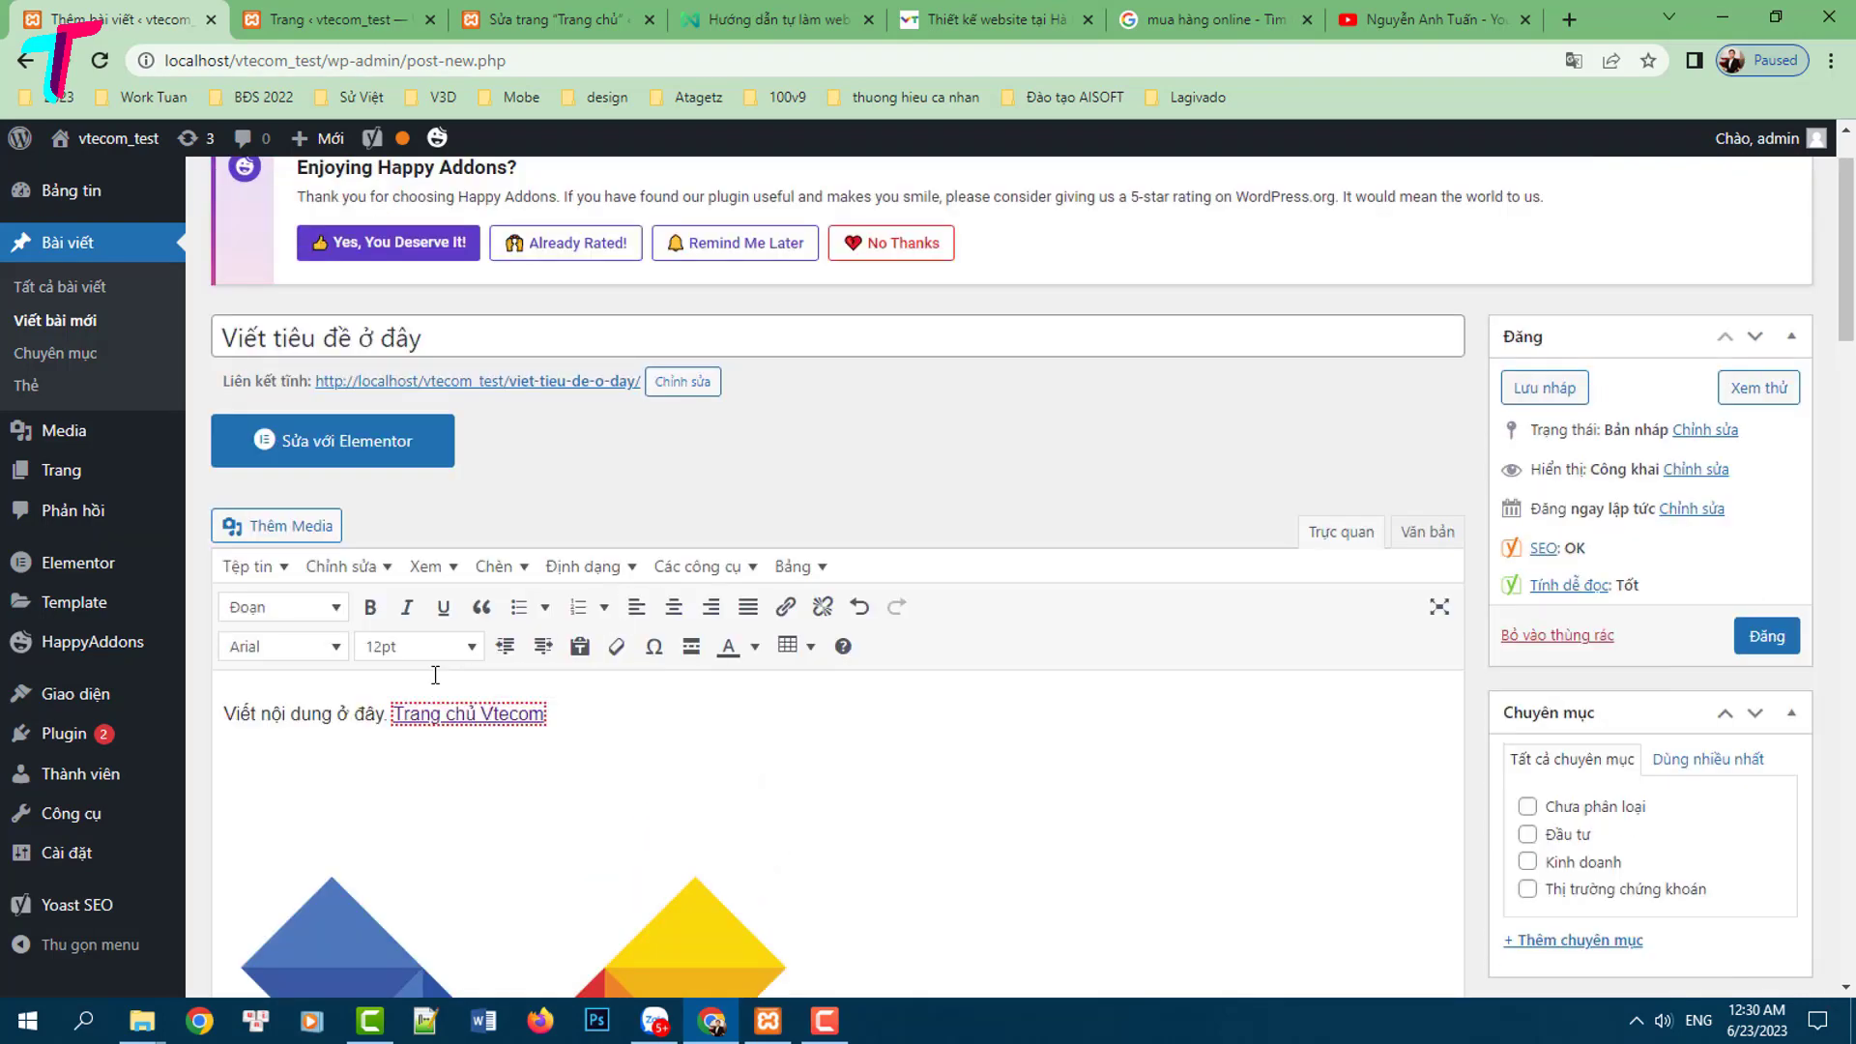
pyautogui.click(238, 689)
pyautogui.write('Đây là ')
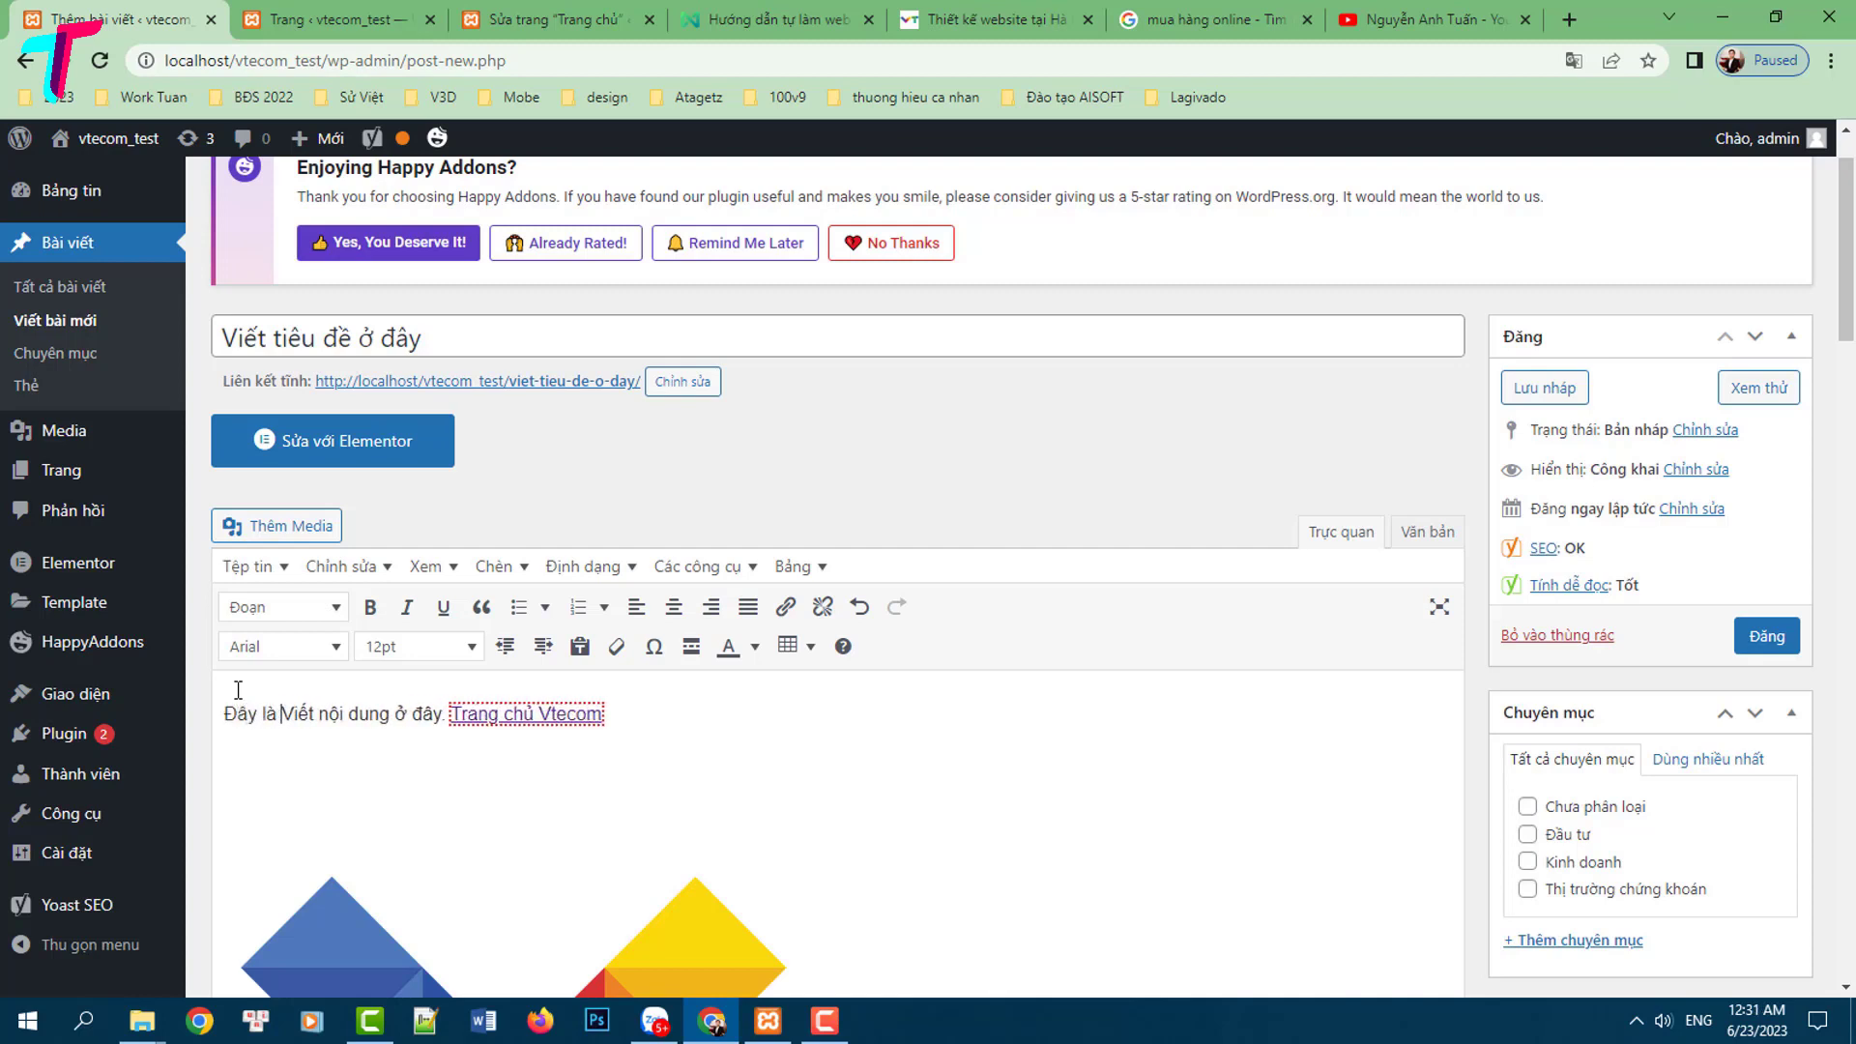
pyautogui.write('bài viết hươ')
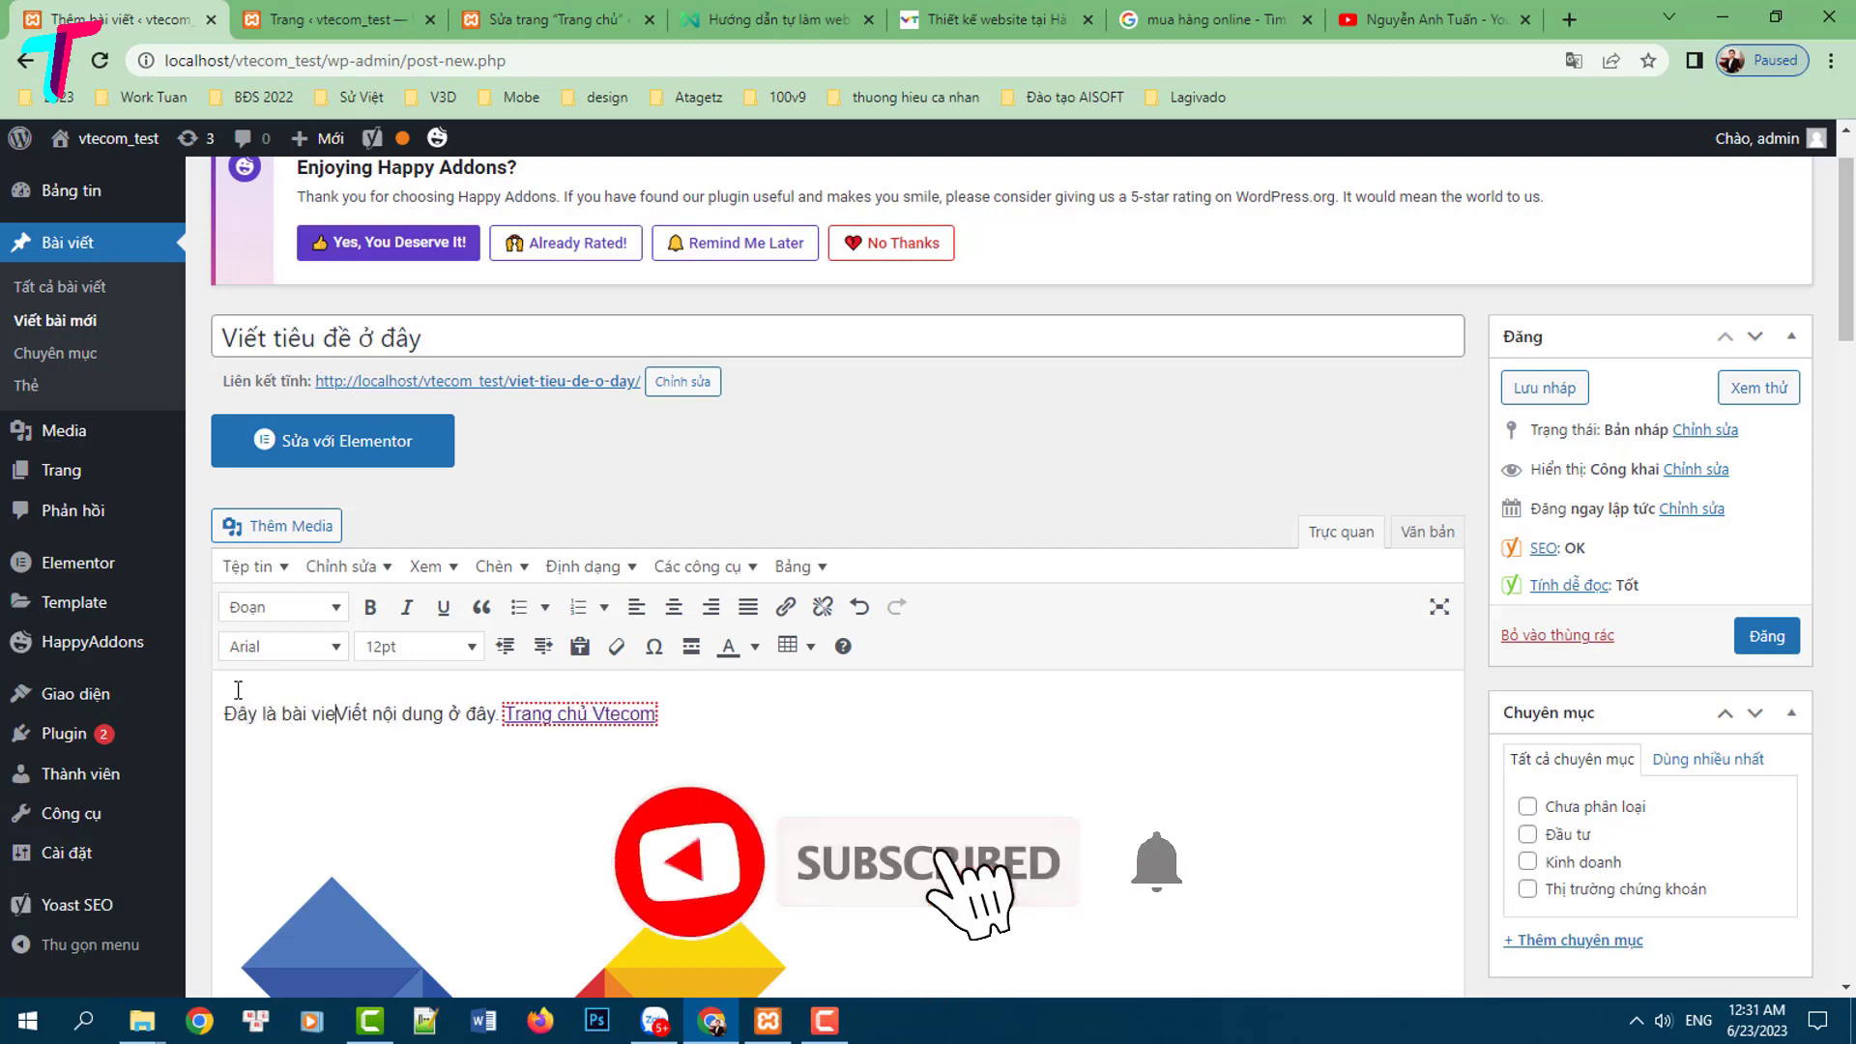
pyautogui.write('ng dẫn viết')
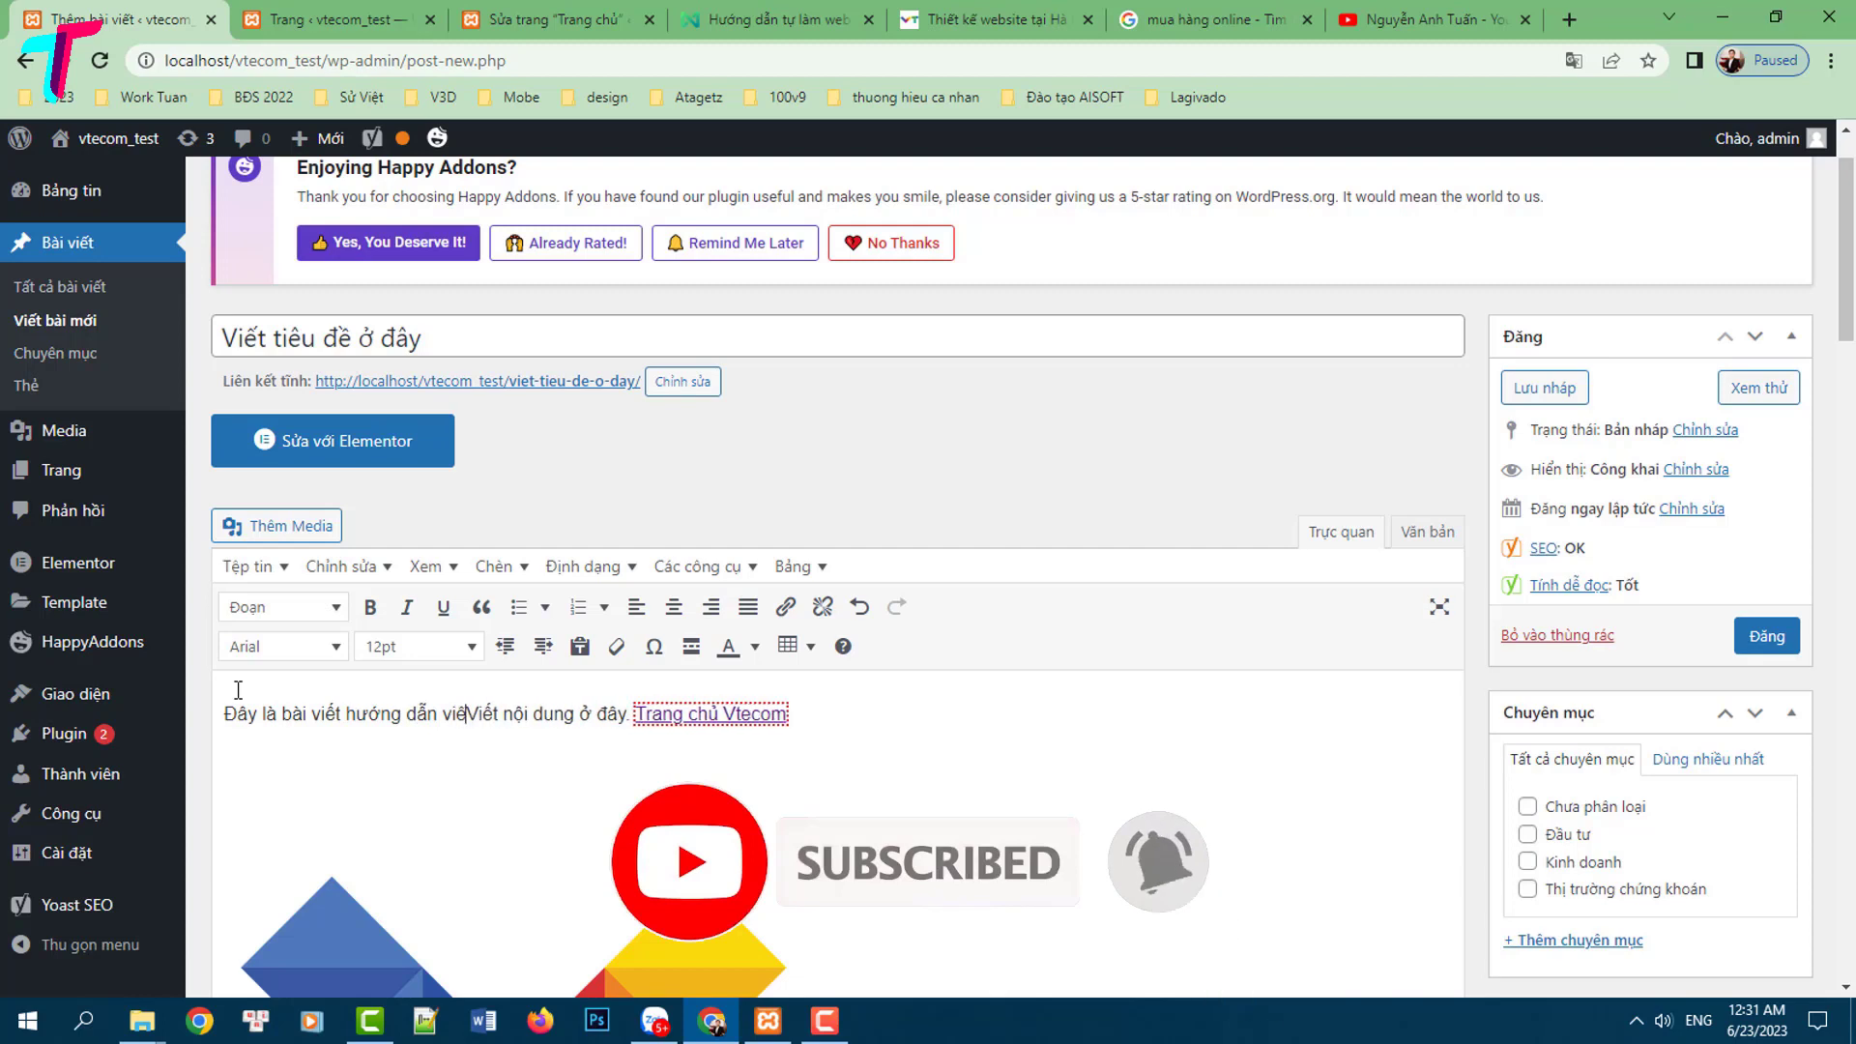
pyautogui.write(' bài chuẩn')
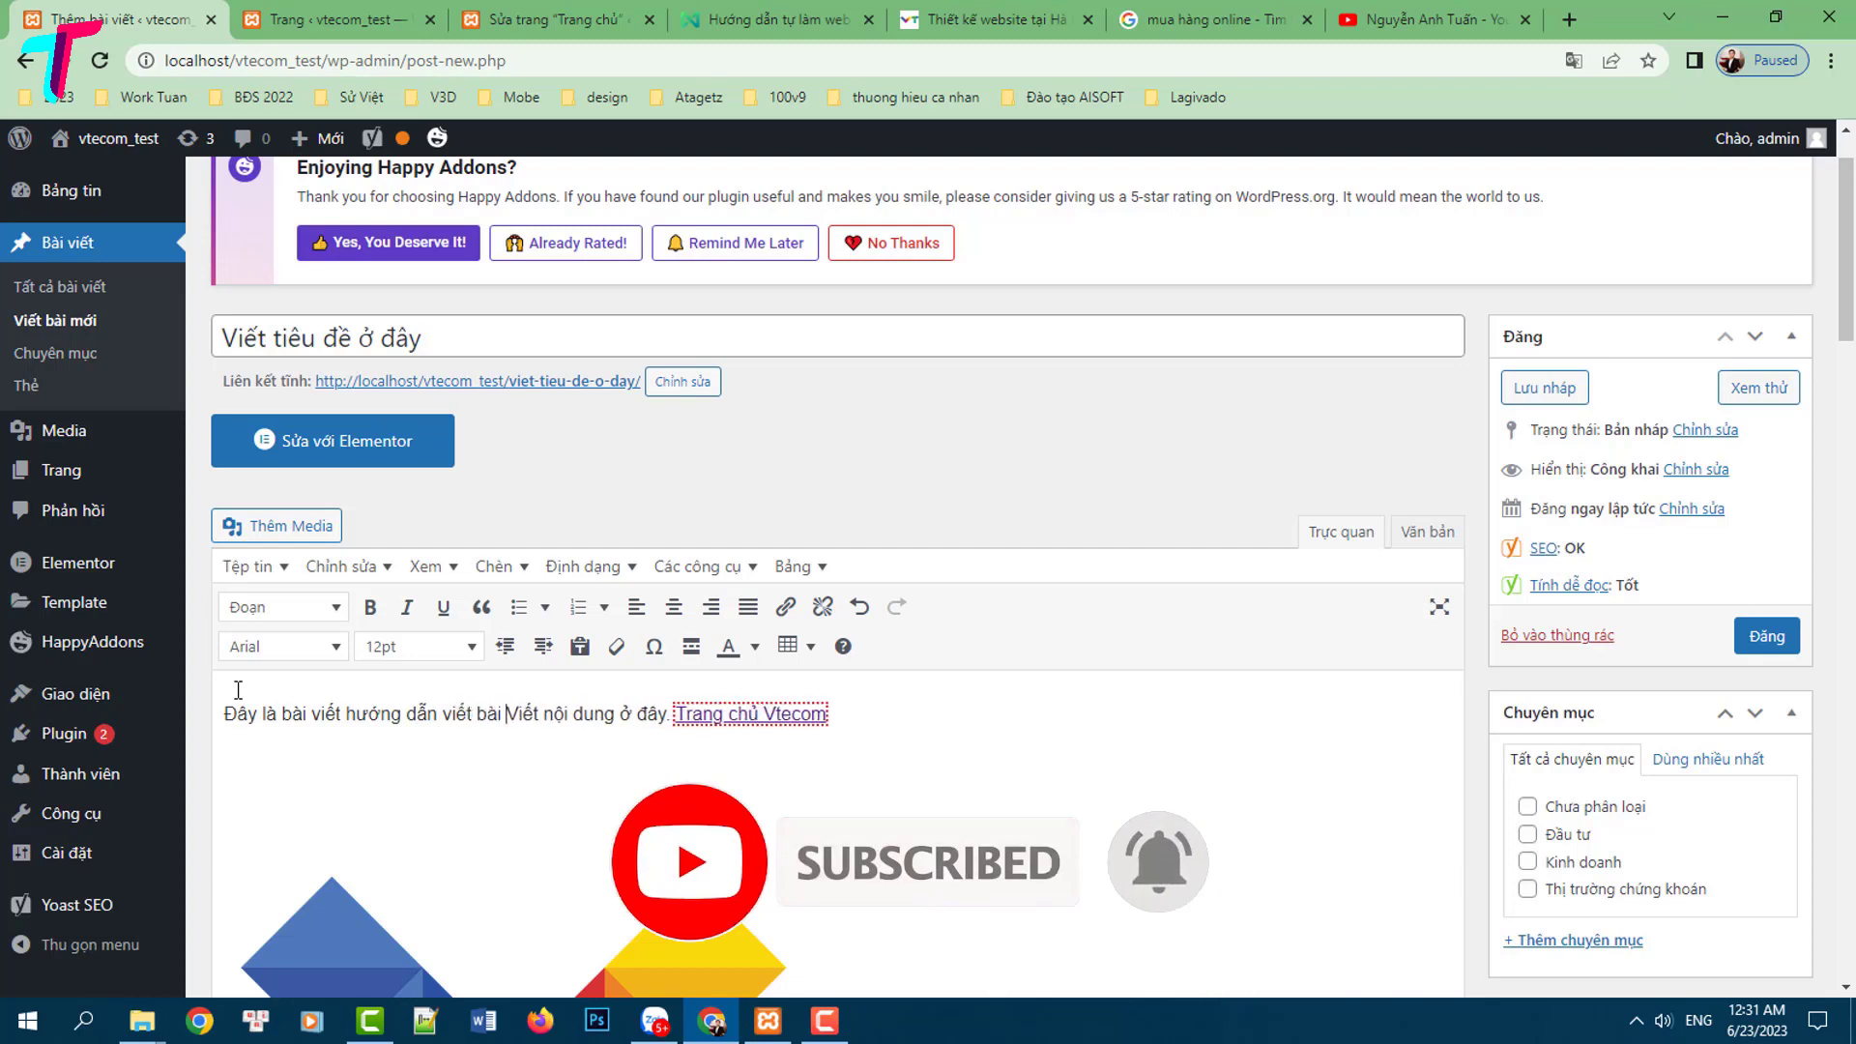
pyautogui.write(' seo ')
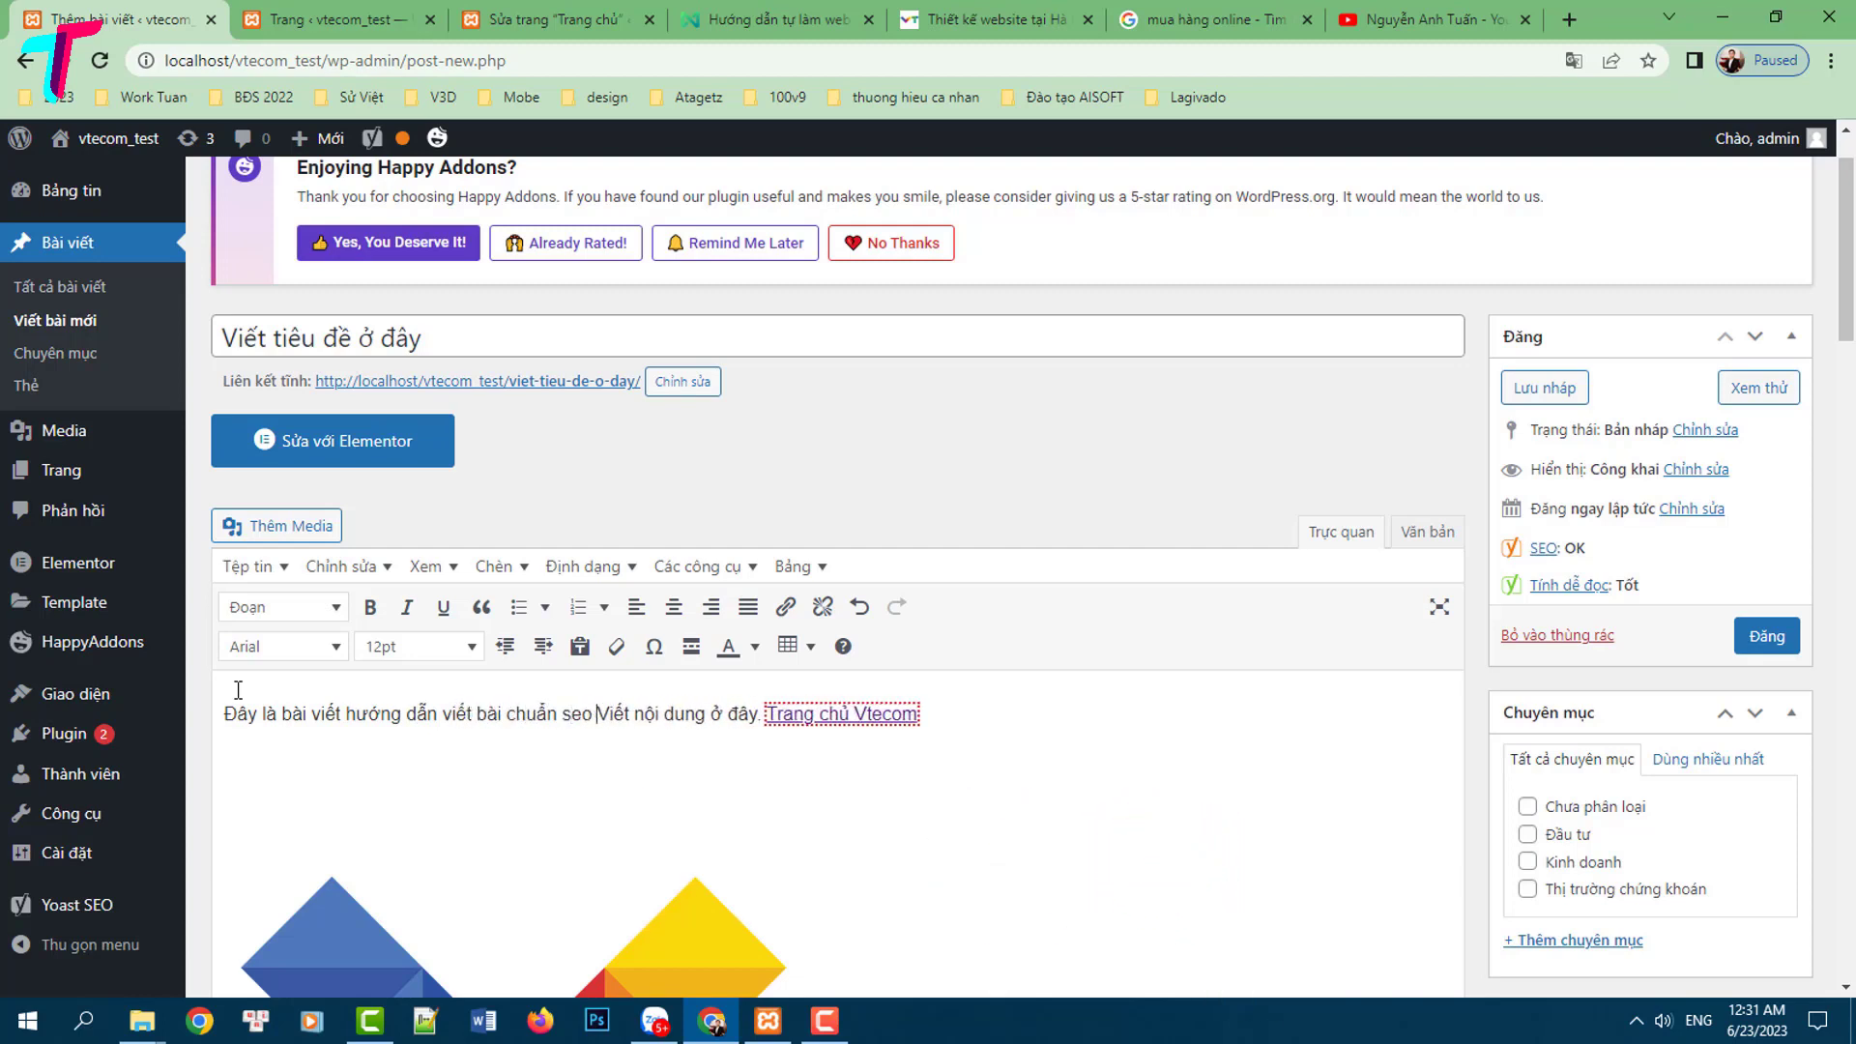
pyautogui.write('bbaot')
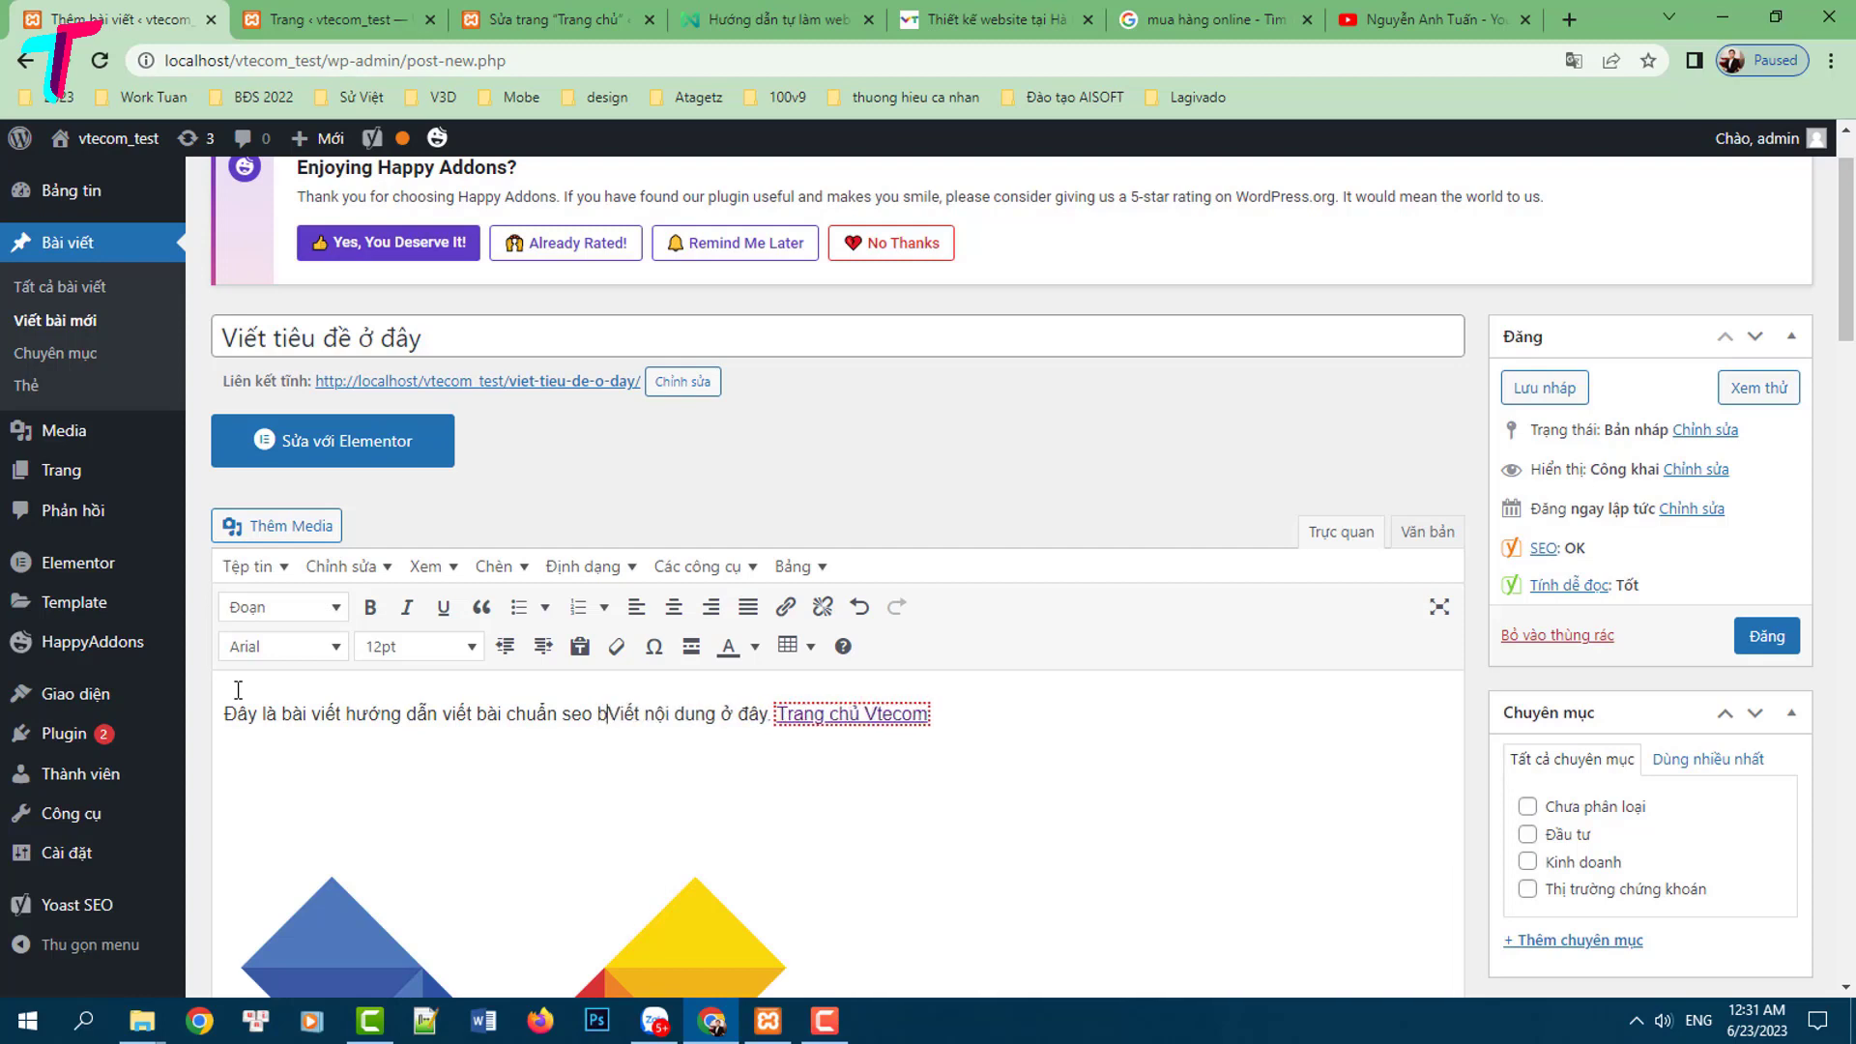
pyautogui.press('BackSpace')
pyautogui.press('BackSpace')
pyautogui.press('BackSpace')
pyautogui.press('BackSpace')
pyautogui.press('BackSpace')
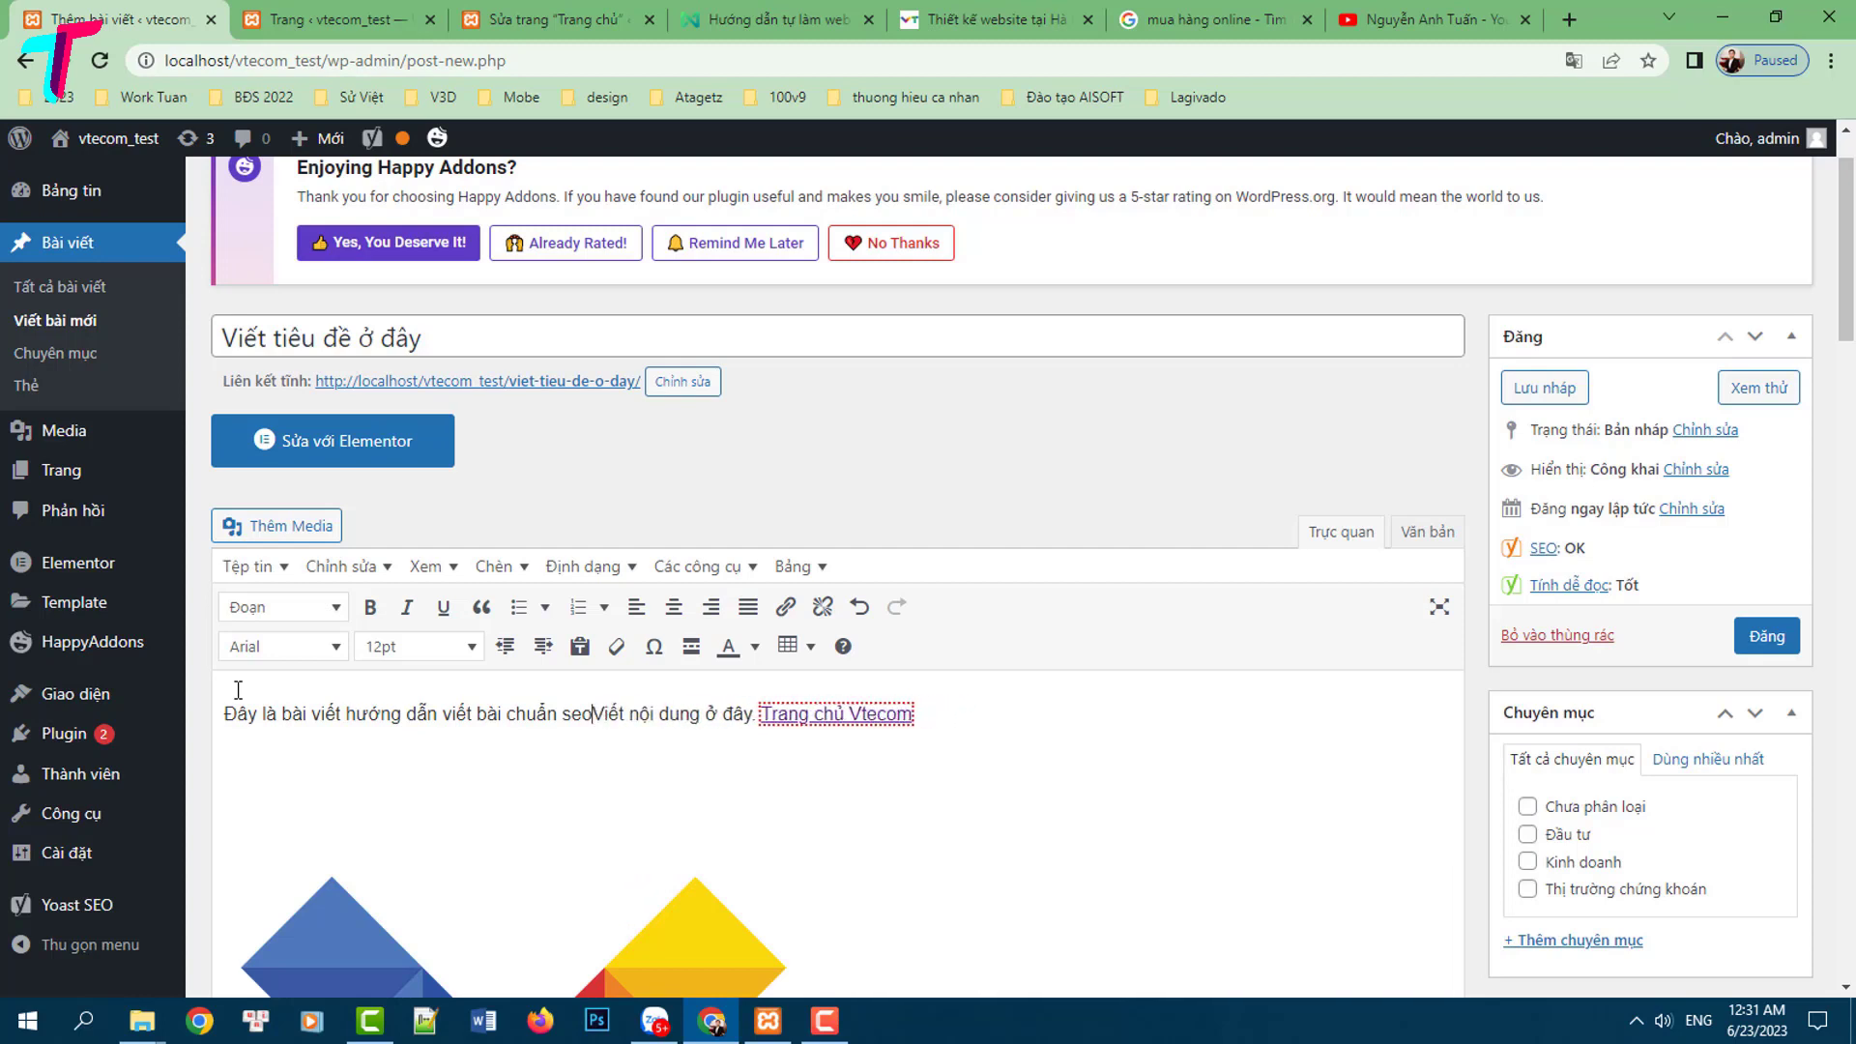
pyautogui.press('Return')
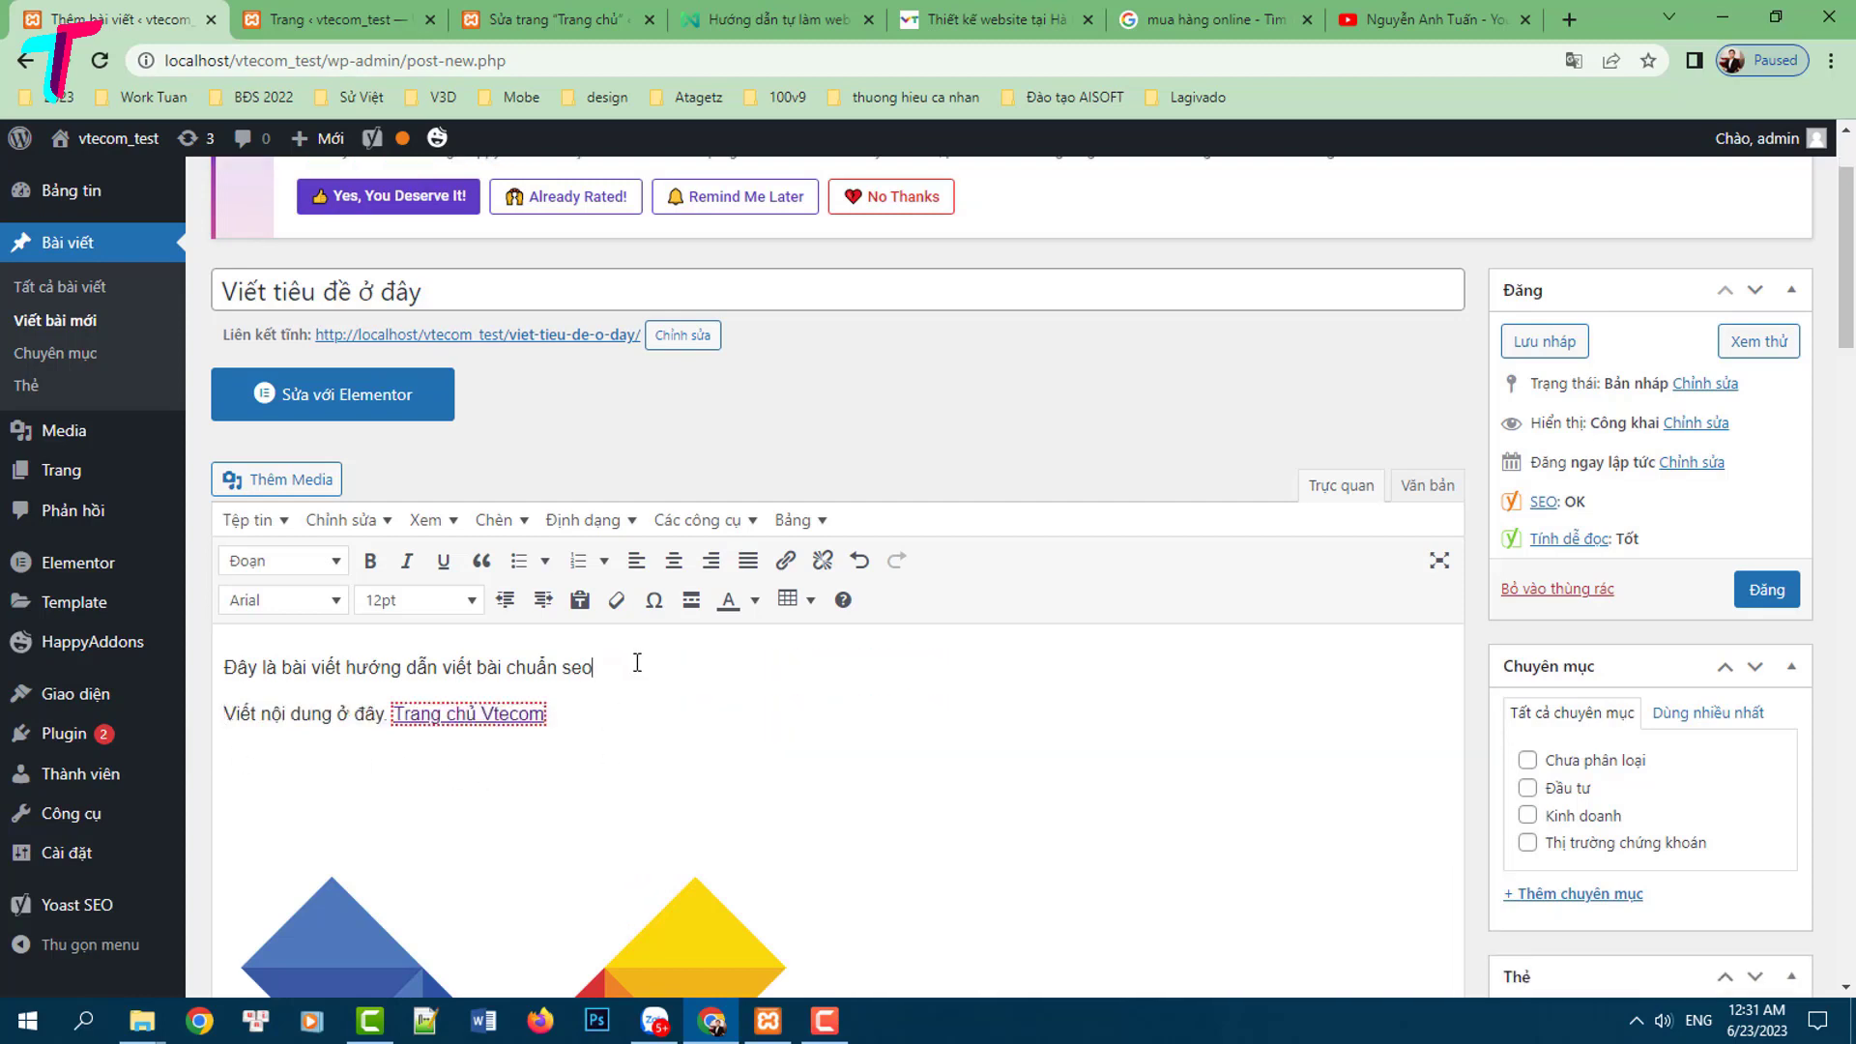
# Extend the opening paragraph with "bao gồm 10 bước viết bài và 5 kỹ thuật tối ưu hóa bài viết chuẩn seo"
pyautogui.write('bao gồm ')
pyautogui.write('10 bước')
pyautogui.write(' viết bài và')
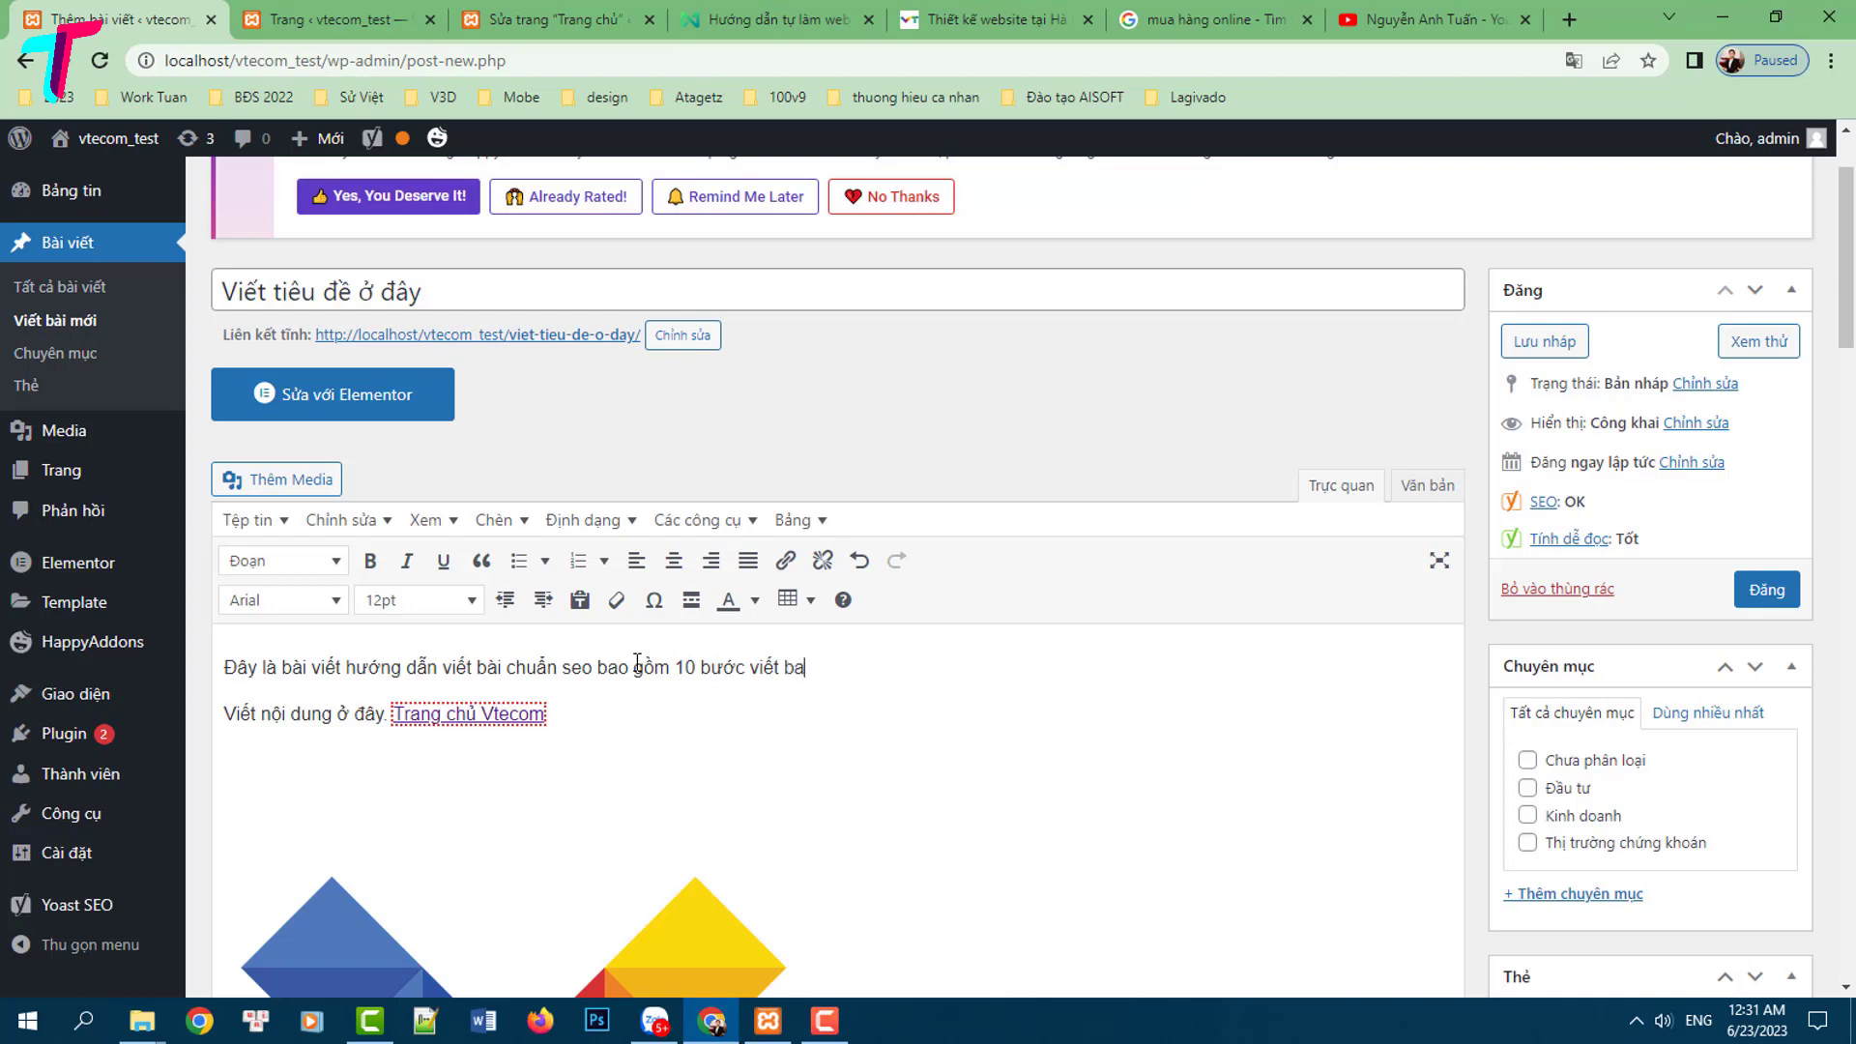
pyautogui.write(' 5 kyx thuật tối ưu hó')
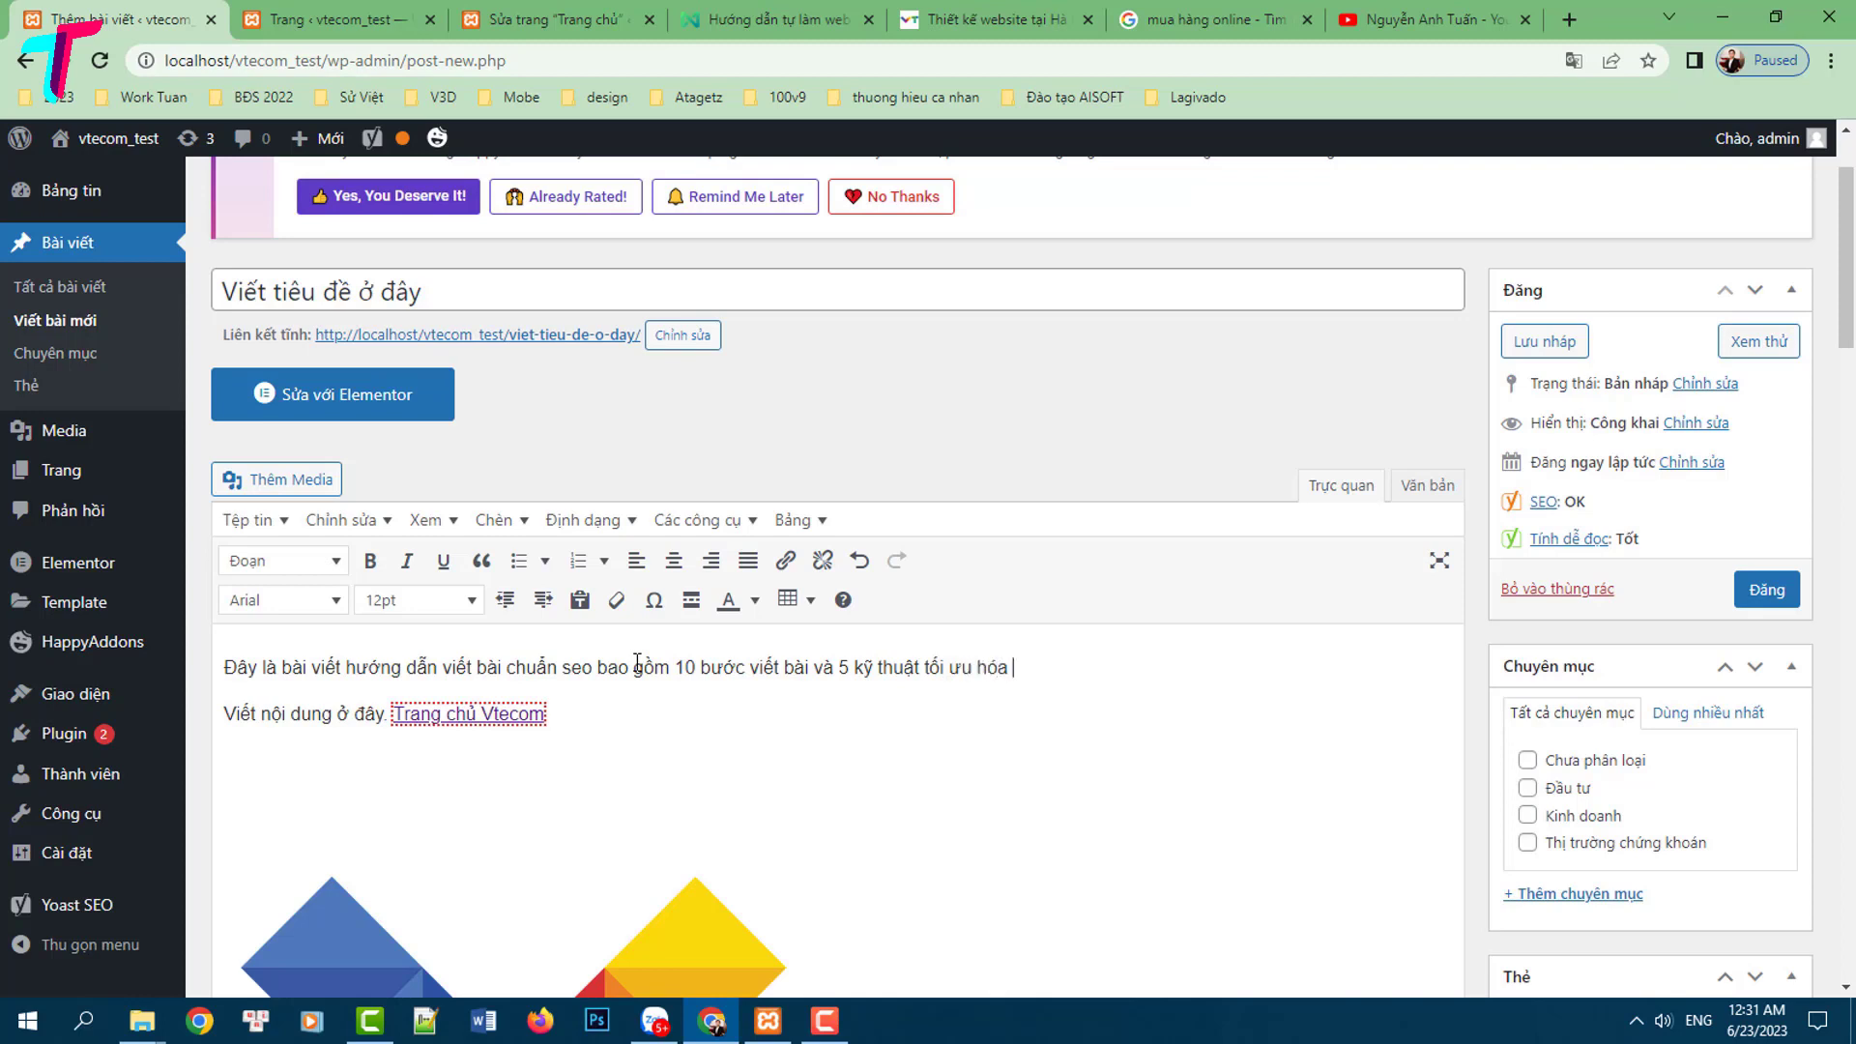
pyautogui.write('bài viết chua')
pyautogui.write(' seo')
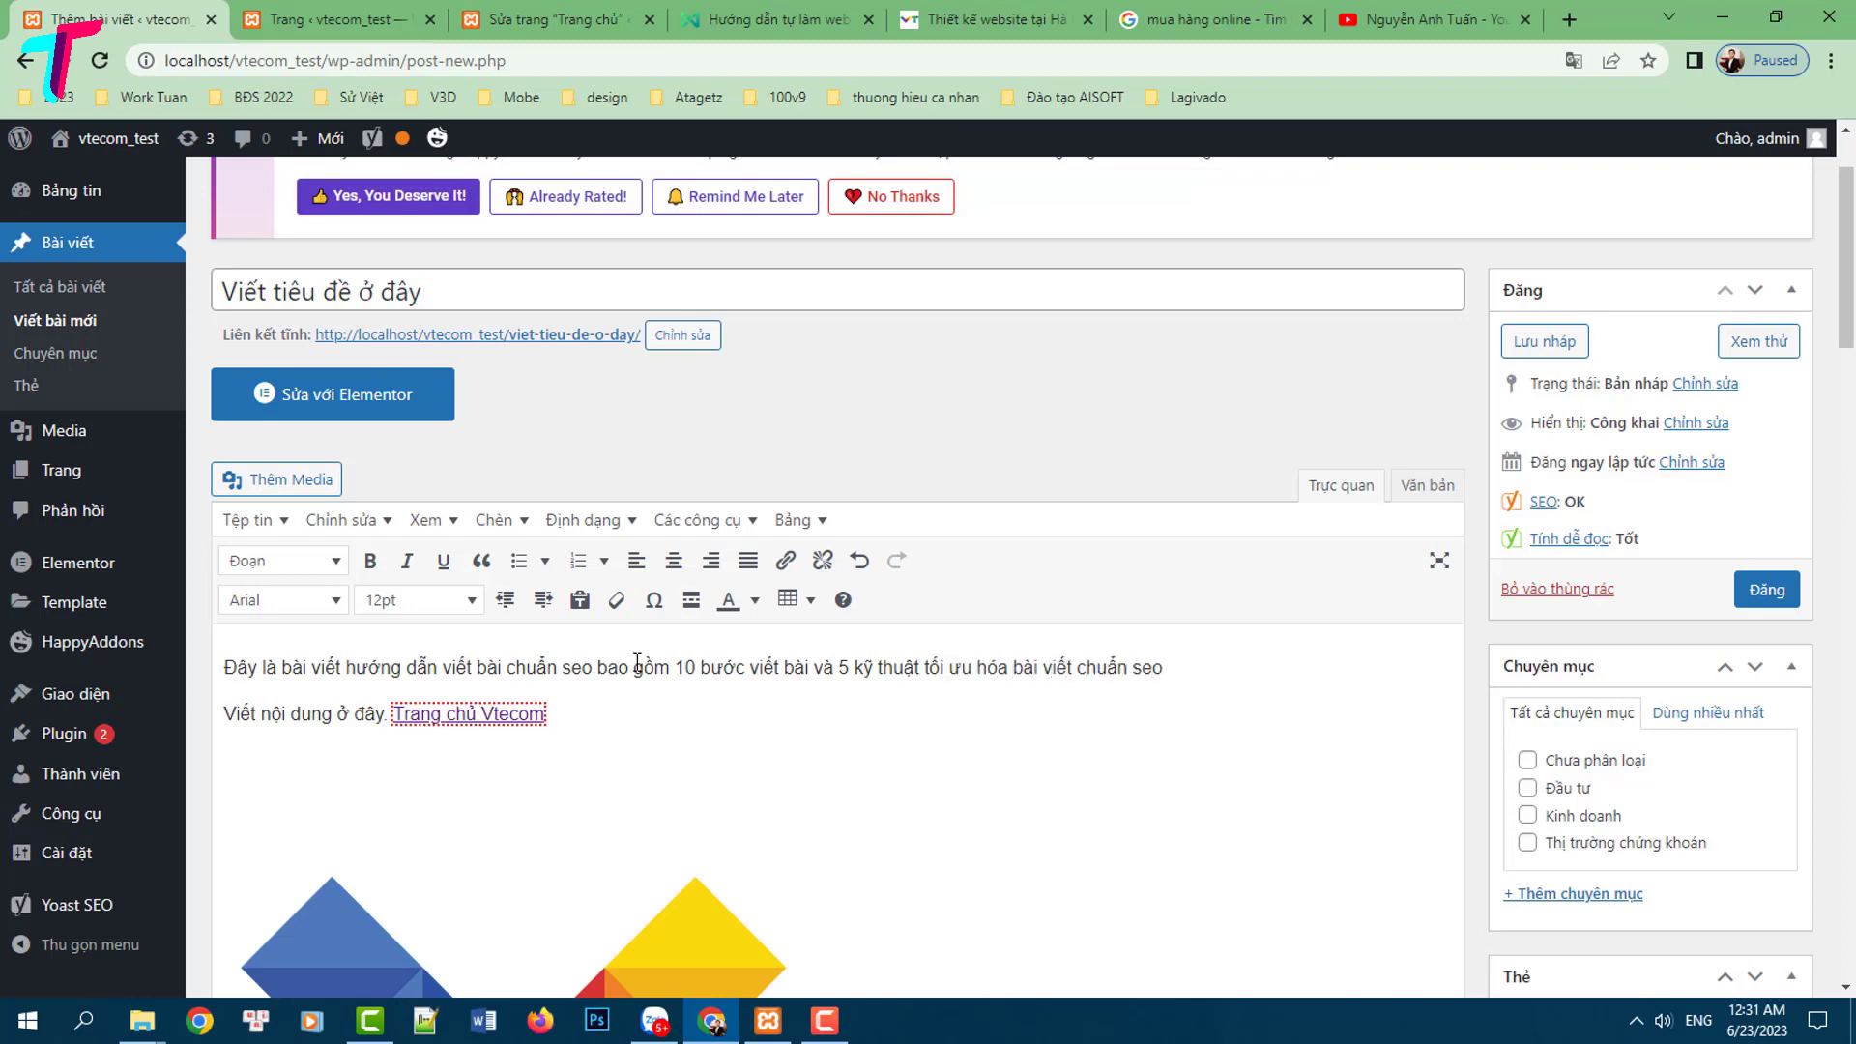
# Examine the introduction keyphrase result and the problem about the keyphrase in the SEO title in the SEO analysis
pyautogui.scroll(-20, 1178, 652)
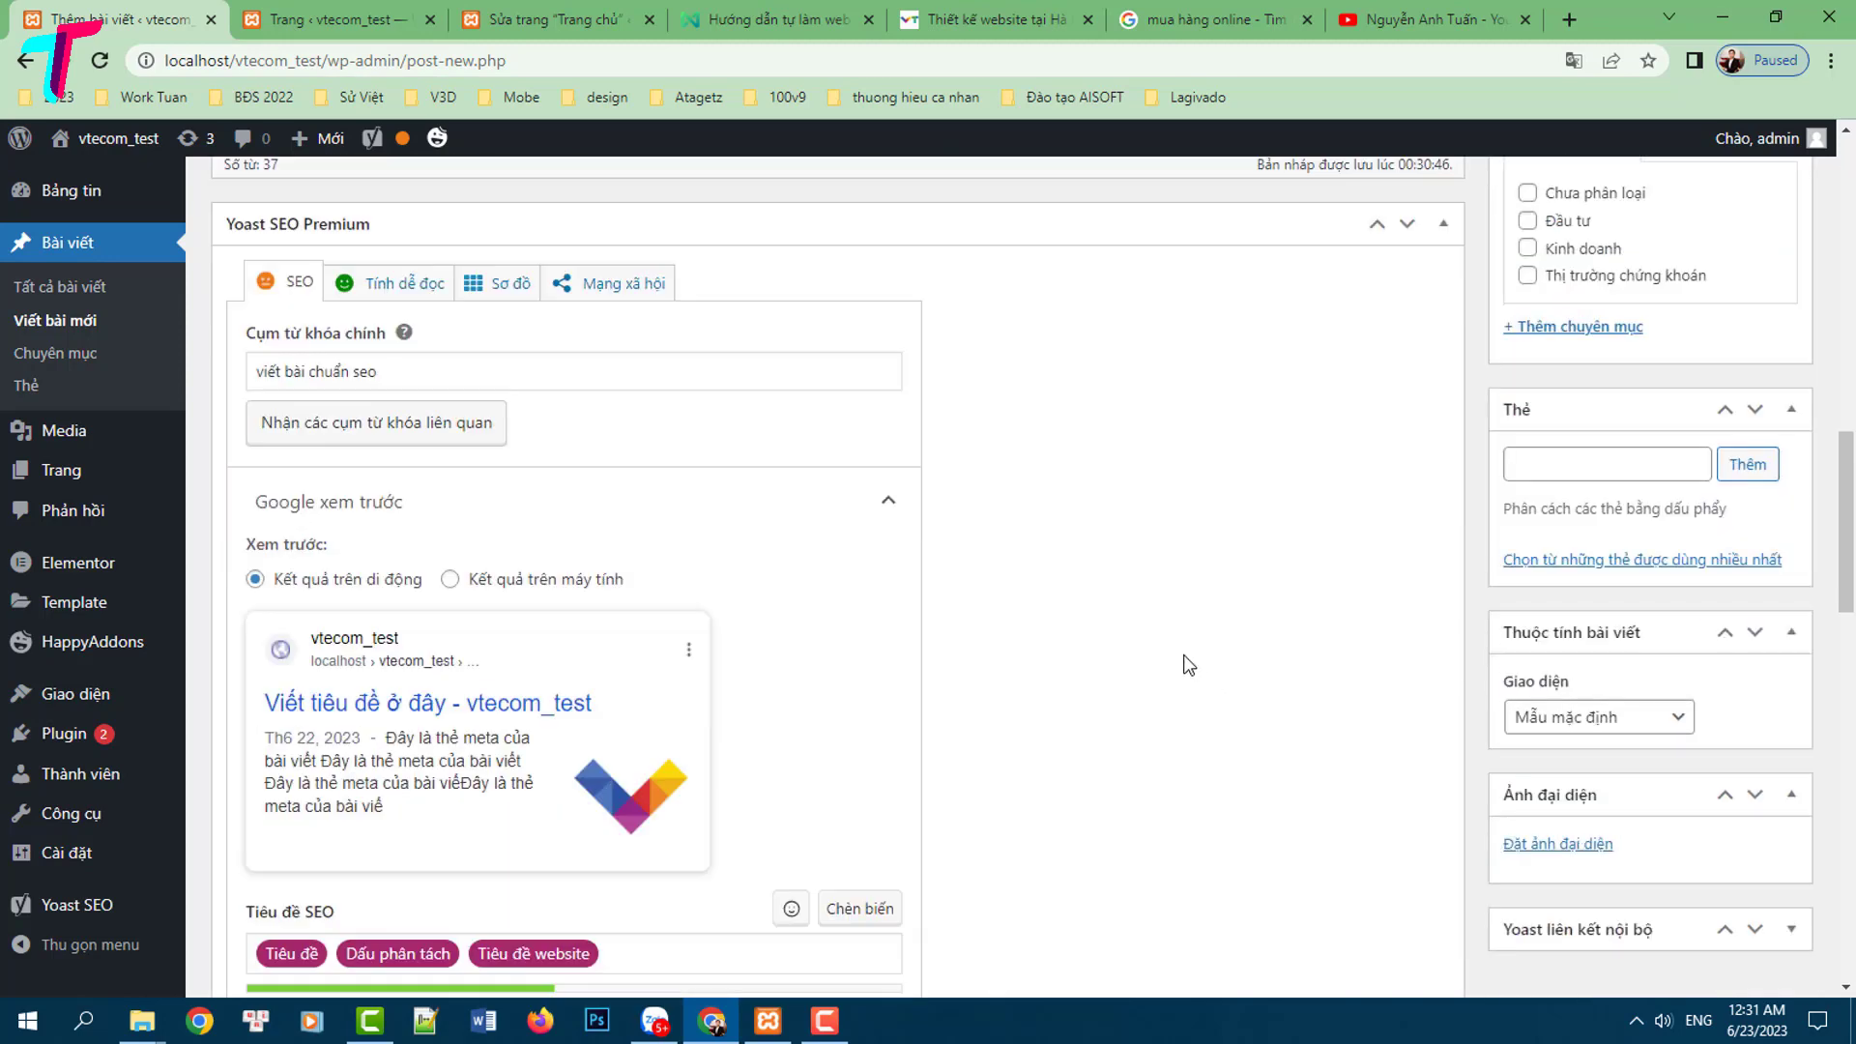
pyautogui.scroll(-3, 544, 689)
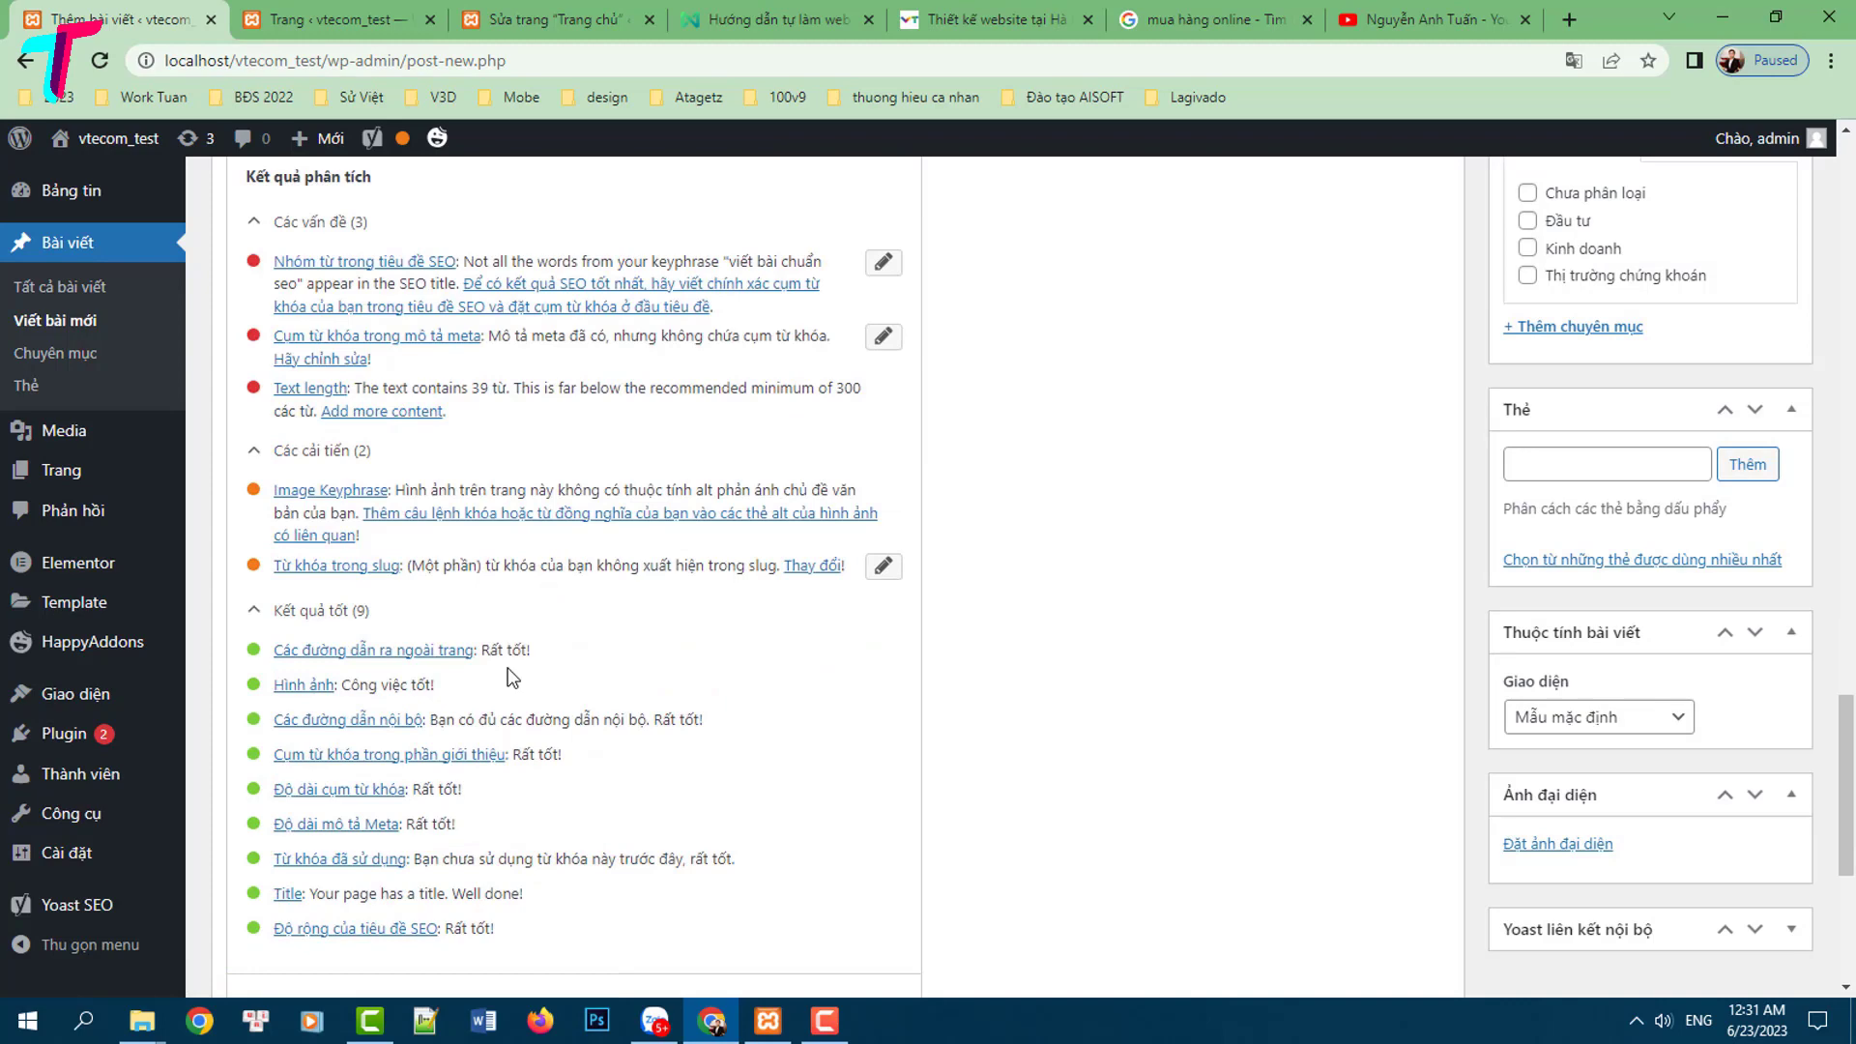
pyautogui.scroll(-1, 513, 677)
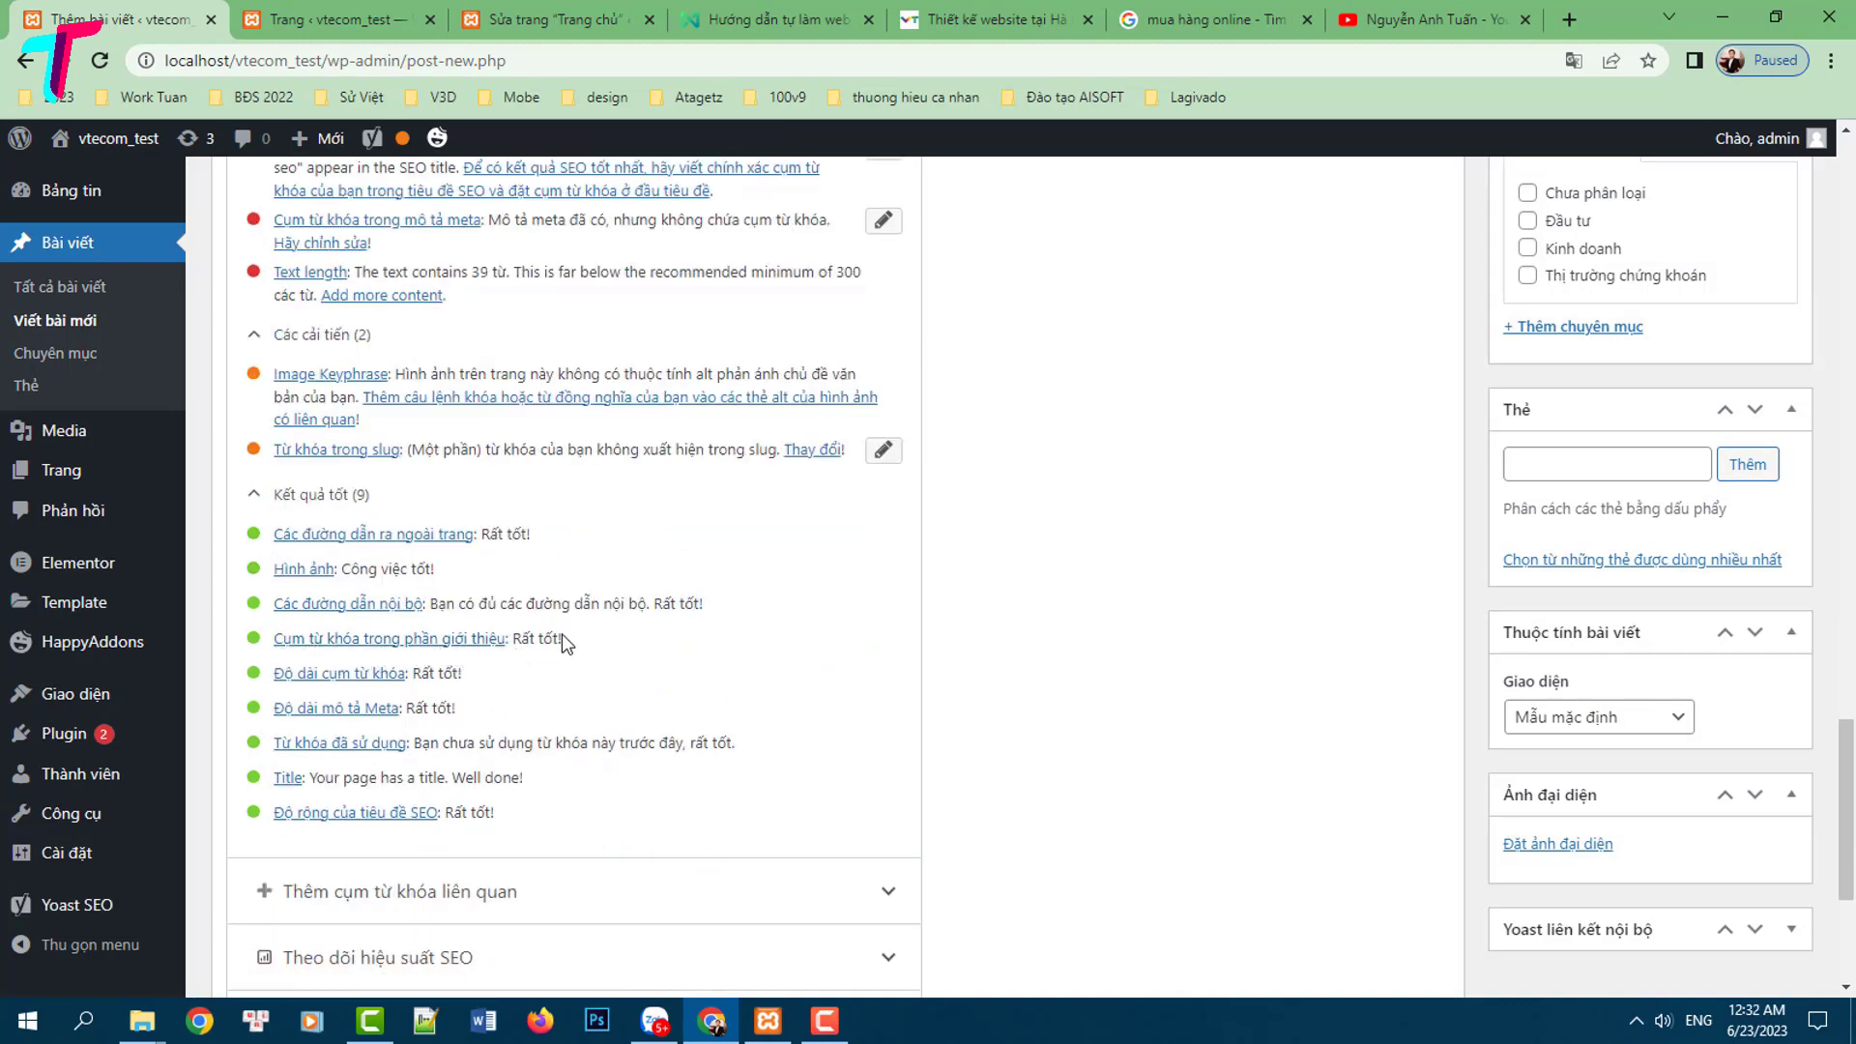
pyautogui.scroll(2, 567, 671)
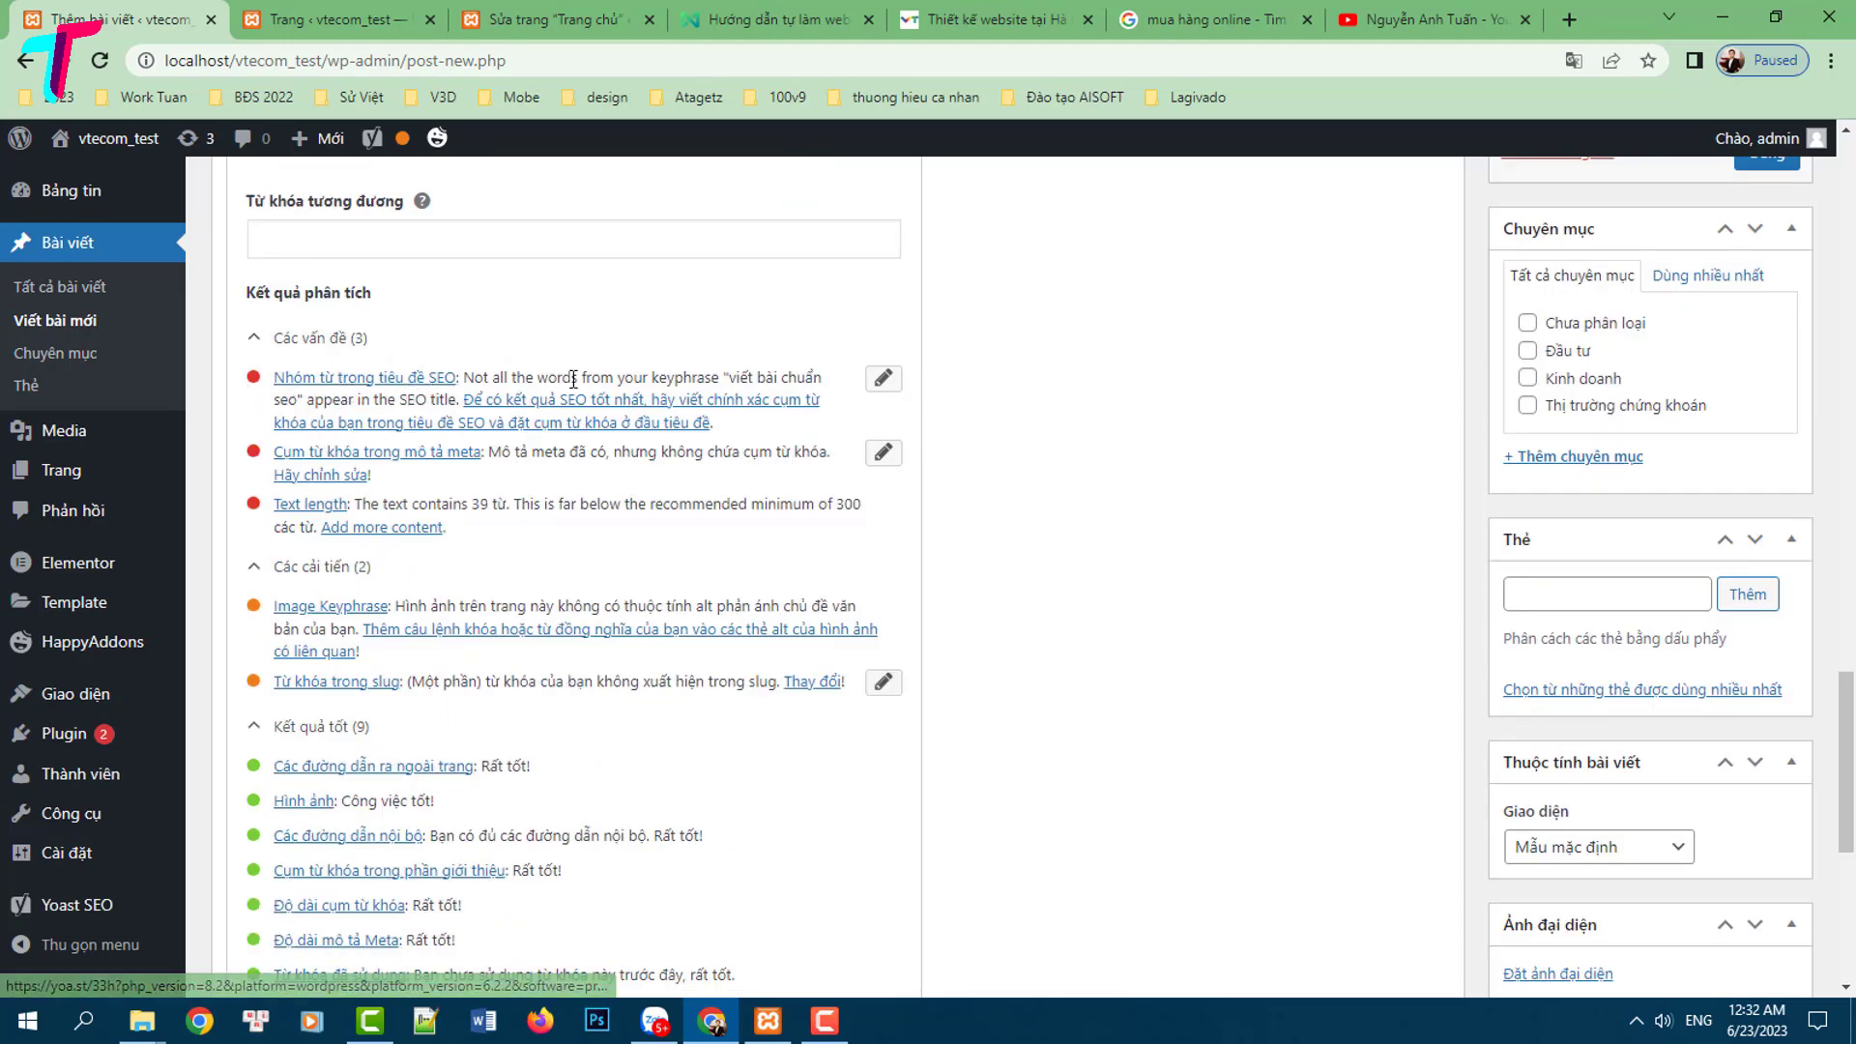
pyautogui.moveTo(729, 377); pyautogui.dragTo(600, 353)
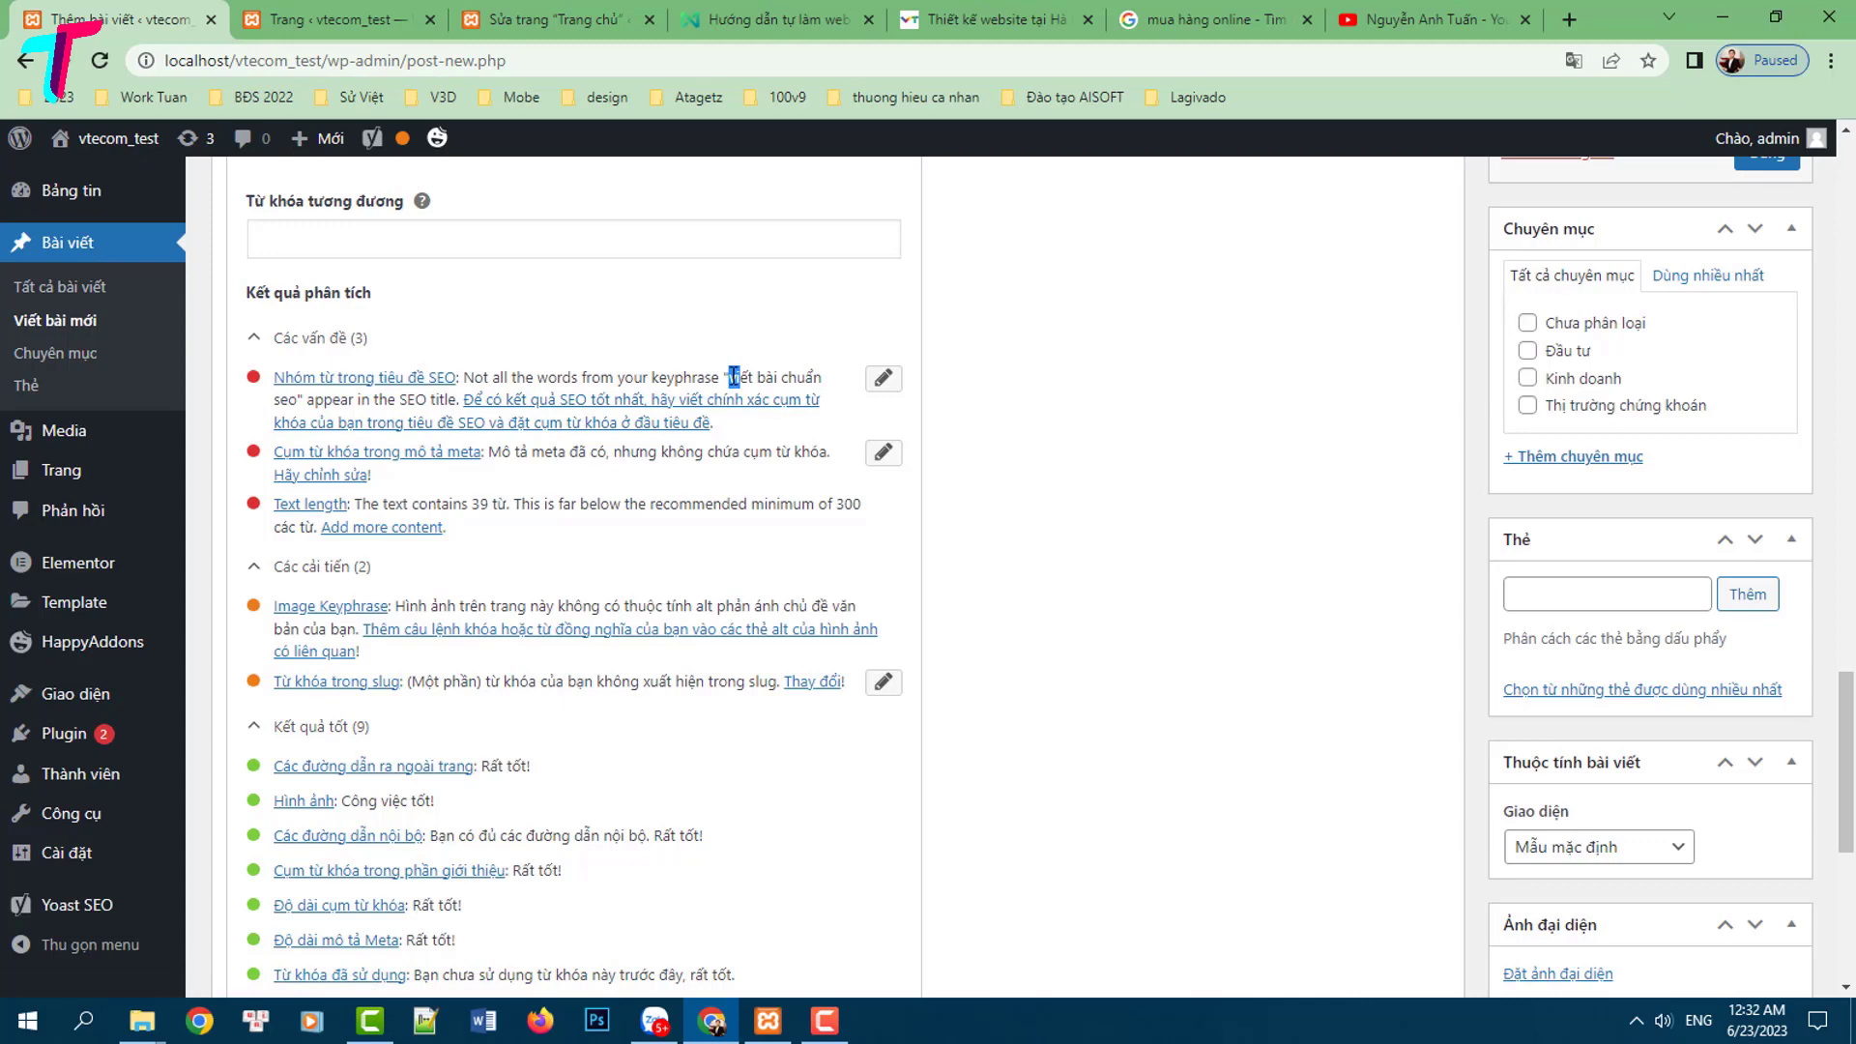
pyautogui.scroll(15, 736, 406)
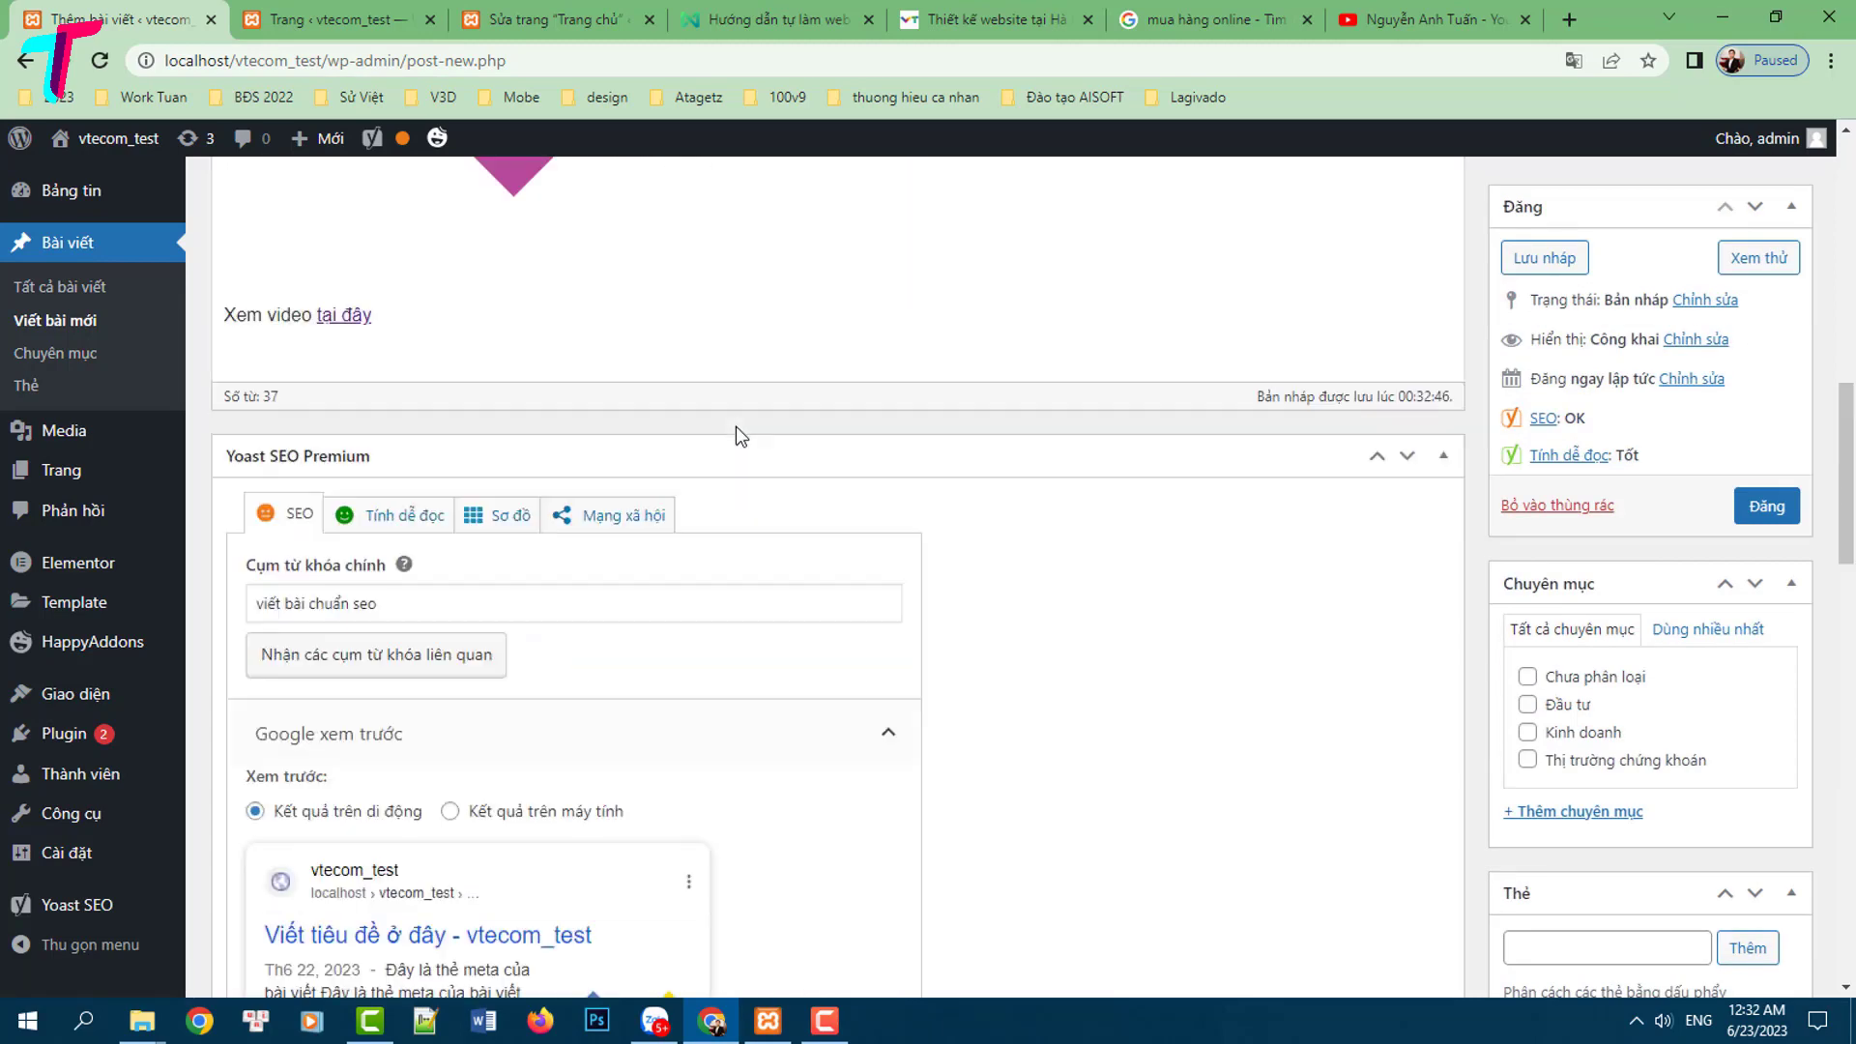
# Replace the post title with "Viết bài chuẩn Seo như thế nào?"
pyautogui.scroll(4, 733, 440)
pyautogui.moveTo(495, 438); pyautogui.dragTo(593, 272)
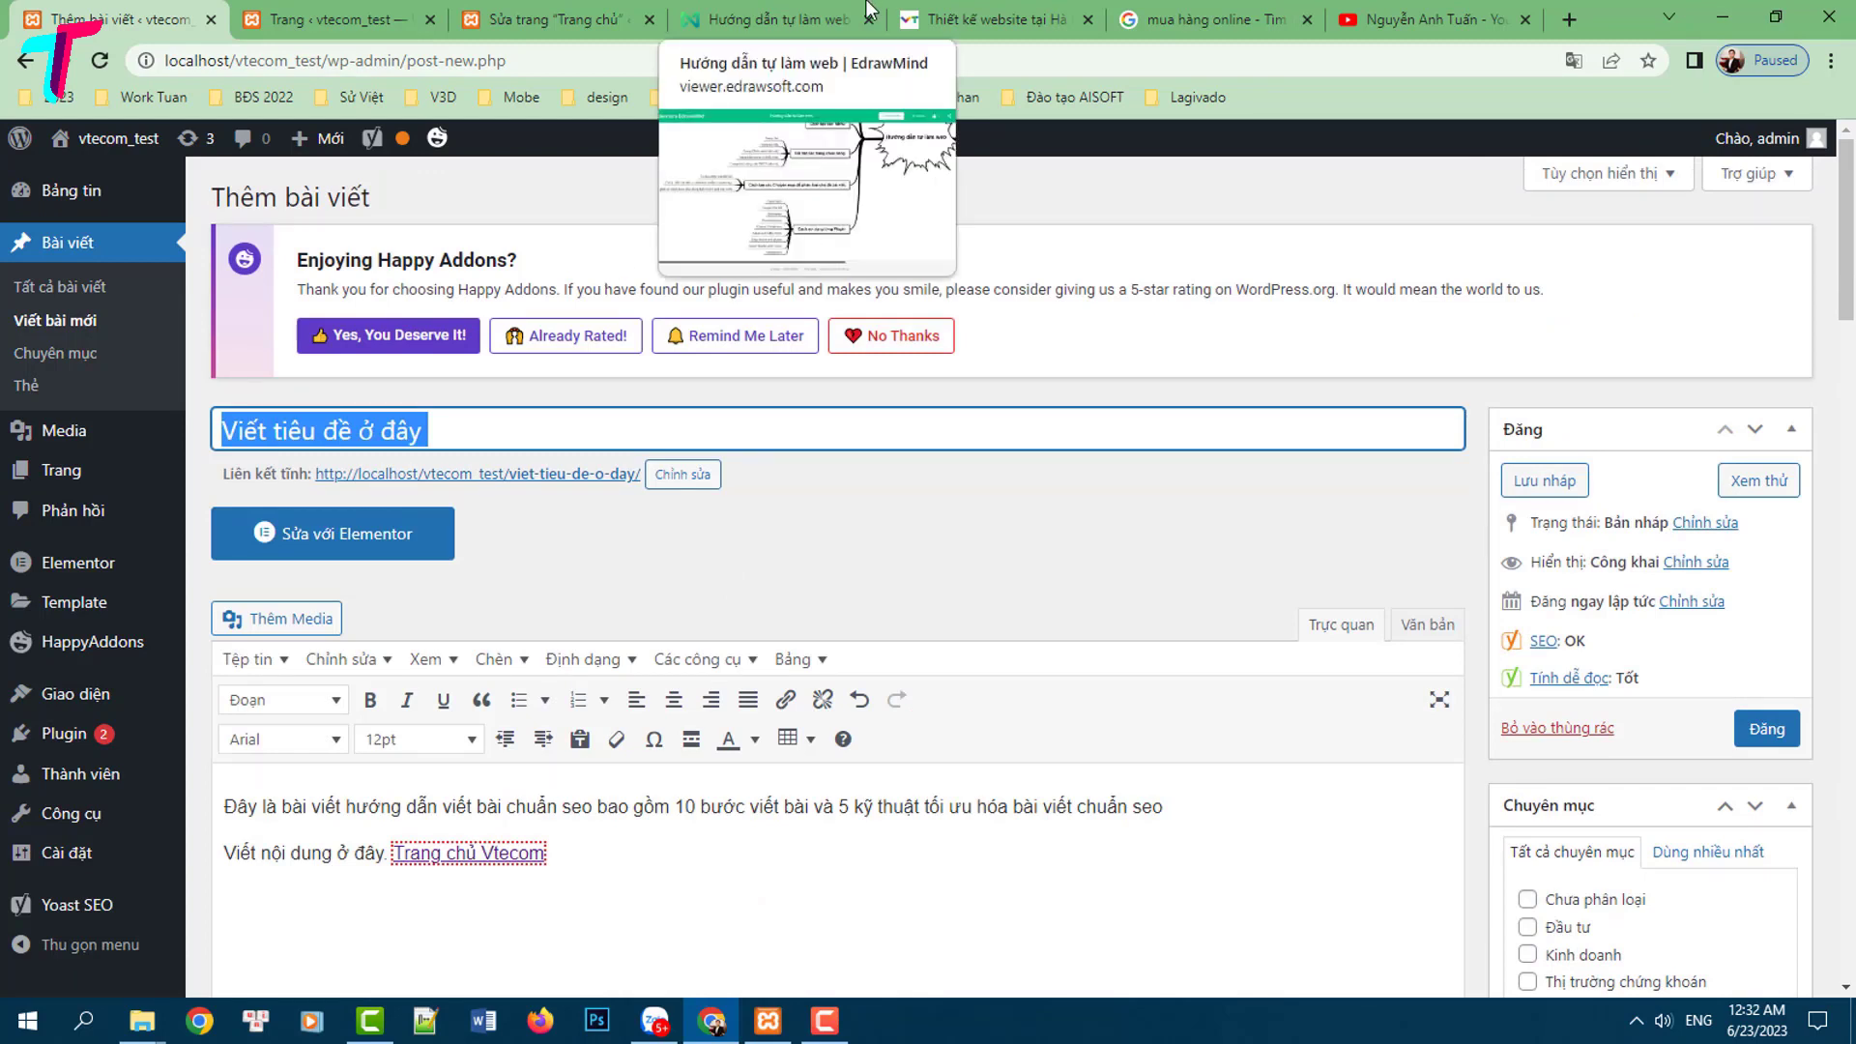
pyautogui.write('Viết bài chuẩn ')
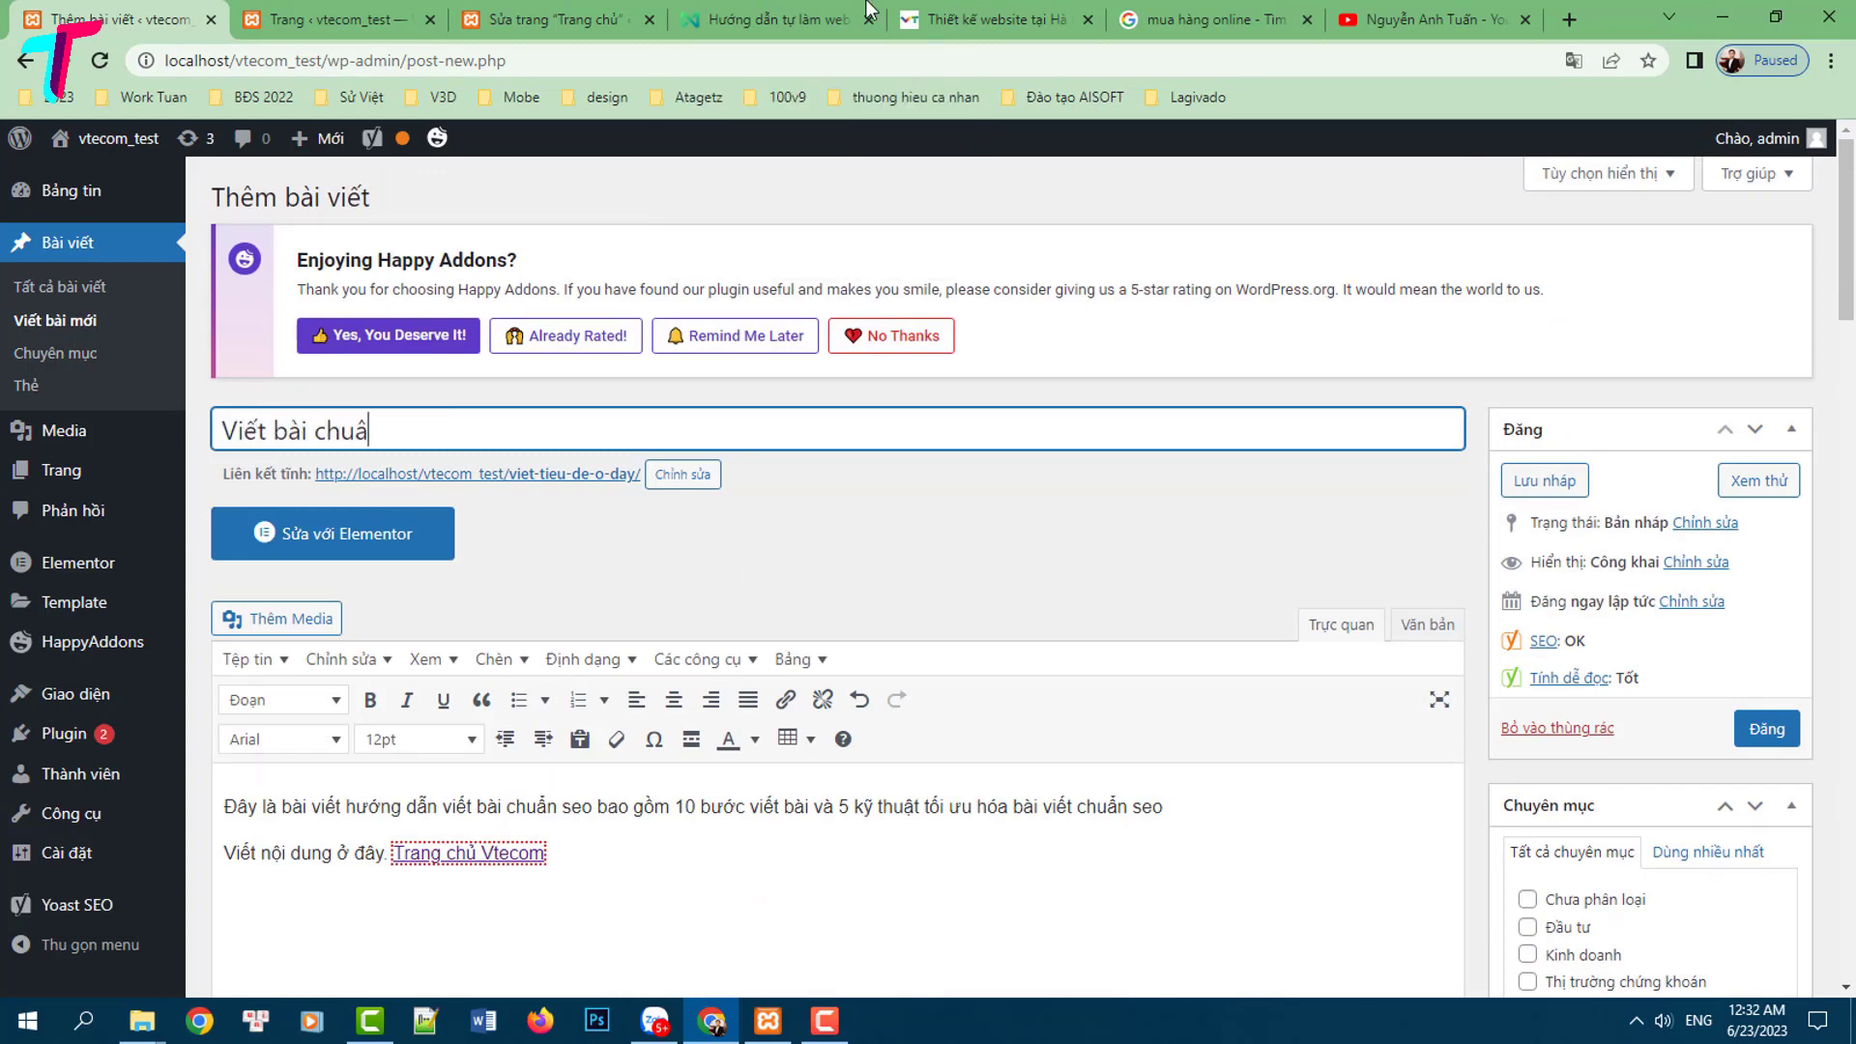
pyautogui.write('Seo như thế nào')
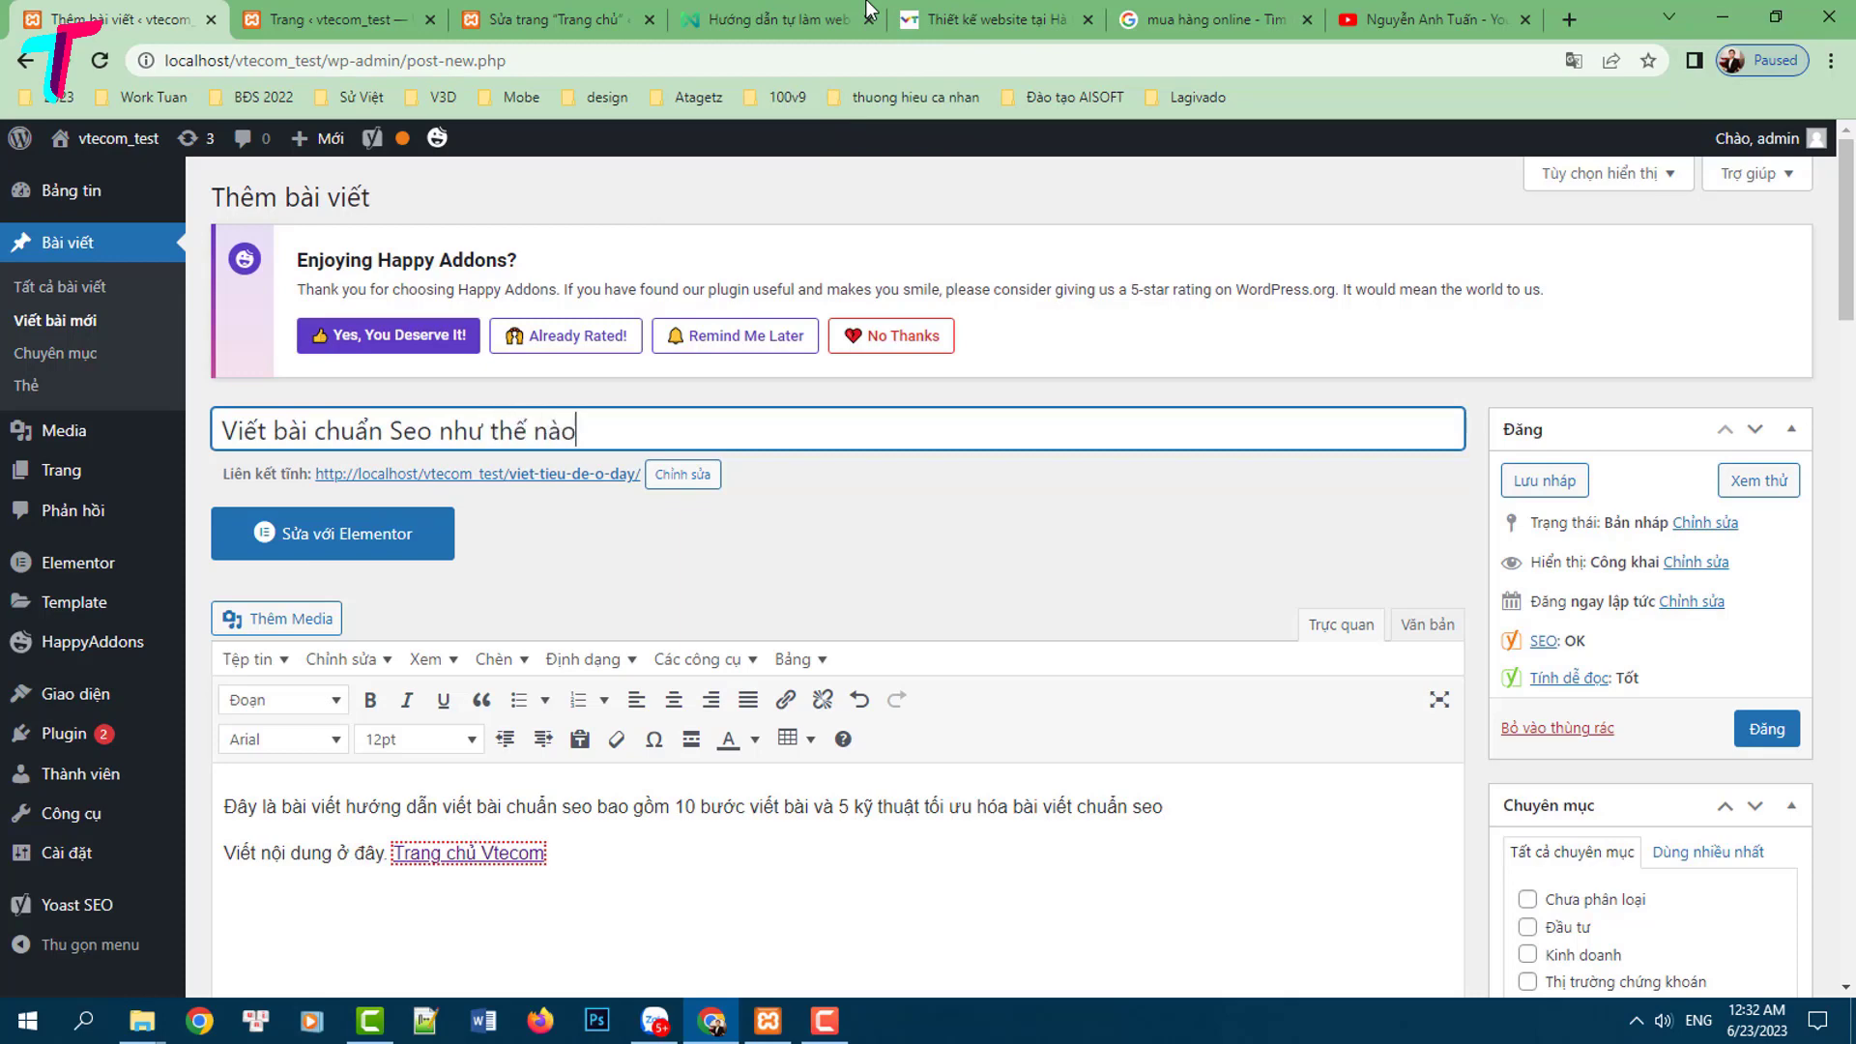
pyautogui.write('?')
pyautogui.press('Tab')
# Examine the SEO title keyphrase result and the problem about the keyphrase in the meta description in the SEO analysis
pyautogui.scroll(-7, 845, 825)
pyautogui.scroll(-10, 839, 821)
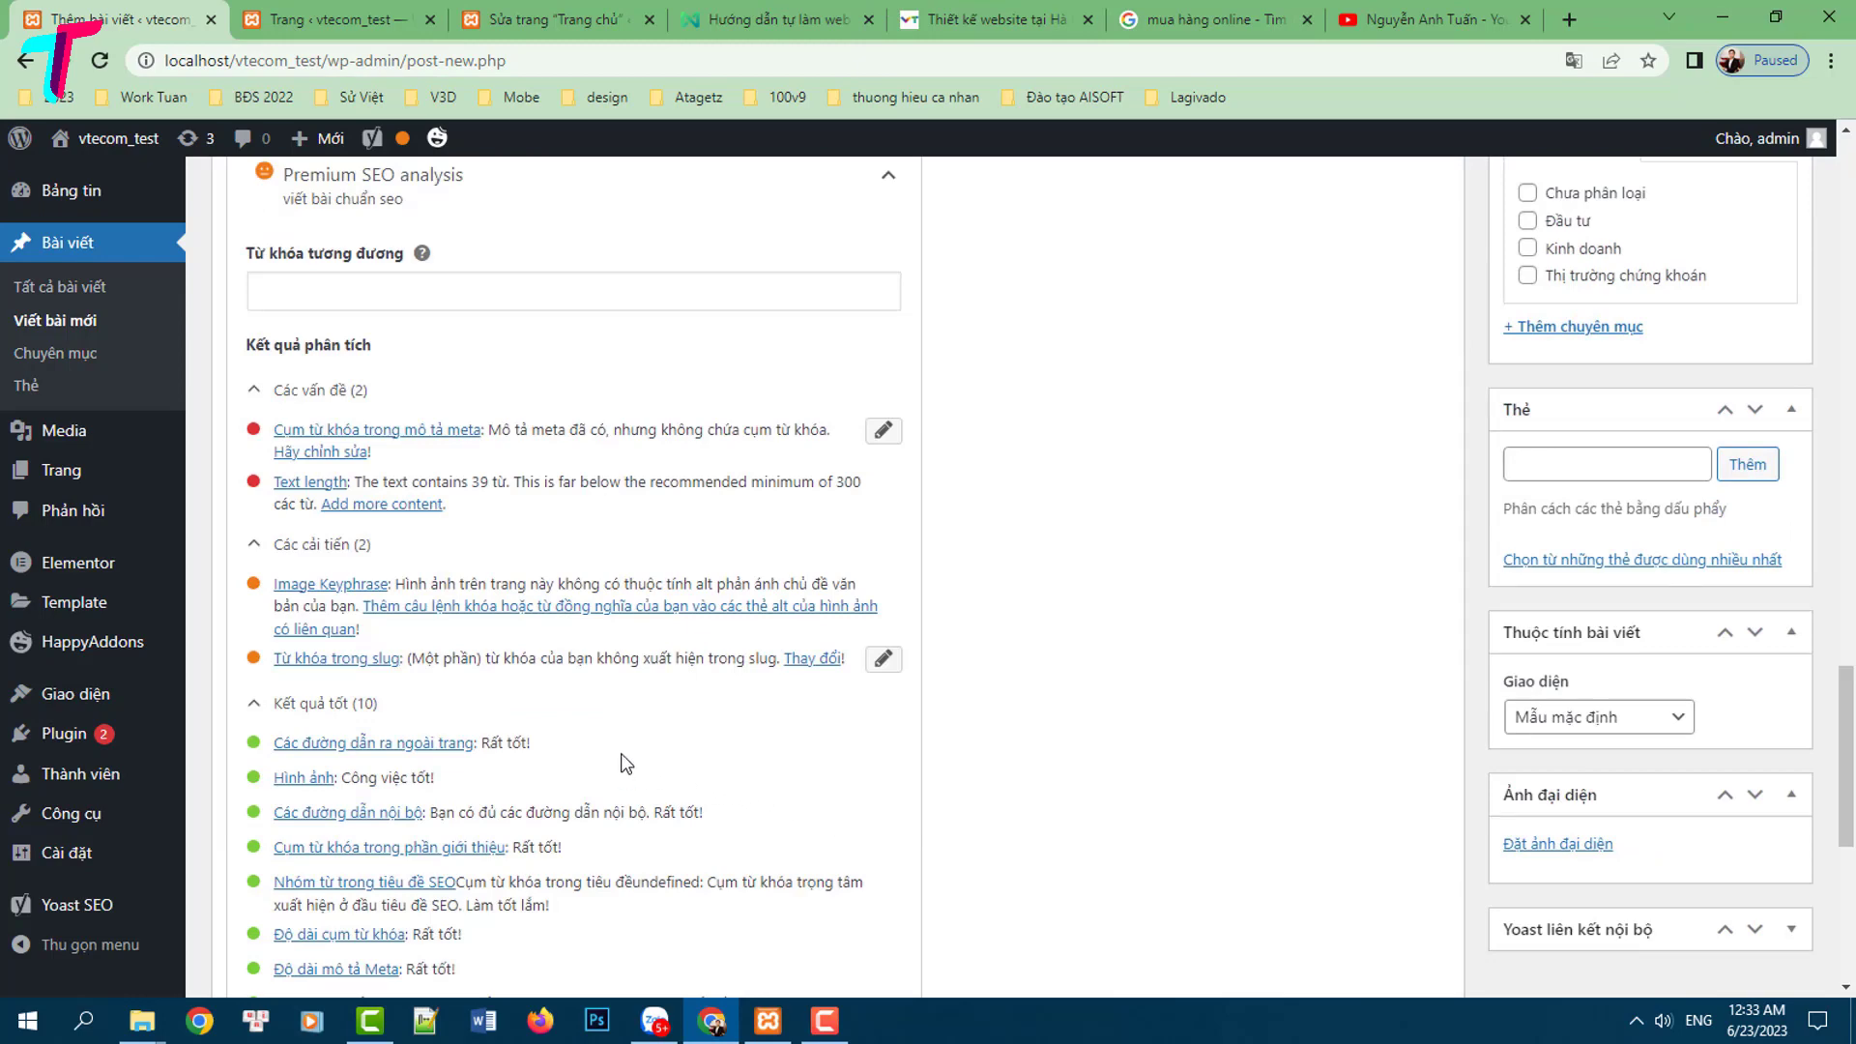
pyautogui.scroll(-2, 311, 752)
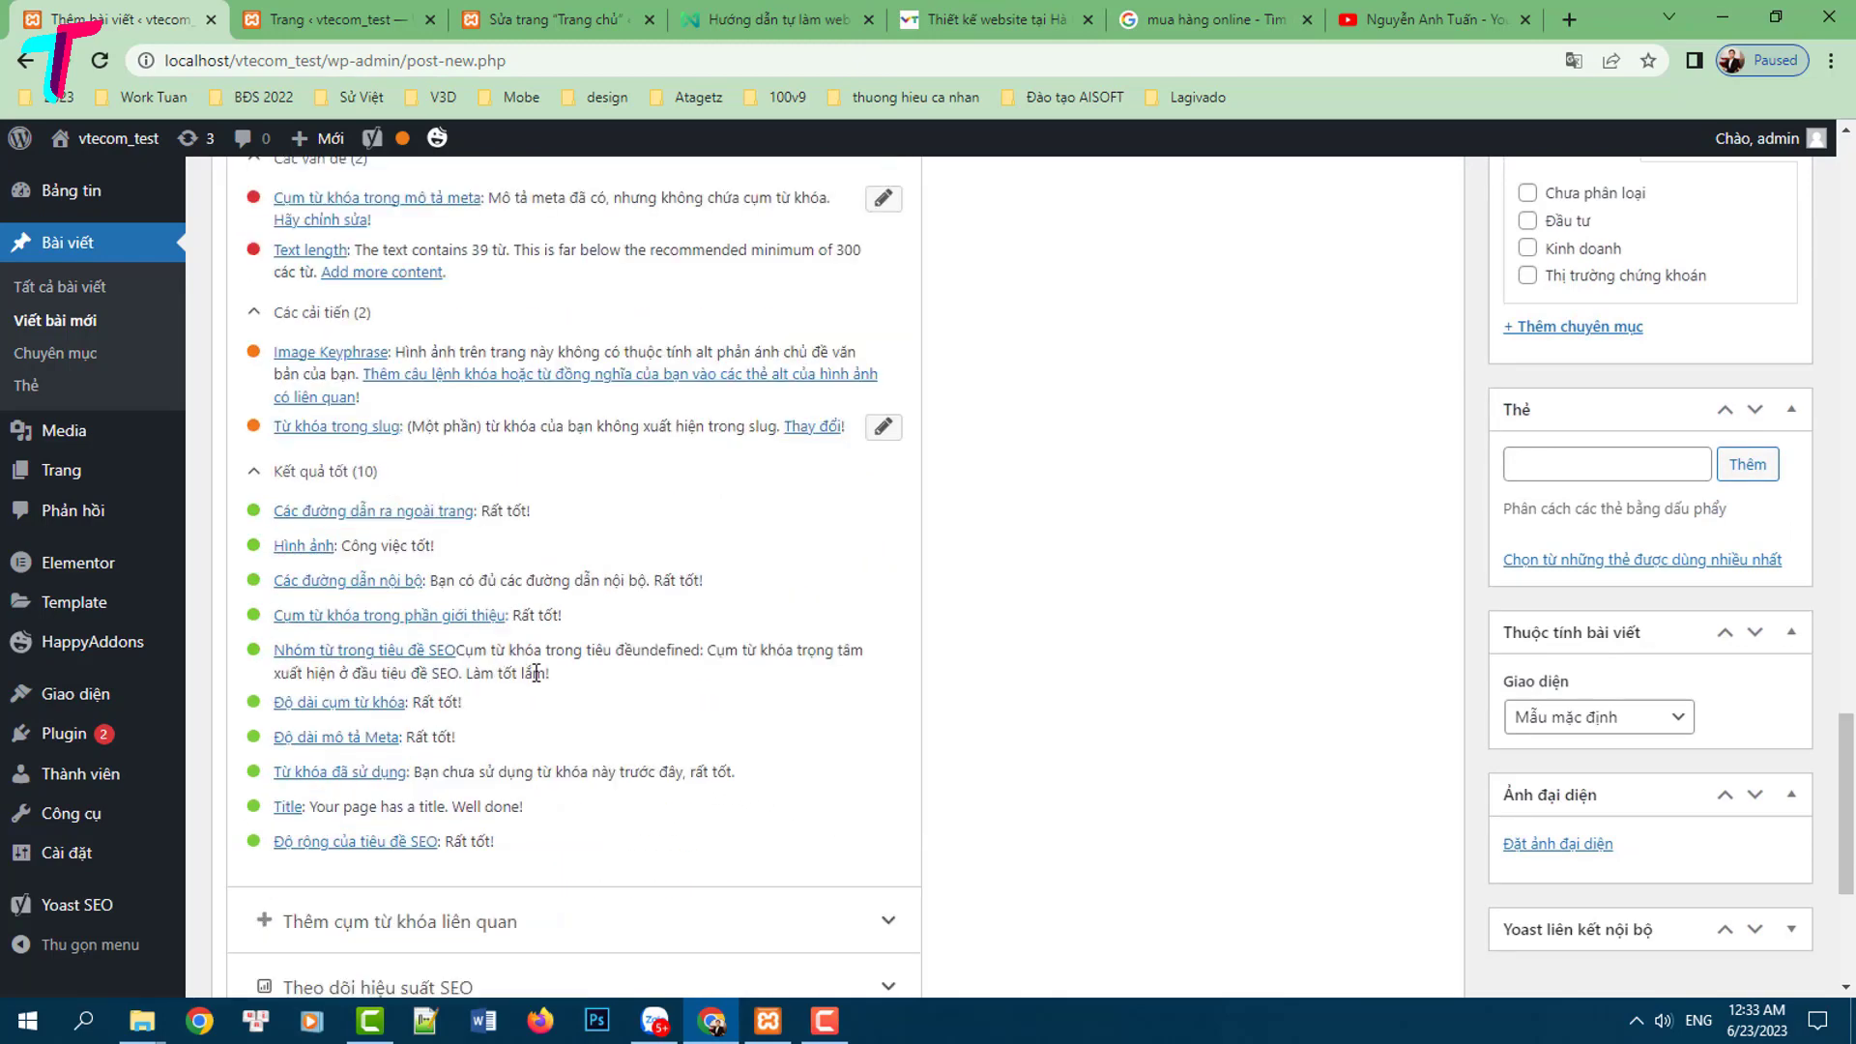
pyautogui.moveTo(549, 674); pyautogui.dragTo(464, 674)
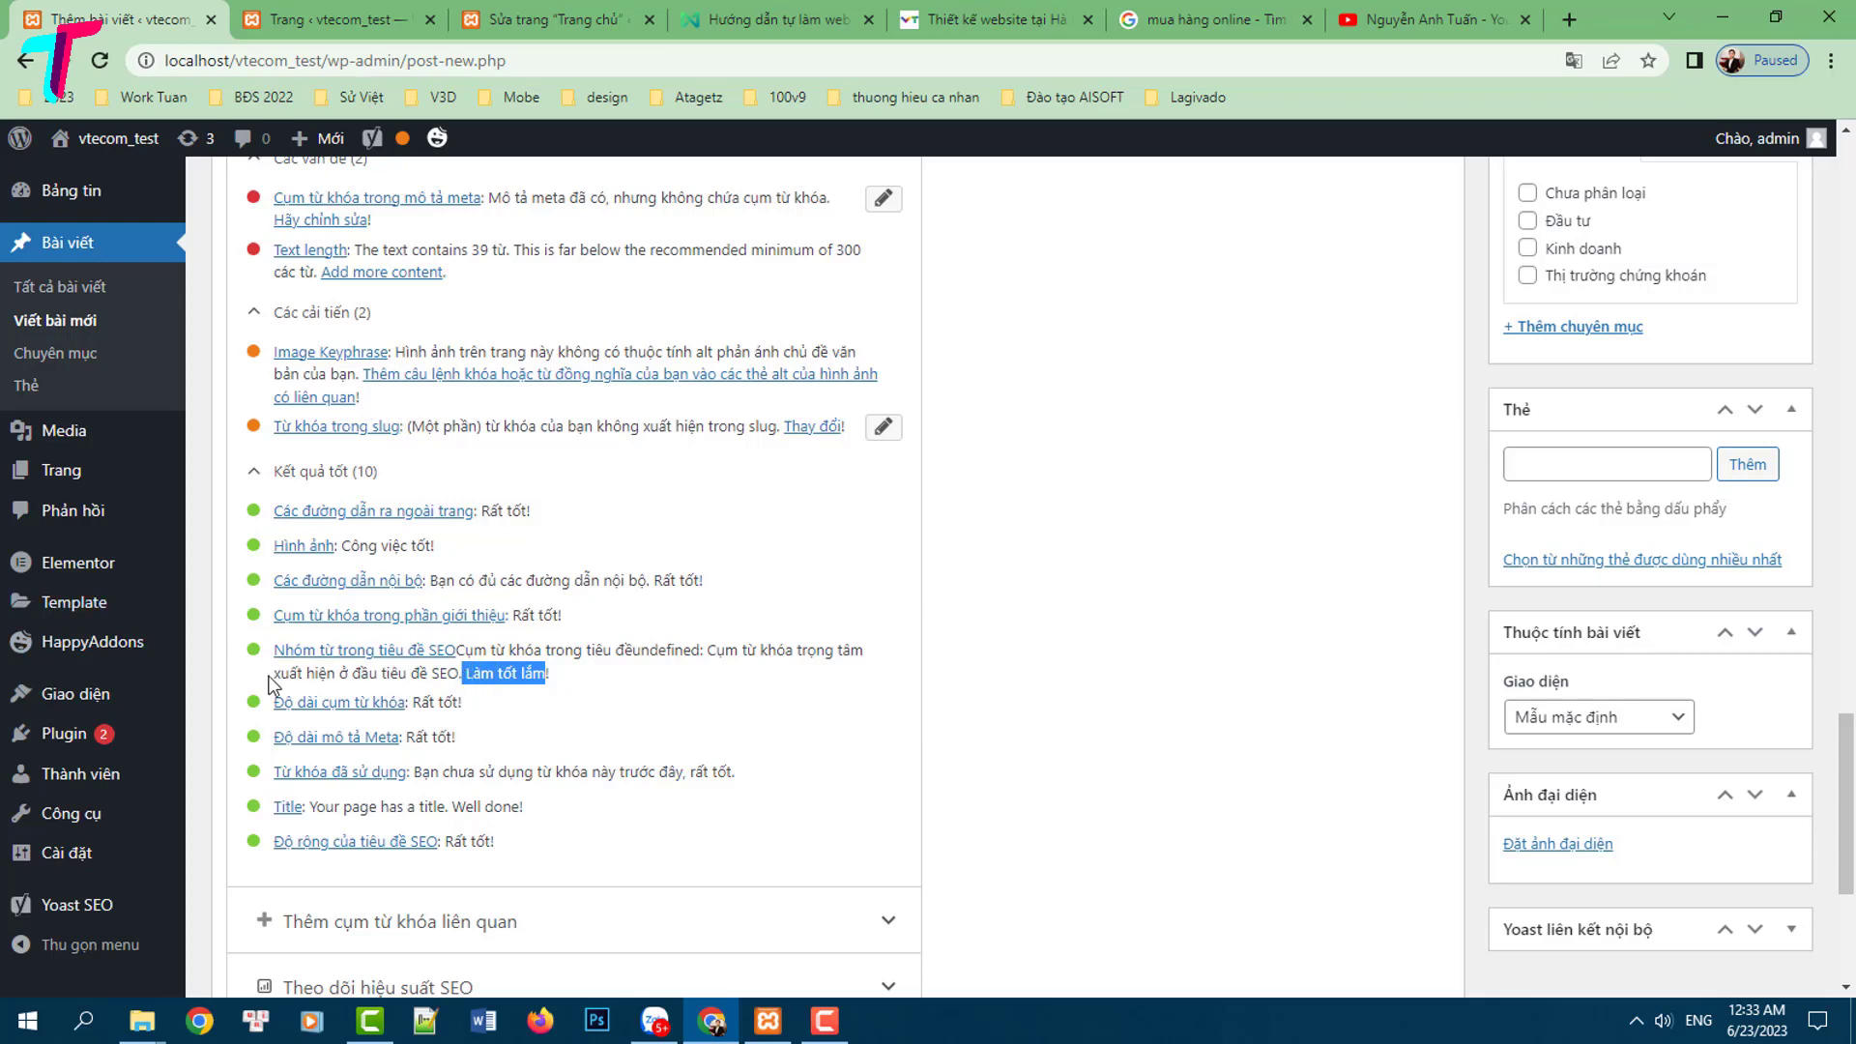
pyautogui.scroll(3, 290, 677)
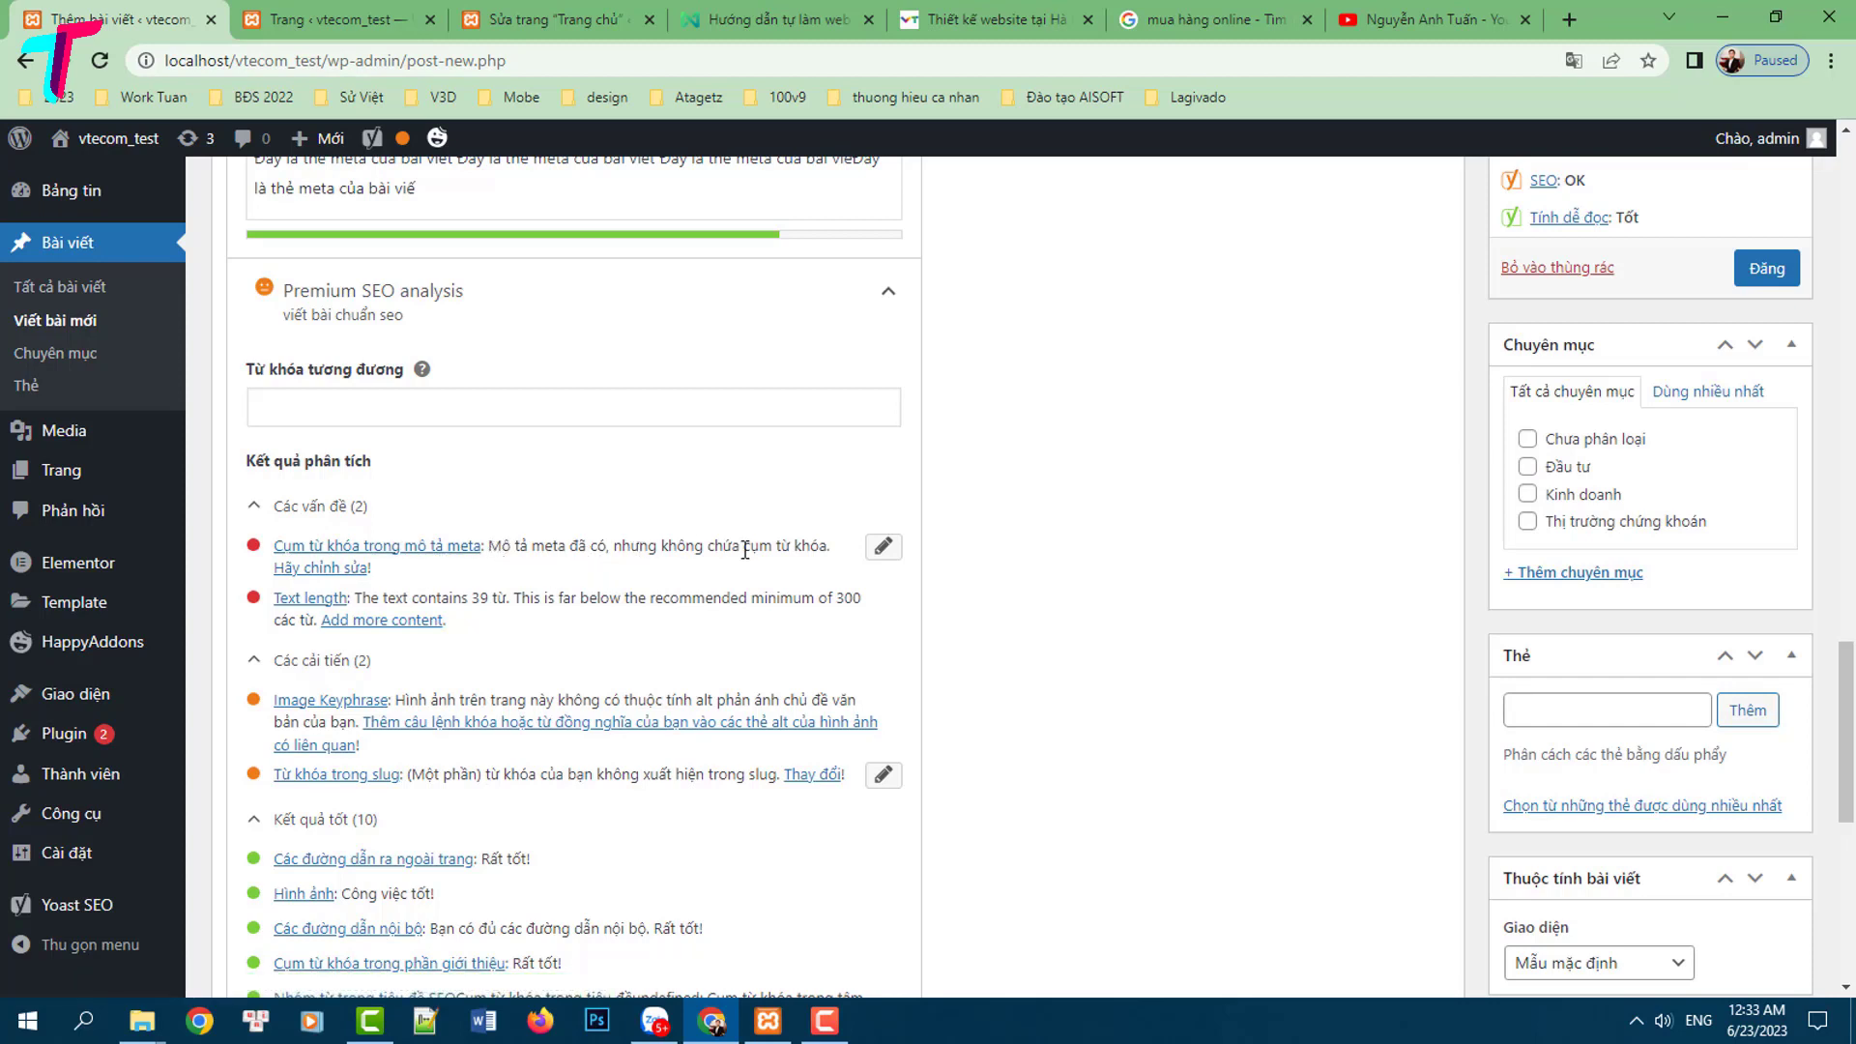
# Replace the meta description with "Đây là bài viết hướng dẫn viết bài chuẩn seo bao gồm 10 bước viết bài và"
pyautogui.scroll(5, 480, 578)
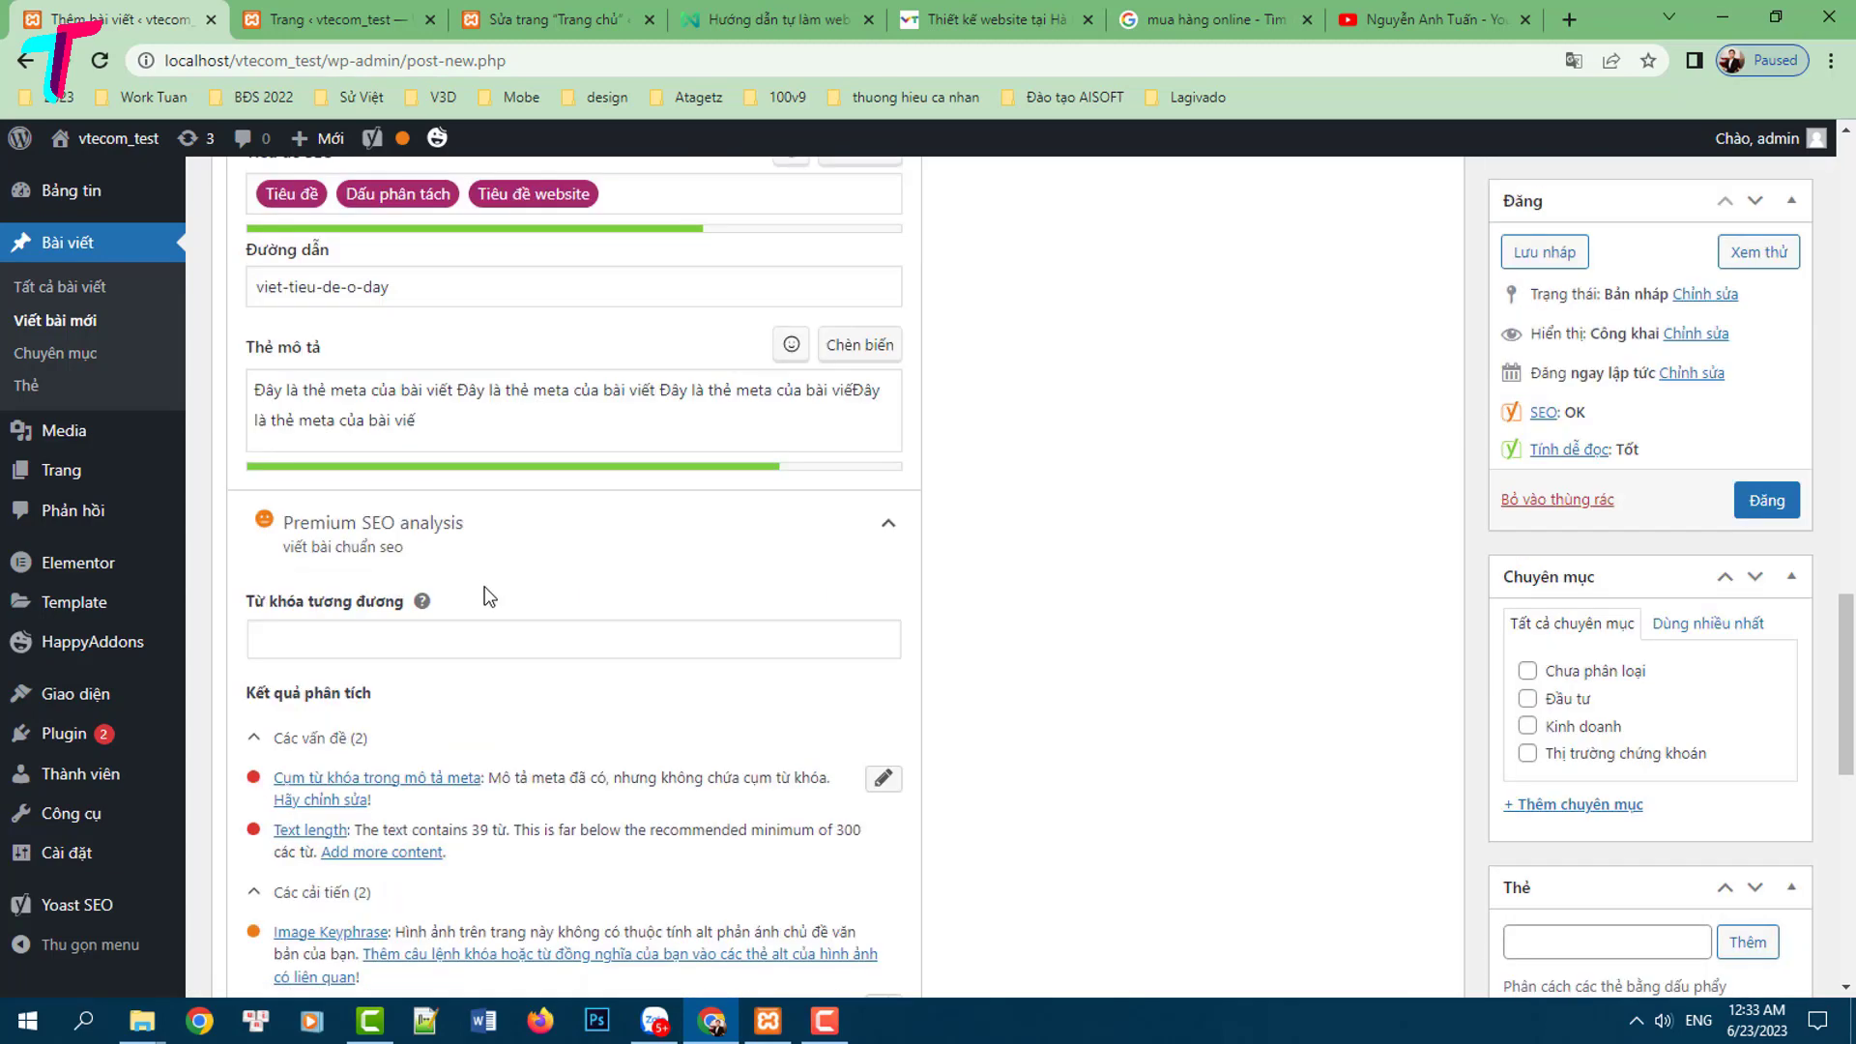
pyautogui.tripleClick(432, 651)
pyautogui.moveTo(152, 590)
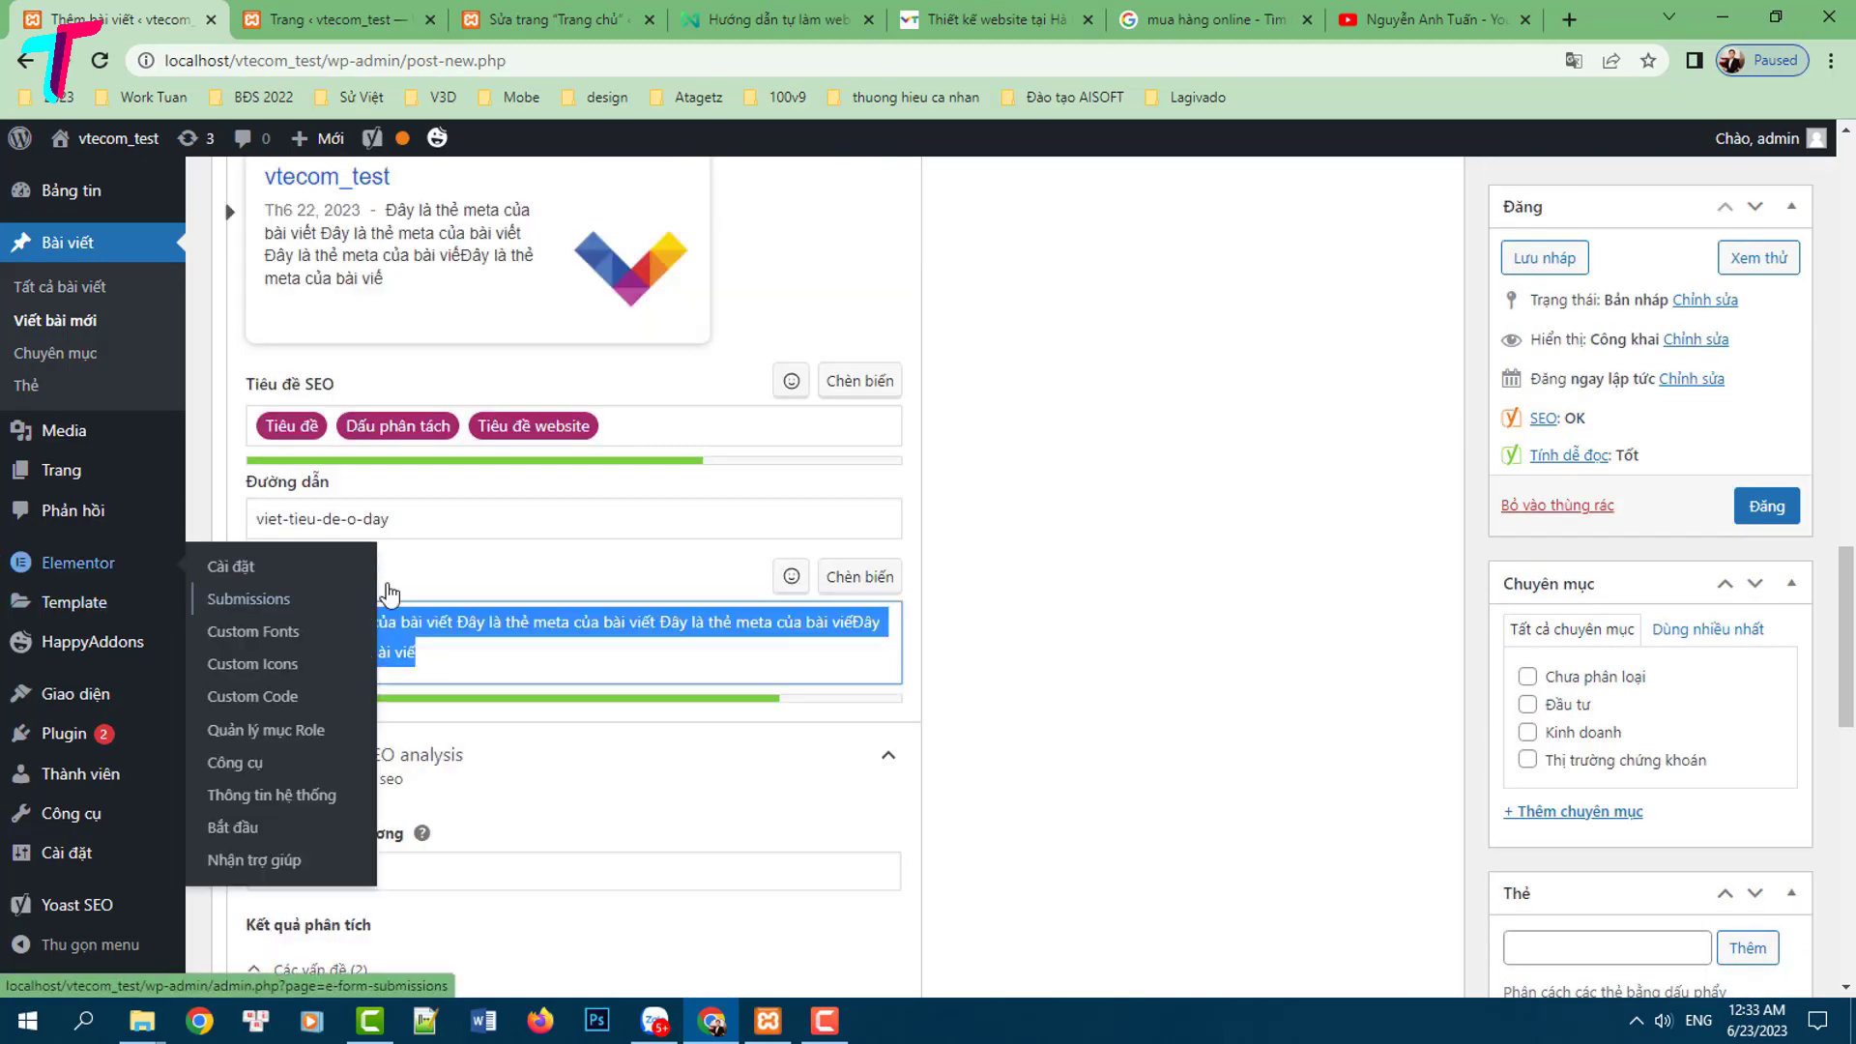
pyautogui.write('Đây là')
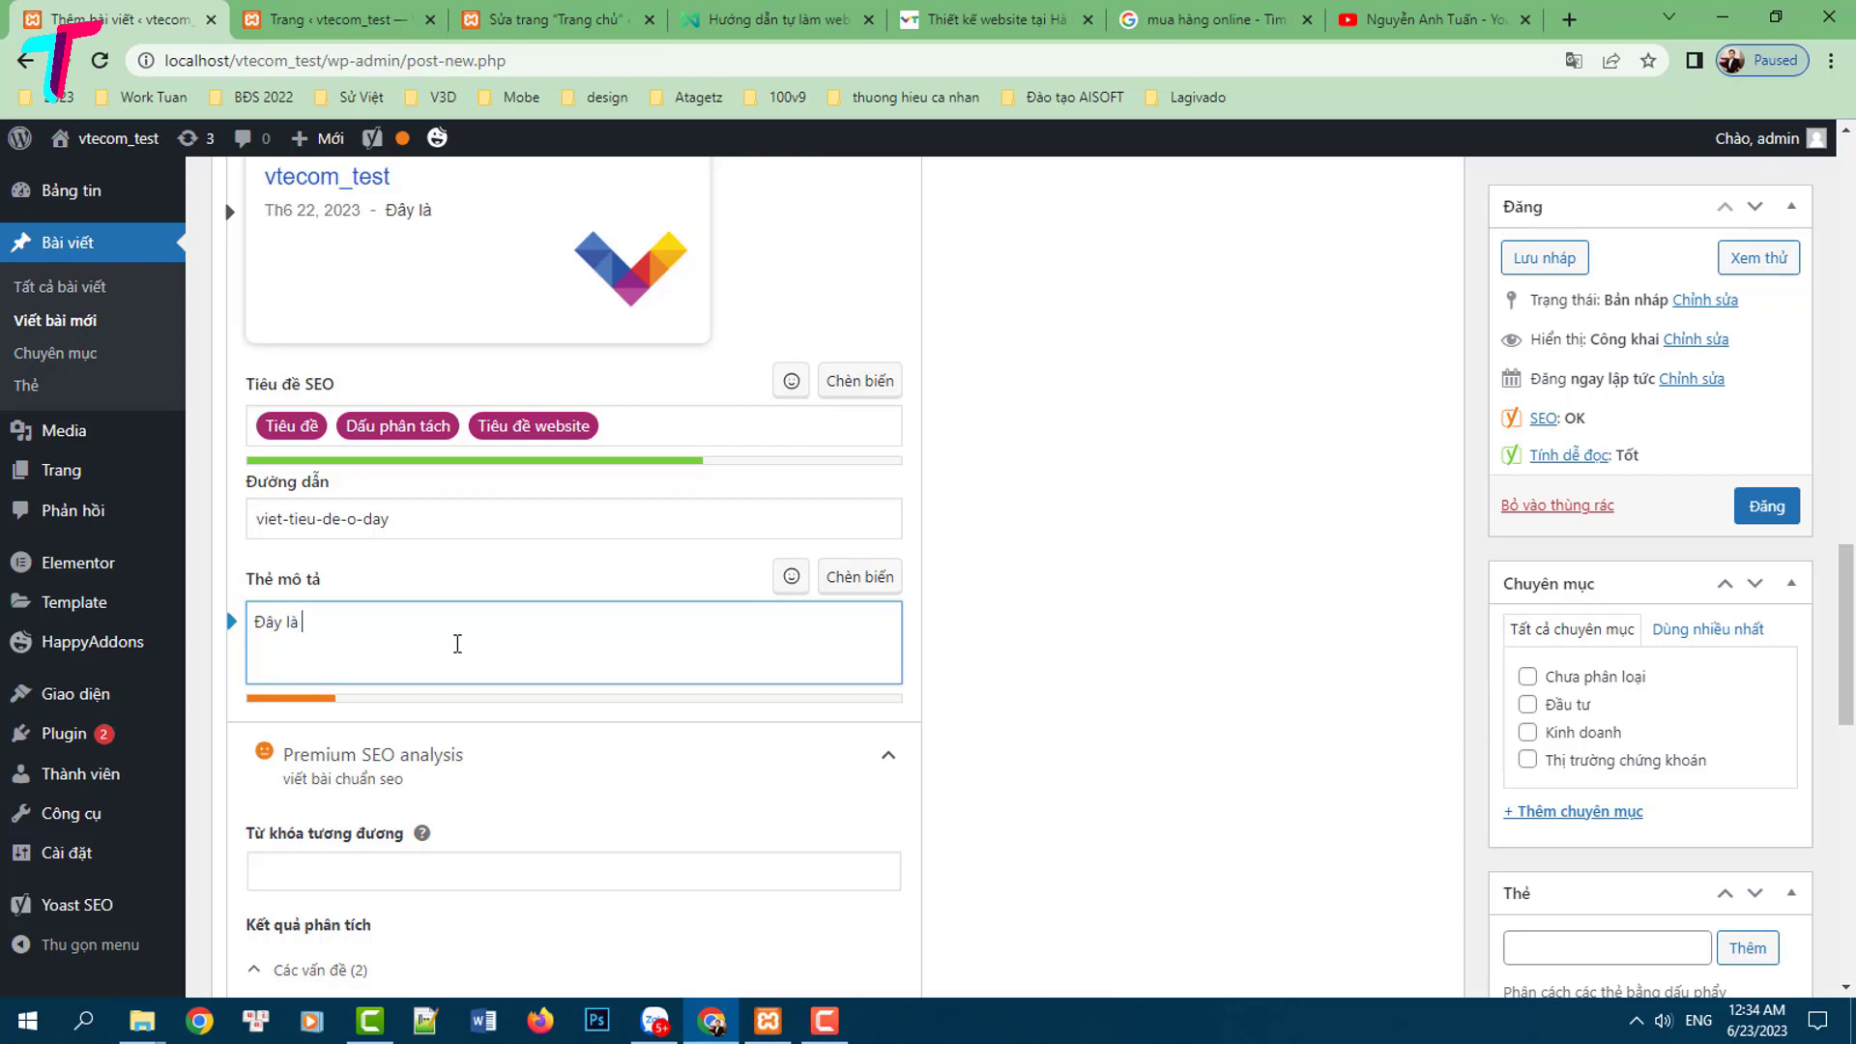
pyautogui.write(' bài viết hươ')
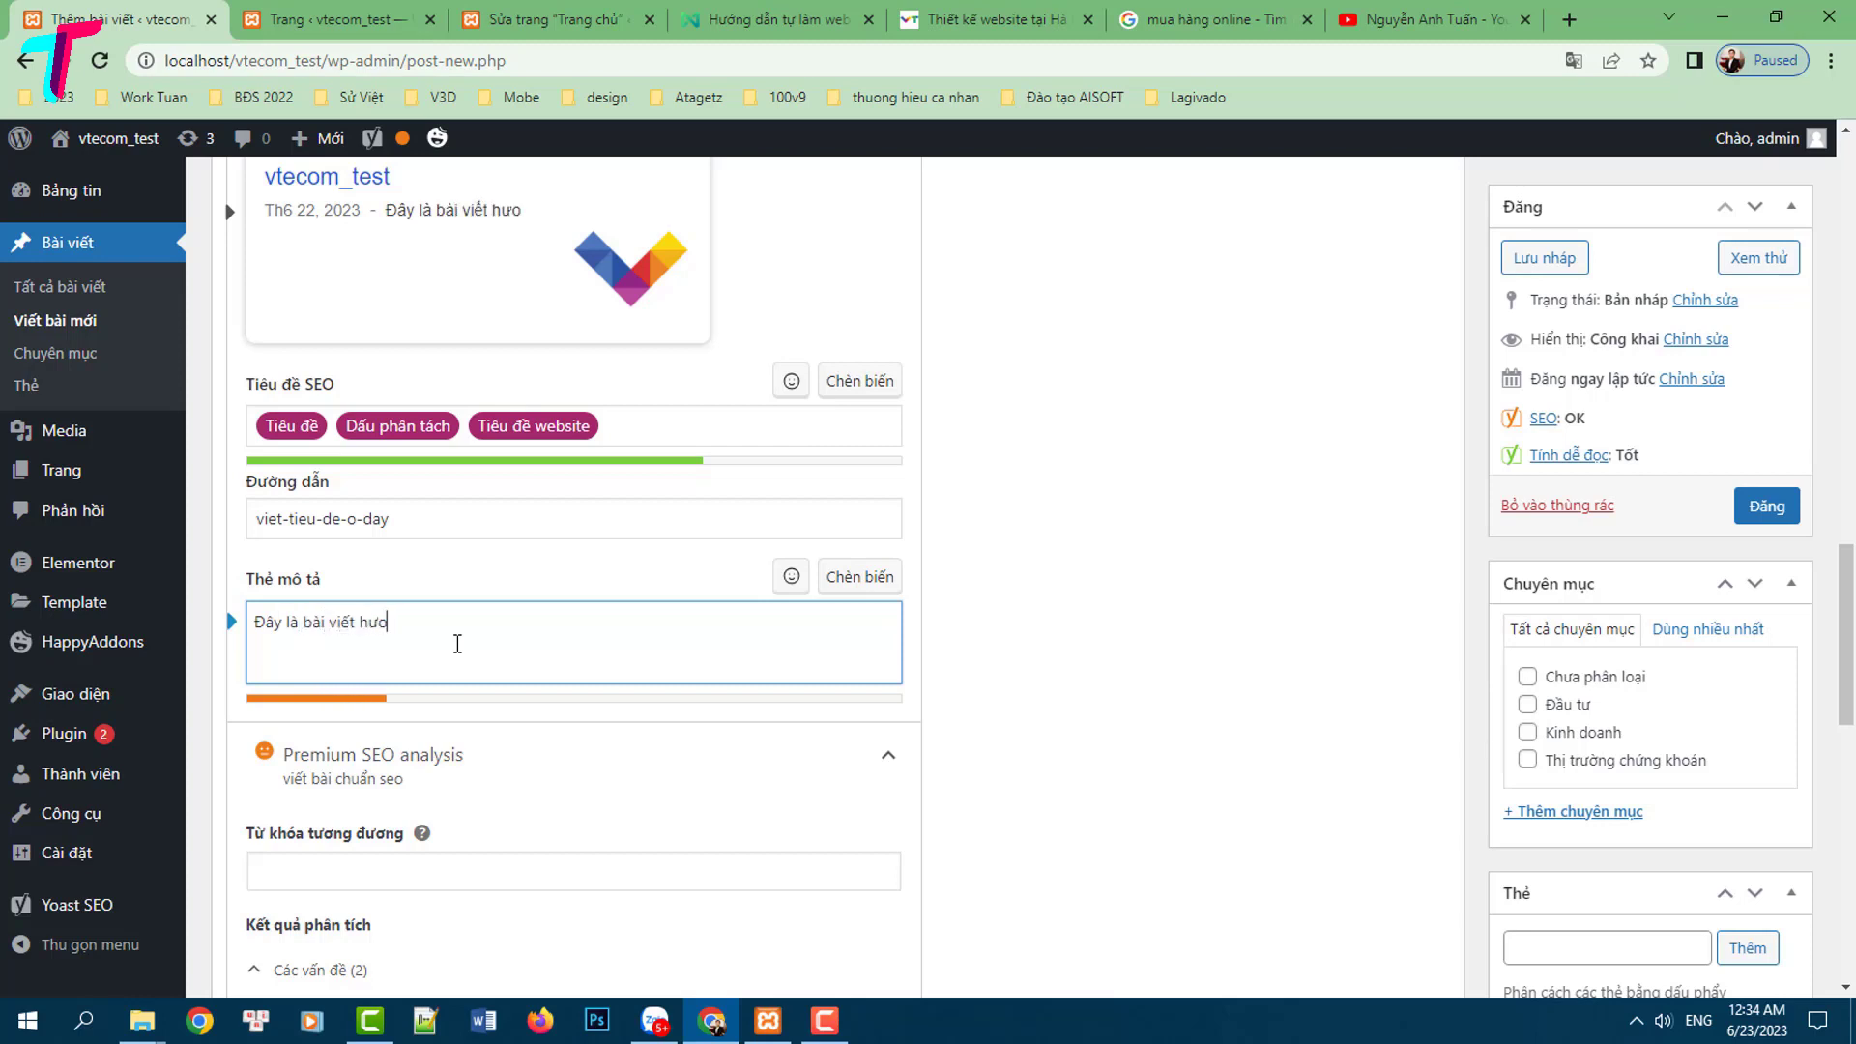
pyautogui.press('BackSpace')
pyautogui.write('ớng dẫn viết bài chua')
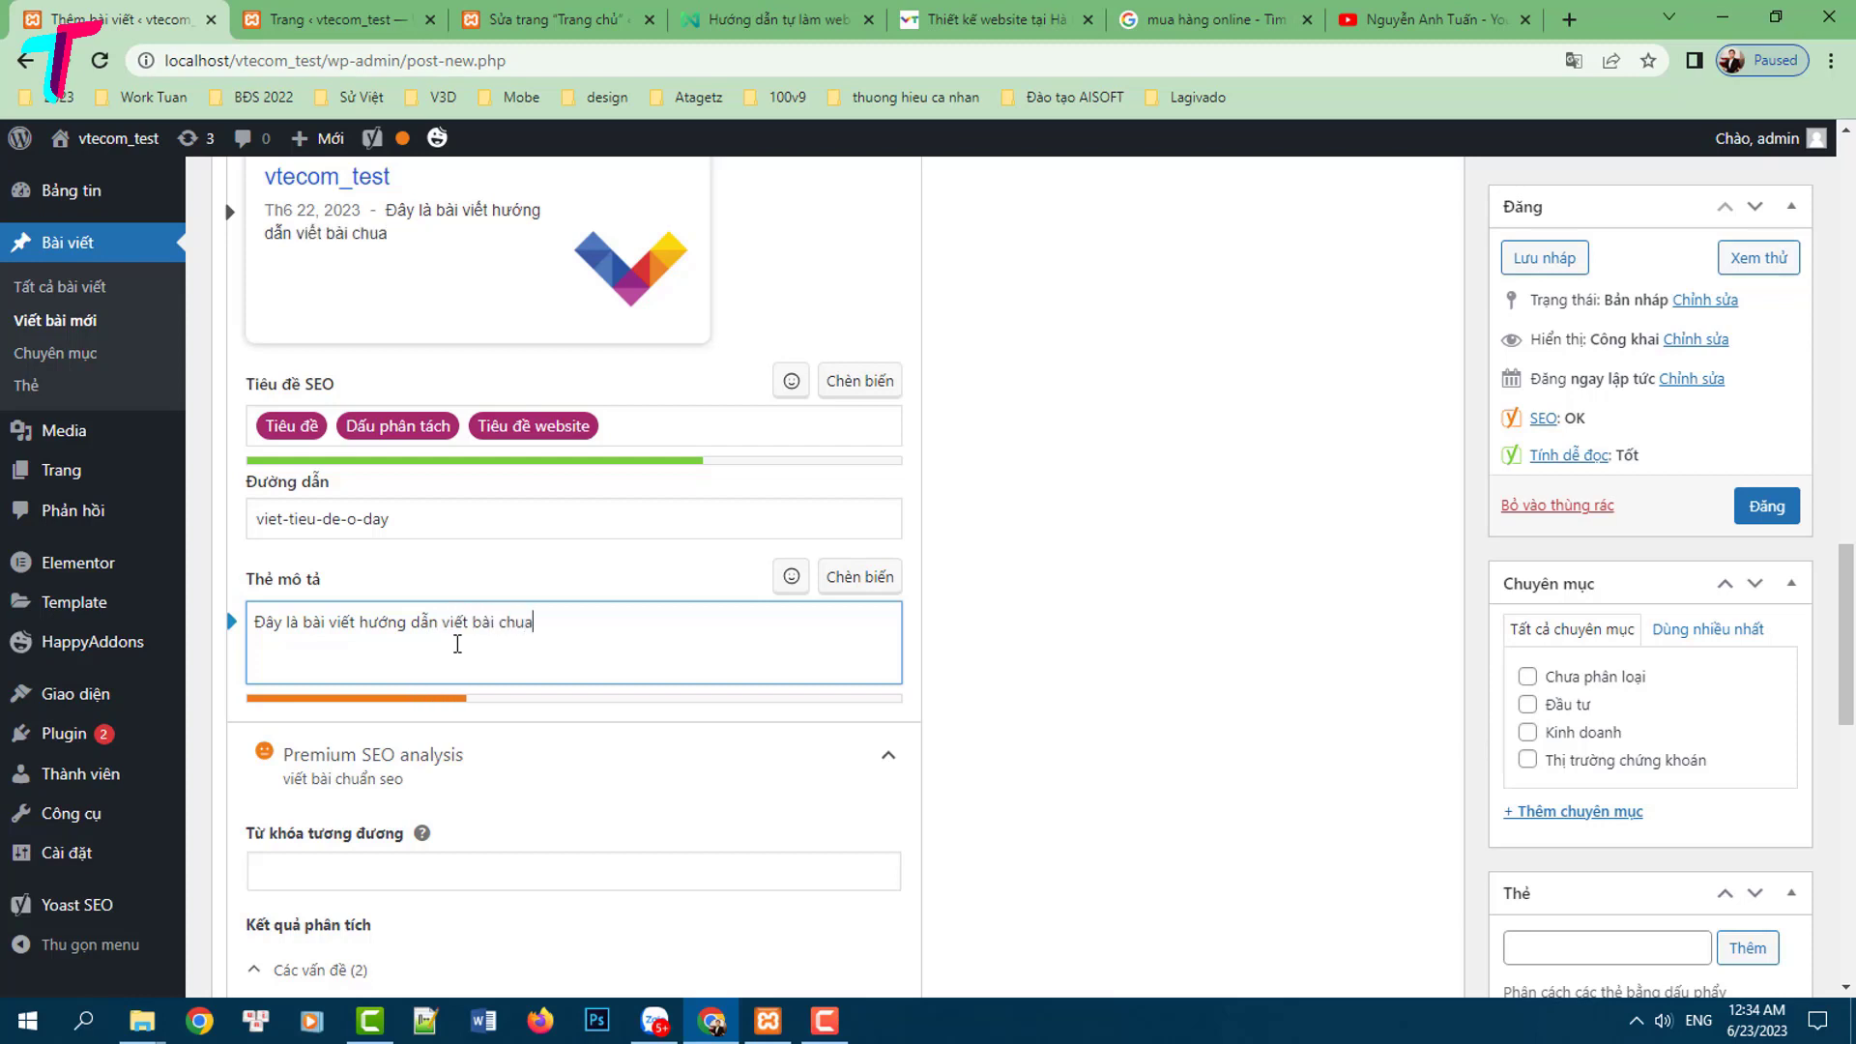
pyautogui.write('ẩn s')
pyautogui.write('eo ')
pyautogui.write('bao gồm 10')
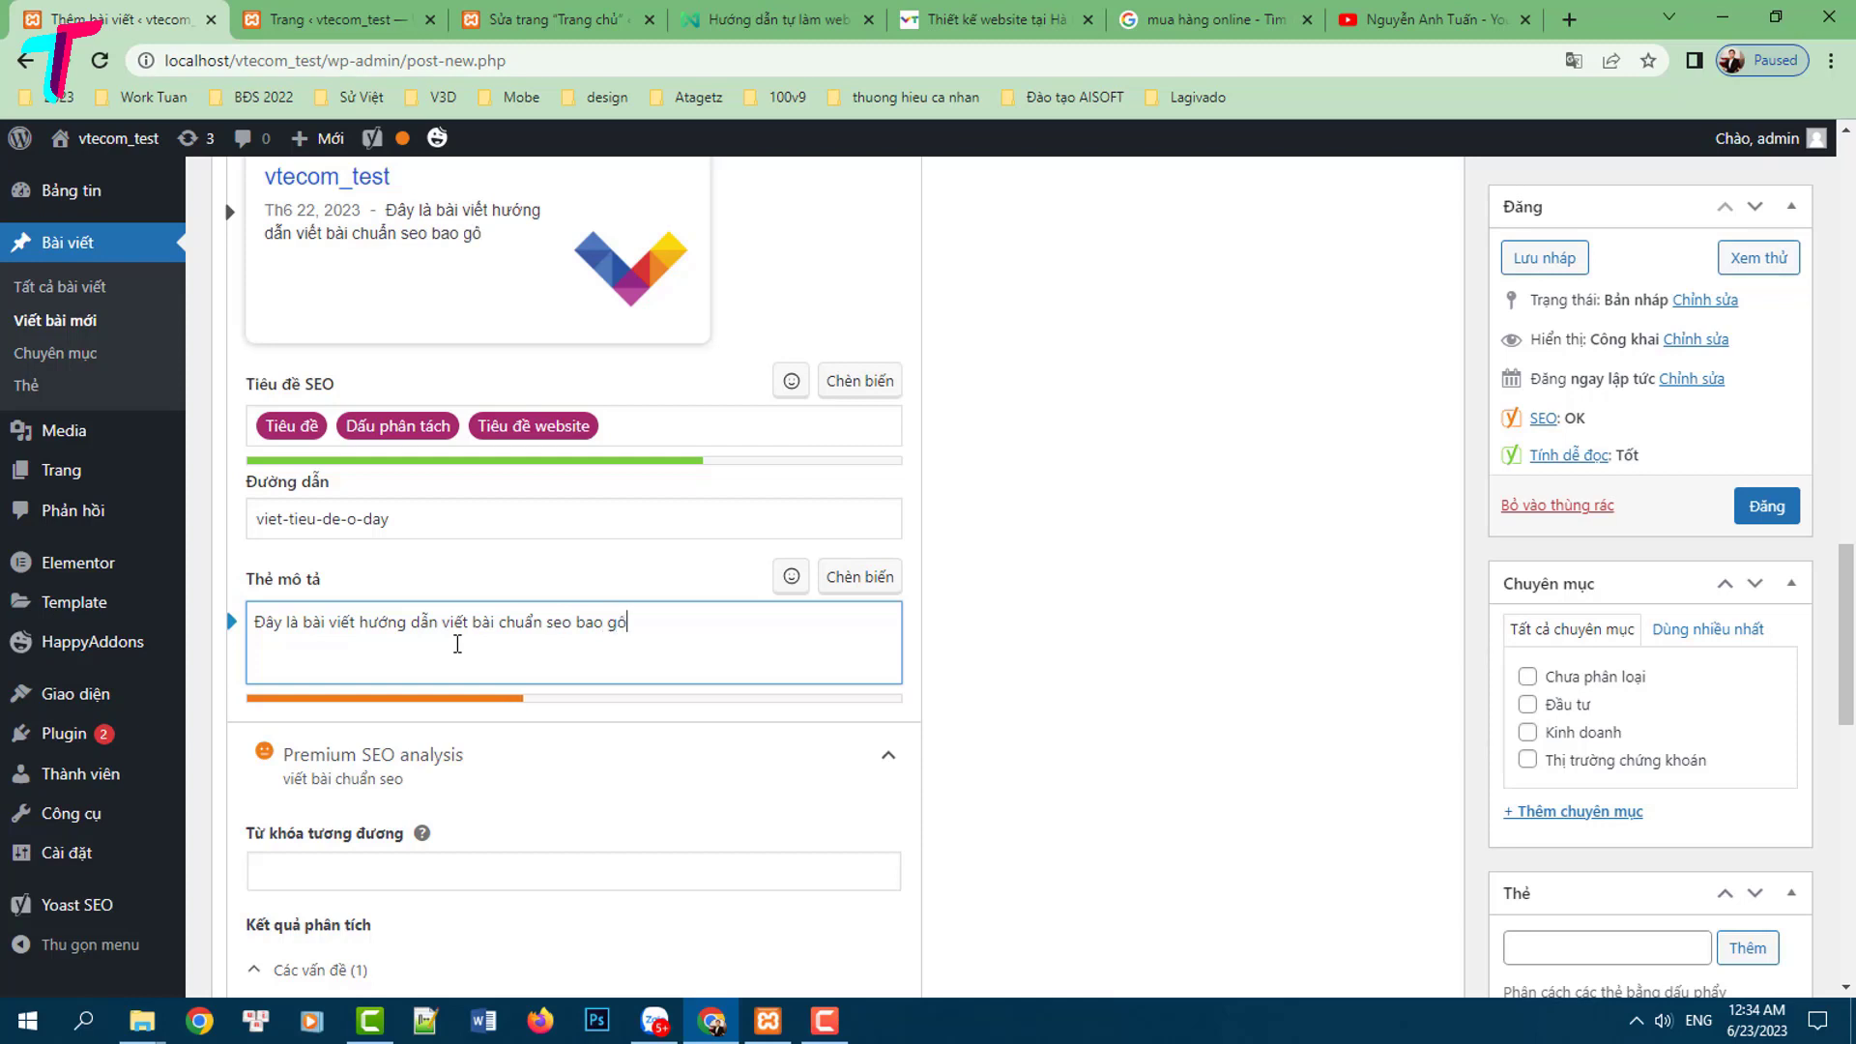
pyautogui.write(' bước ')
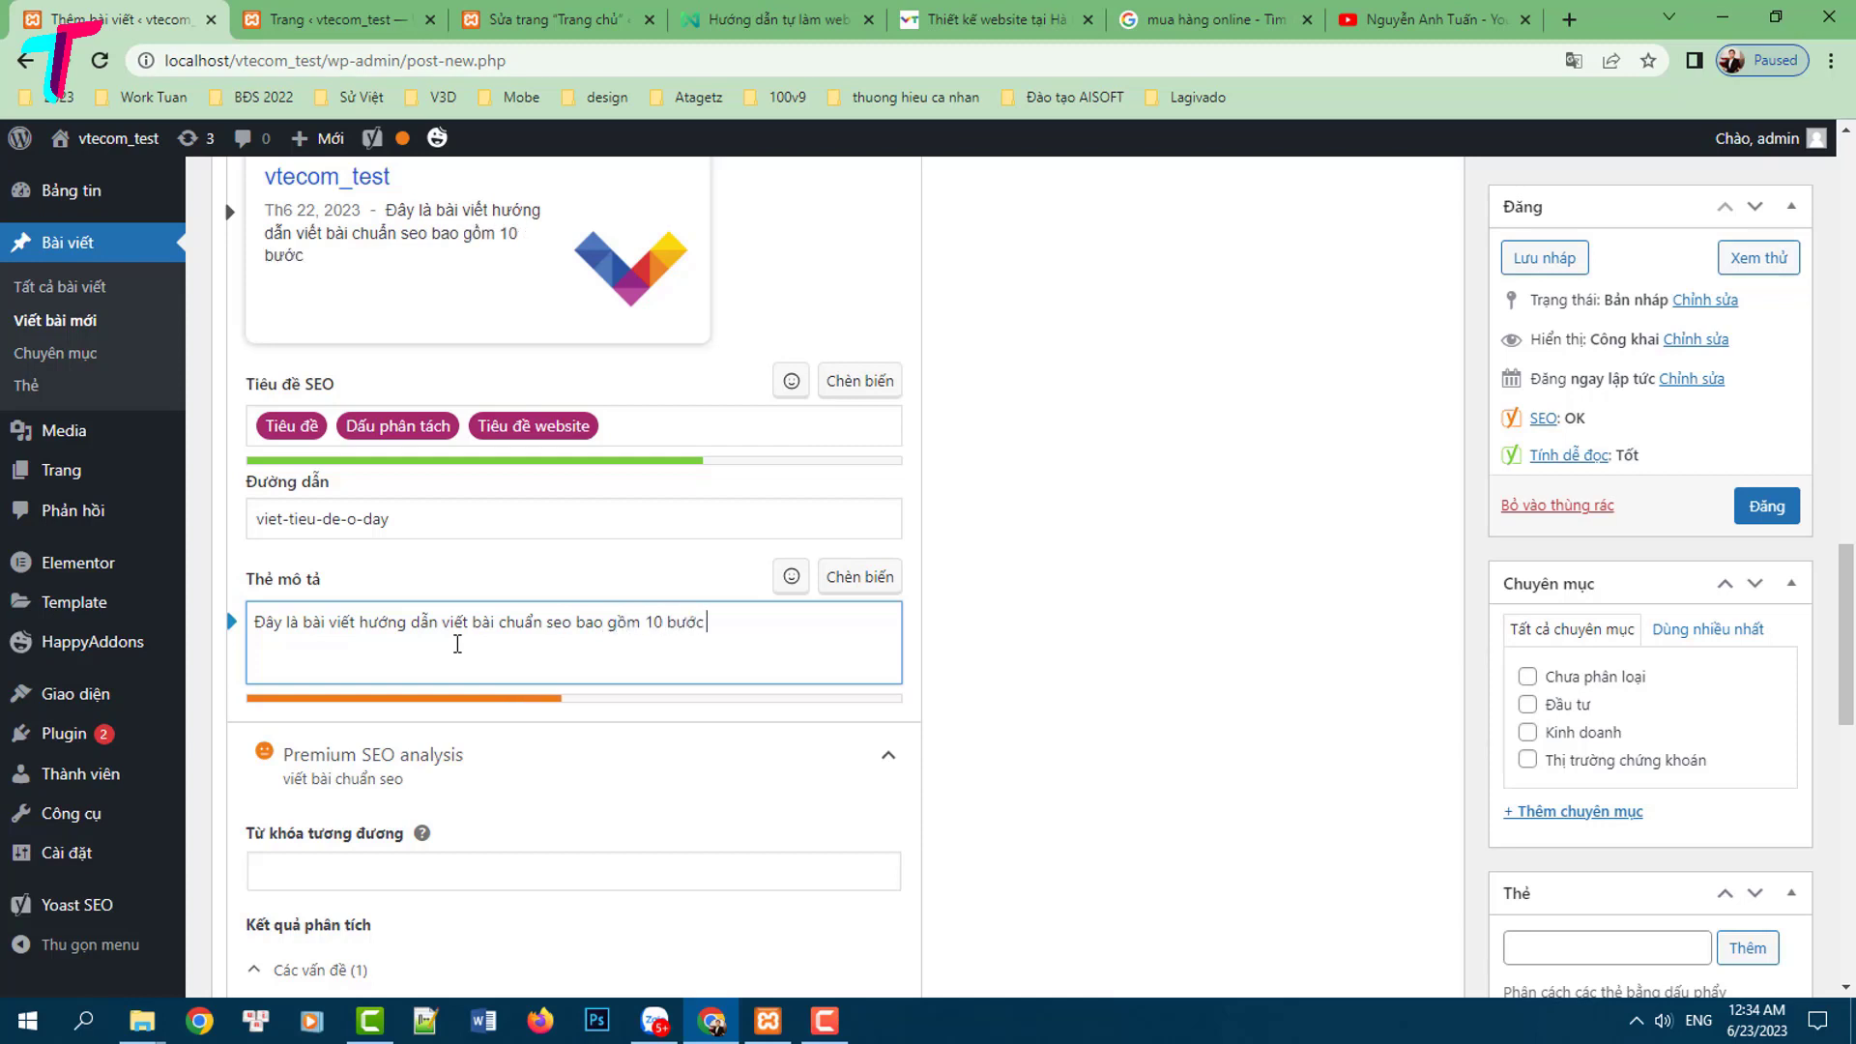
pyautogui.write('viết baì và ')
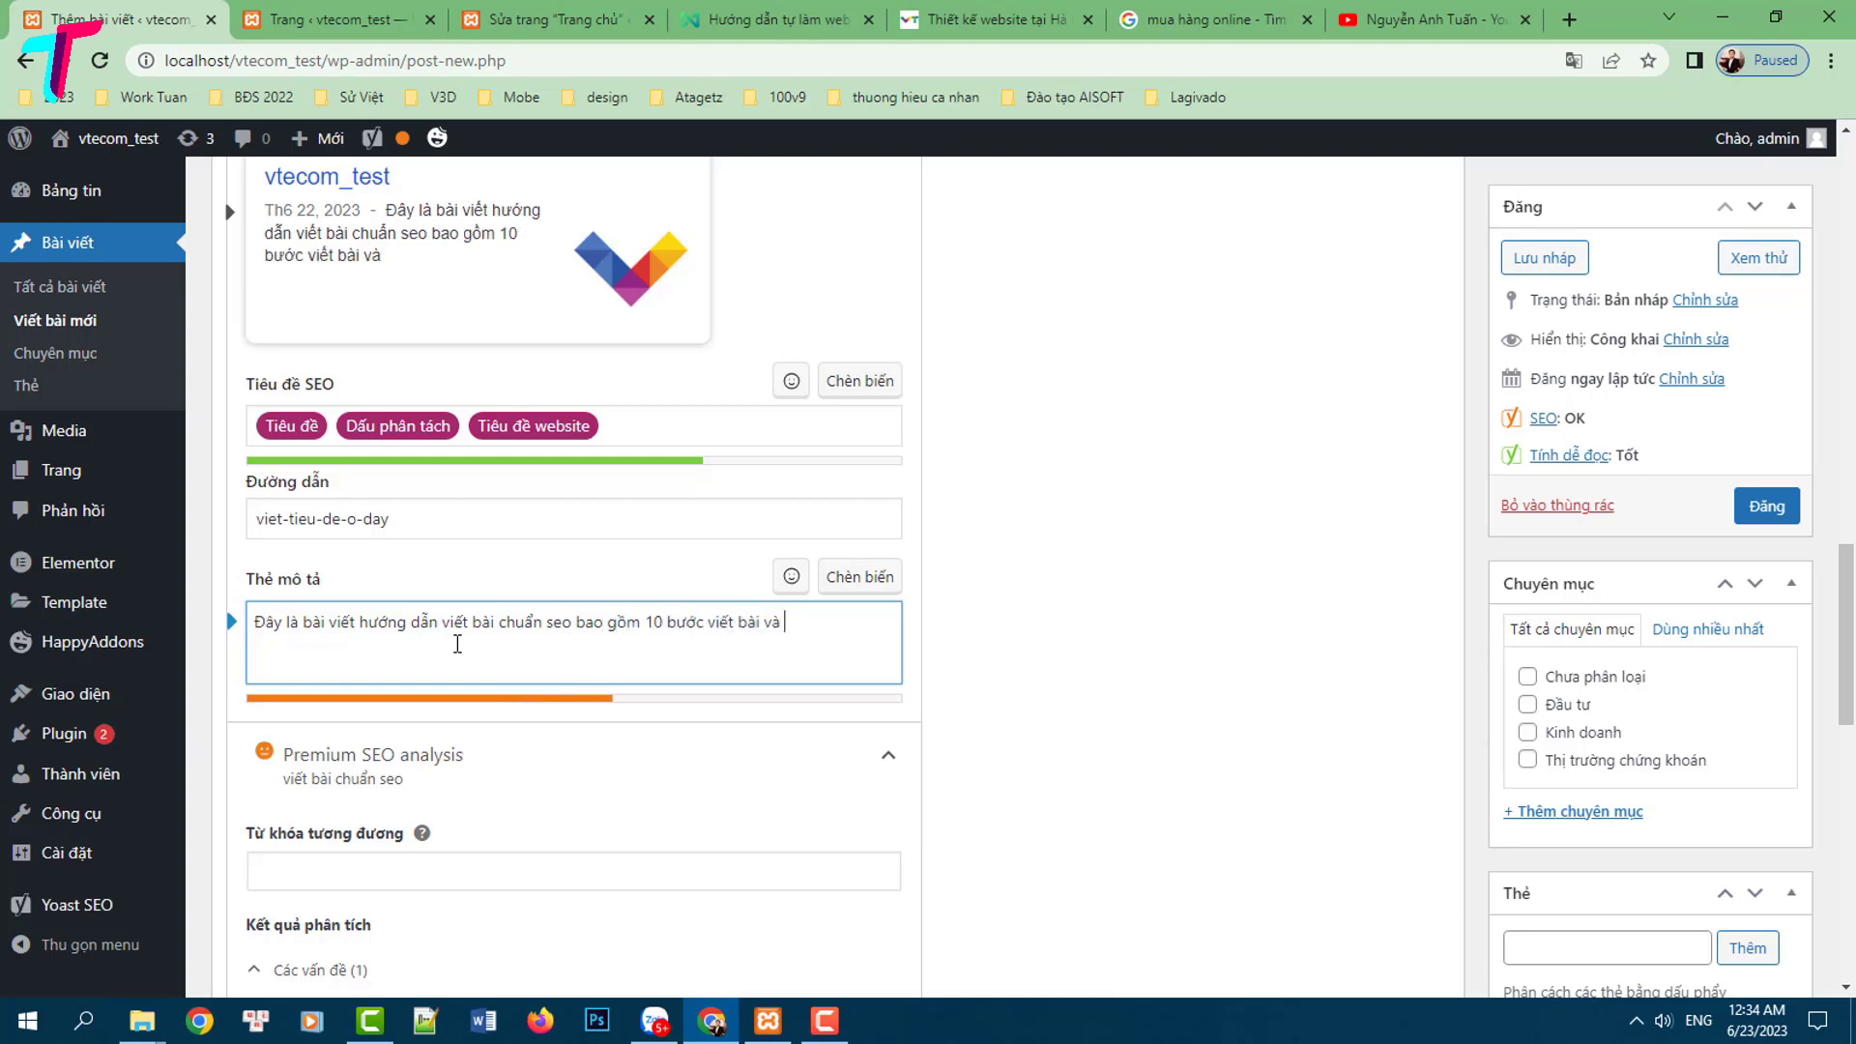
# Complete the meta description with "5 kỹ thuật tối ưu hóa bài viết. Hãy đăng ký ngay"
pyautogui.write('5 kỹ tghuaast')
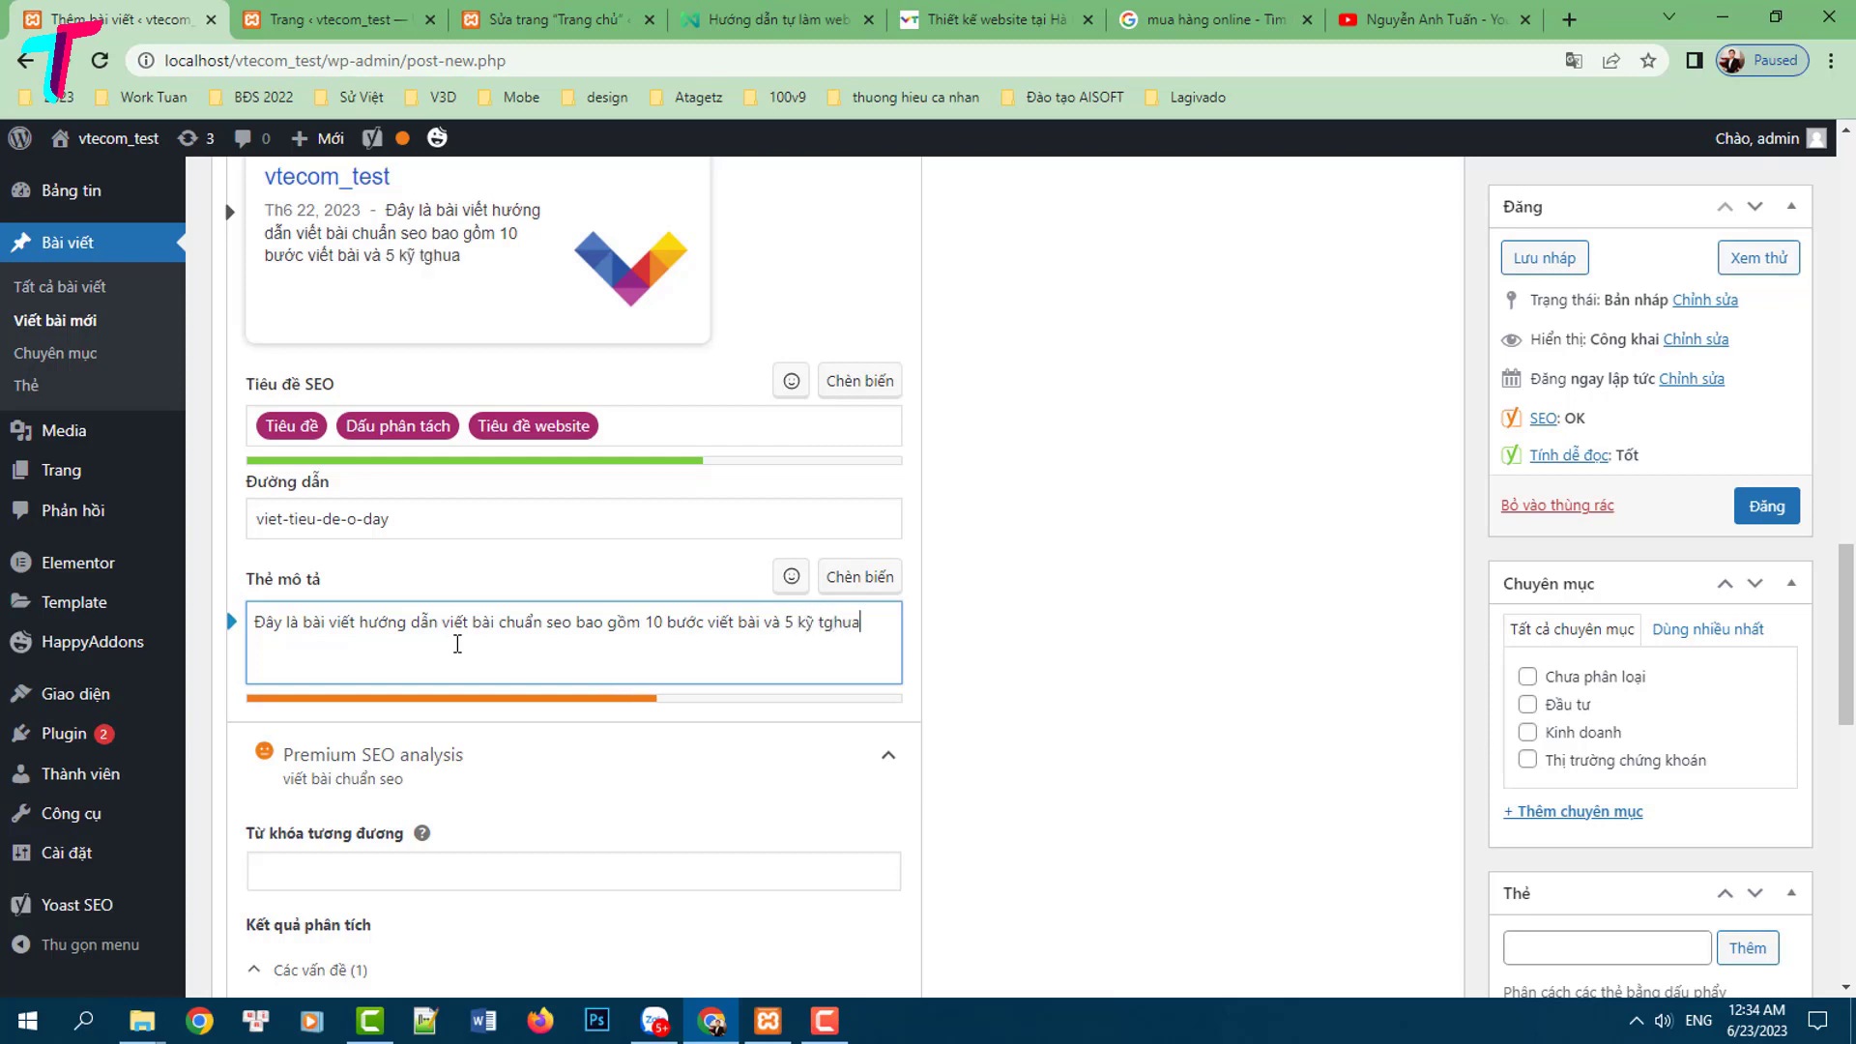
pyautogui.press('BackSpace')
pyautogui.press('BackSpace')
pyautogui.press('BackSpace')
pyautogui.press('BackSpace')
pyautogui.press('BackSpace')
pyautogui.press('BackSpace')
pyautogui.press('BackSpace')
pyautogui.write('huaật tối ưu hóa bái')
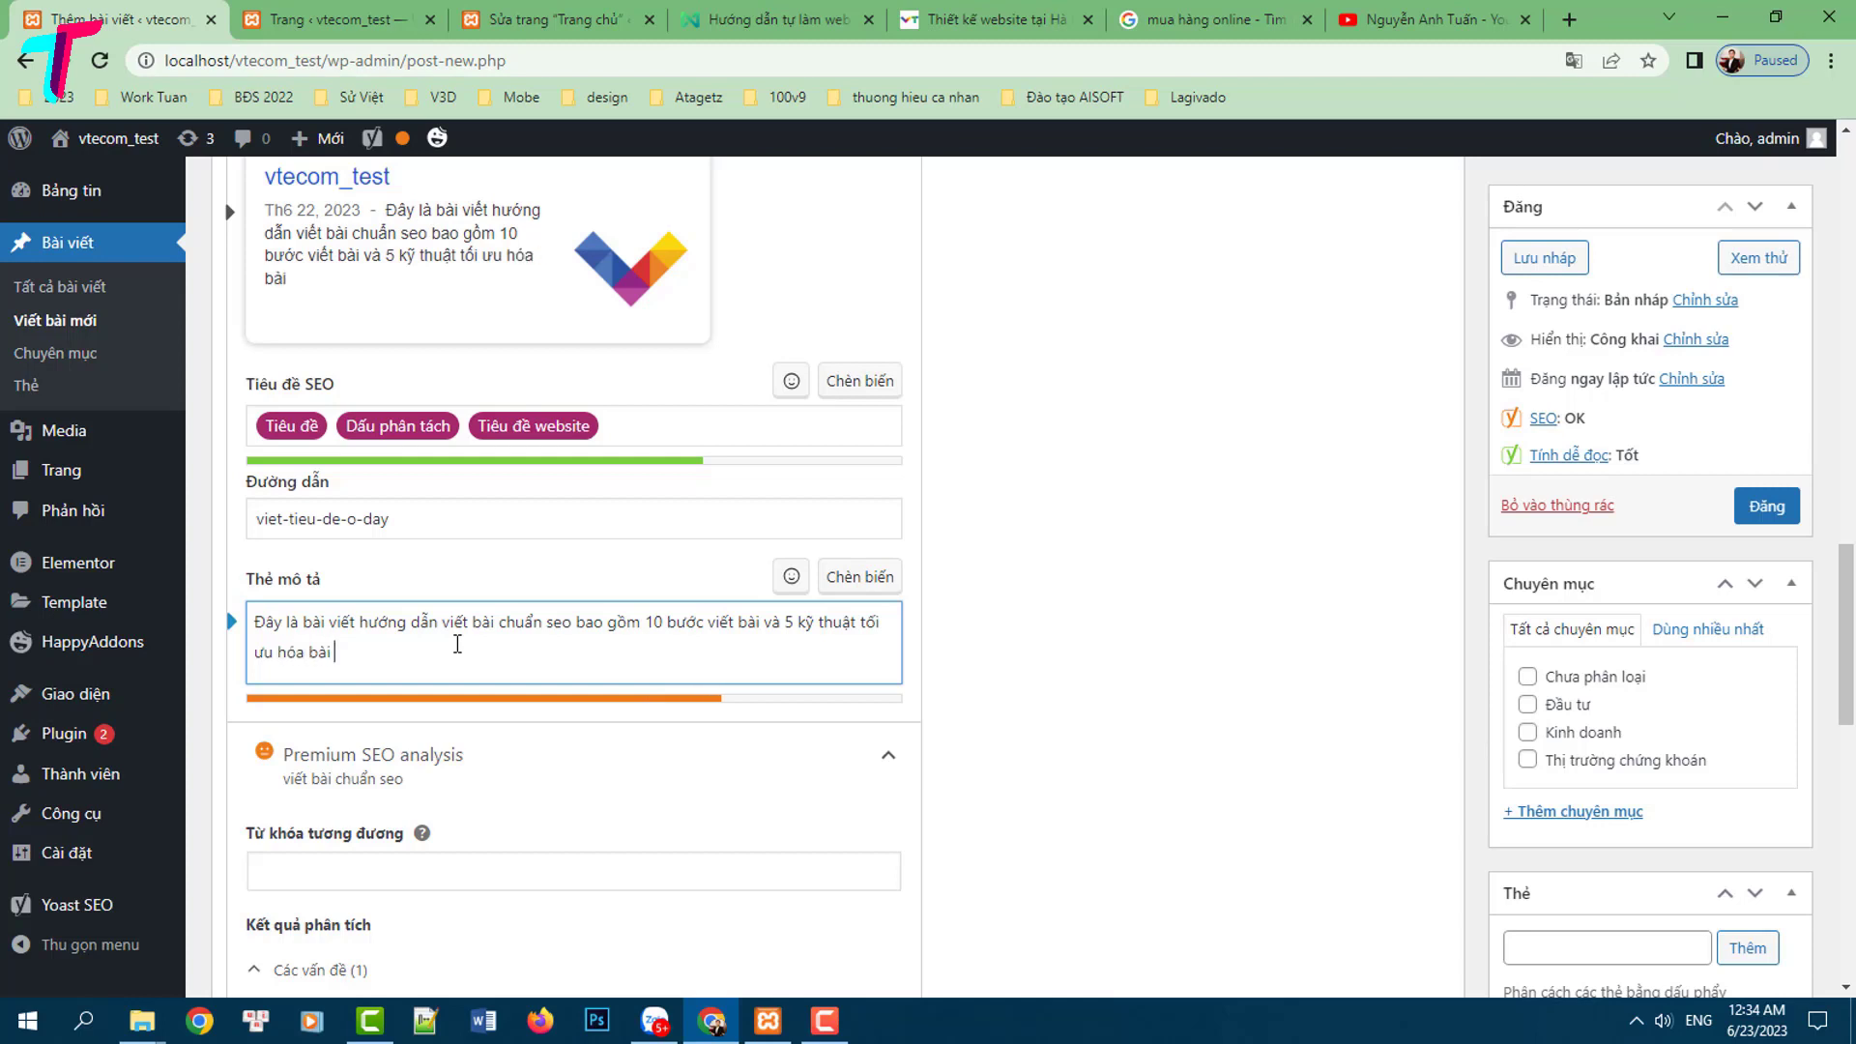
pyautogui.write(' viết ')
pyautogui.write('. Hãy đăng k')
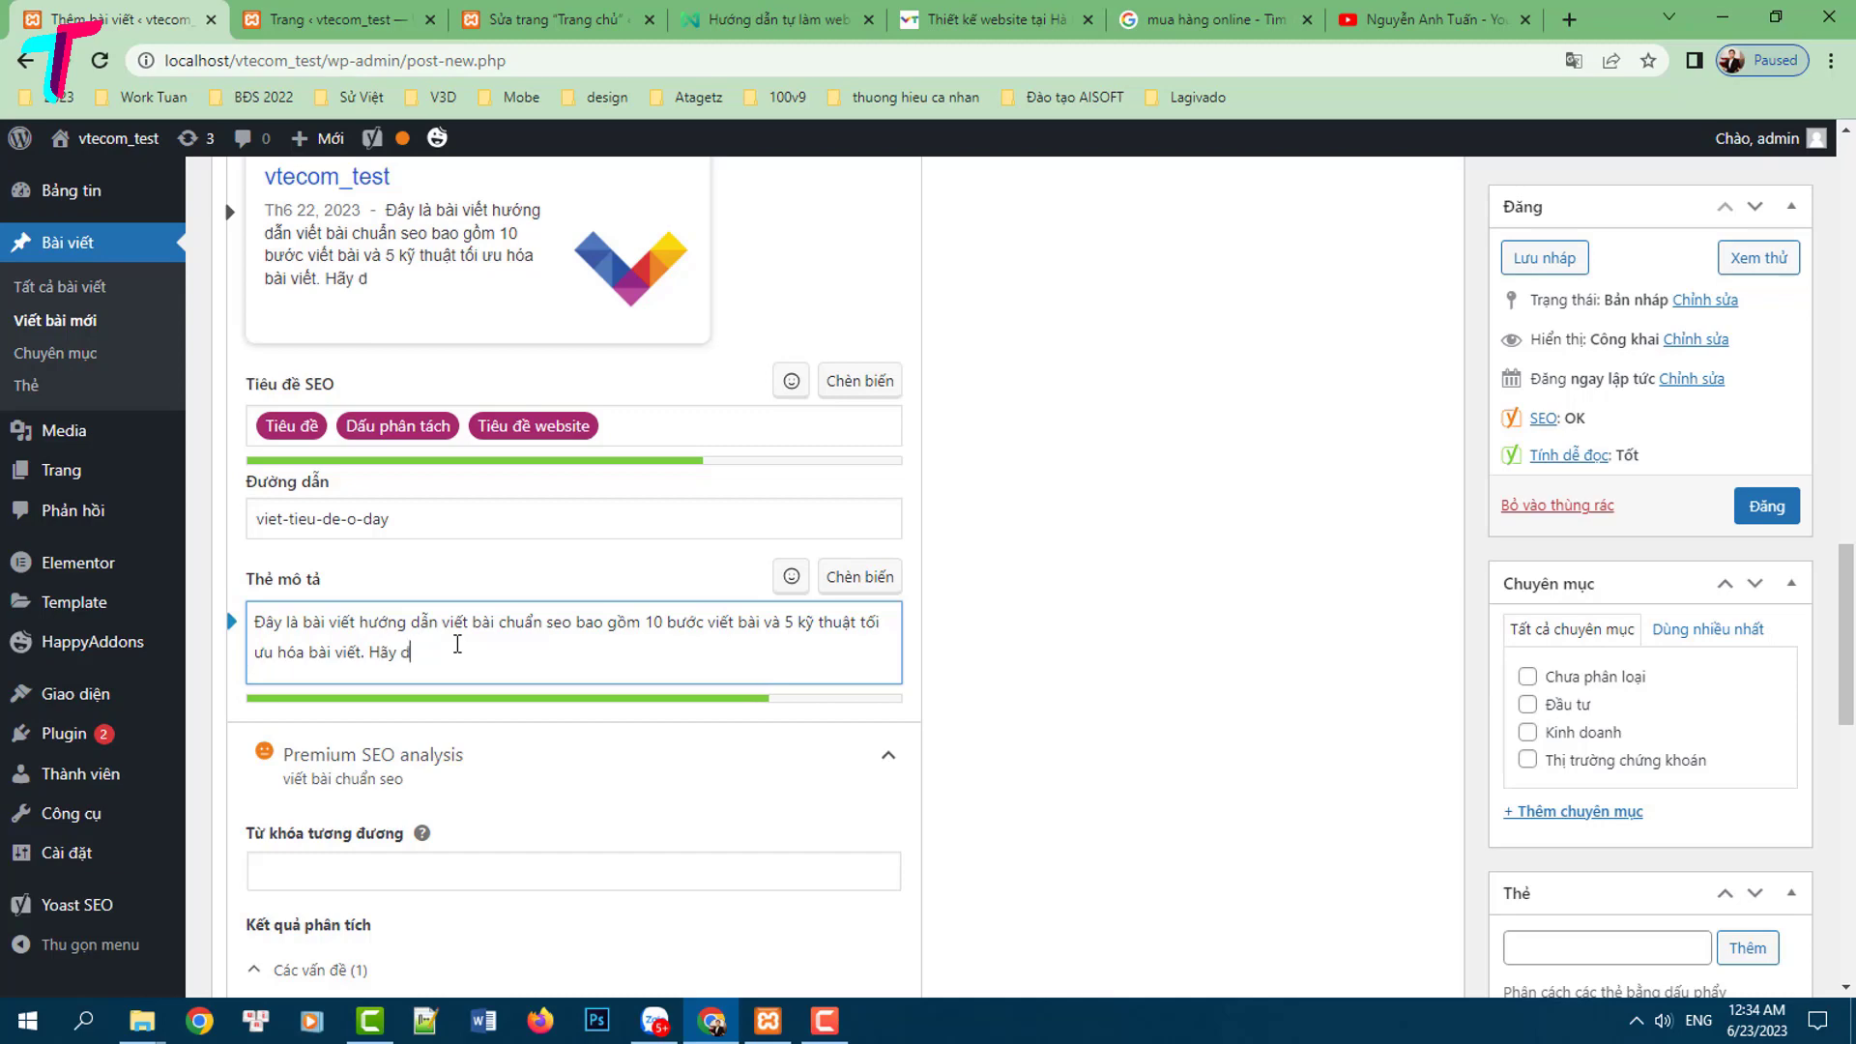
pyautogui.write('ý ngay')
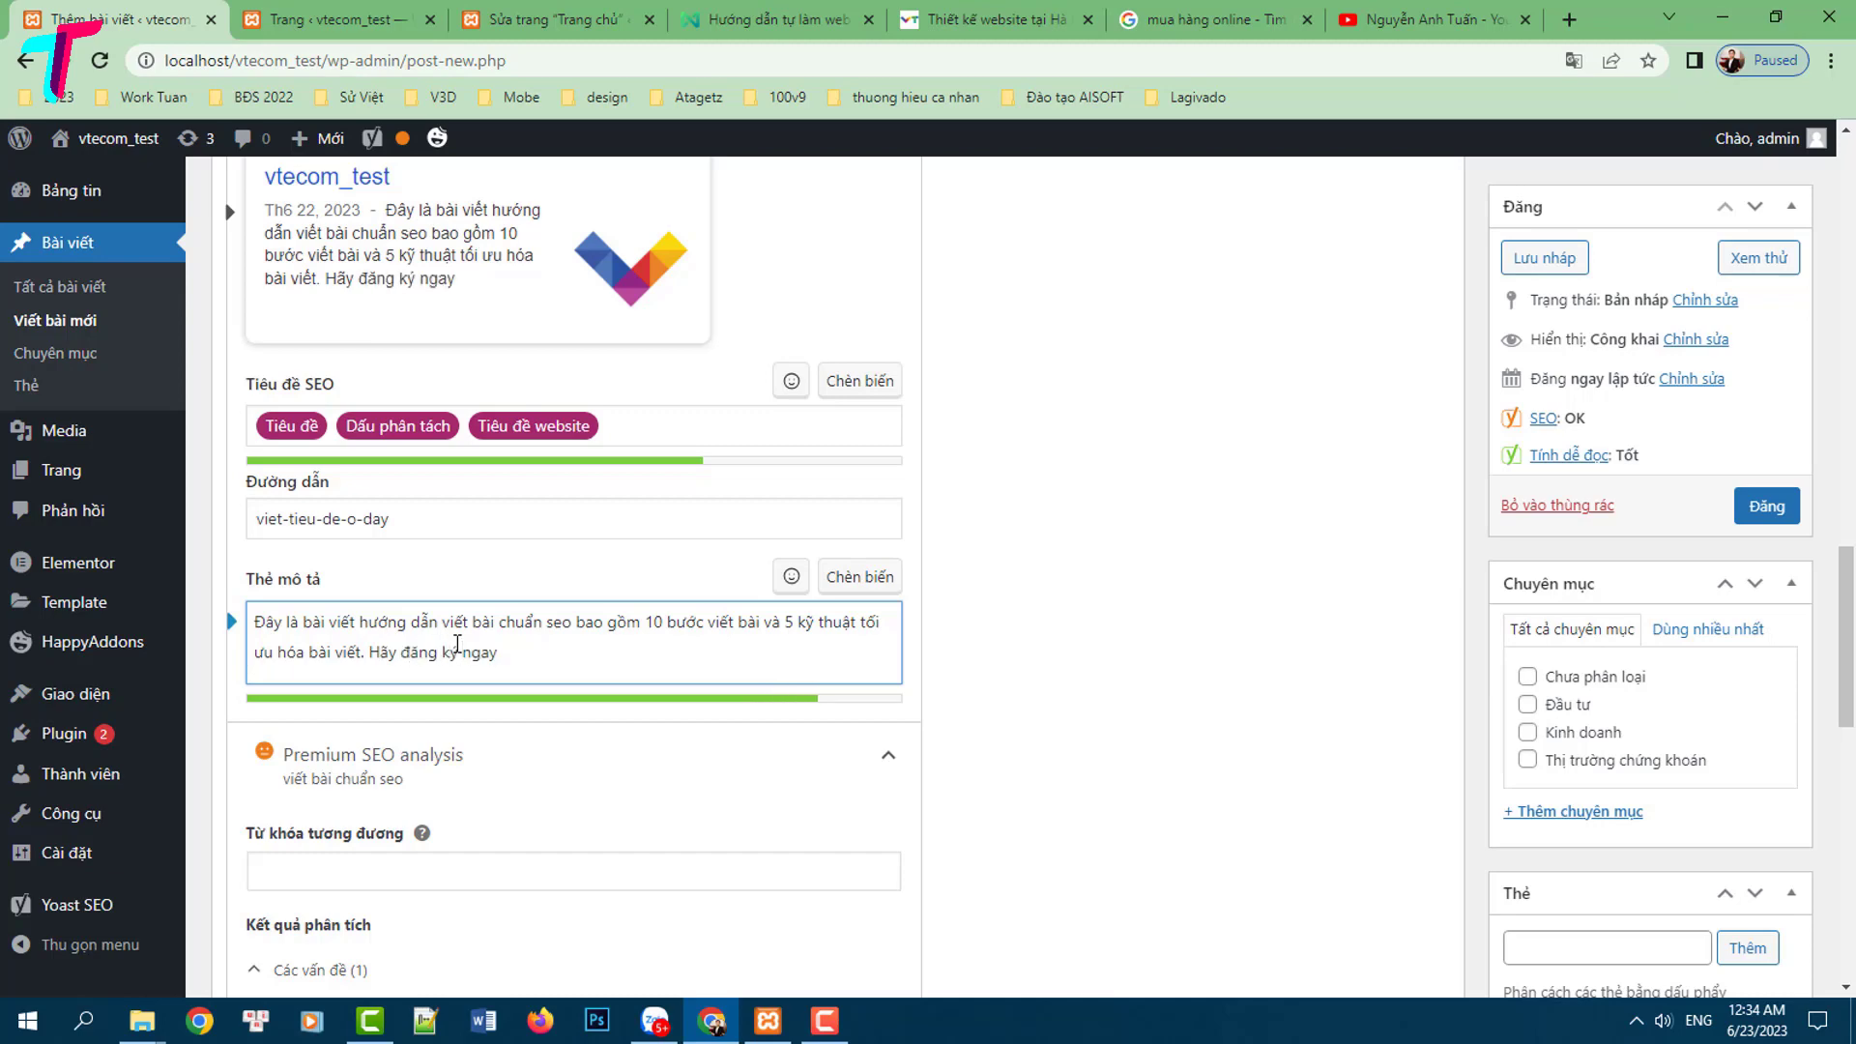
# Examine the meta description results in the SEO analysis and review the meta description text
pyautogui.scroll(-6, 638, 715)
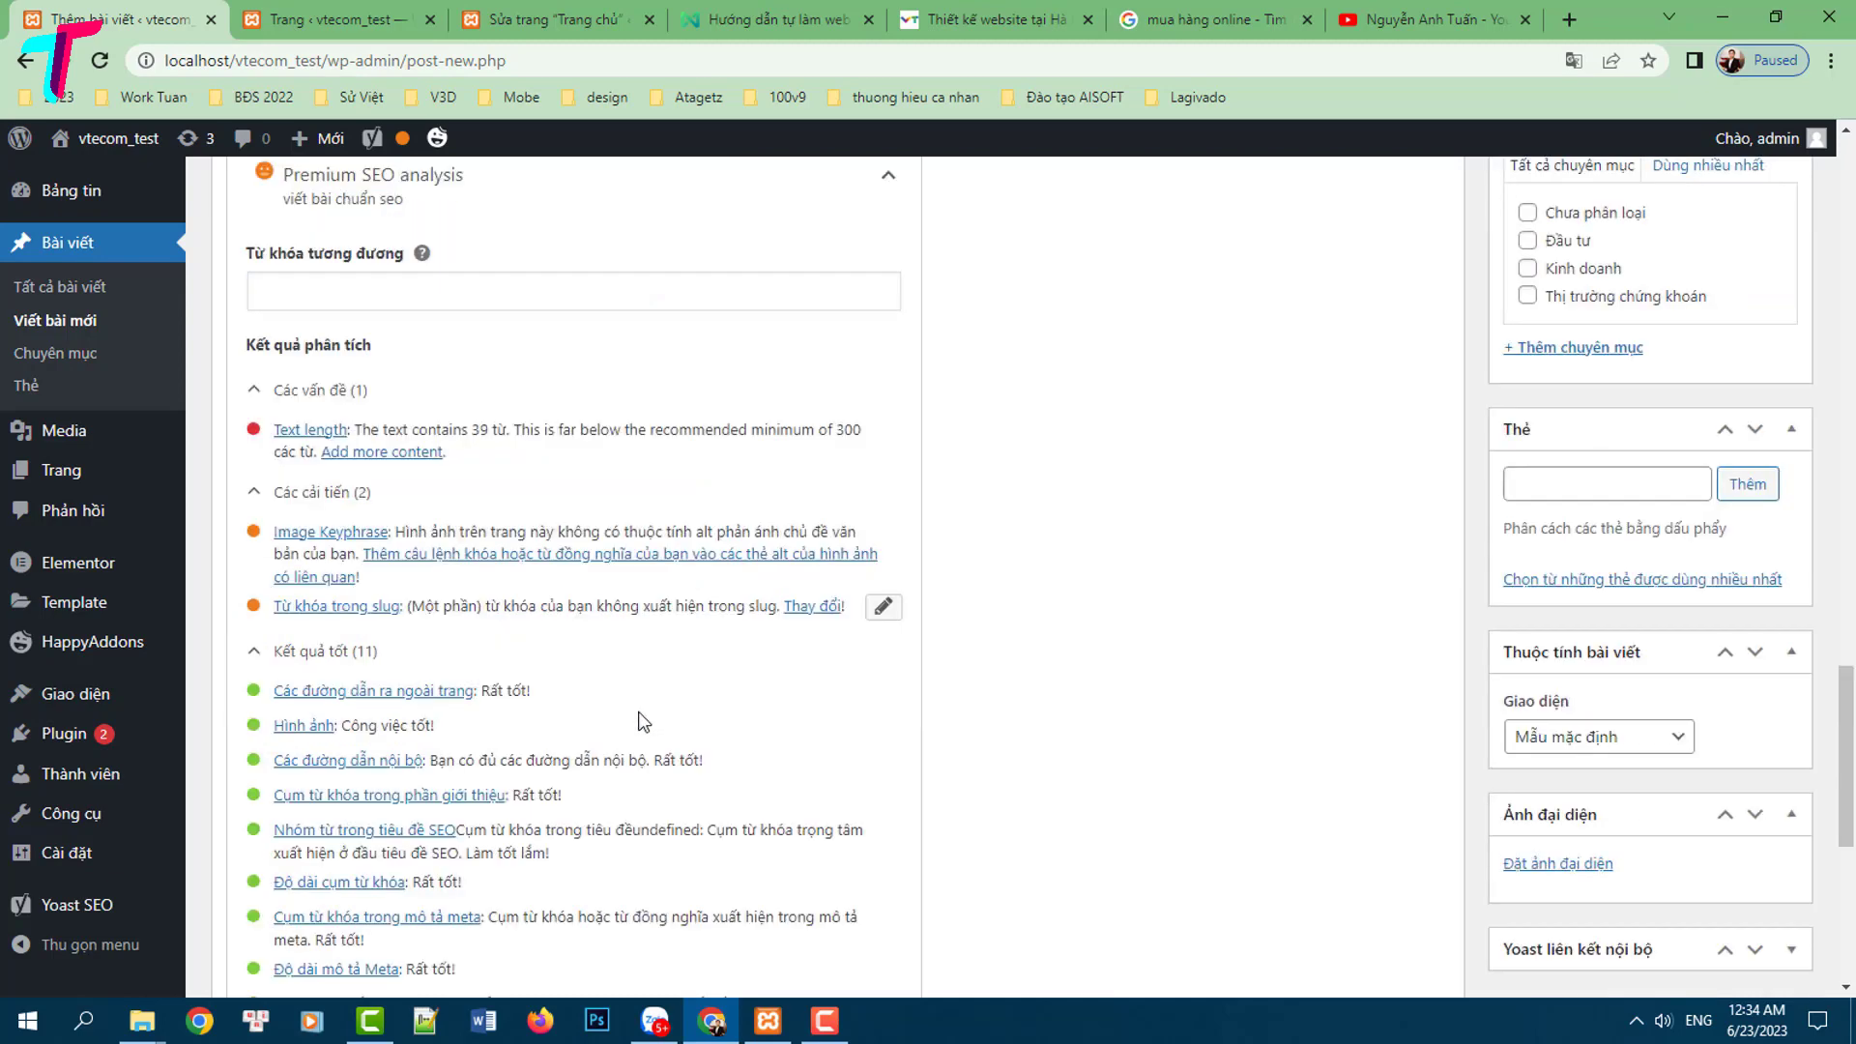
pyautogui.scroll(-3, 636, 715)
pyautogui.scroll(2, 636, 712)
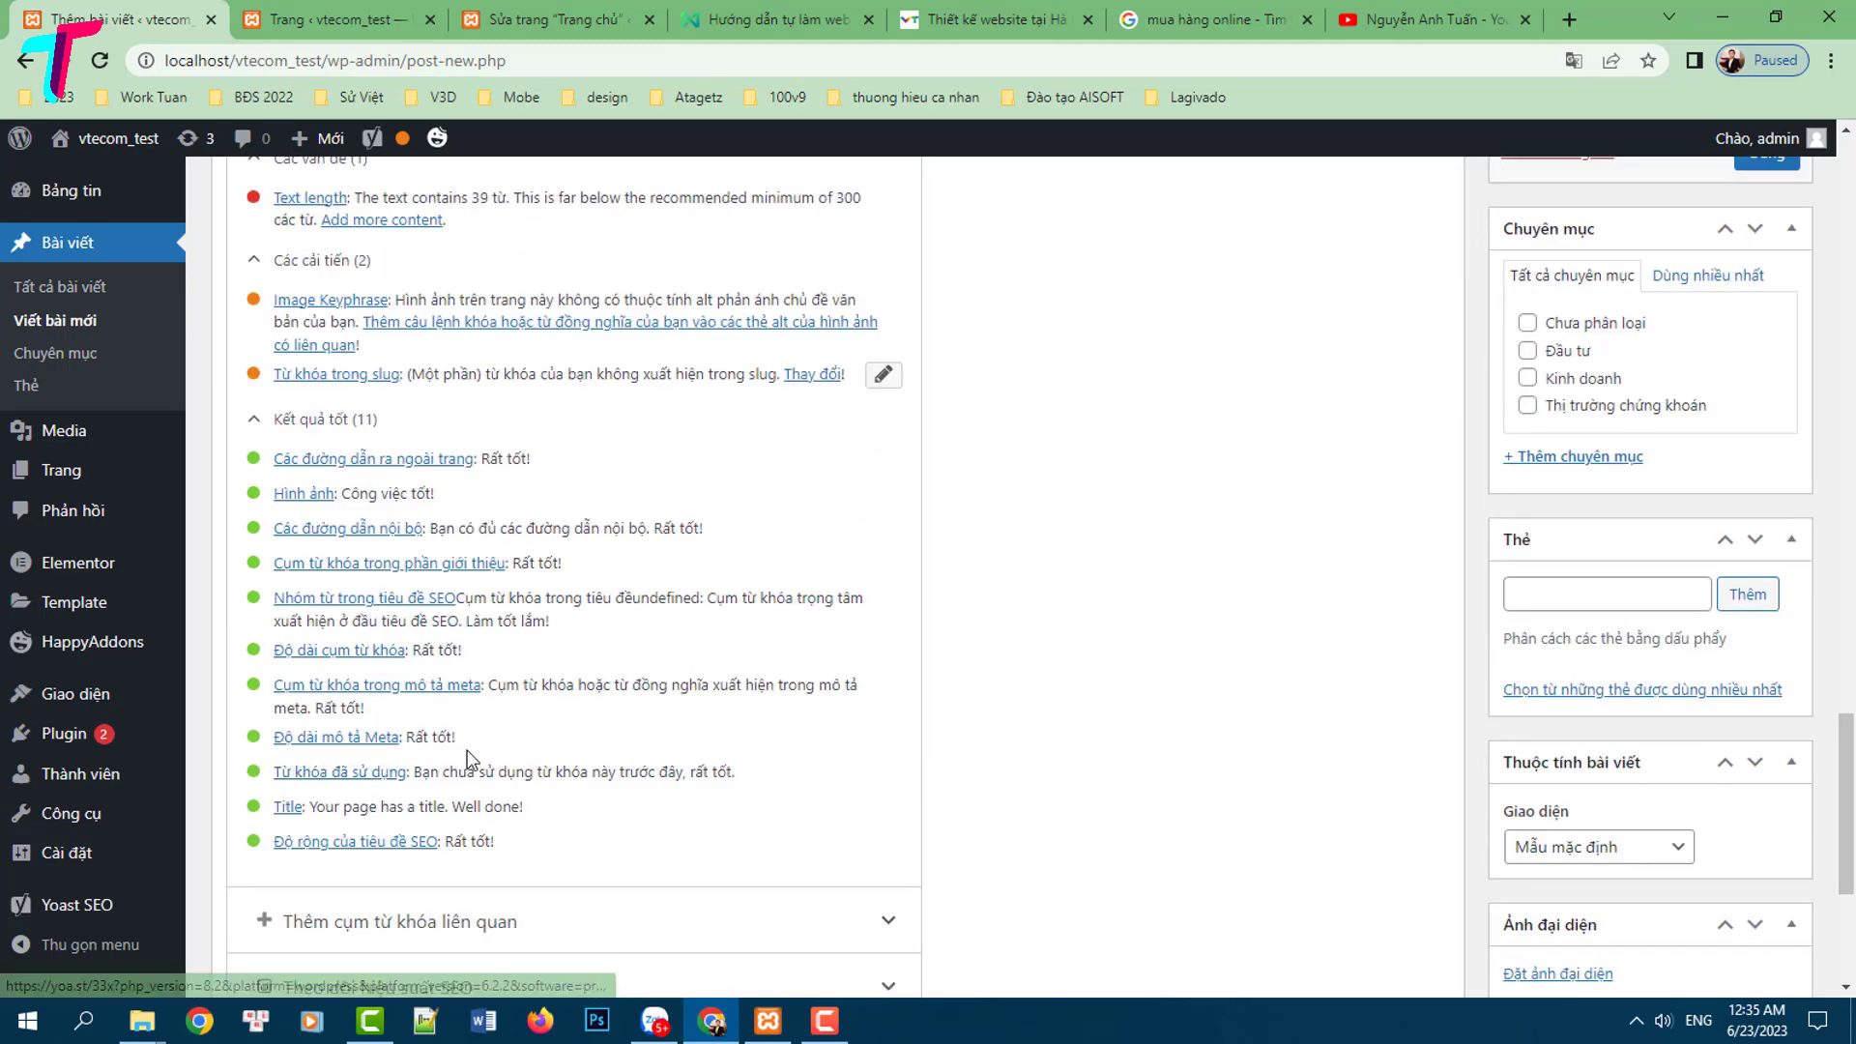
pyautogui.scroll(5, 493, 762)
pyautogui.scroll(2, 608, 592)
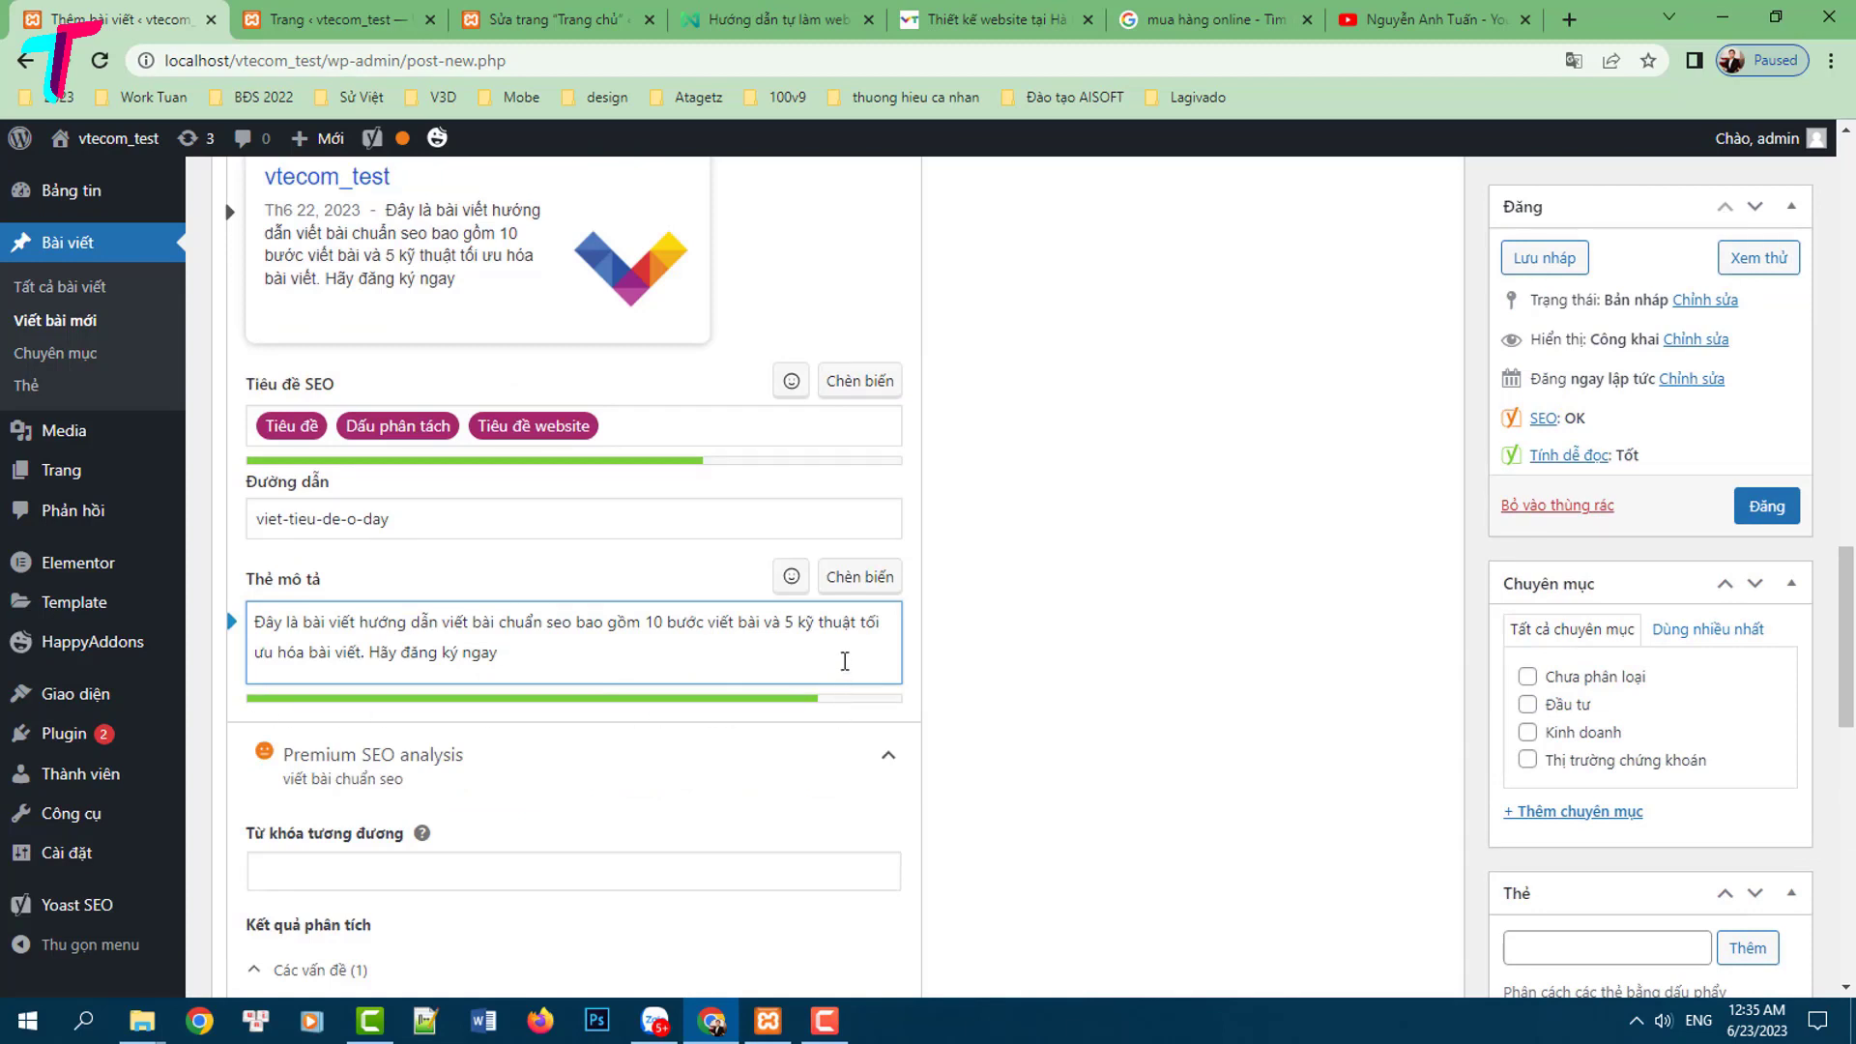
pyautogui.hotkey('ctrl', 'a')
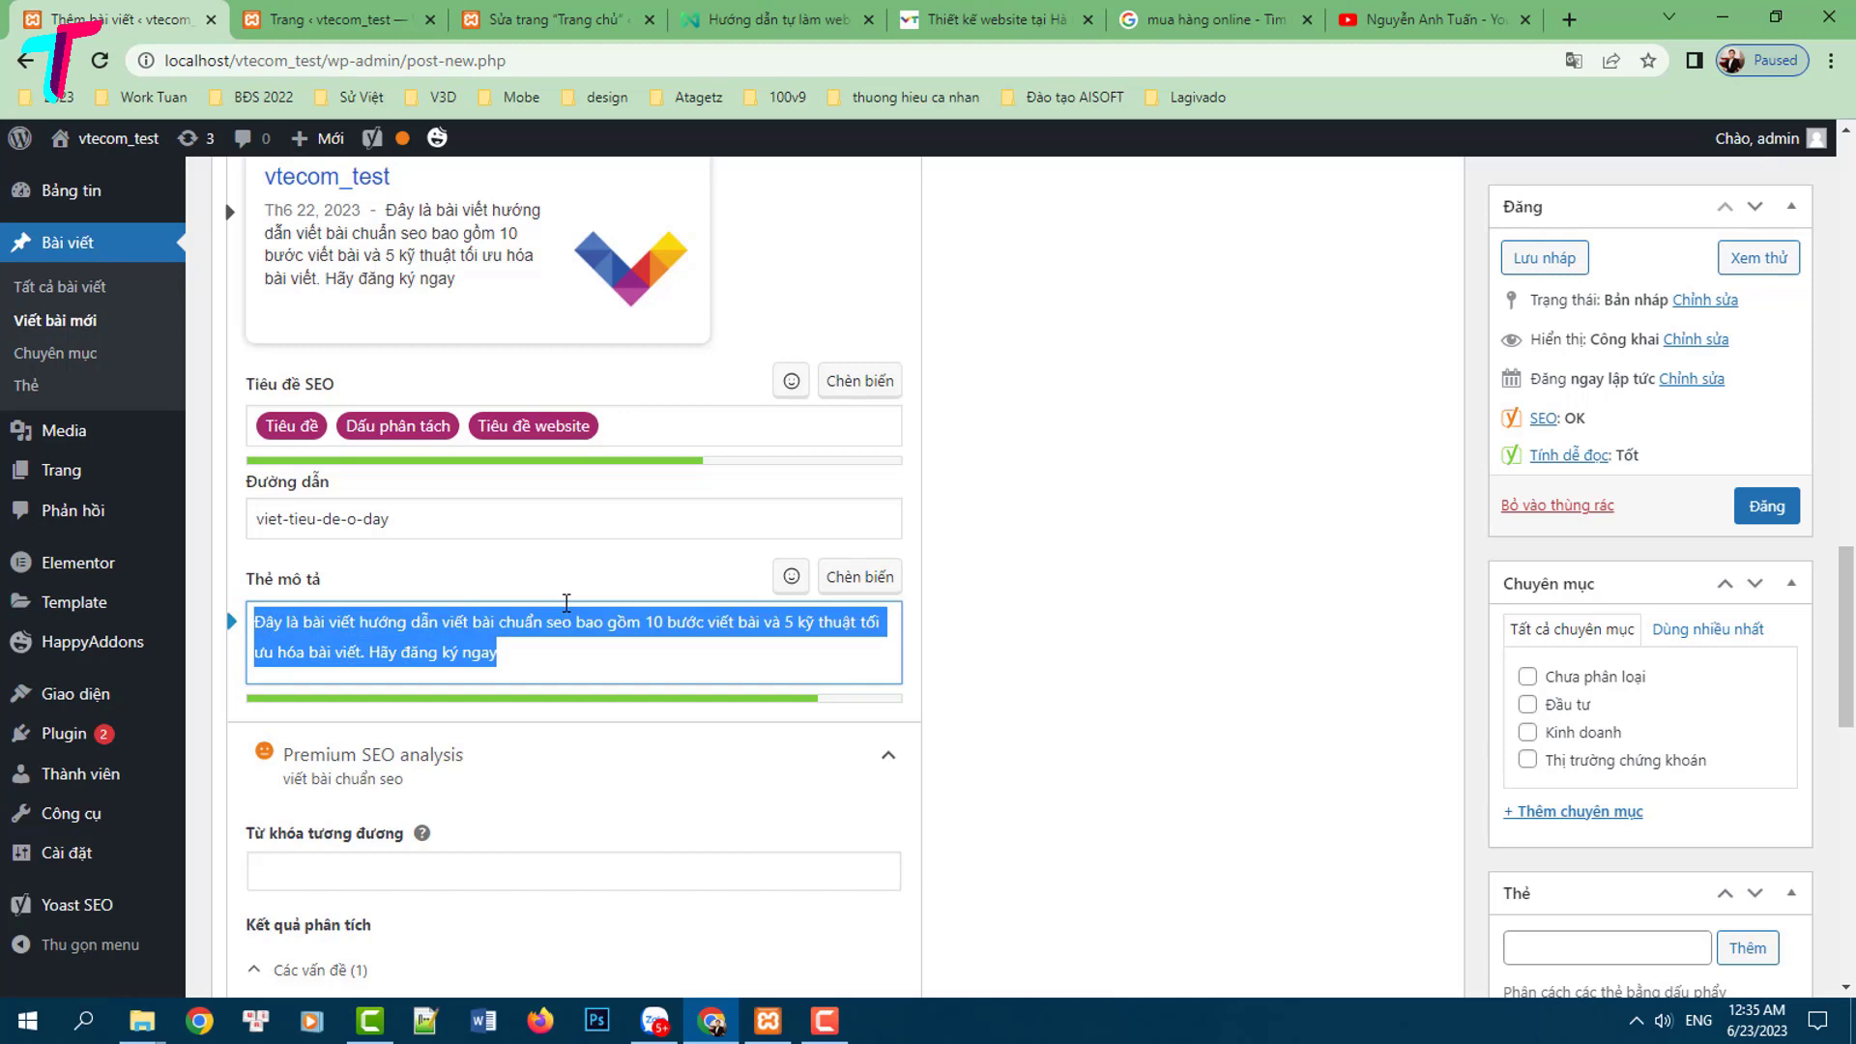
# Examine the text length problem and its recommended minimum word count in the SEO analysis
pyautogui.scroll(-4, 787, 728)
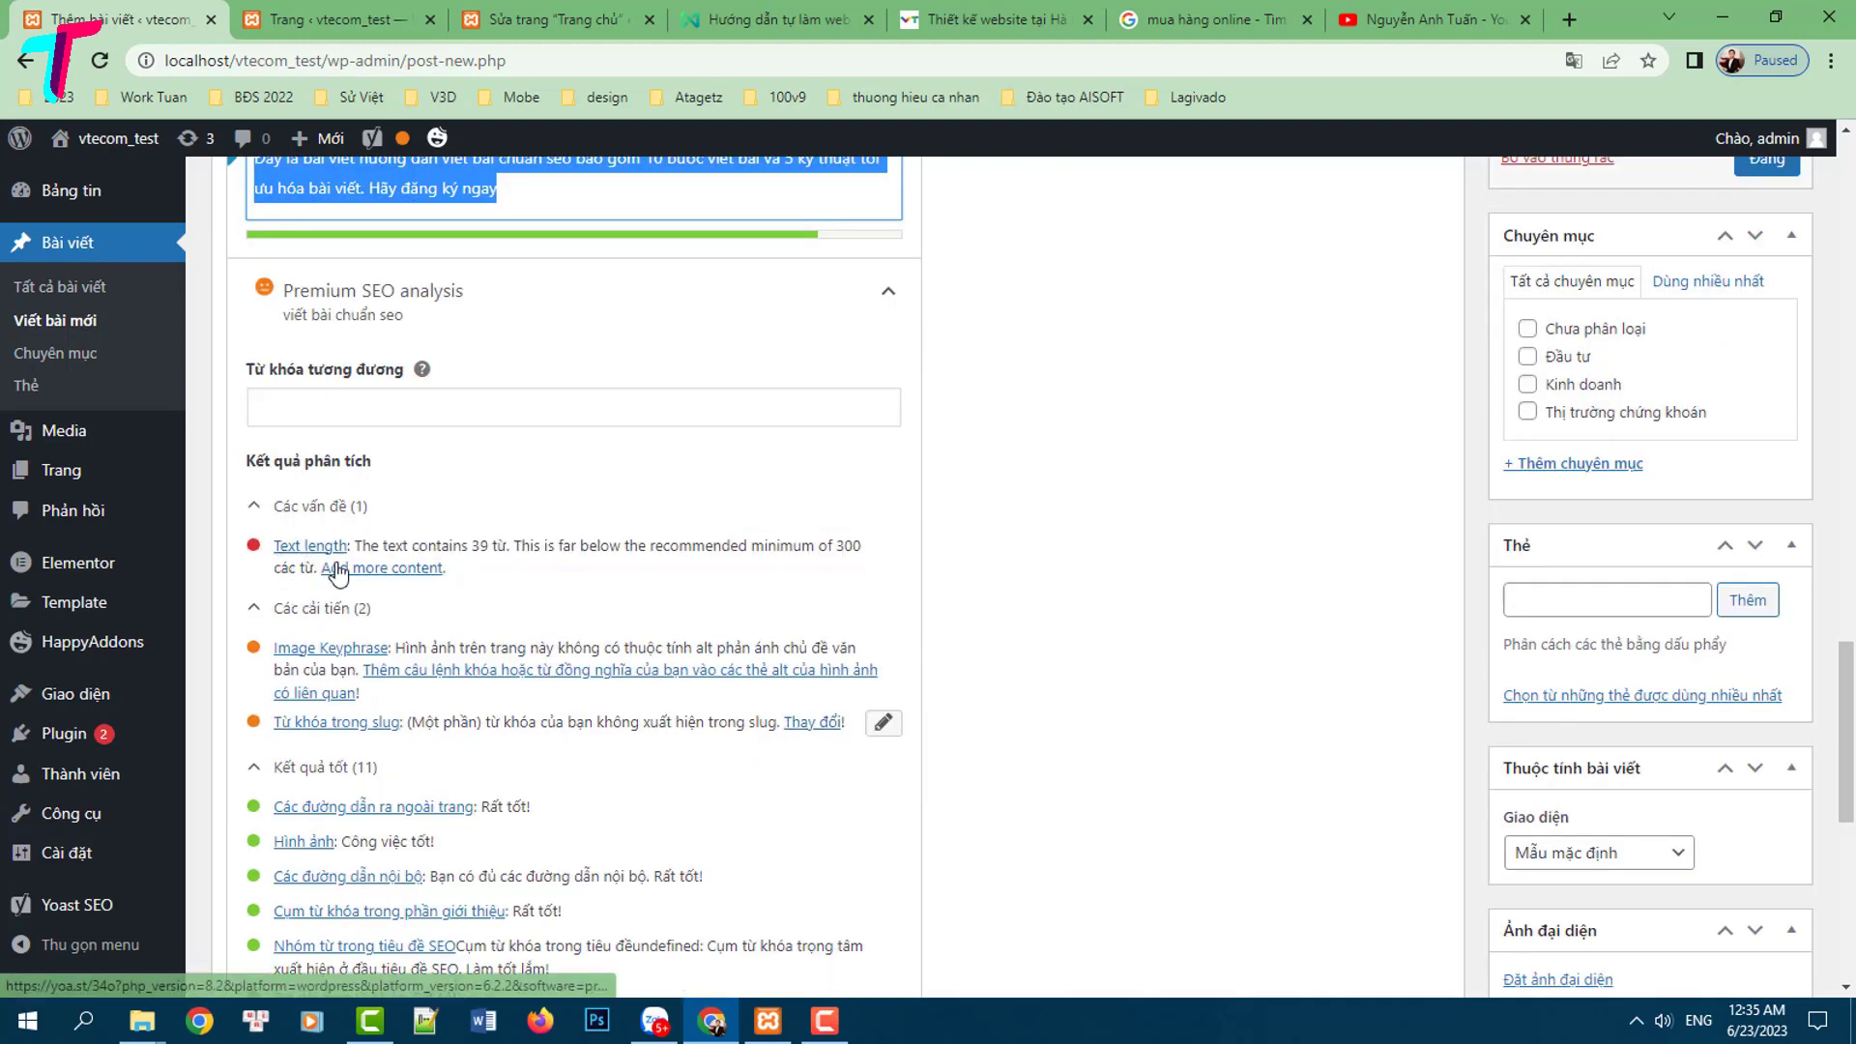
pyautogui.moveTo(382, 548); pyautogui.dragTo(507, 552)
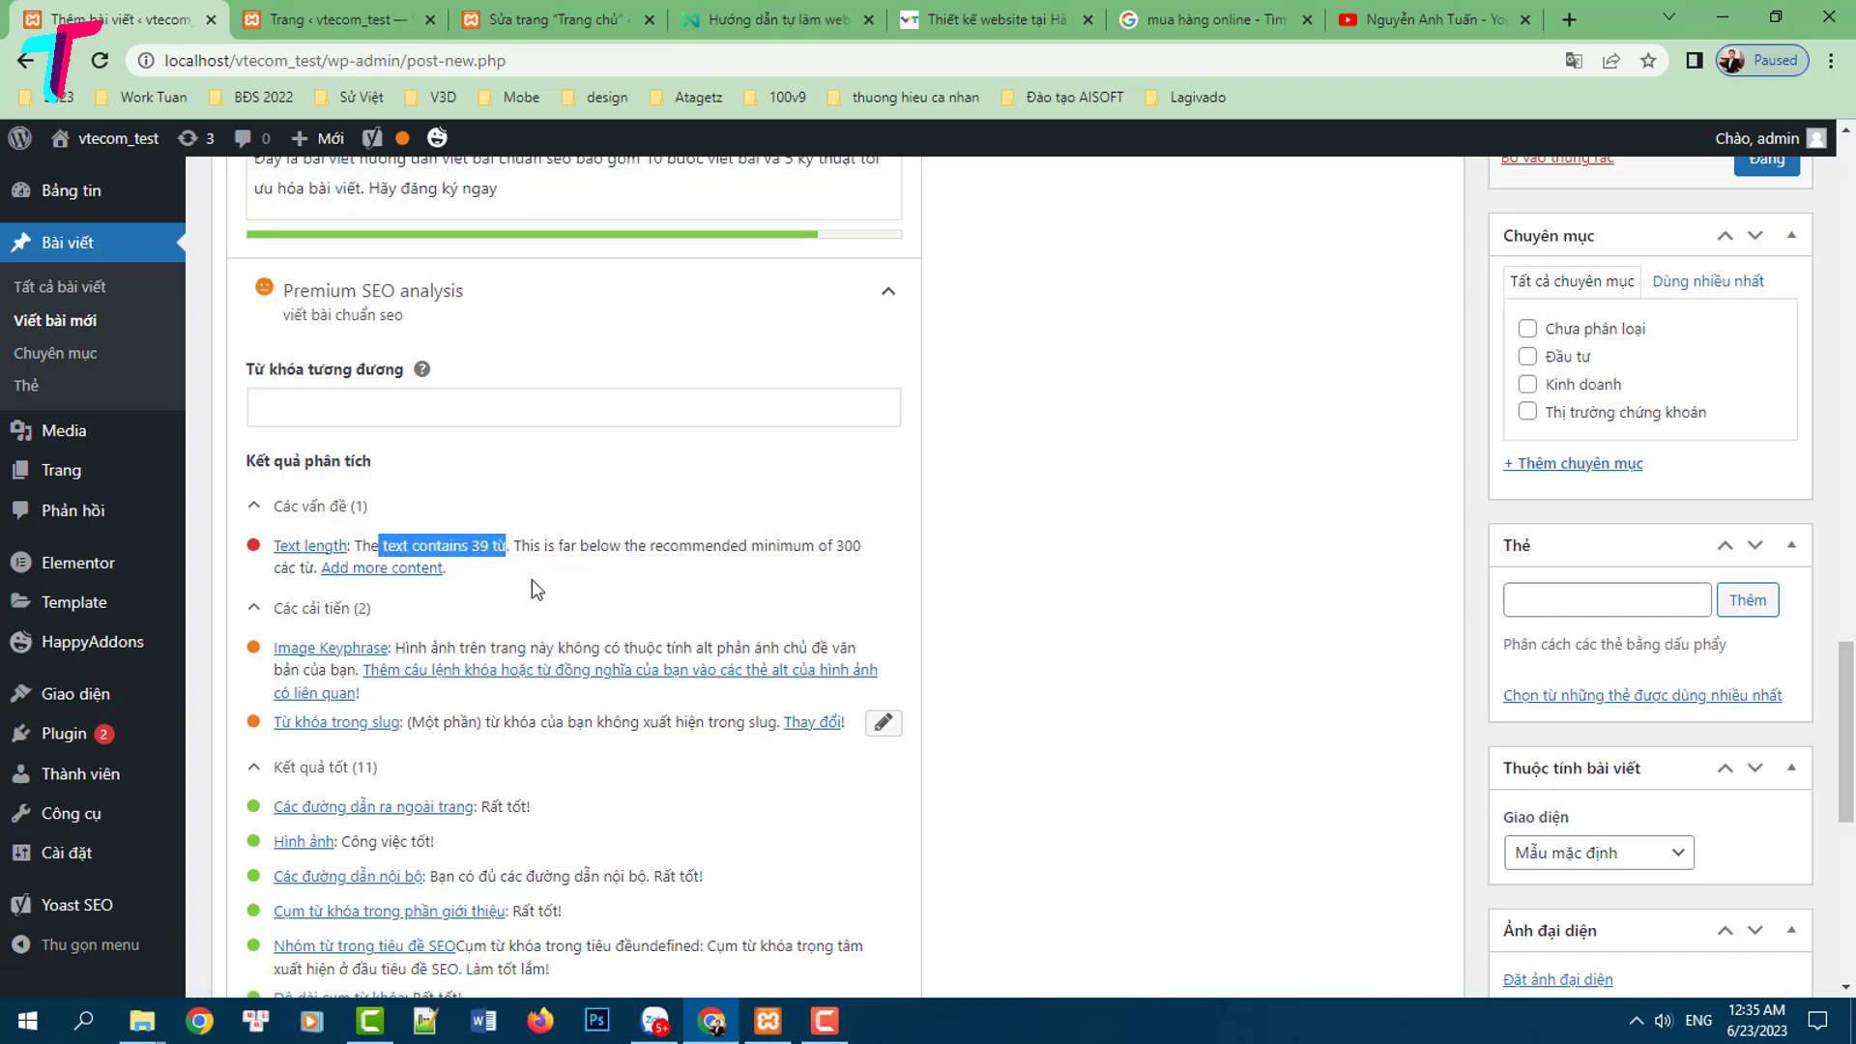
pyautogui.click(537, 588)
pyautogui.moveTo(832, 548); pyautogui.dragTo(863, 549)
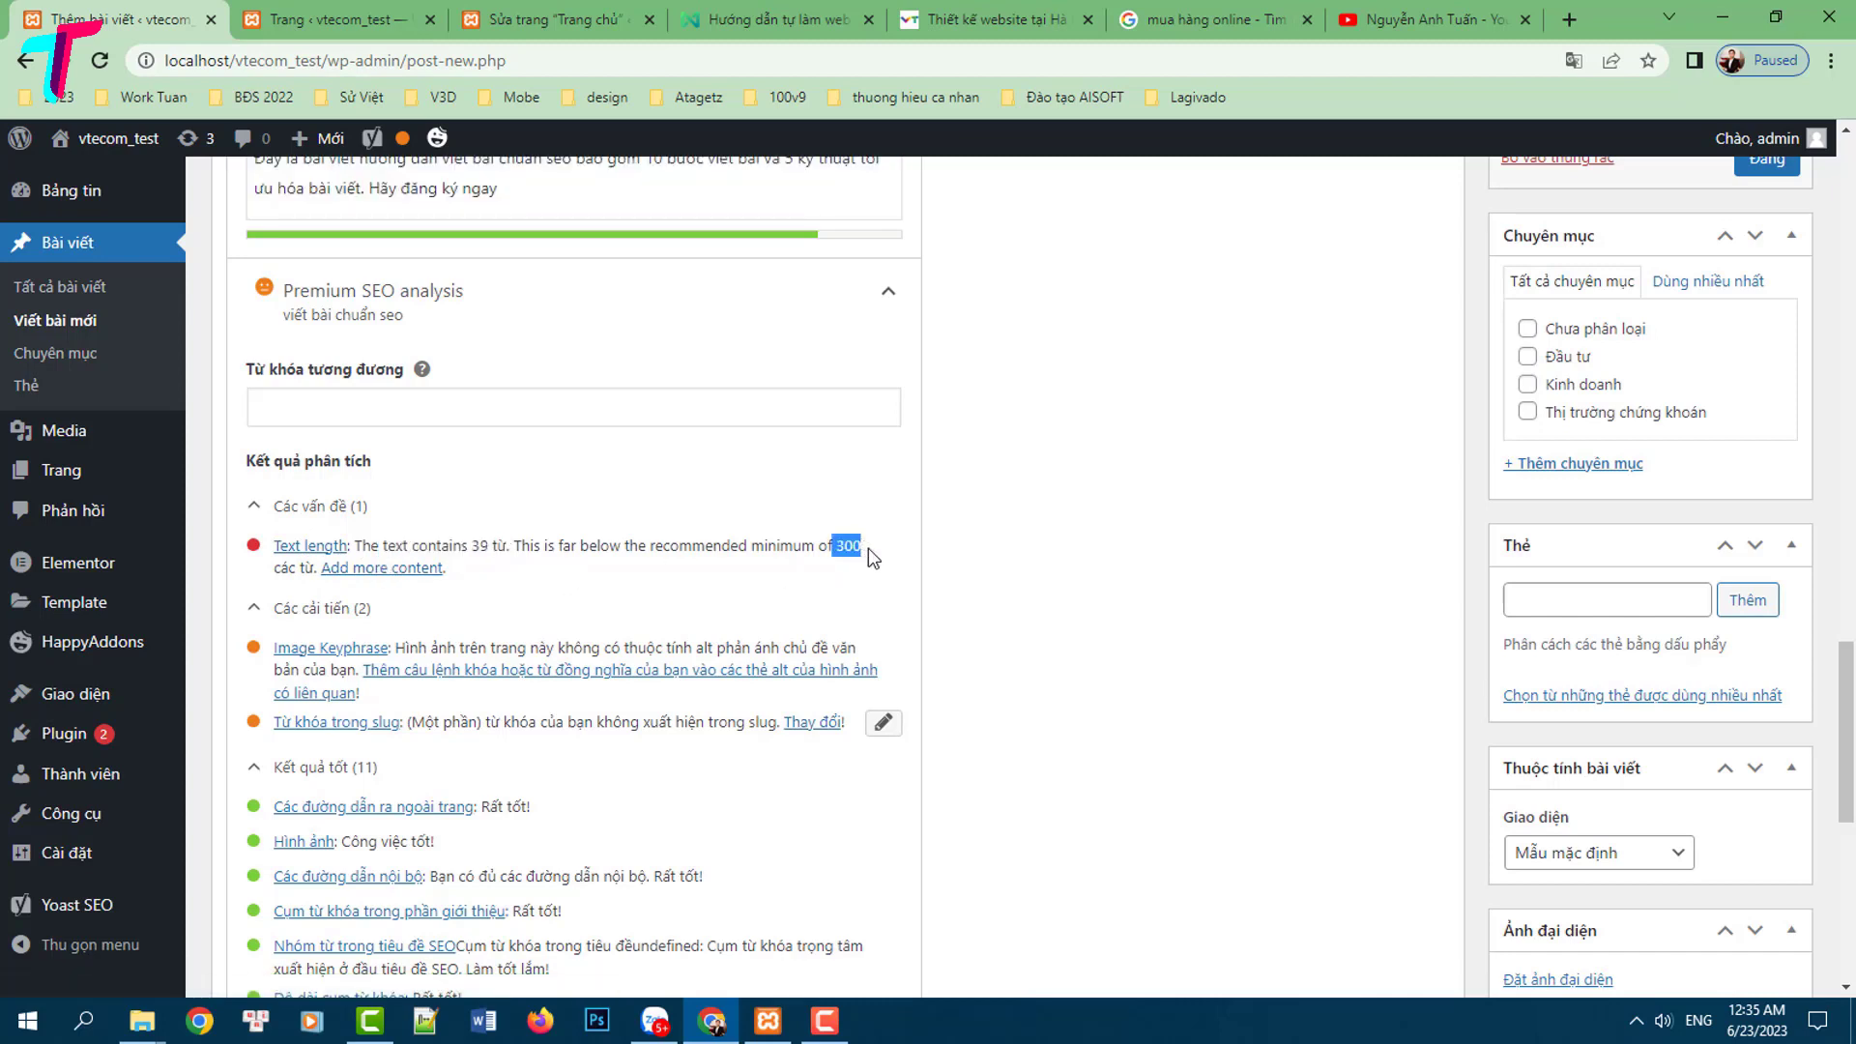